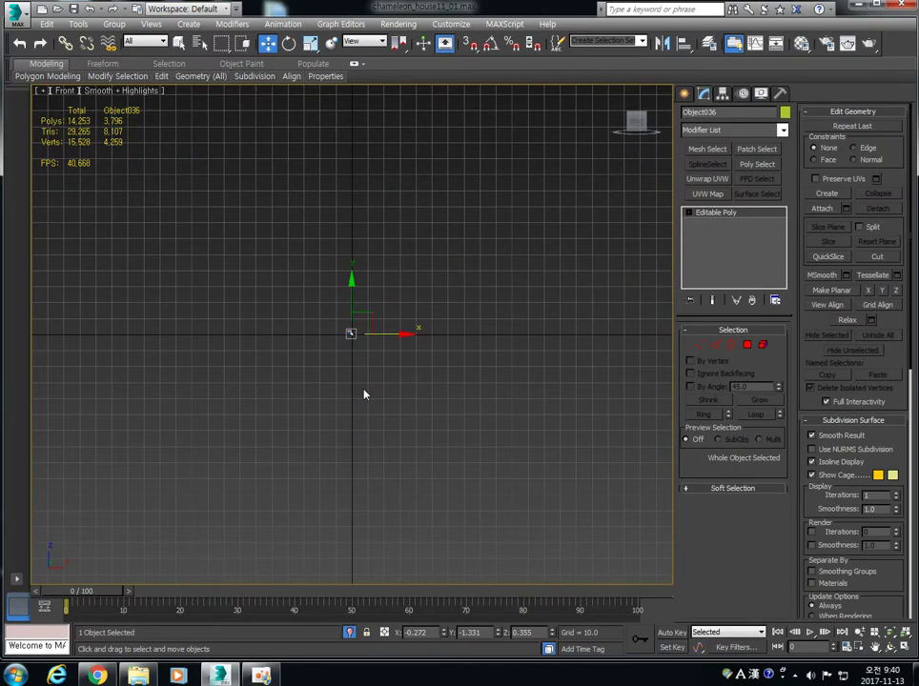
Step: Examine the chameleon house's head object, including its eye, crest and mouth, from several angles
key("z")
middle_click_drag(381, 394, 309, 381, "alt")
scroll(319, 419, "up", 4)
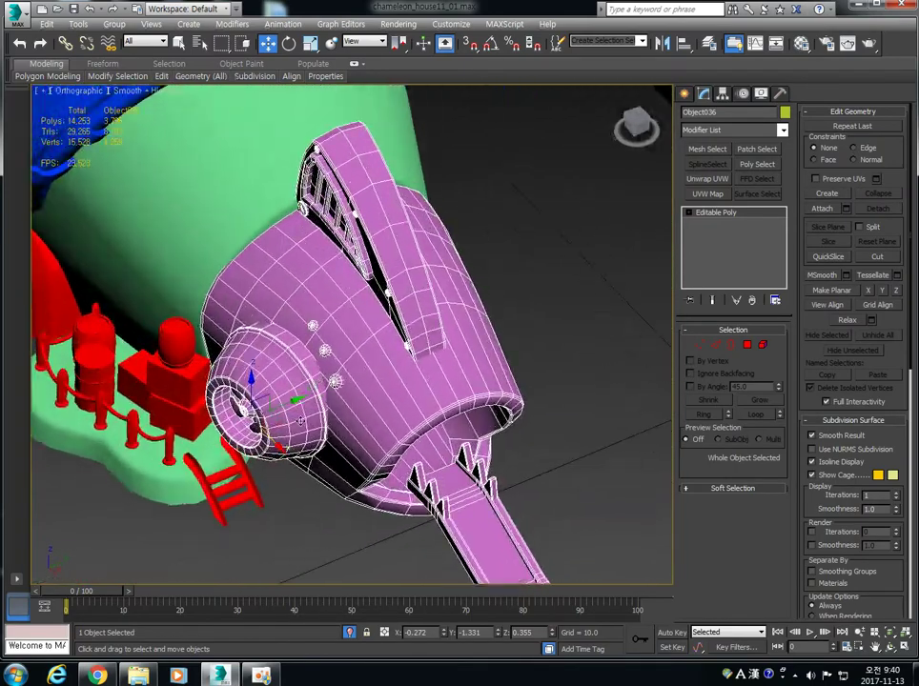
middle_click_drag(320, 441, 330, 400)
middle_click_drag(467, 351, 410, 349, "alt")
middle_click_drag(610, 350, 431, 341)
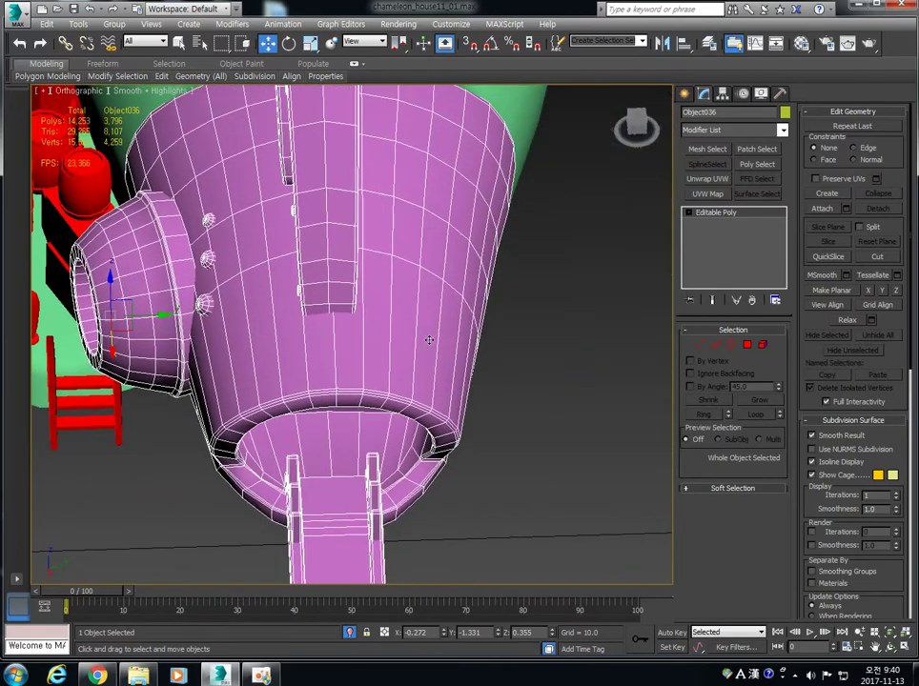
scroll(437, 340, "down", 5)
middle_click_drag(369, 328, 373, 344, "alt")
scroll(371, 342, "up", 5)
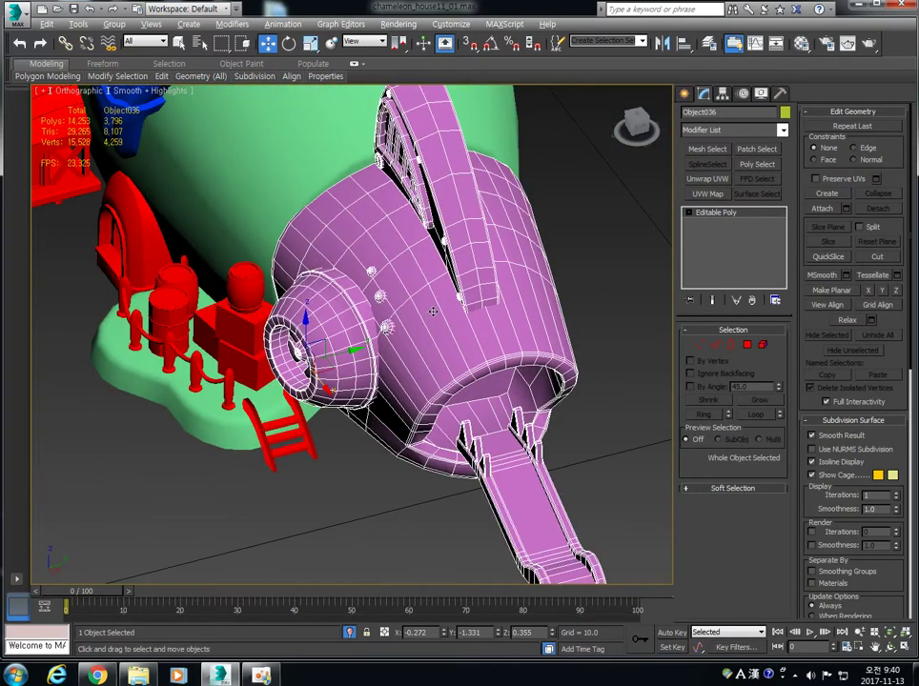
middle_click_drag(433, 312, 330, 329, "alt")
middle_click_drag(425, 321, 386, 311, "alt")
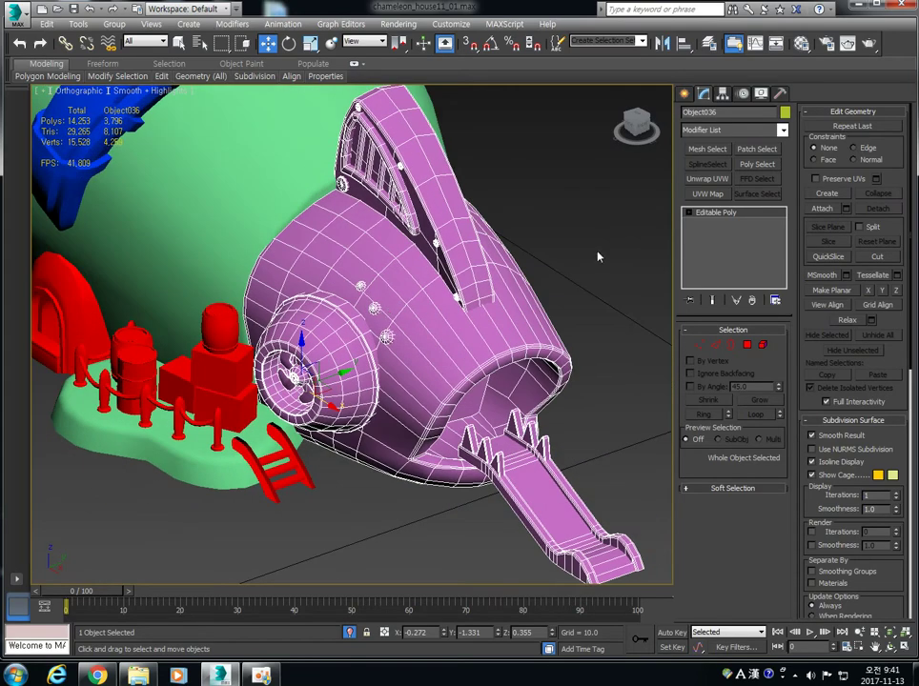
Step: Select the eye housing, the fan hub and one fan blade of the head as elements
left_click(599, 256)
left_click(537, 348)
left_click(764, 347)
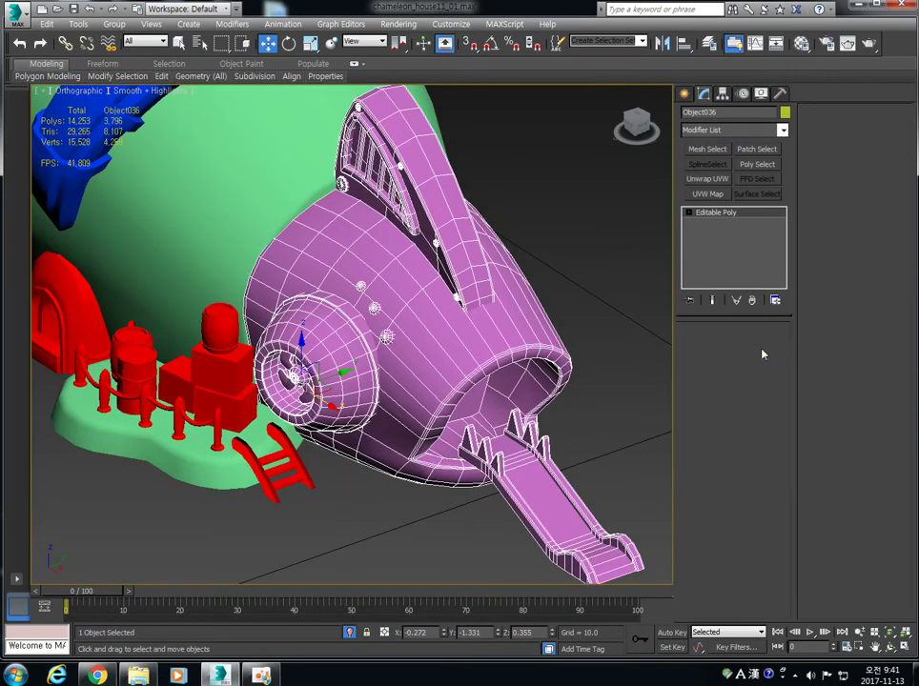
left_click(330, 371)
left_click_drag(317, 386, 343, 374, "alt")
left_click(321, 373, "ctrl")
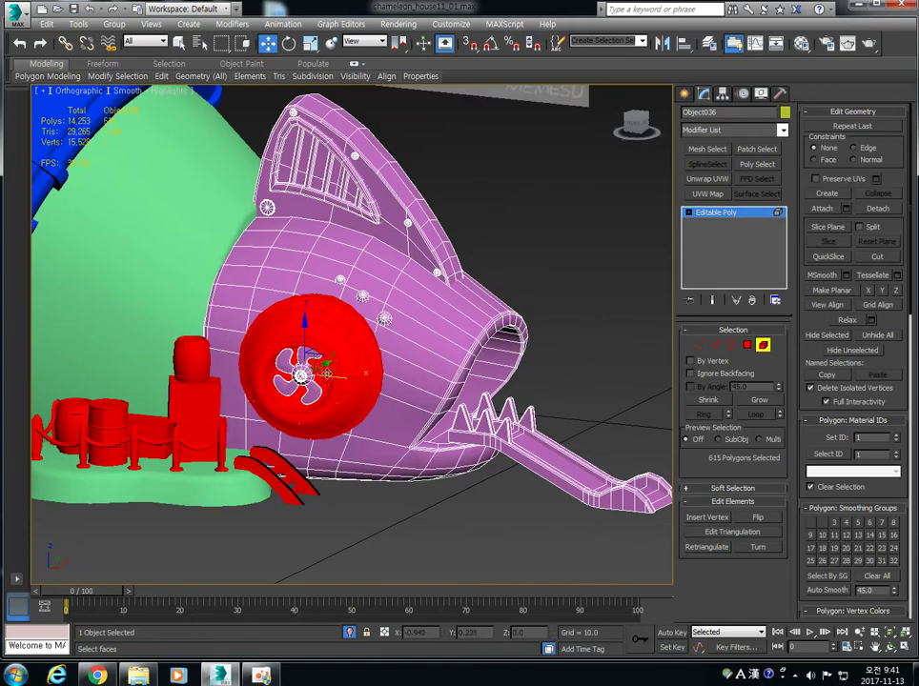
left_click(307, 373, "ctrl")
left_click(300, 378, "ctrl")
key("z")
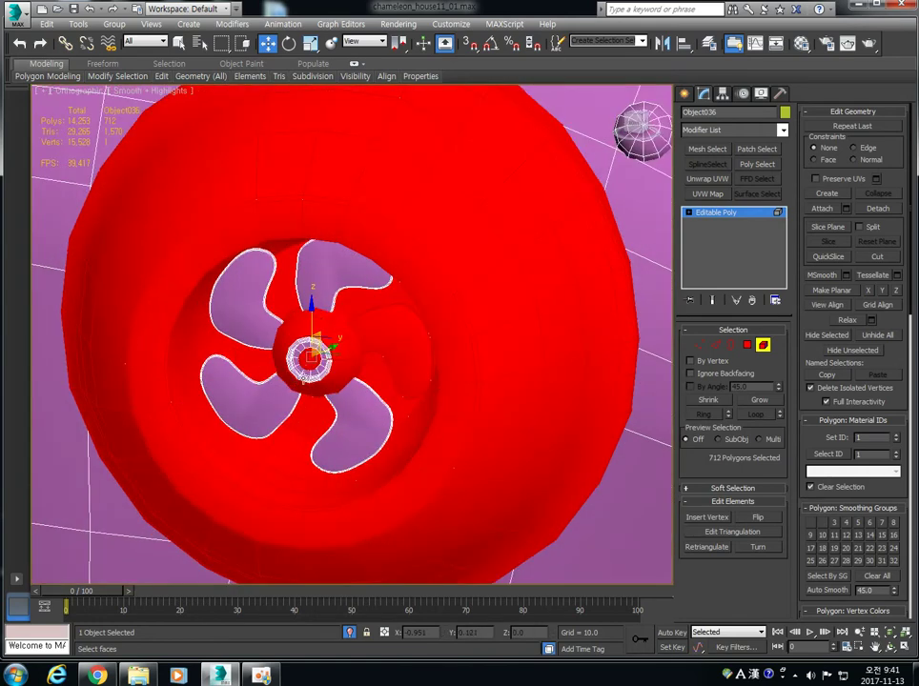
Step: Add the fan's centre cap and the four remaining blades to the element selection
left_click(315, 361, "ctrl")
left_click(341, 274, "ctrl")
left_click(259, 314, "ctrl")
left_click(256, 409, "ctrl")
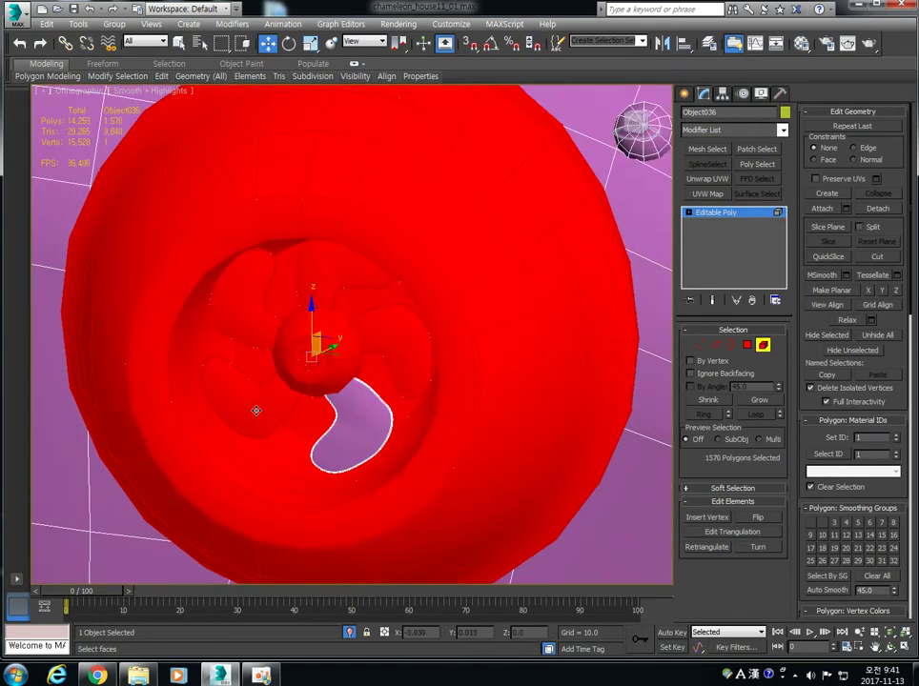
left_click(353, 414, "ctrl")
scroll(462, 281, "down", 10)
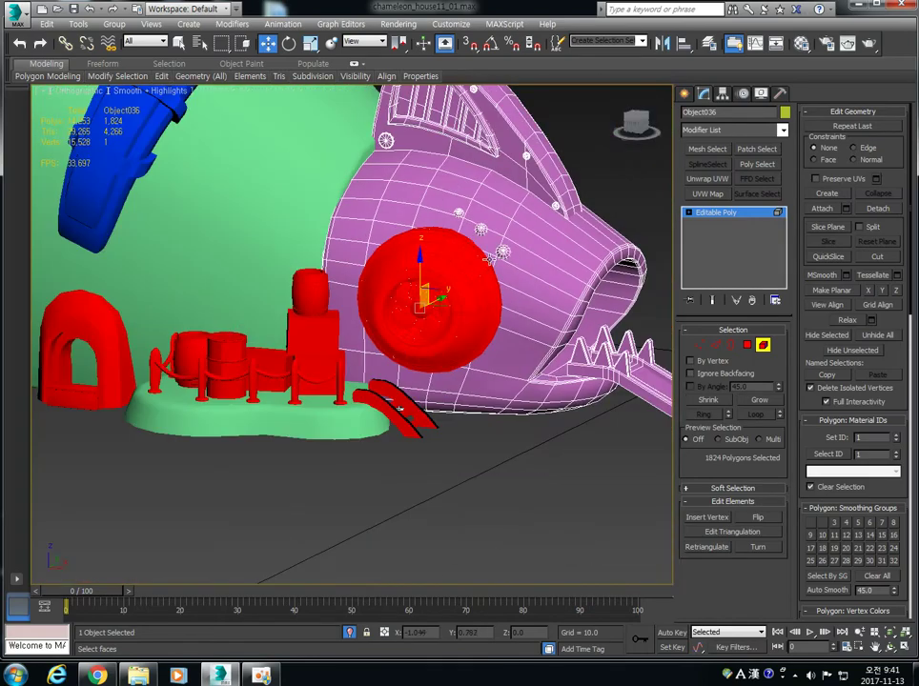
Step: Add the three rivets above the eye, the crest's grille frame, its round bolt and its small rivets to the selection
left_click(507, 253, "ctrl")
left_click(487, 229, "ctrl")
left_click(465, 210, "ctrl")
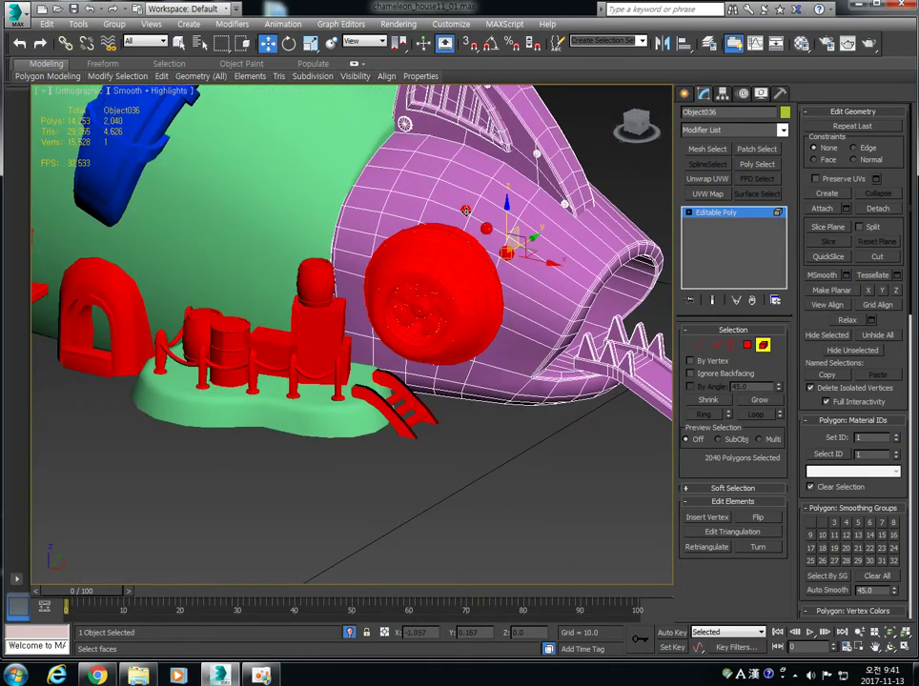
left_click(405, 125, "ctrl")
middle_click_drag(405, 124, 392, 220)
left_click(479, 207, "ctrl")
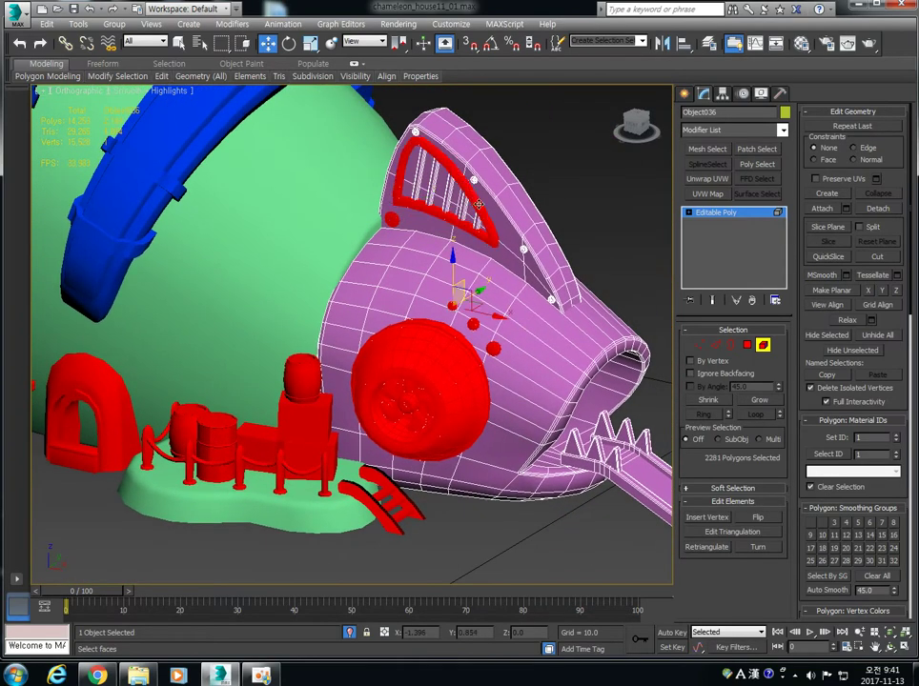
left_click(472, 179, "ctrl")
left_click(523, 248, "ctrl")
Step: Add the five vertical bars inside the crest's grille frame to the element selection
left_click(878, 208)
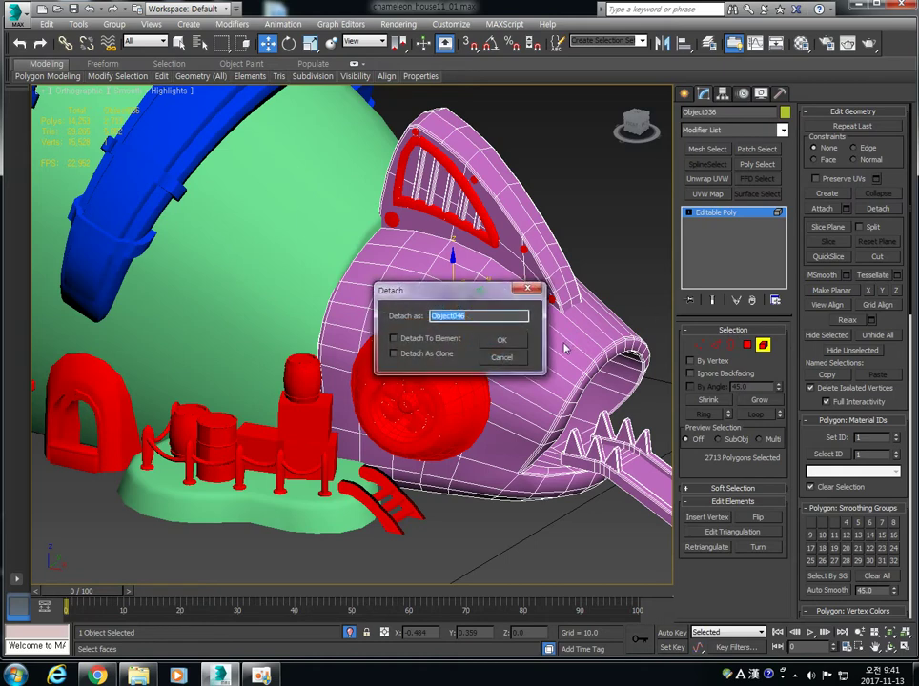
left_click(511, 359)
left_click(478, 223, "ctrl")
left_click(464, 212, "ctrl")
left_click(448, 202, "ctrl")
left_click(434, 189, "ctrl")
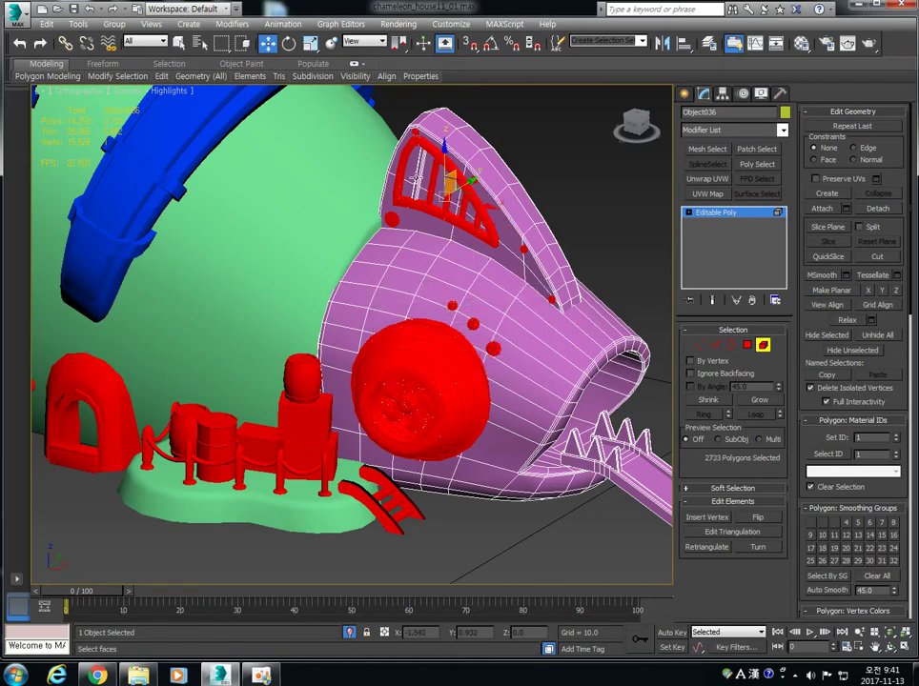
left_click(416, 178, "ctrl")
Step: Detach the selected eye, rivet and grille elements from the head as a separate object
left_click(878, 209)
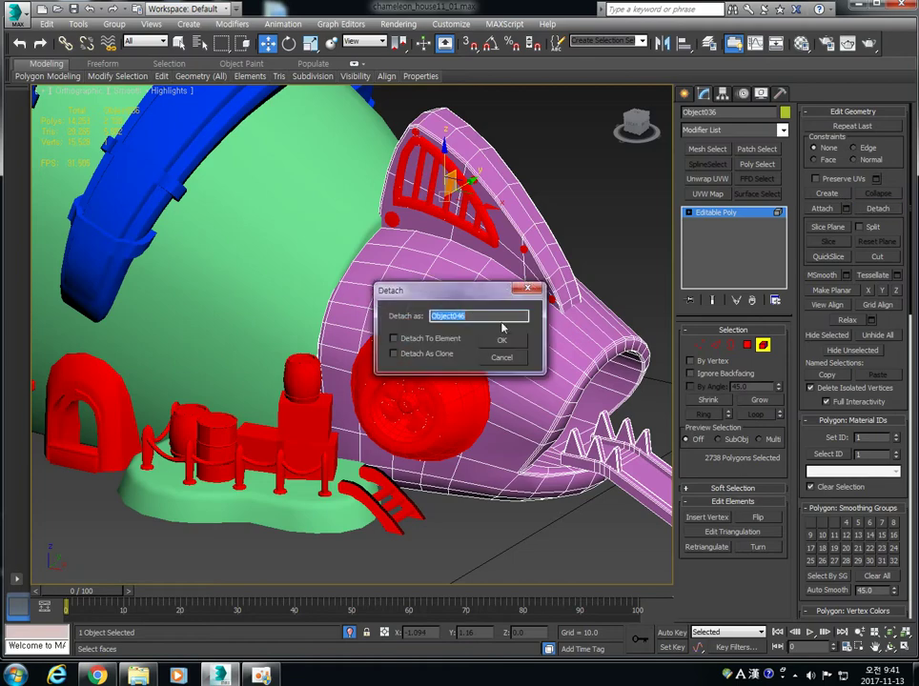
left_click(503, 341)
left_click(610, 199)
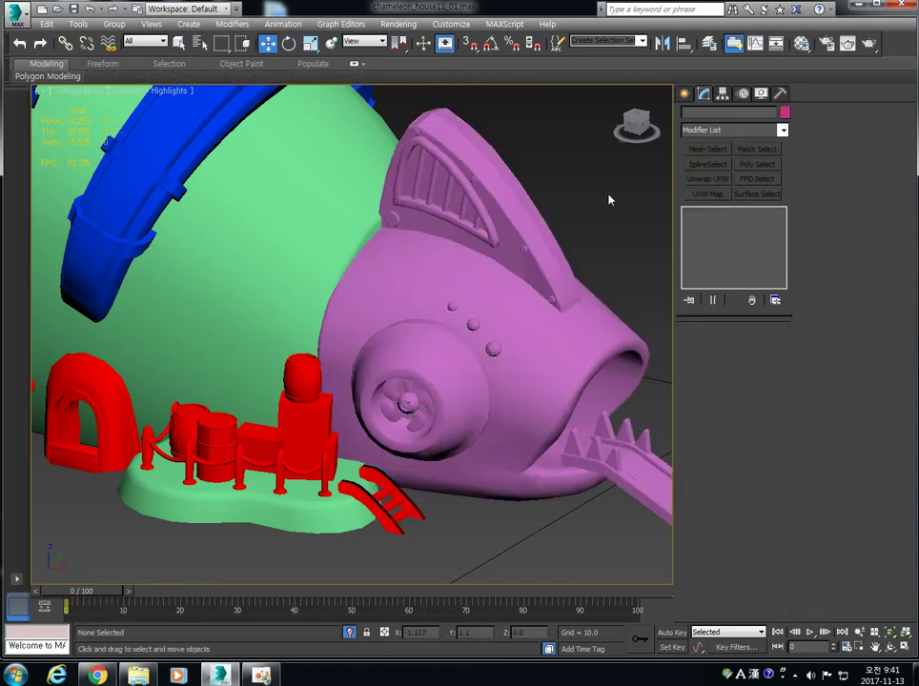
Step: Apply a Symmetry modifier to the detached eye and grille object with Y as the mirror axis
left_click(489, 225)
middle_click_drag(507, 311, 389, 327, "alt")
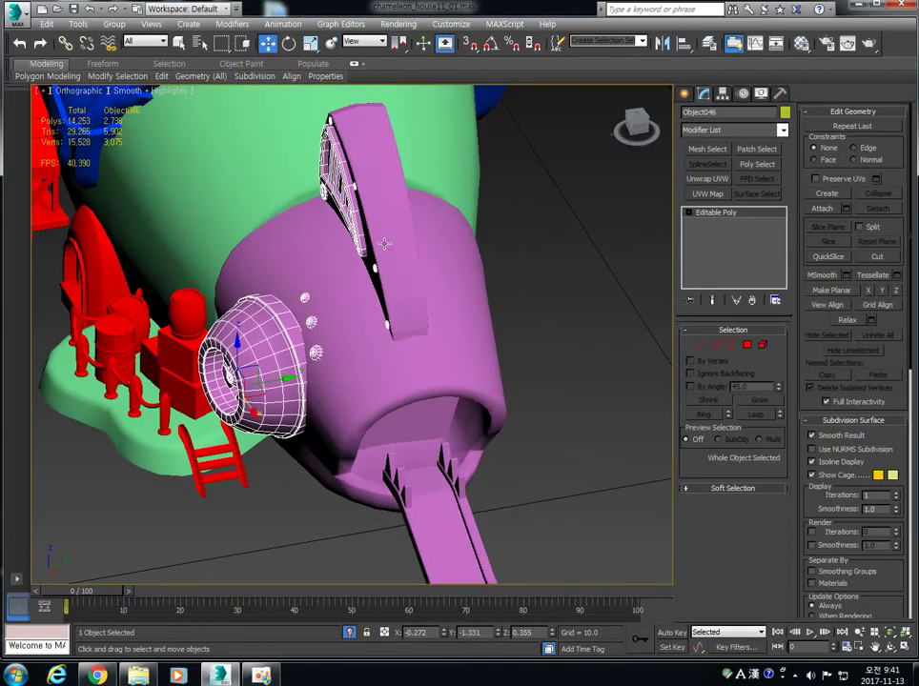
left_click(781, 130)
scroll(817, 479, "down", 10)
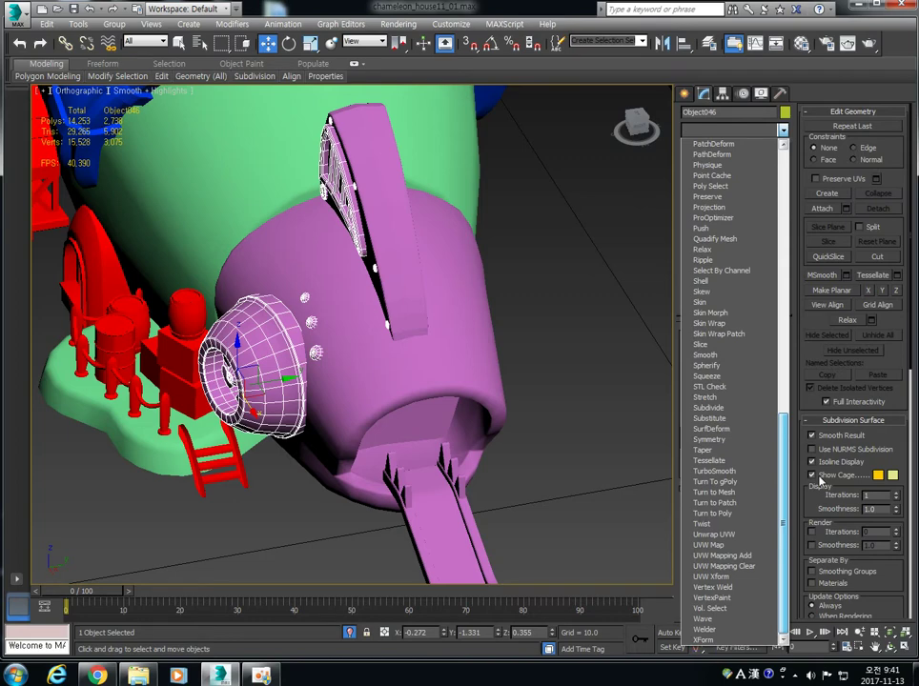
left_click(740, 440)
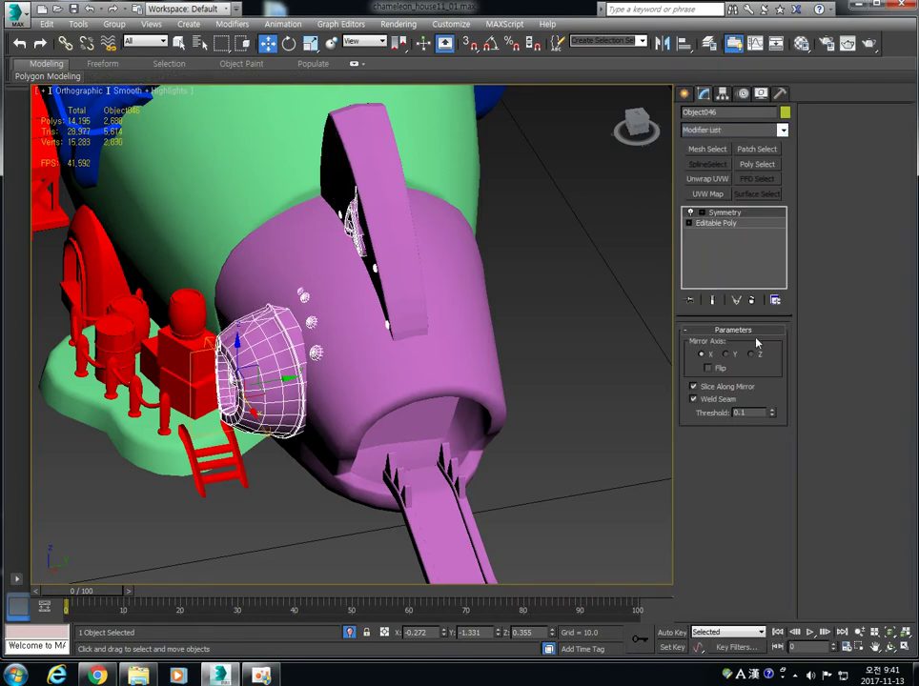
left_click(725, 354)
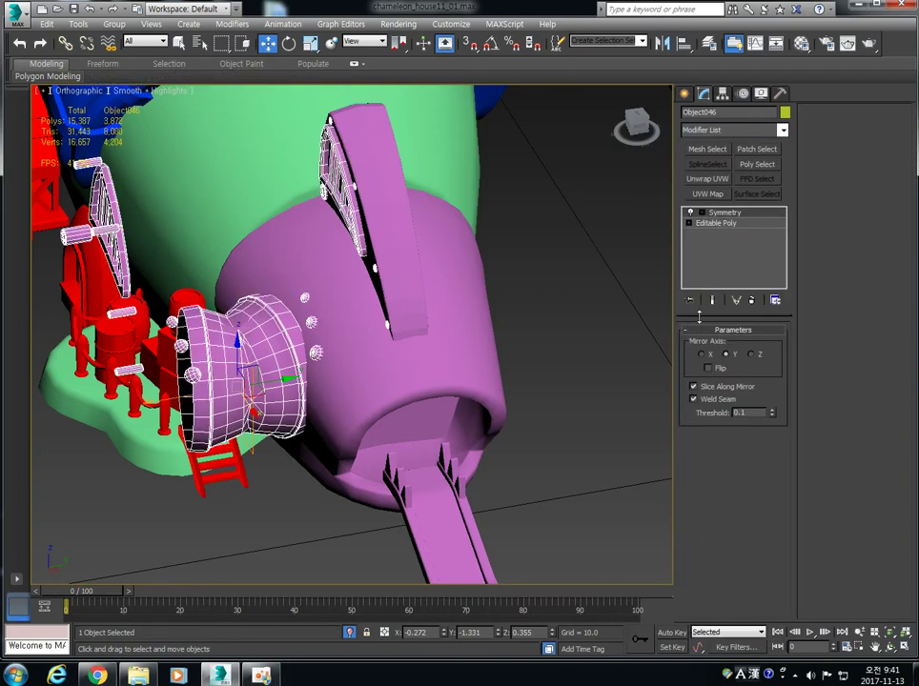
Step: Move the Symmetry mirror plane along Y to the middle of the head and flip the mirrored side
left_click(702, 212)
left_click(721, 224)
left_click_drag(265, 382, 413, 378)
left_click(709, 369)
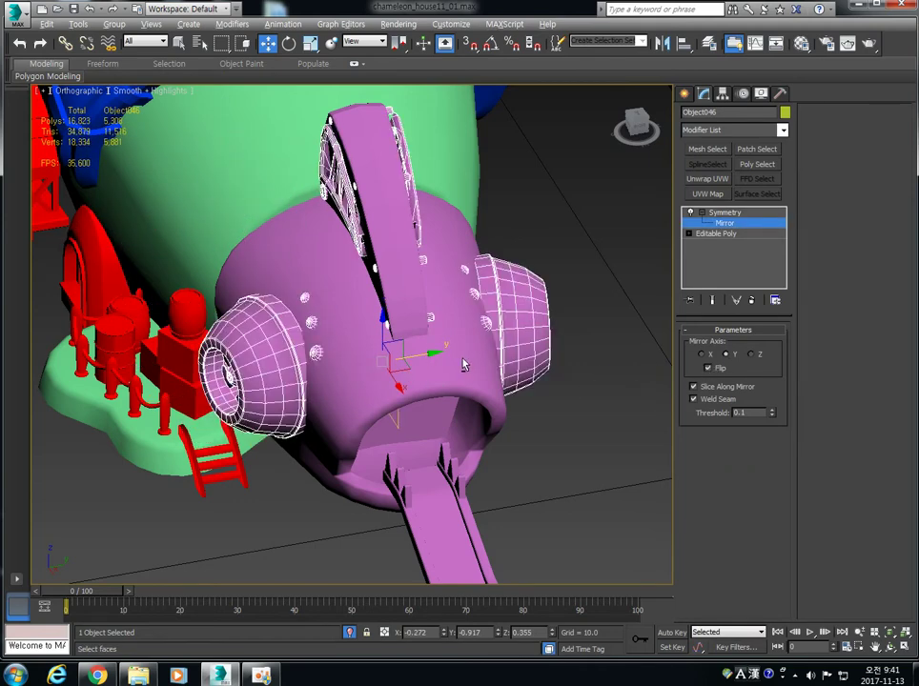
Step: Fine-tune the mirror plane in the top view, placing it at about -0.929 along Y near the crest's centreline
middle_click_drag(466, 367, 427, 361, "alt")
left_click_drag(426, 359, 414, 364)
mouse_move(414, 364)
middle_mouse_down("alt")
mouse_move(485, 349)
mouse_move(333, 266)
mouse_move(414, 362)
middle_mouse_up("alt")
mouse_move(414, 362)
left_mouse_down()
mouse_move(465, 362)
mouse_move(416, 364)
left_mouse_up()
key("t")
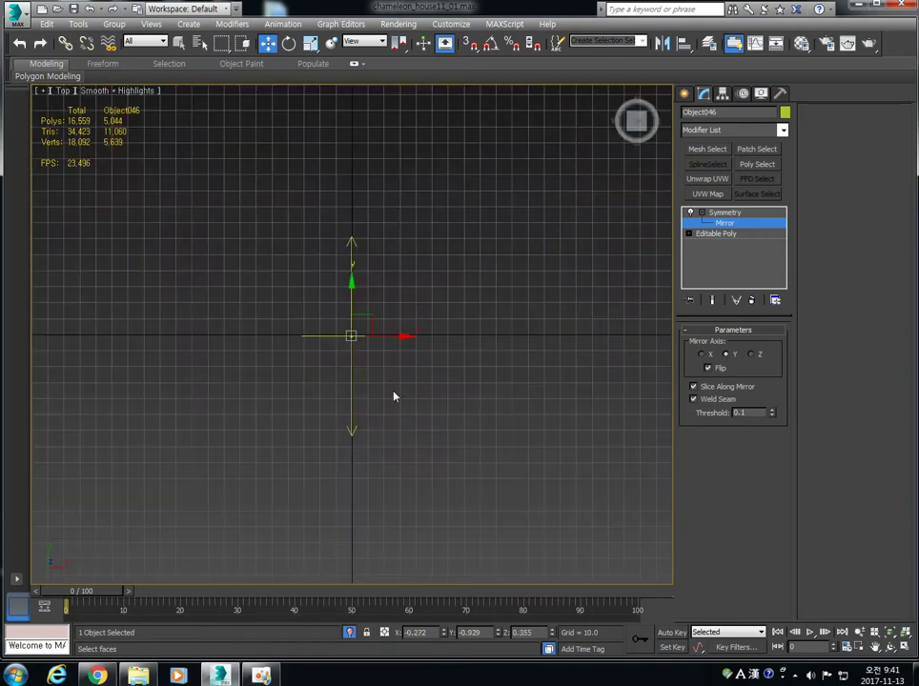
scroll(363, 354, "up", 10)
middle_click_drag(193, 177, 295, 308)
scroll(293, 305, "up", 7)
middle_click_drag(544, 550, 423, 359)
scroll(423, 358, "up", 5)
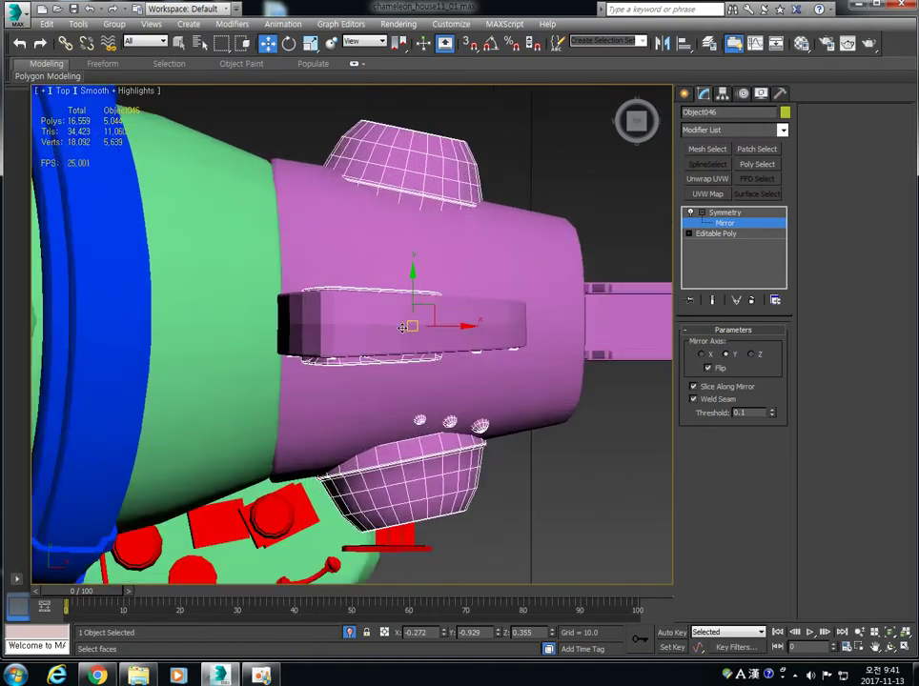
mouse_move(422, 286)
left_mouse_down()
mouse_move(422, 276)
mouse_move(422, 284)
left_mouse_up()
Step: Reduce the Symmetry modifier's weld threshold to 0.01
left_click(772, 416)
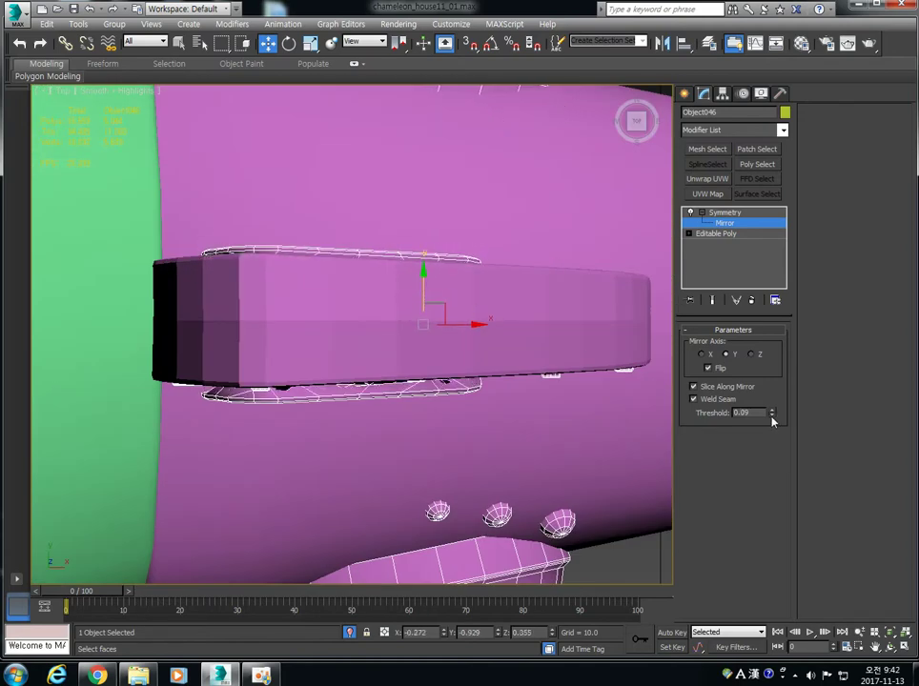
left_click(772, 416)
left_click(771, 417)
left_click(772, 417)
left_click(772, 416)
left_click(772, 416)
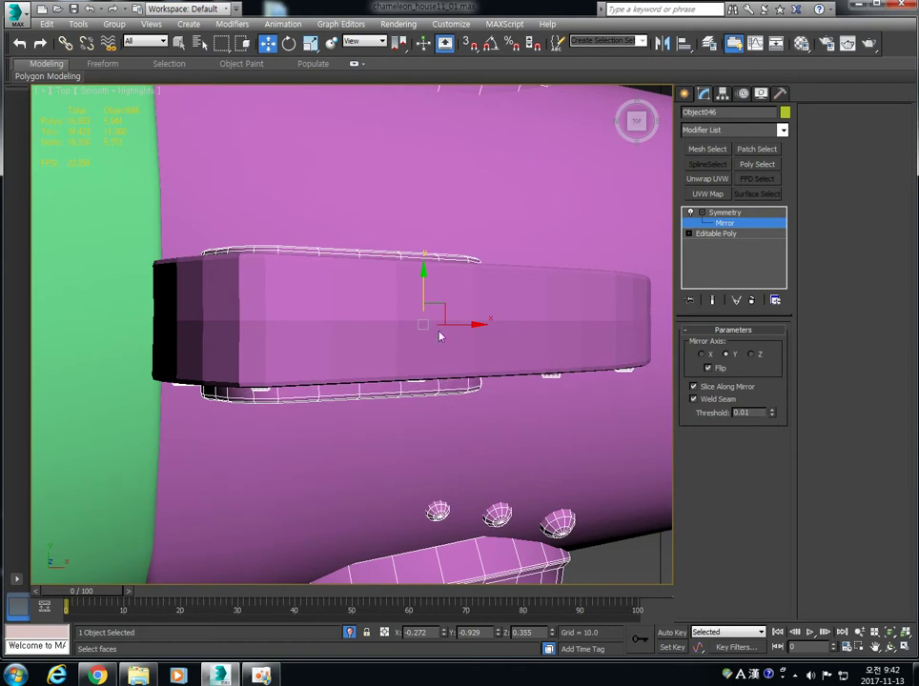
Step: Shift the mirror plane further along Y to about -0.917, comparing the grilles and rivets on both sides of the crest
mouse_move(420, 284)
left_mouse_down()
mouse_move(421, 263)
mouse_move(418, 282)
left_mouse_up()
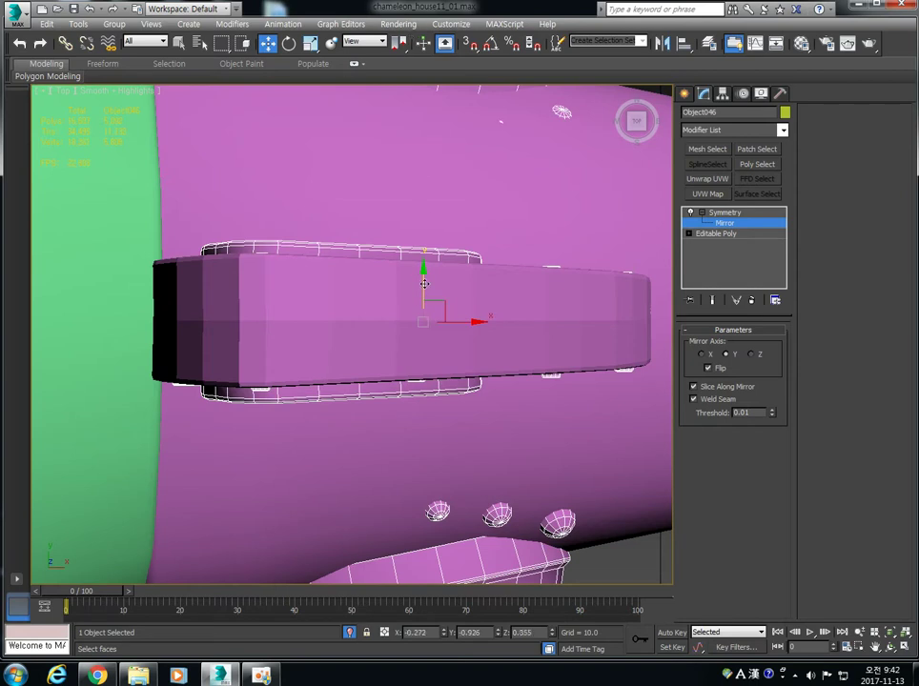
left_click_drag(423, 280, 423, 278)
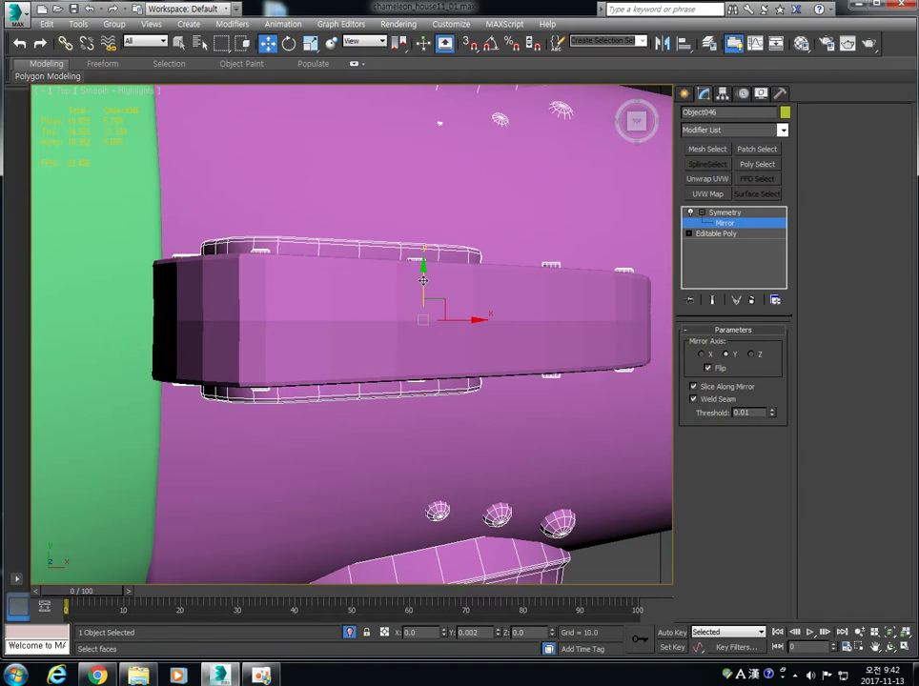
left_click_drag(423, 282, 422, 278)
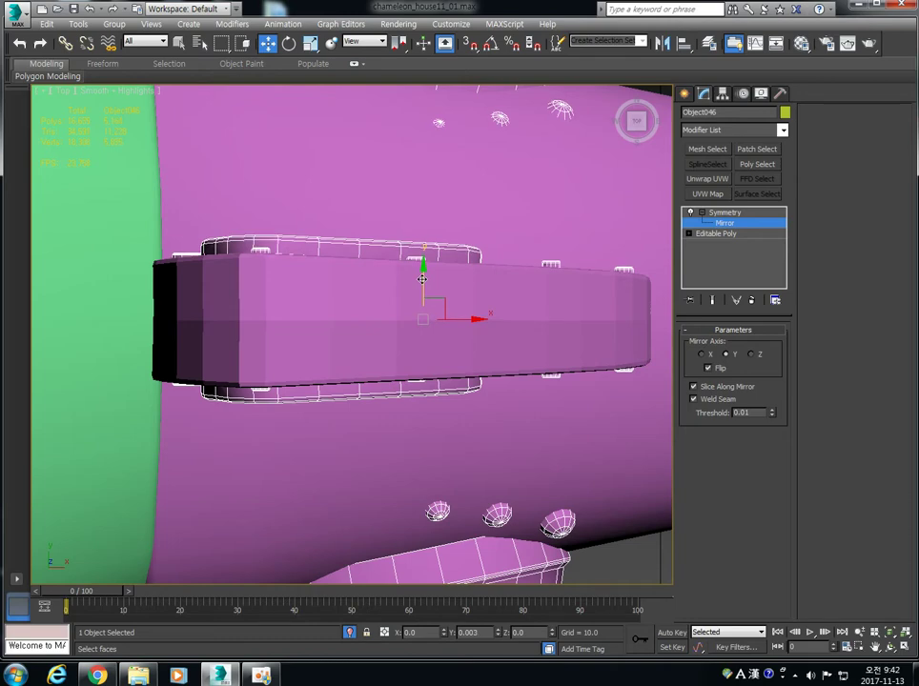
scroll(433, 289, "down", 2)
scroll(434, 293, "down", 3)
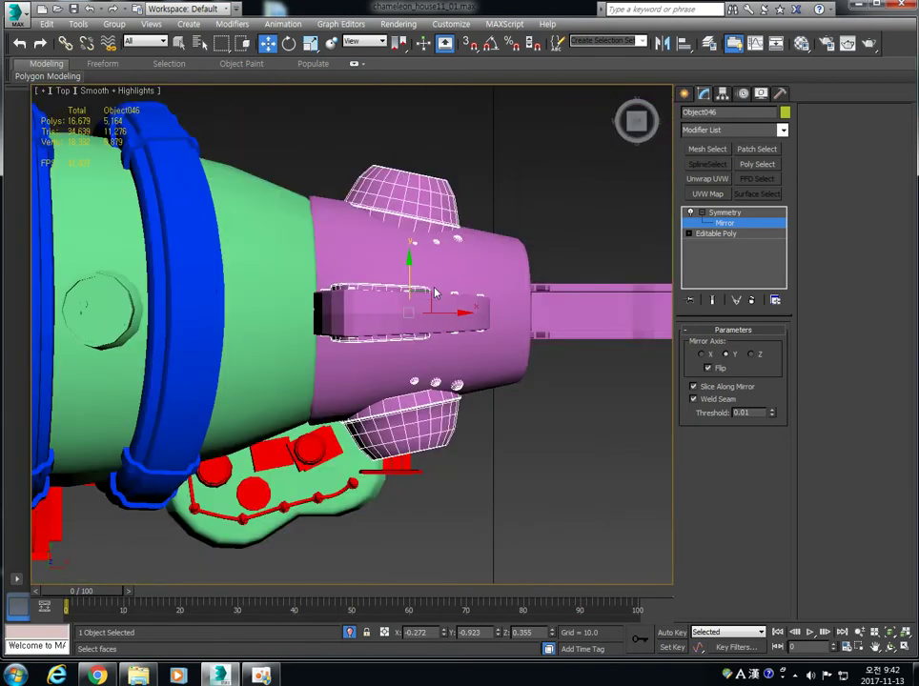
scroll(435, 292, "up", 4)
scroll(419, 291, "down", 2)
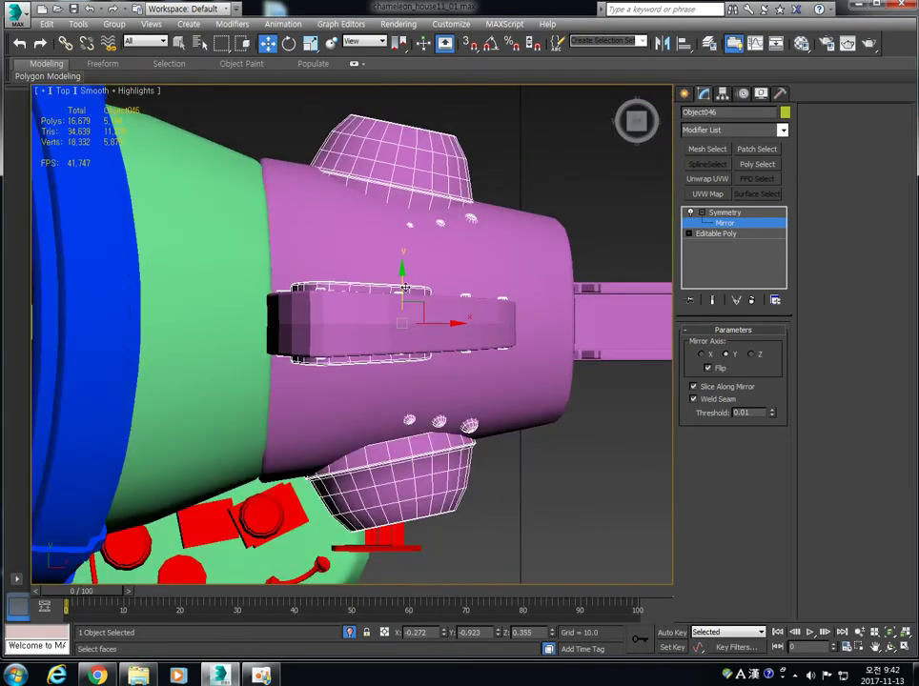
left_click_drag(404, 282, 403, 283)
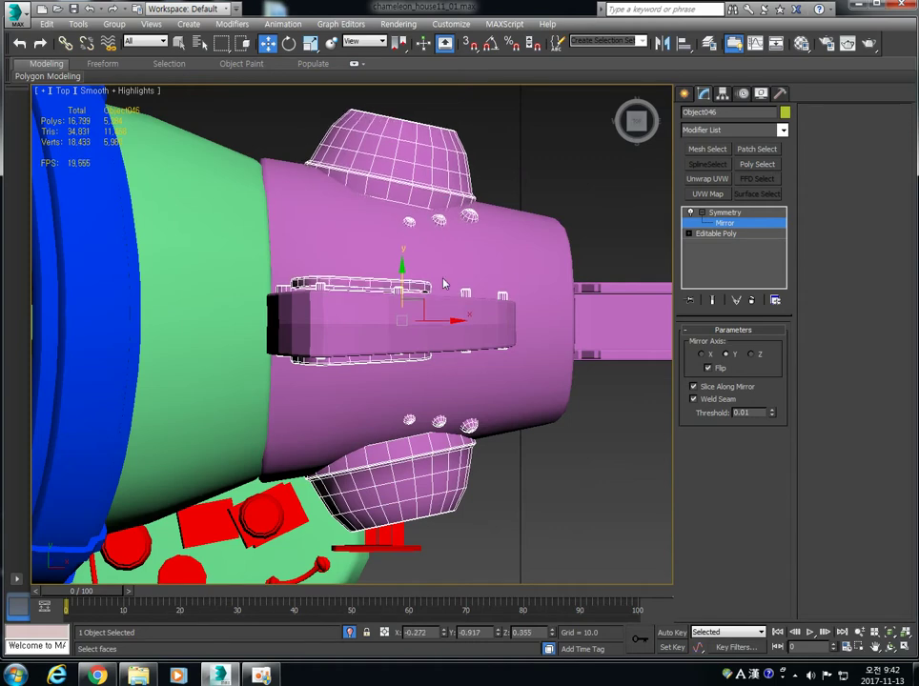
Step: Readjust the mirror plane of the eye and grille object to about -0.925 along Y
left_click(710, 212)
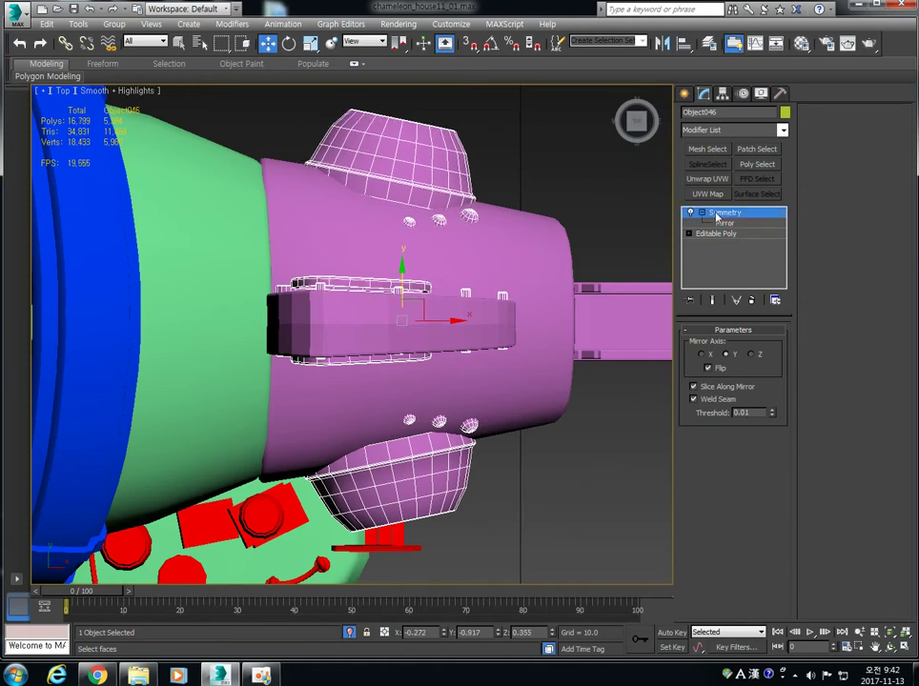
left_click(582, 214)
left_click(382, 362)
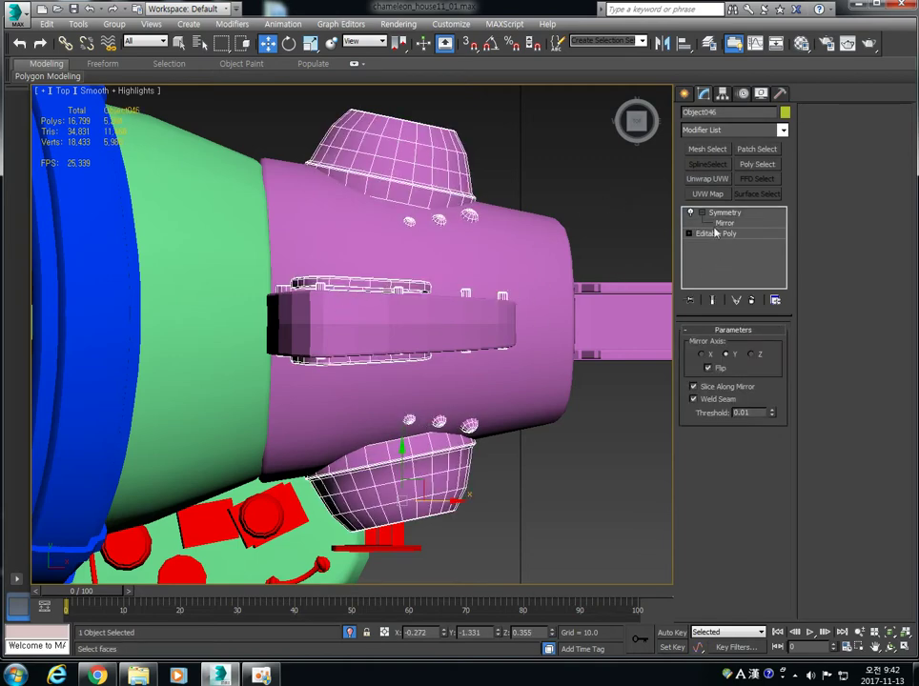
key("1")
left_click_drag(401, 277, 401, 278)
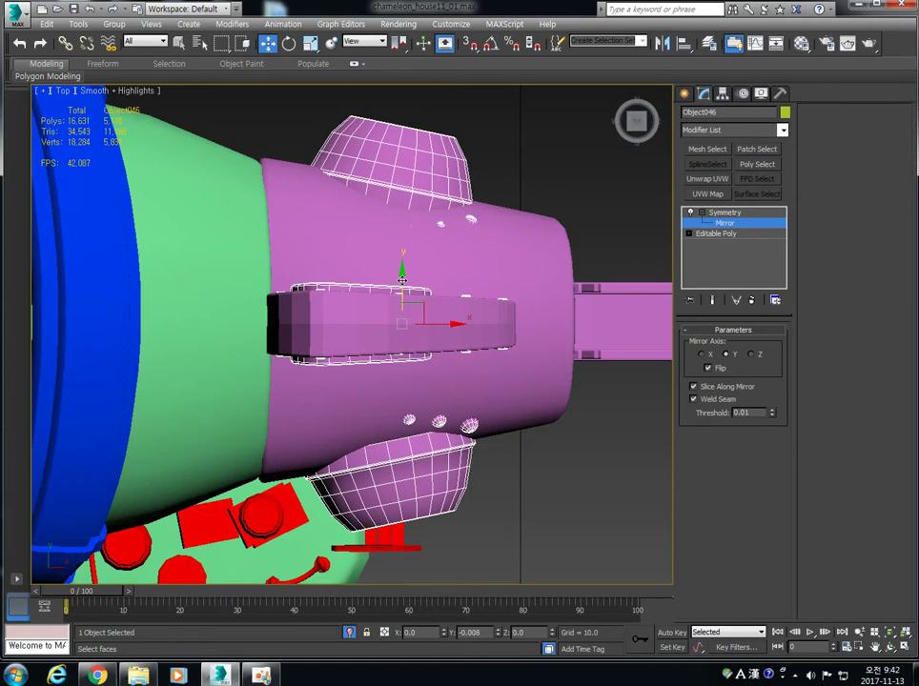
left_click_drag(402, 282, 401, 276)
Step: Convert the mirrored eye and grille object to Editable Poly and select all of its elements
right_click(436, 164)
mouse_move(495, 303)
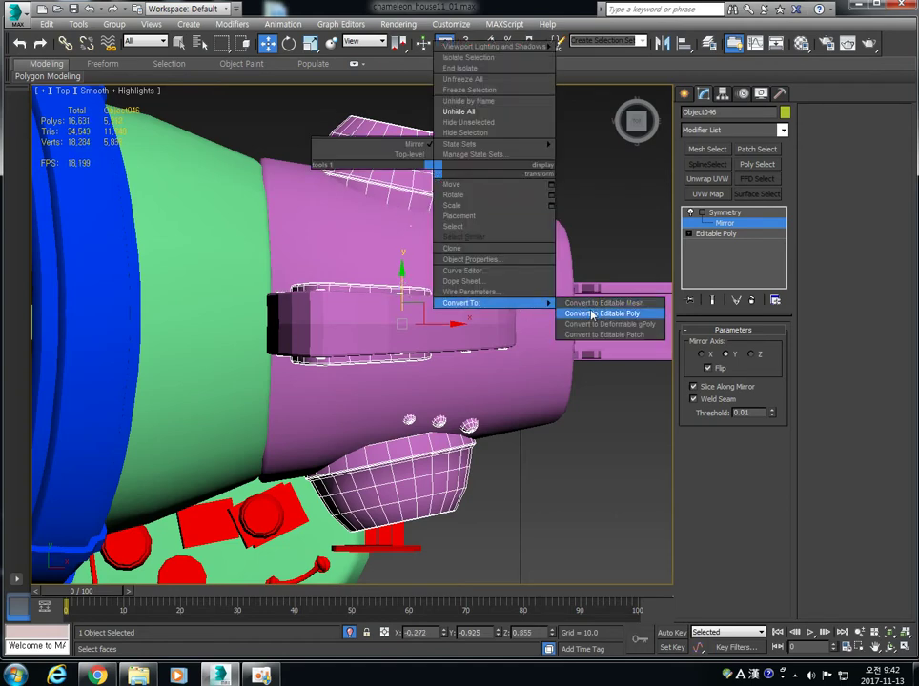
left_click(586, 319)
key("5")
key("ctrl+a")
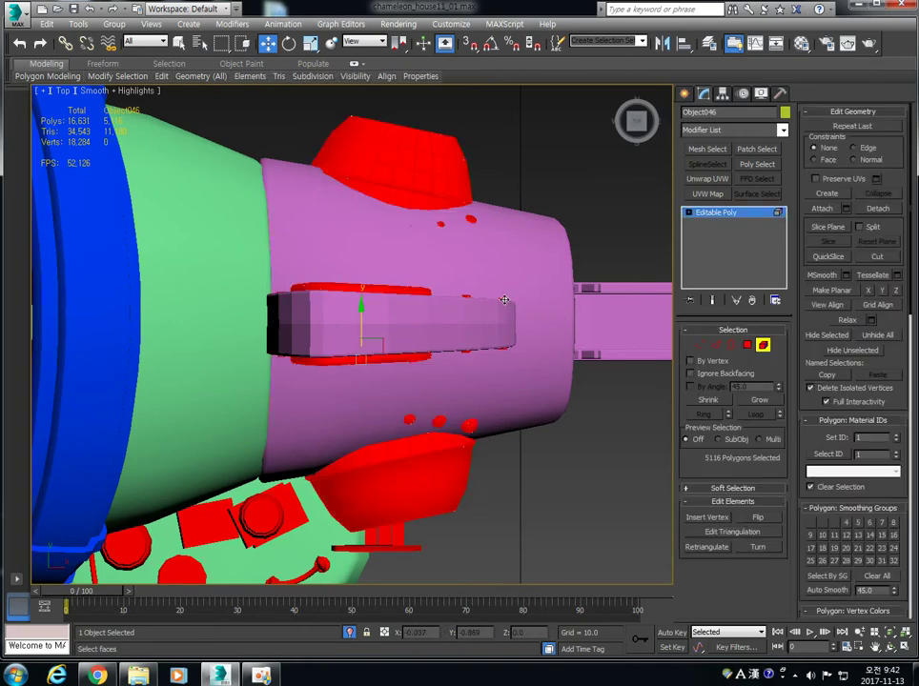
Step: Select the four rivets on the mirrored side of the crest and nudge them slightly outward
middle_click_drag(521, 299, 437, 331, "alt")
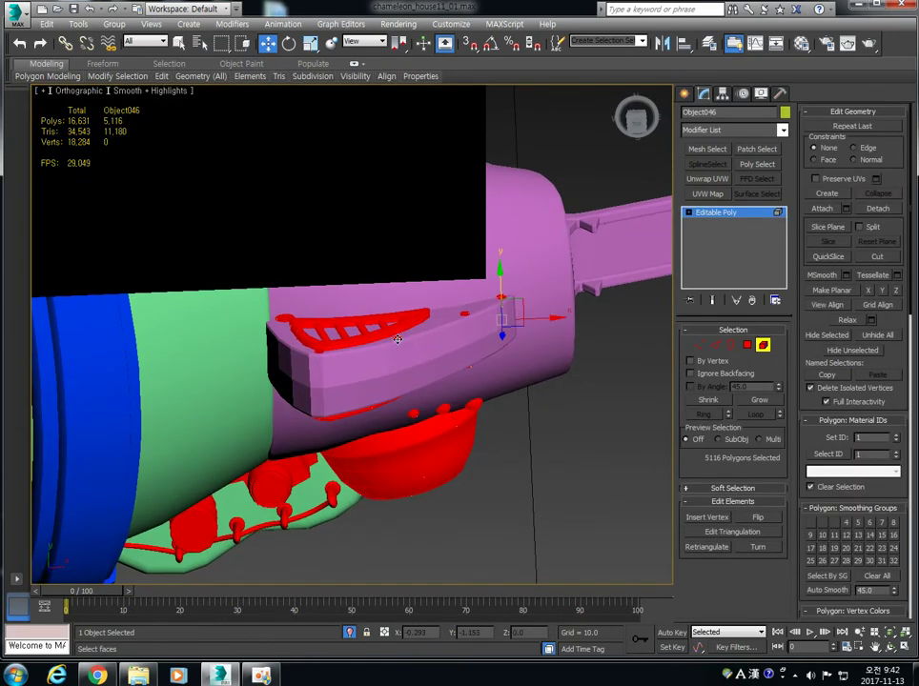
left_click(397, 339)
left_click(319, 352, "ctrl")
left_click(464, 315, "ctrl")
left_click(499, 292, "ctrl")
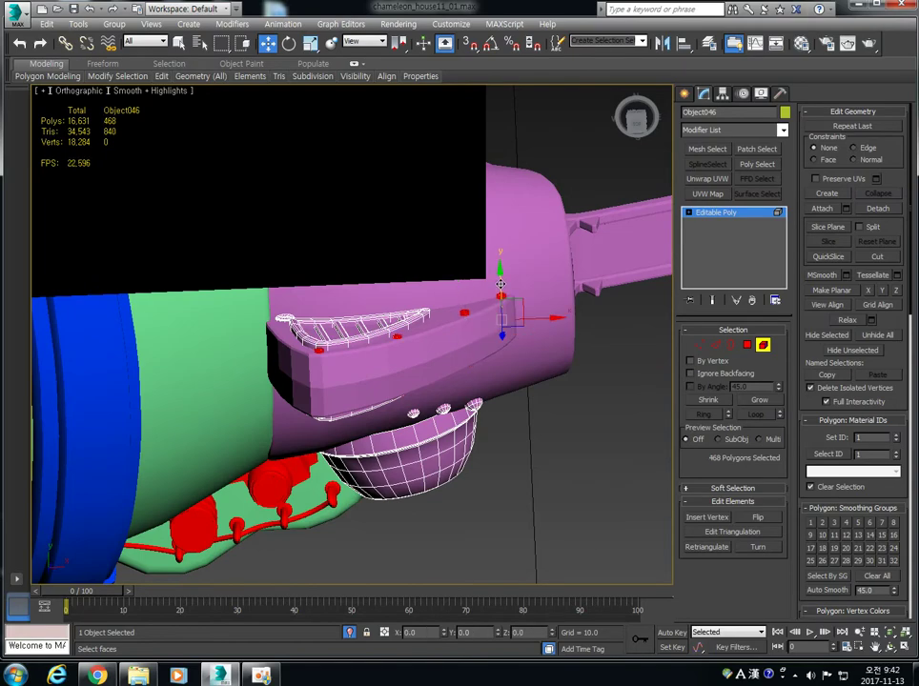
middle_click_drag(500, 285, 518, 305, "alt")
Step: Adjust the three small rivets beside the mirrored eye so they sit proud of the head surface, and finish element editing
left_click(490, 293)
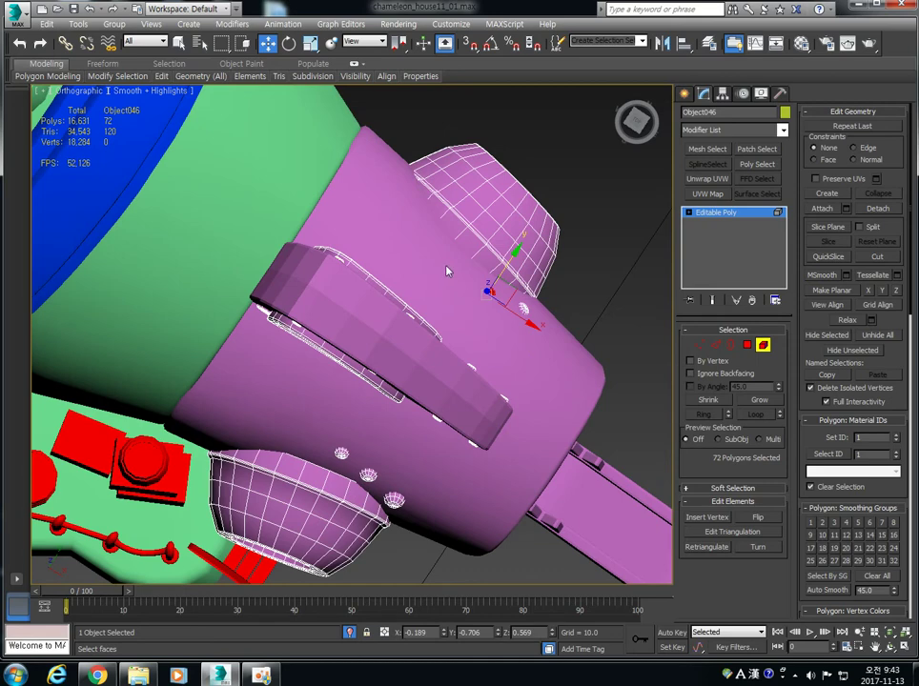
left_click_drag(461, 271, 460, 272)
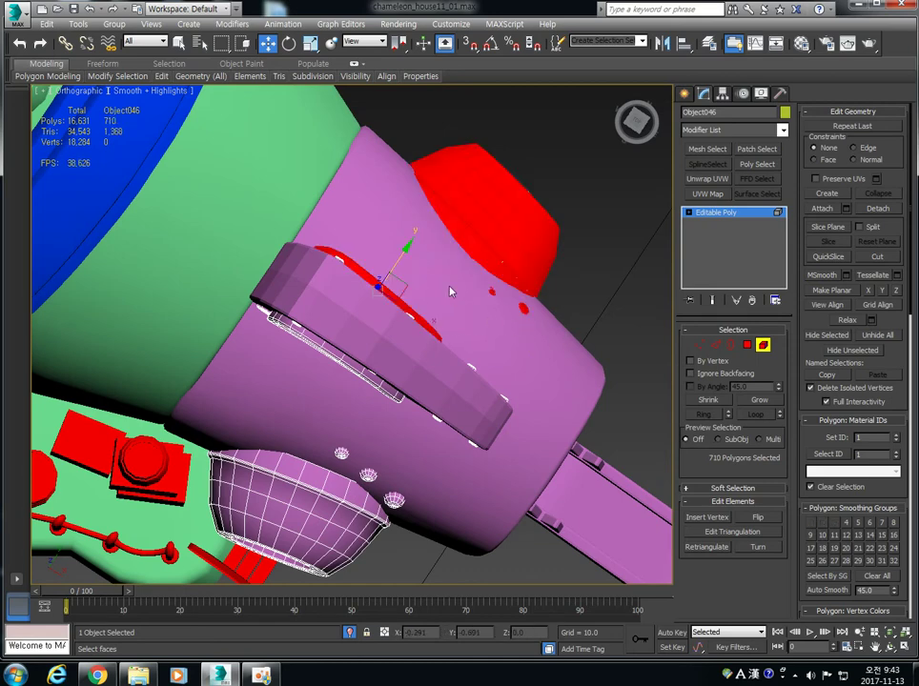
left_click(495, 291)
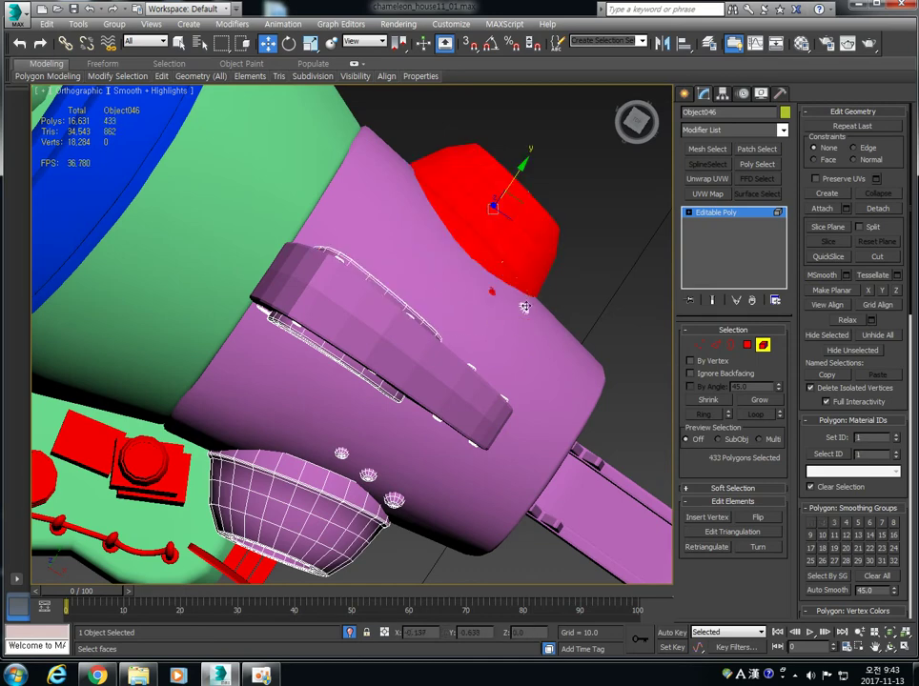
left_click(522, 309)
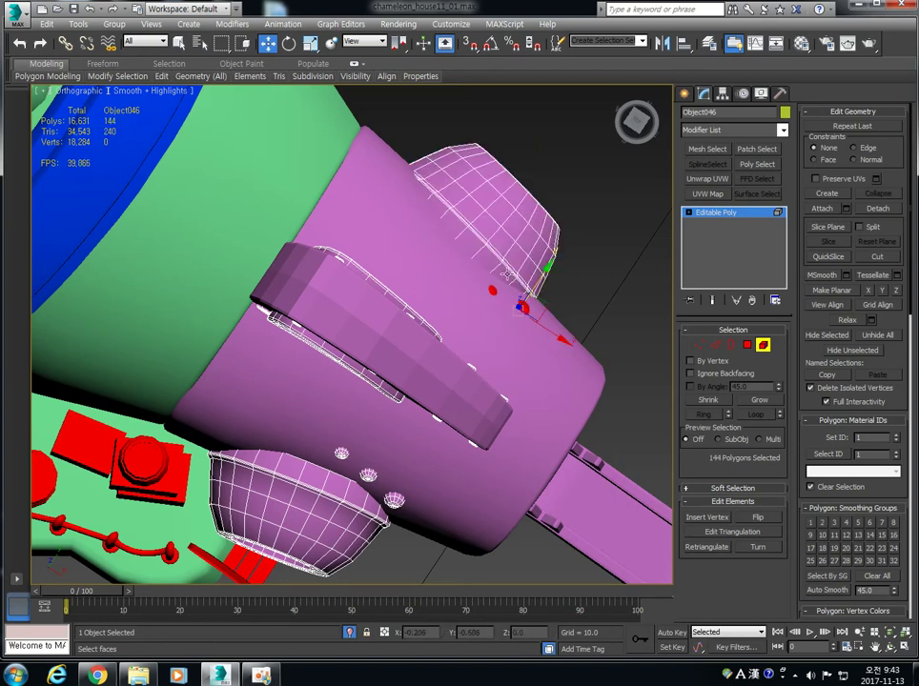
left_click(454, 276)
left_click_drag(484, 244, 485, 238)
middle_click_drag(566, 322, 469, 286, "alt")
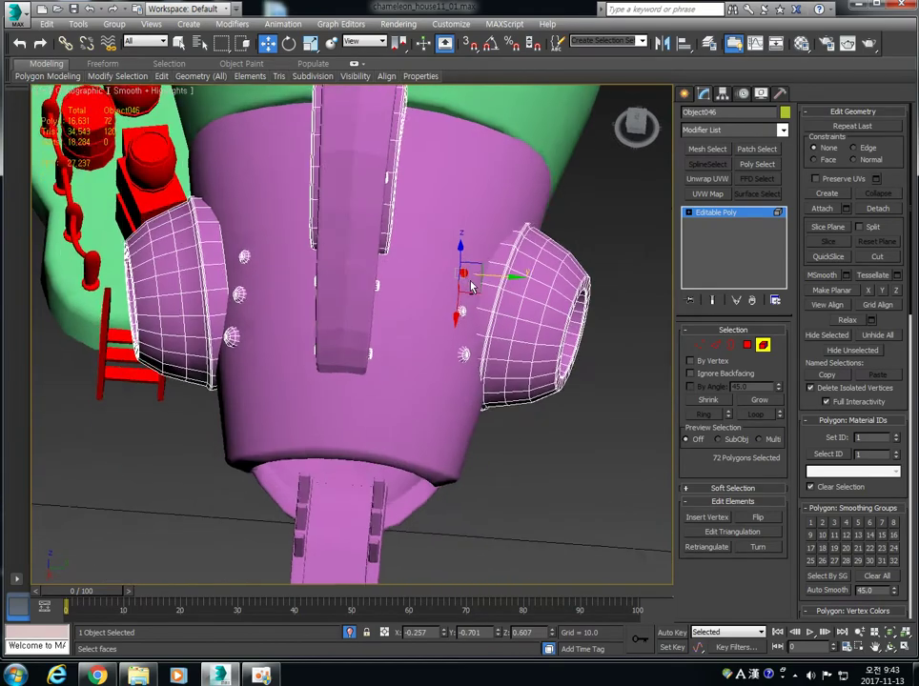
middle_click_drag(550, 322, 472, 281, "alt")
middle_click_drag(480, 332, 458, 282)
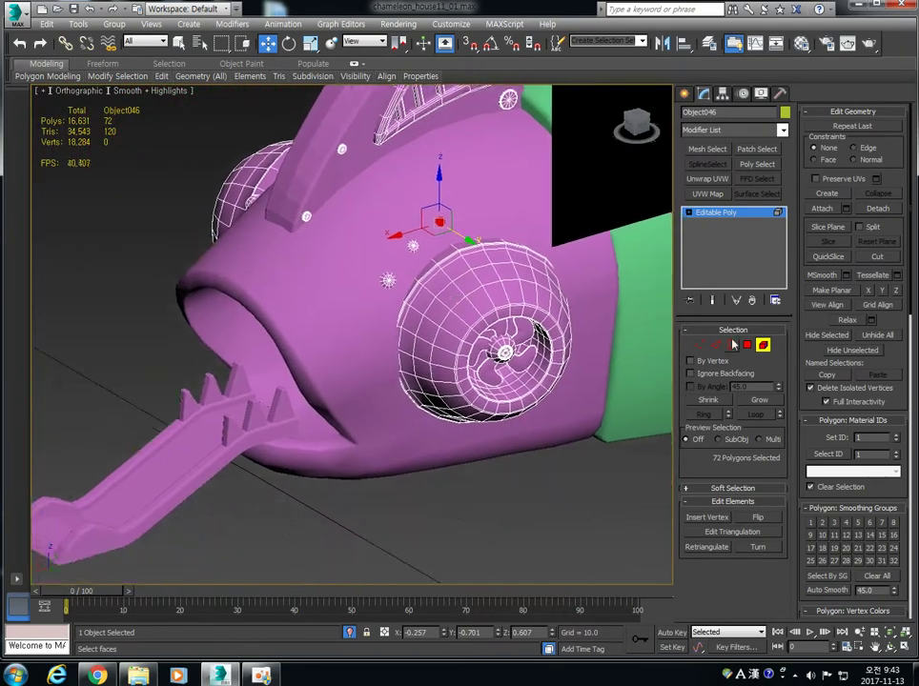
left_click(765, 349)
middle_click_drag(502, 435, 392, 383)
scroll(392, 383, "up", 1)
scroll(392, 384, "down", 5)
left_click(462, 459)
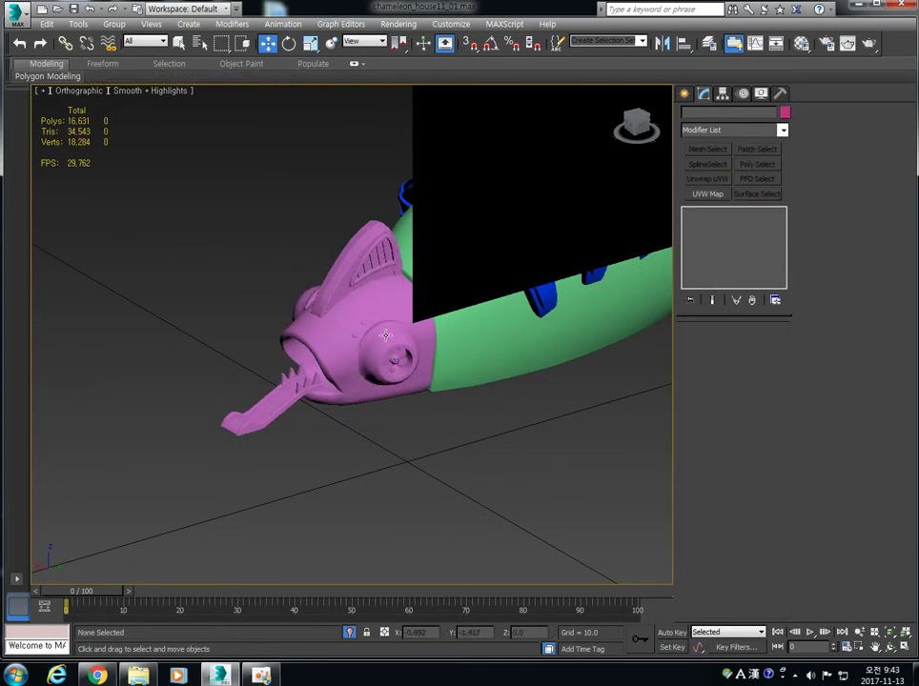
Step: Attach the mirrored eye, rivet and grille object to the chameleon head mesh
left_click(375, 307)
left_click(822, 208)
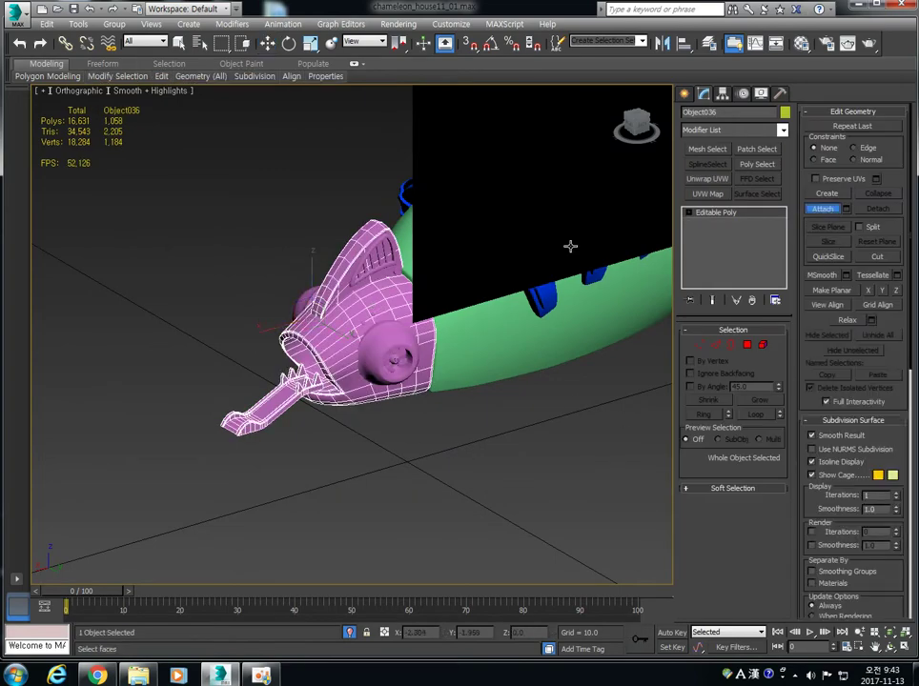
left_click(366, 257)
middle_click_drag(366, 263, 588, 354, "alt")
left_click(827, 207)
left_click(572, 340)
left_click(493, 333)
middle_click_drag(354, 362, 486, 446, "alt")
middle_click_drag(555, 418, 464, 385)
Step: Apply Unwrap UVW to the combined head and examine its UV layout with the checker background hidden
left_click(705, 179)
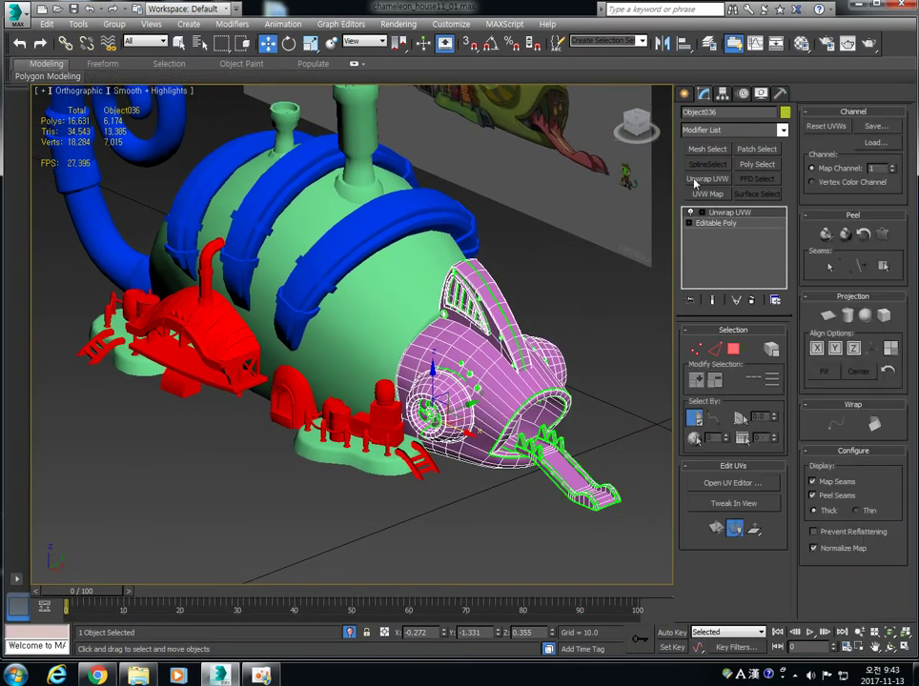
left_click(715, 484)
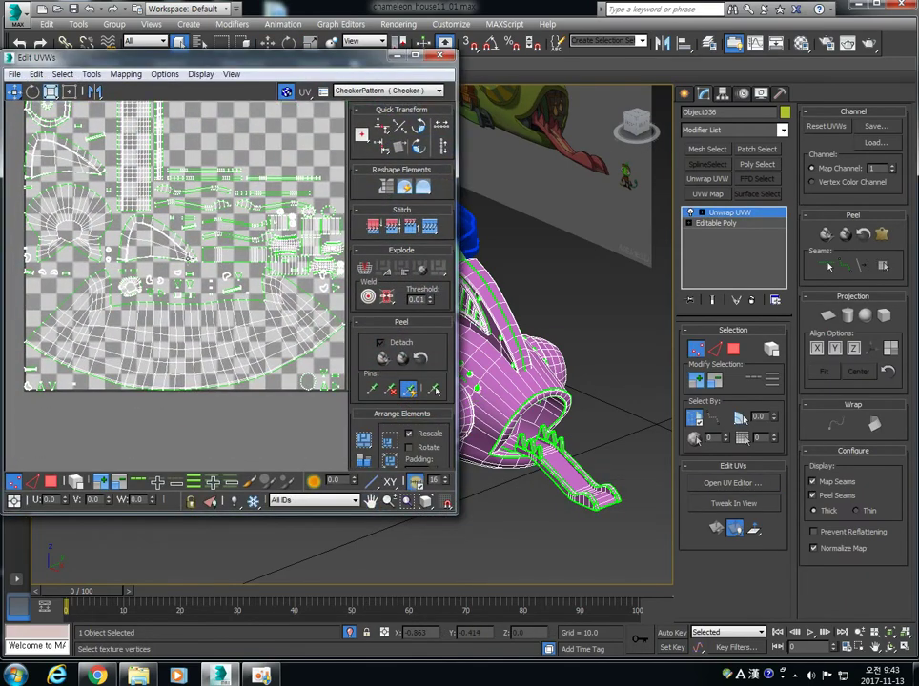
scroll(219, 274, "down", 3)
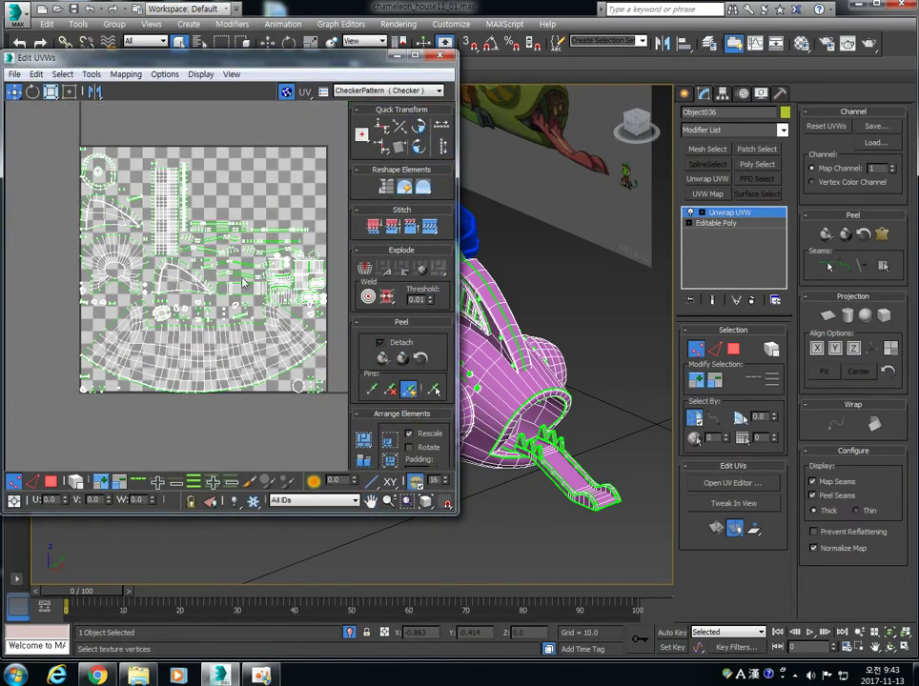
left_click(286, 91)
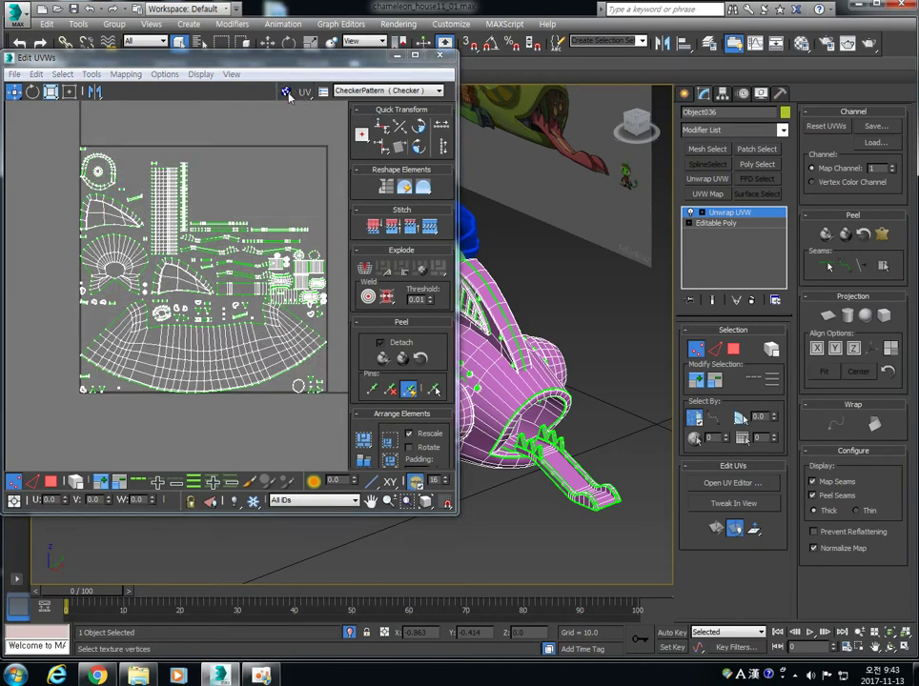
left_click(439, 56)
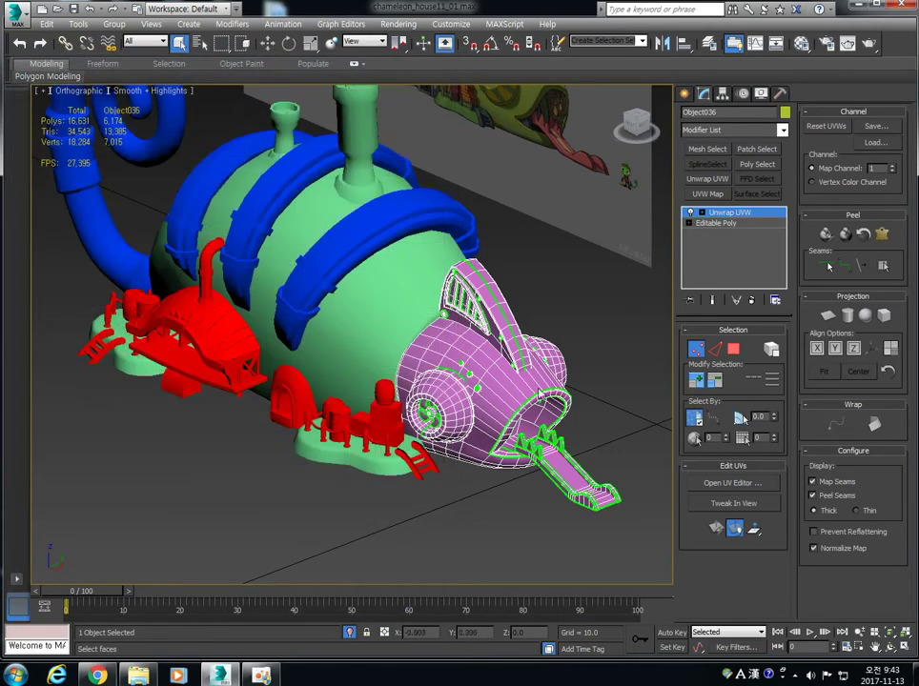
Step: Convert the combined head to Editable Poly
right_click(484, 420)
mouse_move(595, 555)
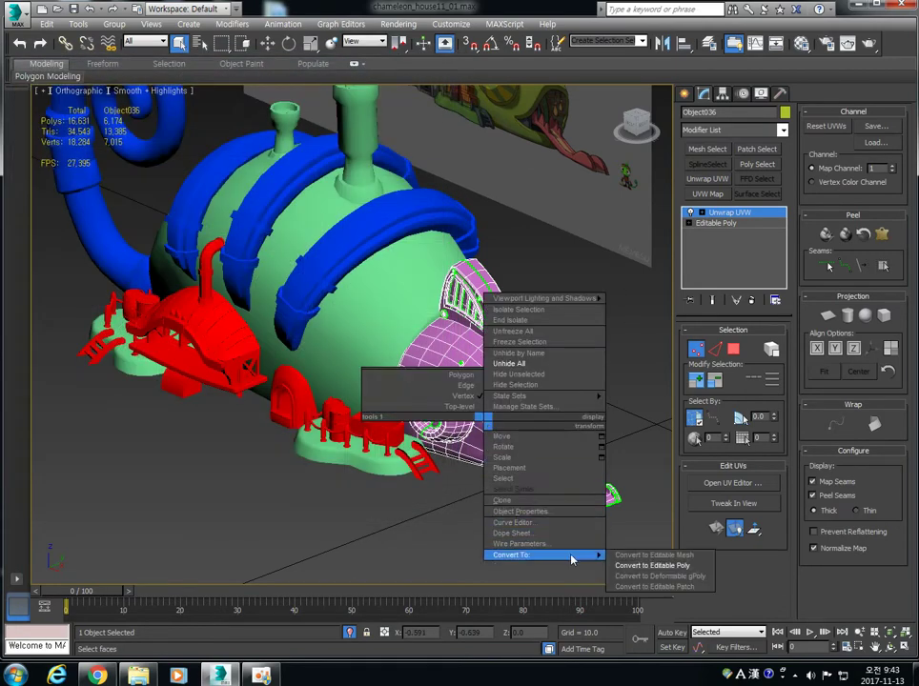
left_click(642, 571)
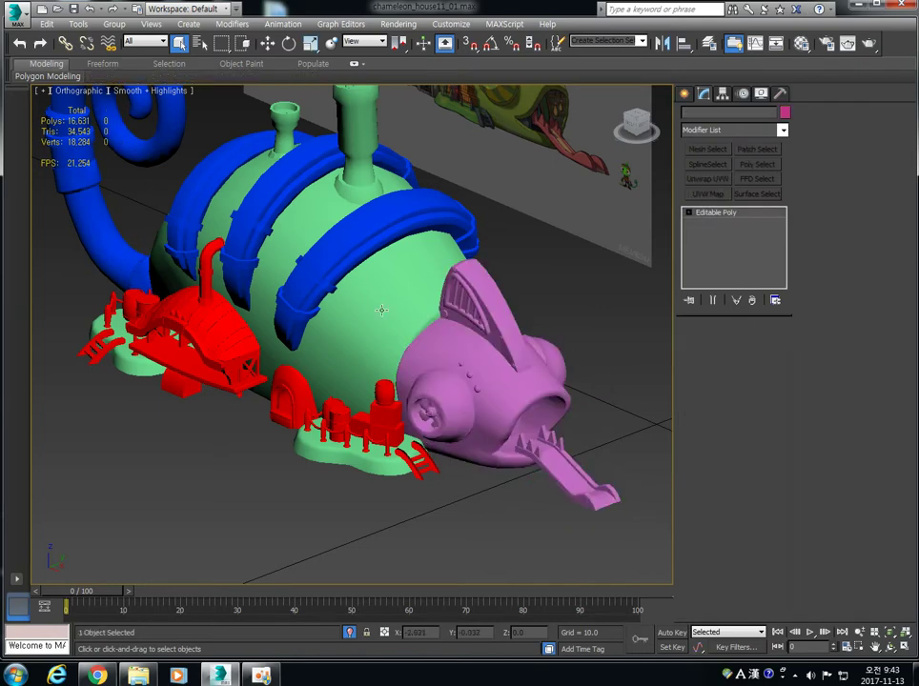
Step: Apply Unwrap UVW to the green house body and open its UV editor beside a clear view of the model
left_click(376, 299)
middle_click_drag(376, 299, 387, 316, "alt")
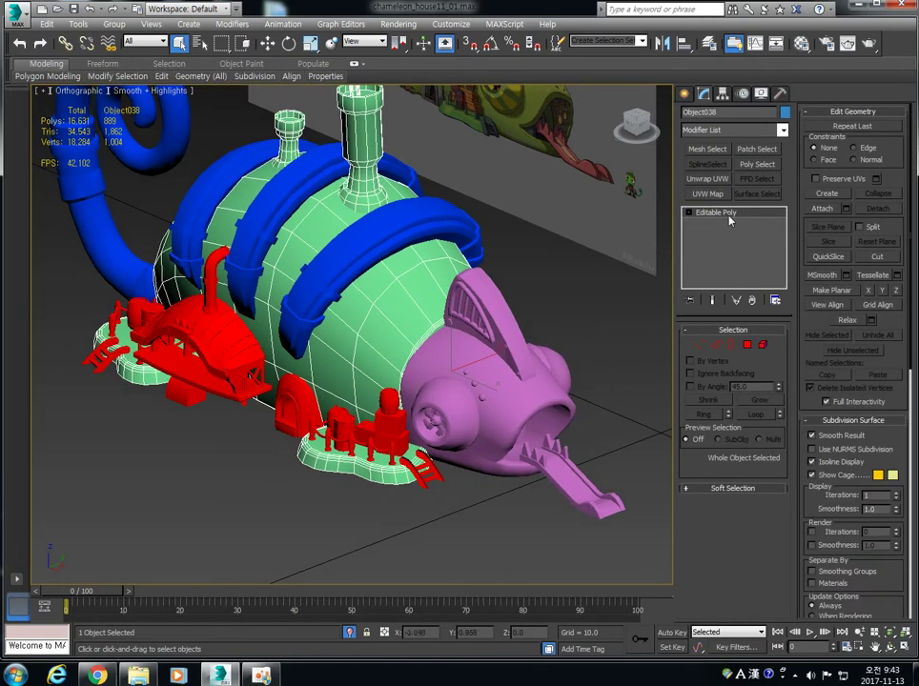
left_click(708, 179)
left_click(743, 483)
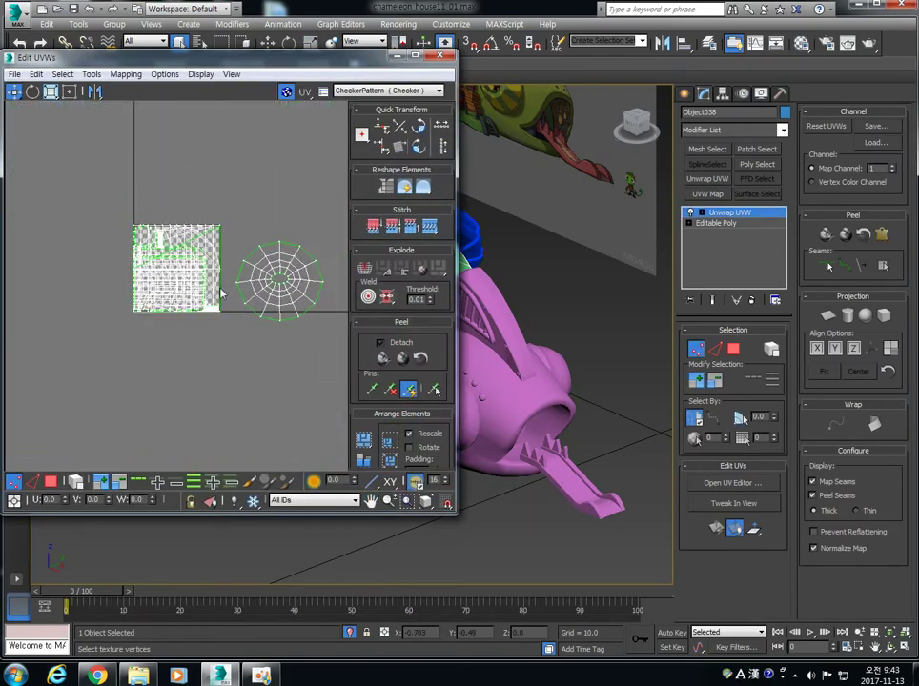
left_click_drag(267, 57, 255, 92)
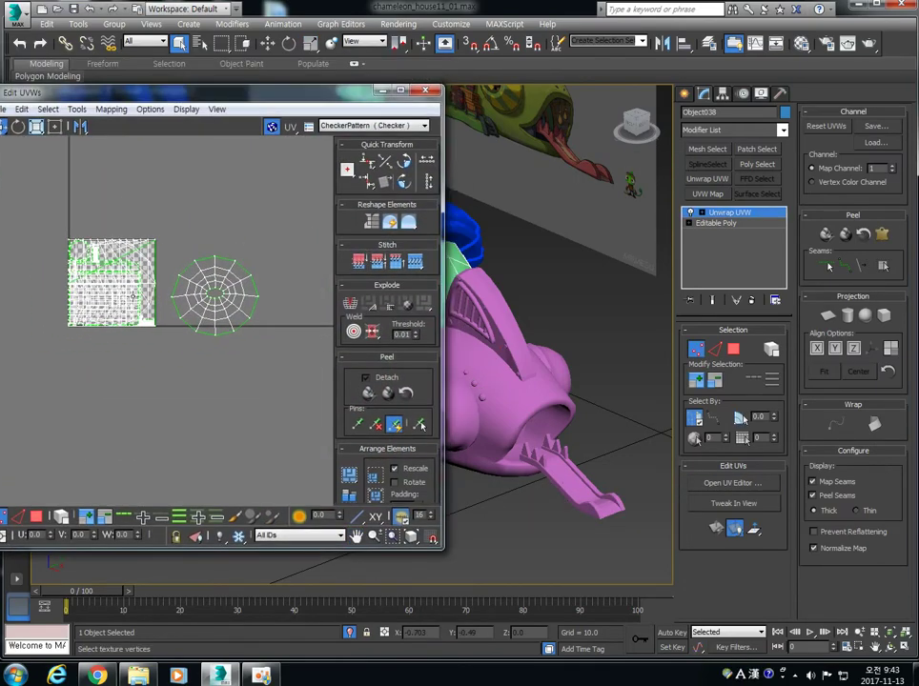
left_click_drag(342, 96, 310, 104)
middle_click_drag(468, 310, 597, 328)
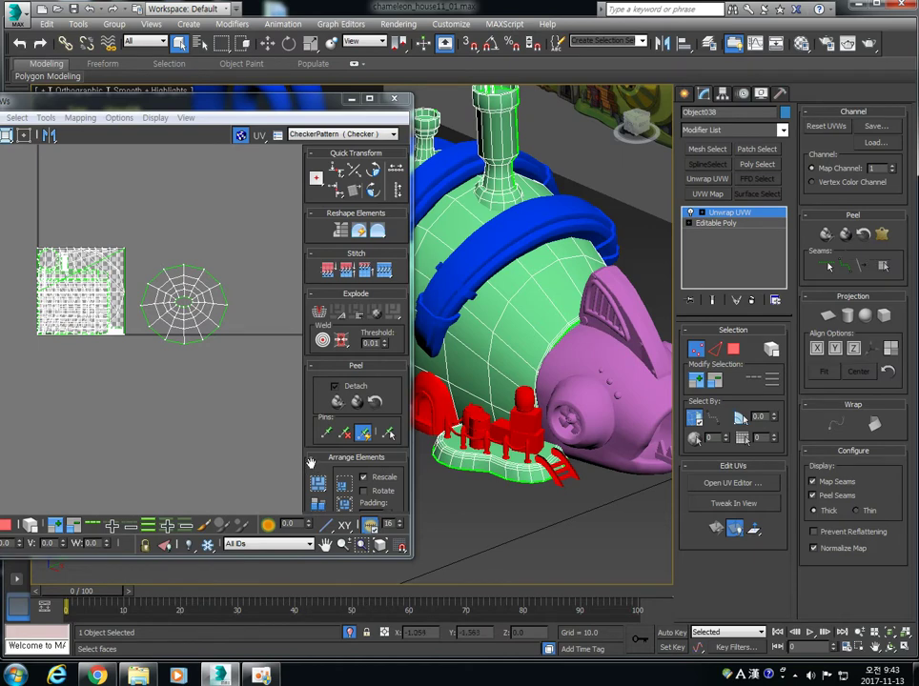
Step: Pack the body's UV shells with Pack Custom, using Rescale and 0.02 padding, and hide the checker background
left_click_drag(308, 445, 311, 327)
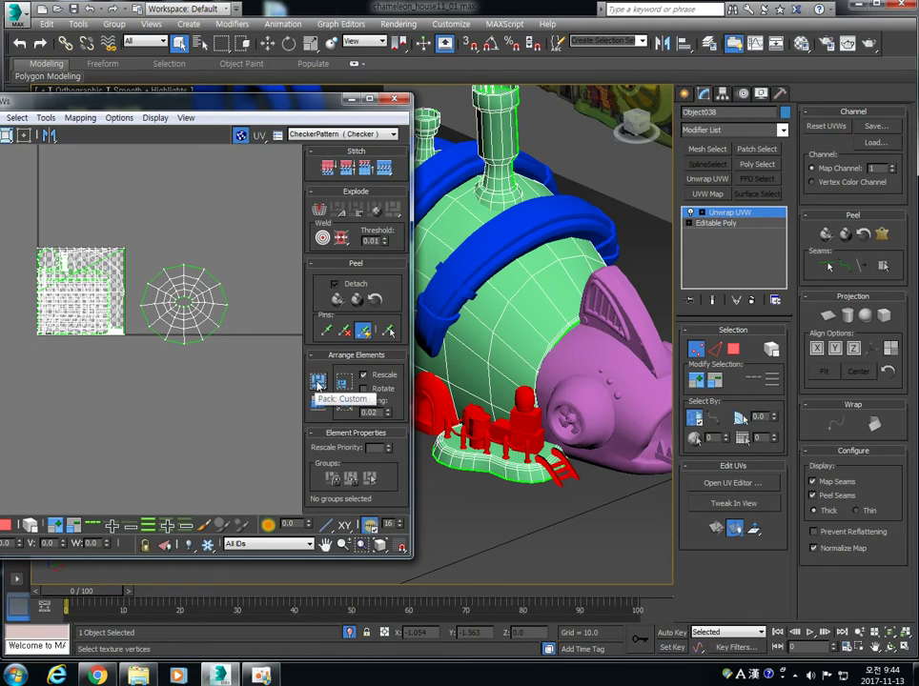
left_click(318, 383)
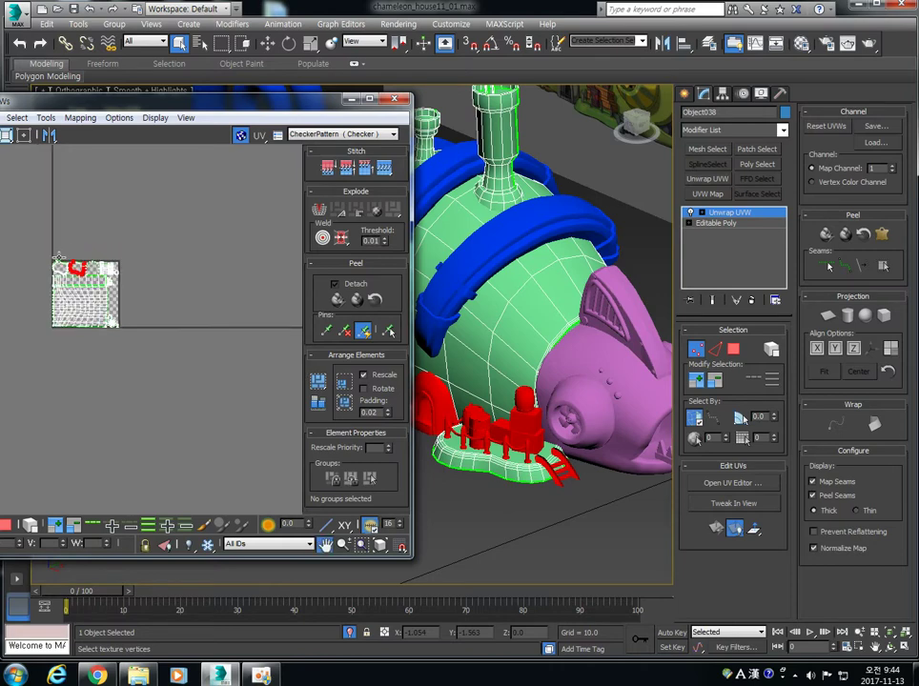
scroll(67, 288, "up", 3)
left_click(243, 138)
key("ctrl+z")
left_click(318, 382)
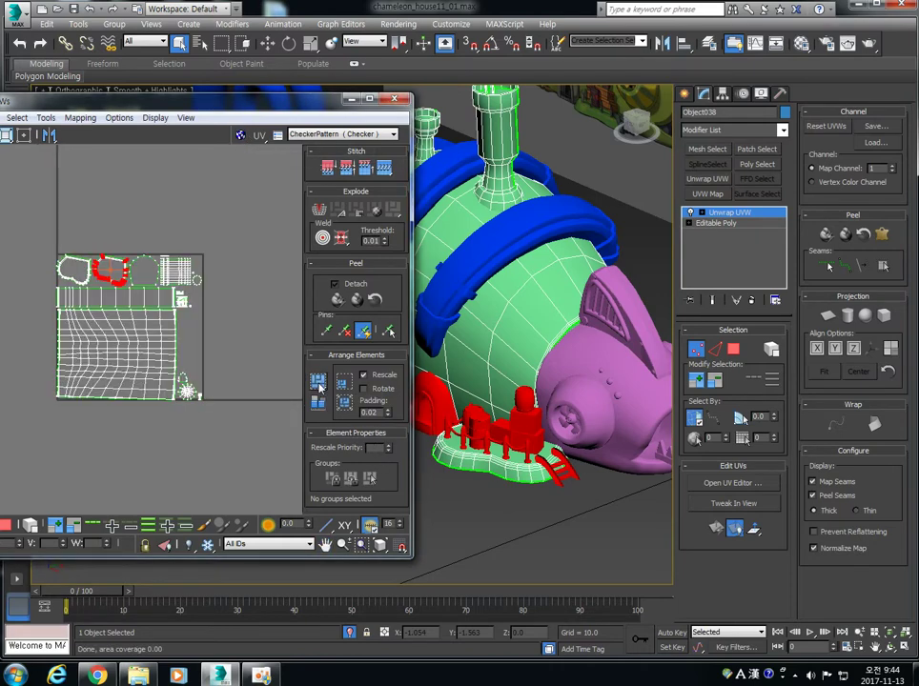
Step: Examine the packed UV shells and select the polygons of the overlapping circular shell to locate them on the small chimney
scroll(95, 279, "up", 10)
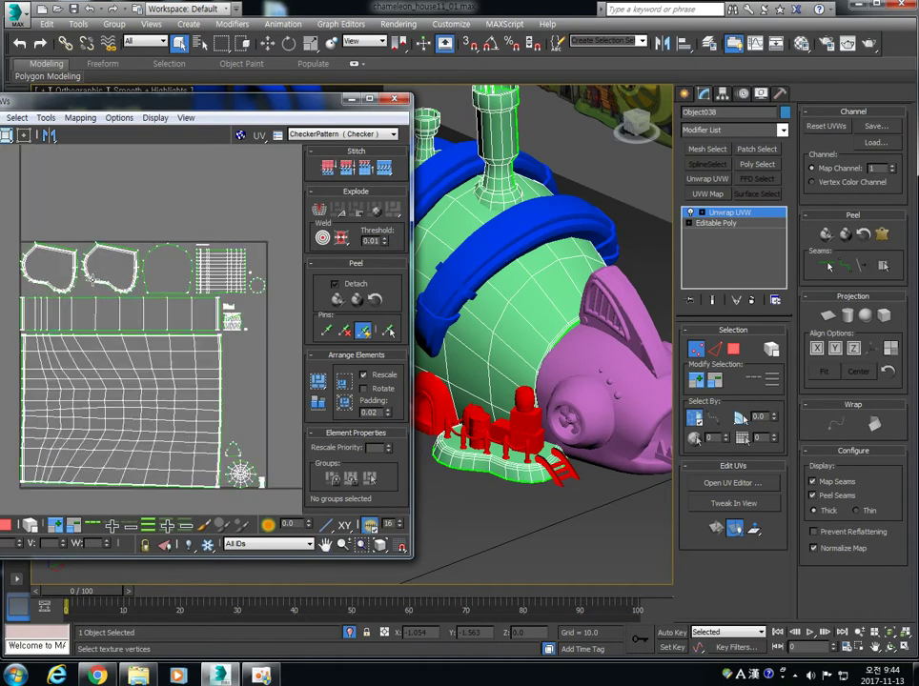
scroll(98, 288, "down", 10)
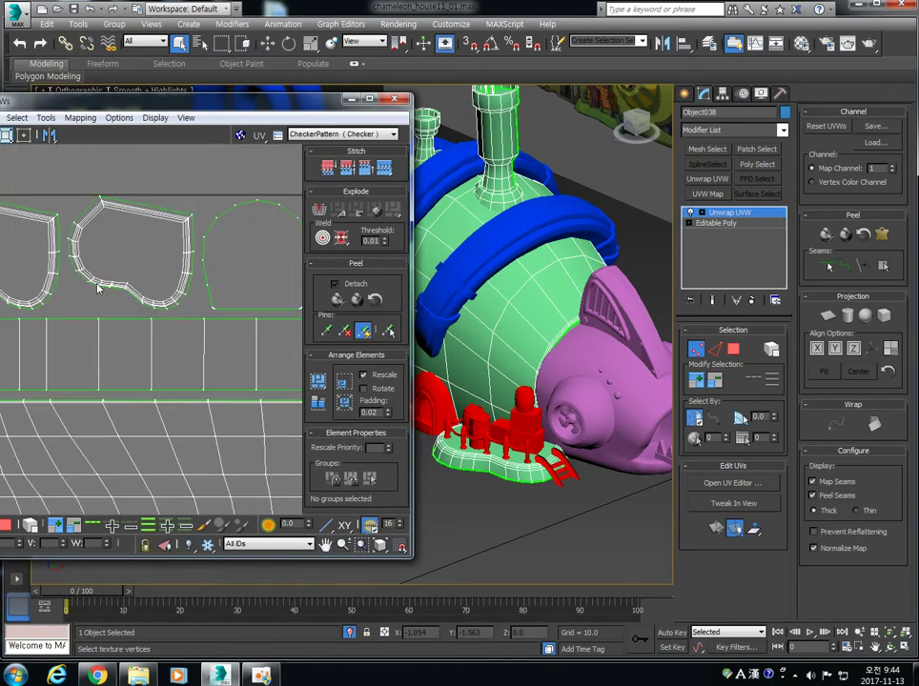
scroll(136, 275, "down", 4)
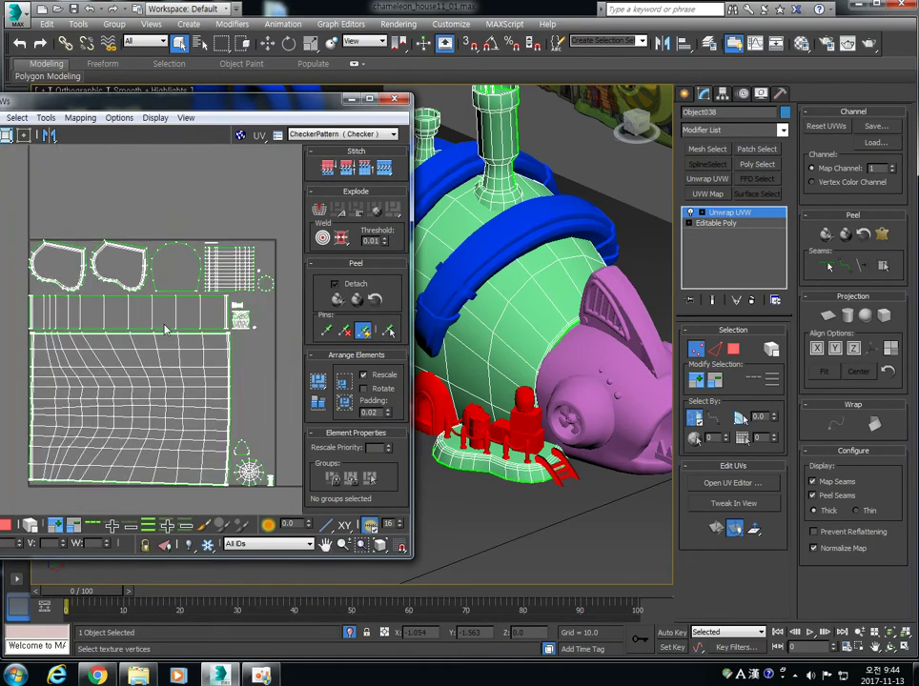
scroll(195, 286, "up", 4)
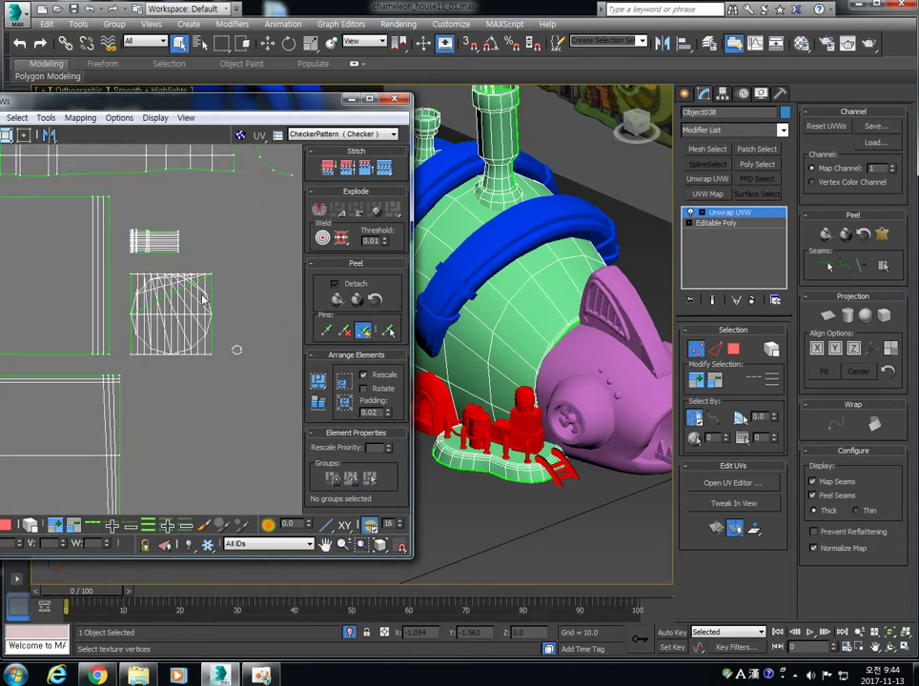
scroll(469, 311, "up", 4)
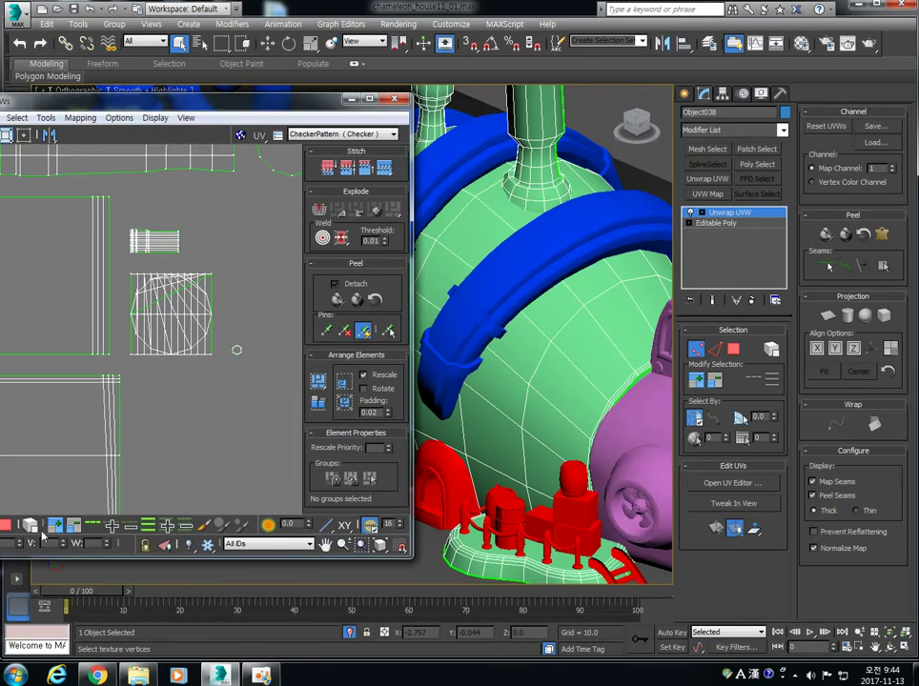
left_click(7, 528)
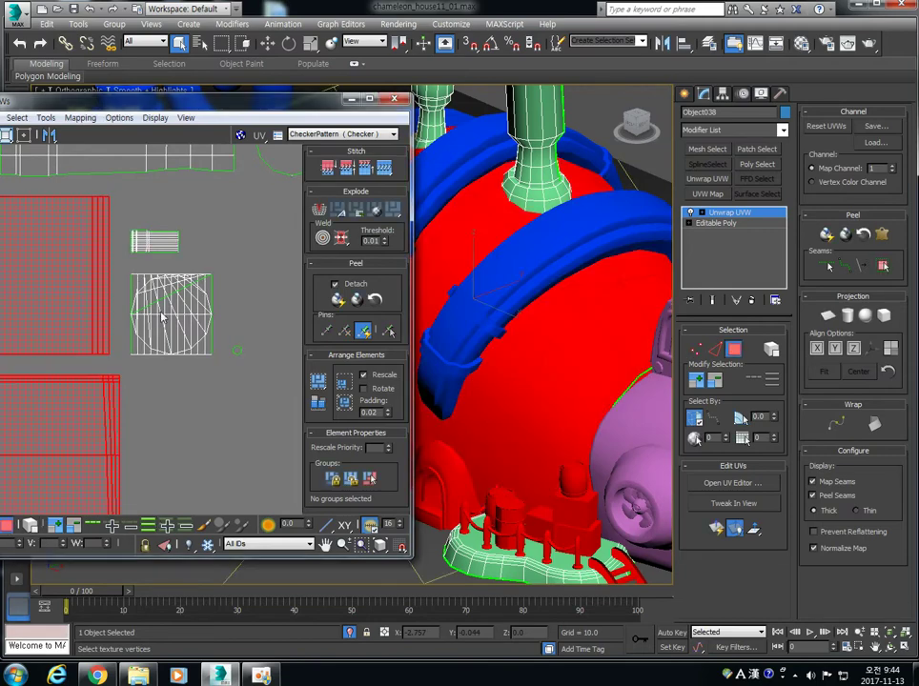
left_click_drag(218, 373, 218, 373)
scroll(543, 167, "up", 2)
middle_click_drag(577, 225, 530, 290)
scroll(529, 278, "up", 6)
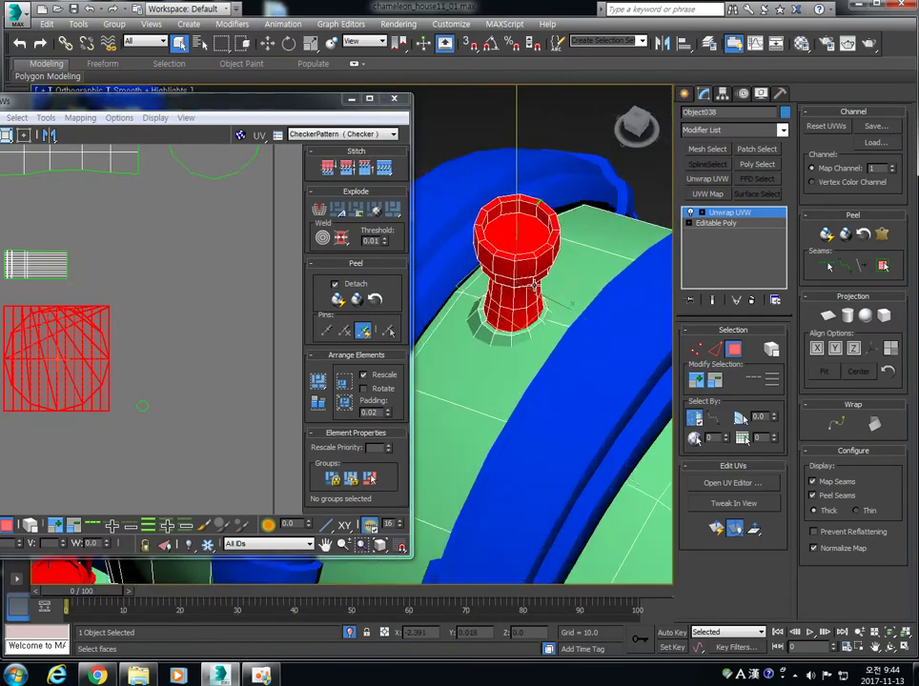
Step: Select the recessed cap face inside the small chimney and apply a planar projection aligned to Z
left_click(519, 217)
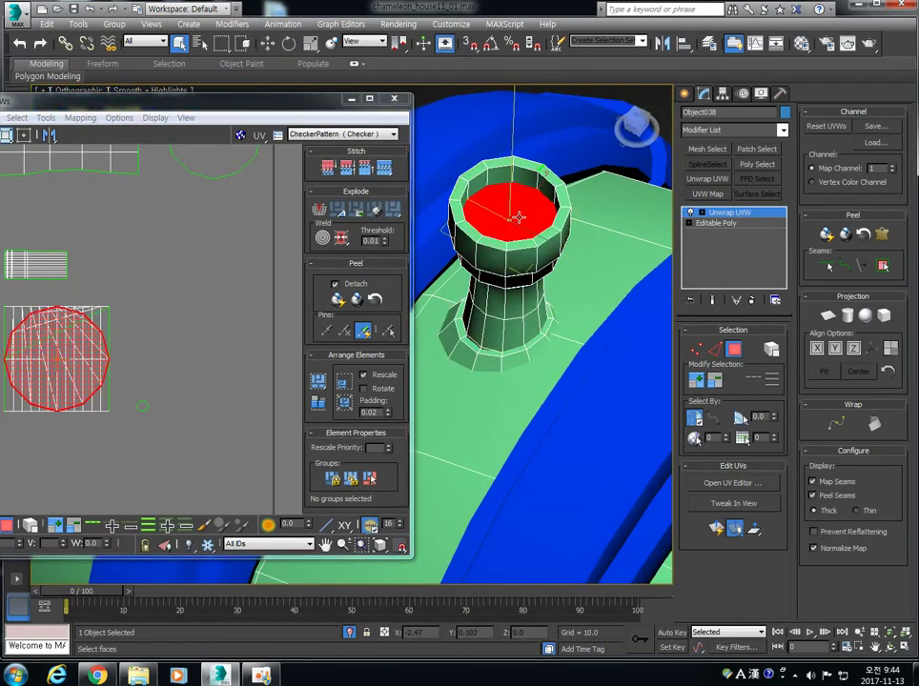
left_click(829, 317)
middle_click_drag(230, 354, 237, 354)
scroll(237, 355, "down", 4)
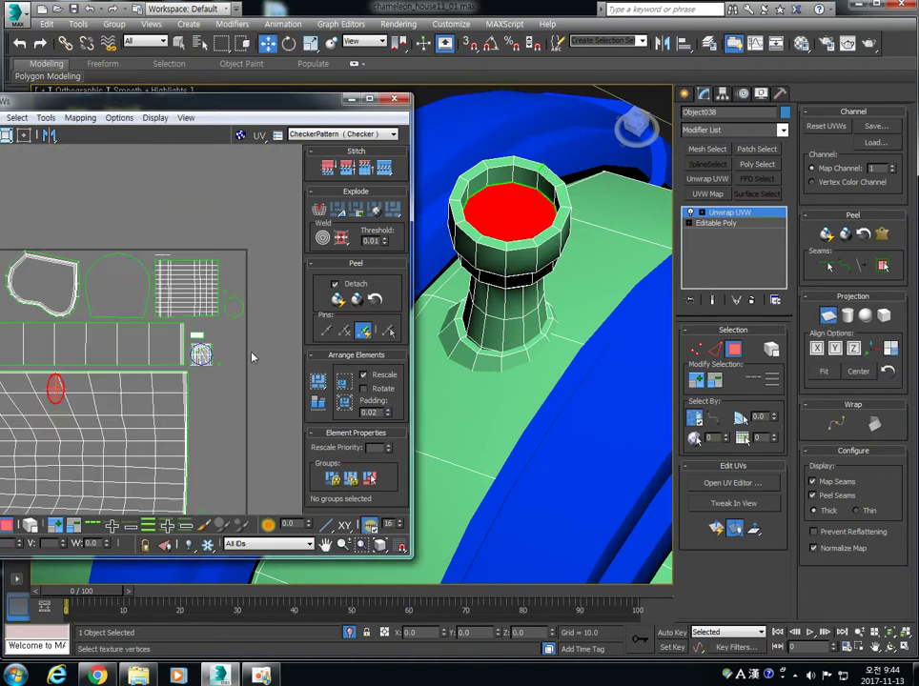
left_click(855, 349)
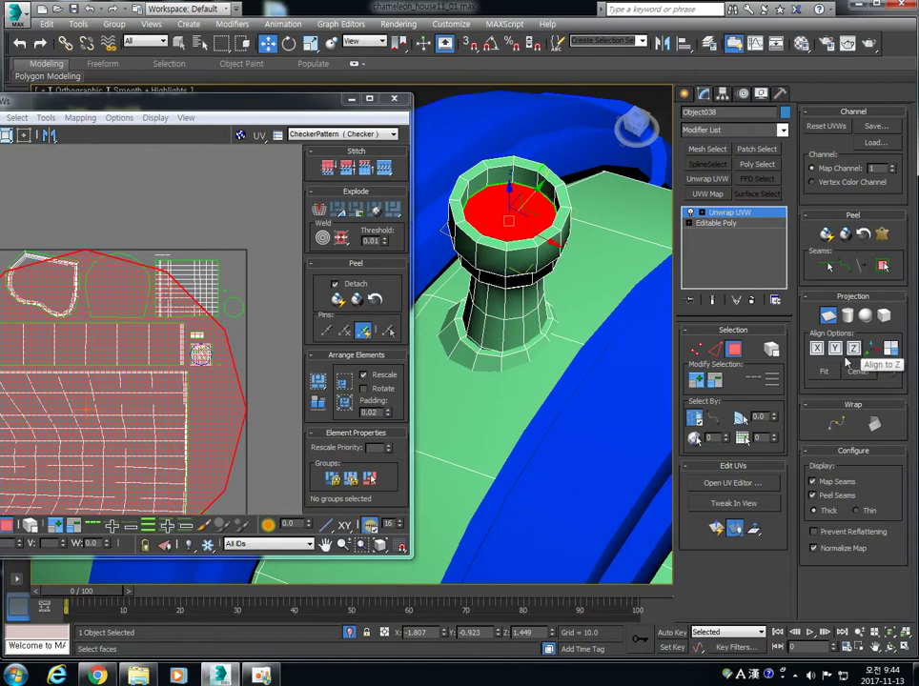
scroll(114, 364, "down", 4)
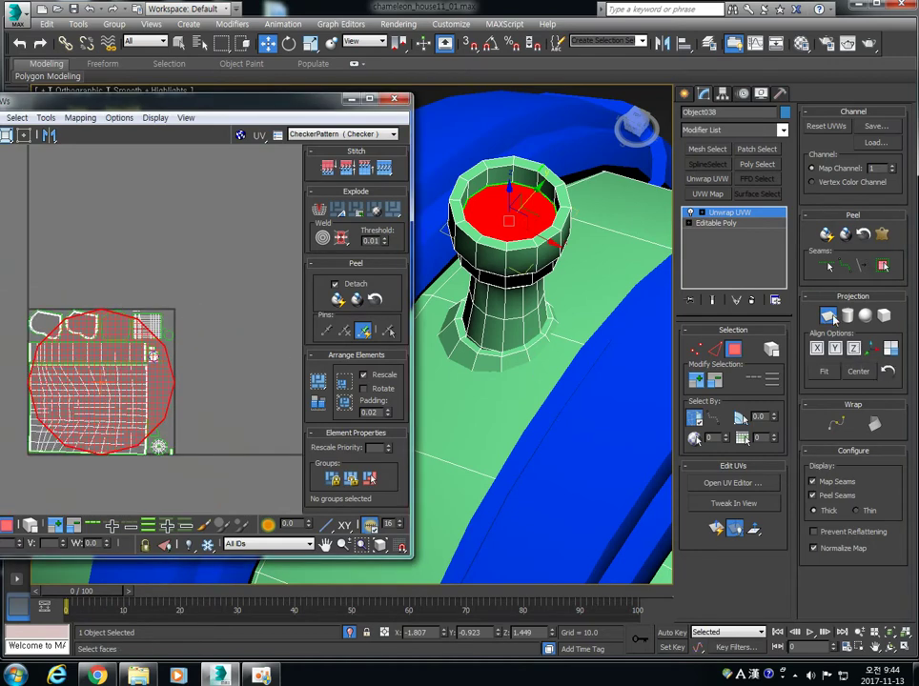
Step: Finish the cap's planar projection and move its circular shell outside the UV tile
left_click(833, 318)
left_click_drag(139, 355, 294, 198)
Step: Select the vertical edge loop along the small chimney's shaft and unfold its polygons with Unfold Strip from Loop
middle_click_drag(452, 249, 557, 264, "alt")
left_click(714, 353)
middle_click_drag(456, 251, 508, 278, "alt")
left_click(464, 244)
left_click(754, 380)
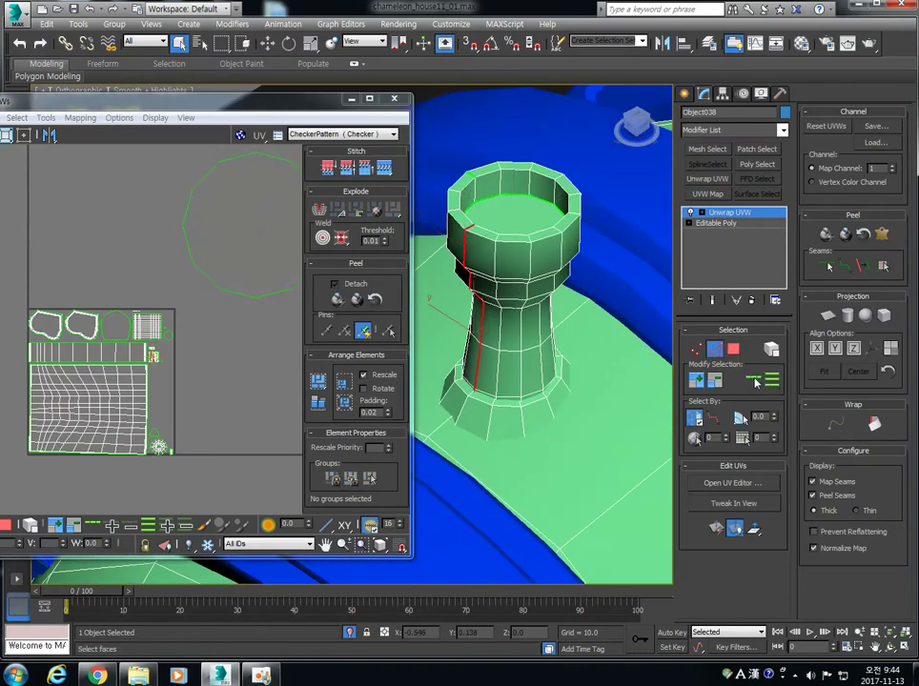
left_click(878, 428)
scroll(69, 257, "up", 2)
middle_click_drag(69, 257, 173, 327)
scroll(174, 332, "down", 3)
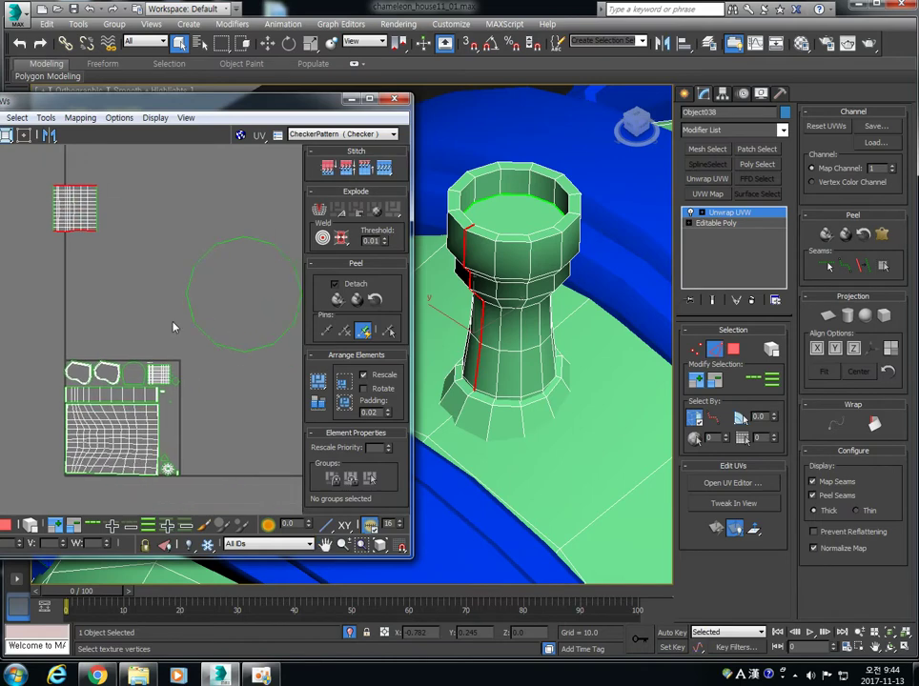
Step: Repack all the body's UV shells with Pack Custom, using Rescale and 0.02 padding
left_click(318, 382)
middle_click_drag(156, 419, 158, 402)
scroll(157, 403, "up", 4)
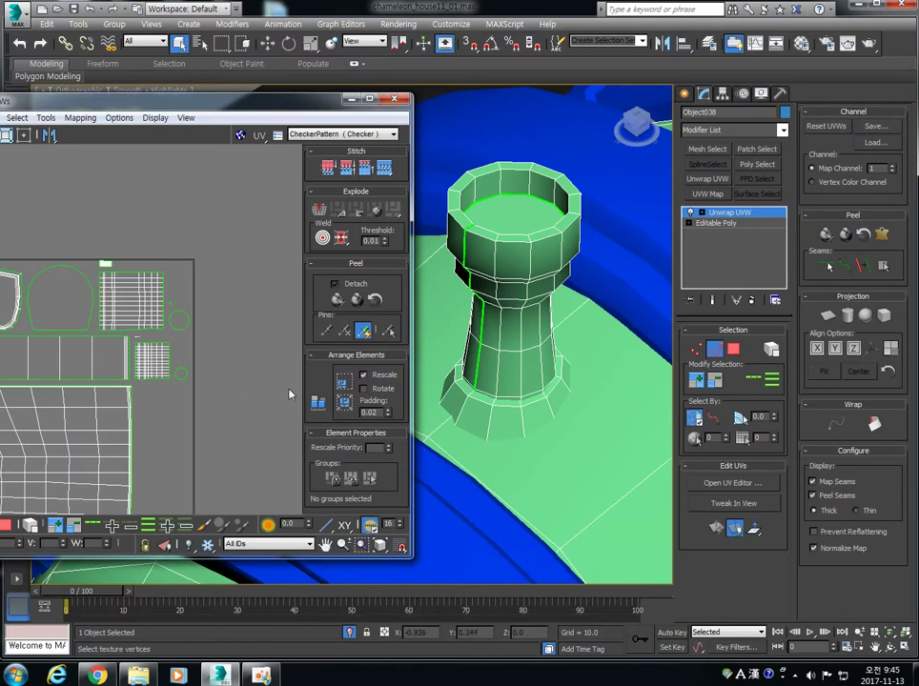
Step: Select the small chimney's flared base as a whole element and locate its shell in the UV editor
left_click(734, 355)
left_click(775, 352)
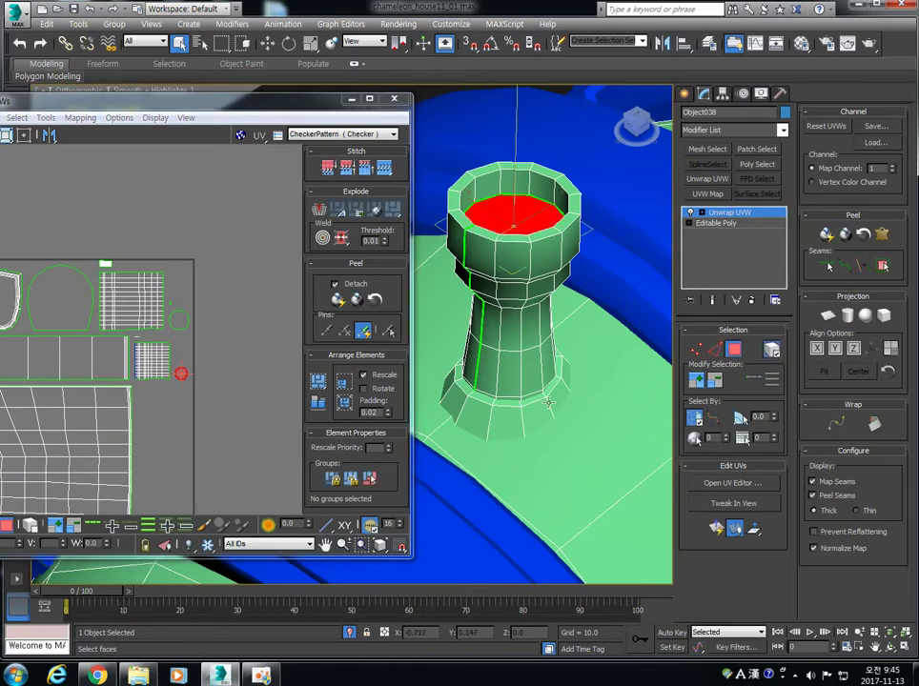
left_click(546, 405)
scroll(162, 352, "up", 6)
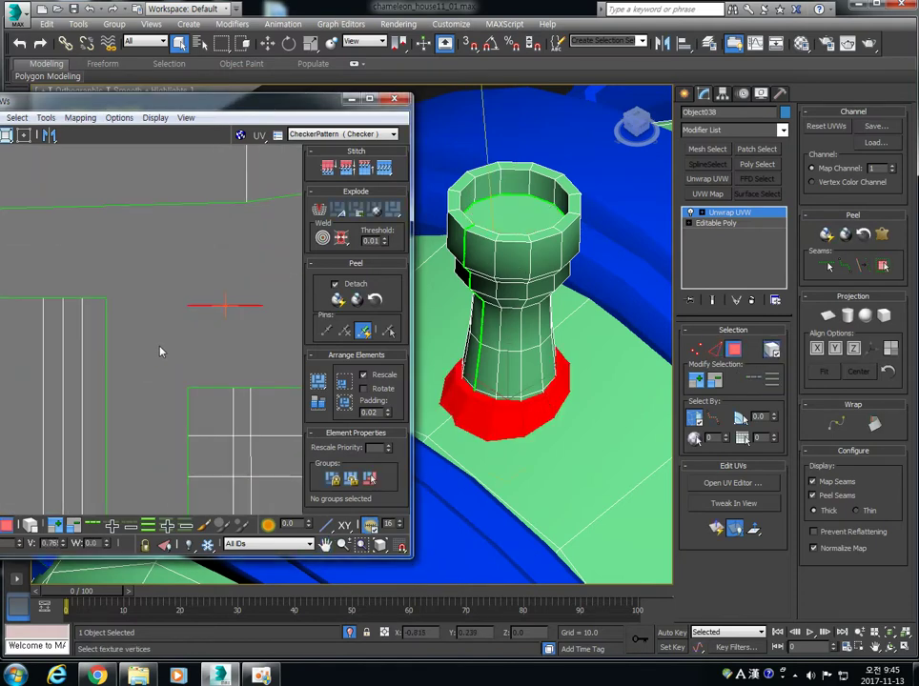
scroll(502, 421, "up", 4)
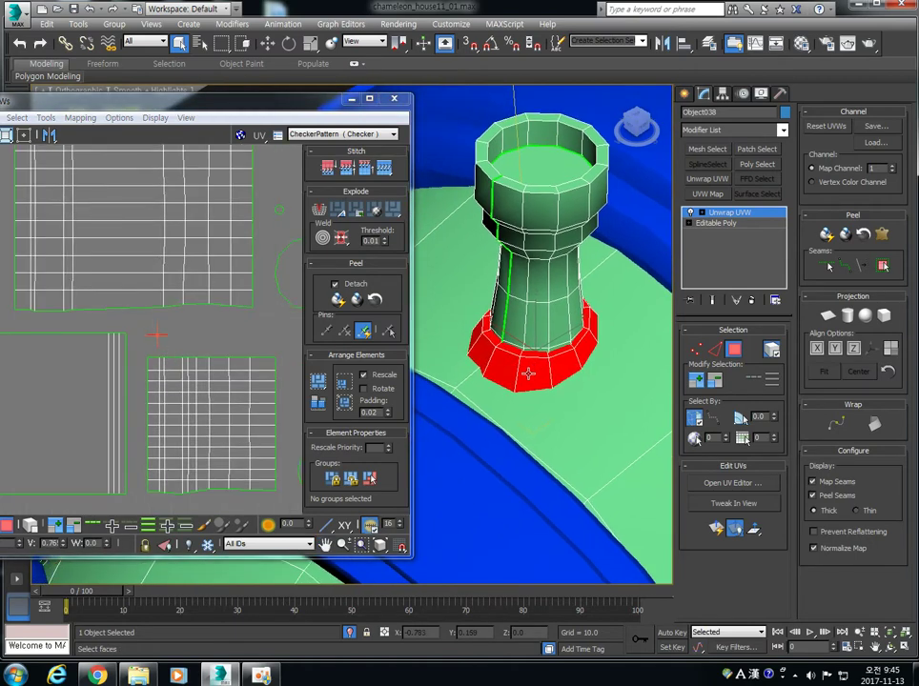
Step: Select one vertical edge of the small chimney's flared base, extend it to a loop, and unfold the base as a strip
key("2")
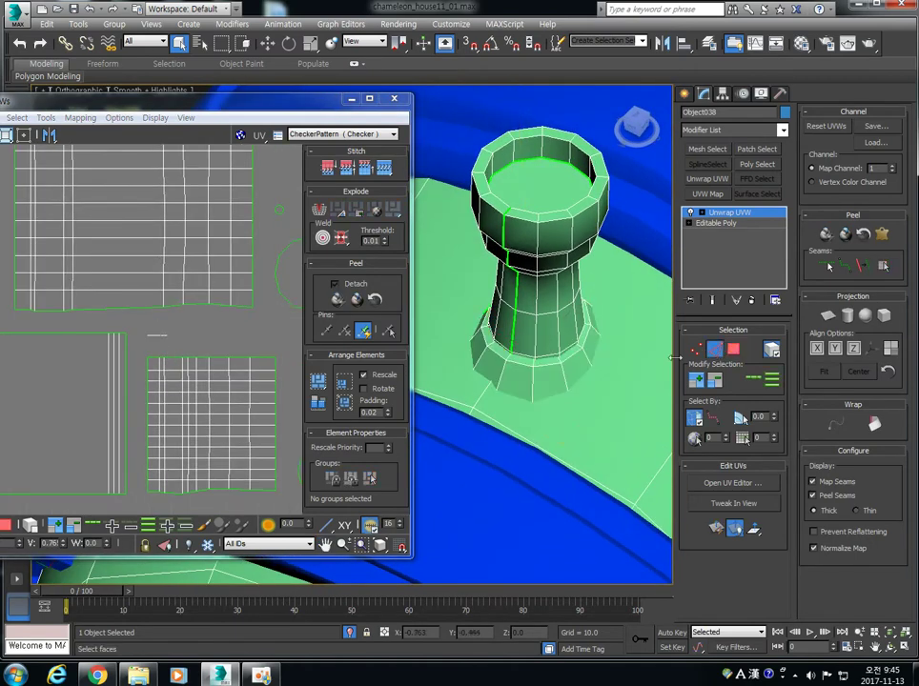
left_click(514, 364)
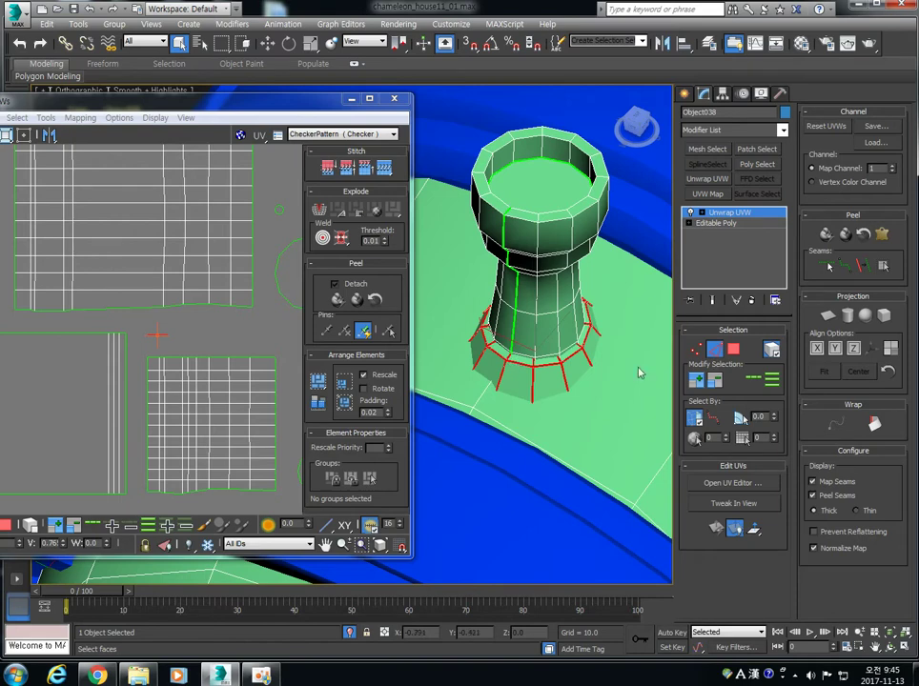
left_click(505, 375)
left_click(495, 355)
left_click(504, 368)
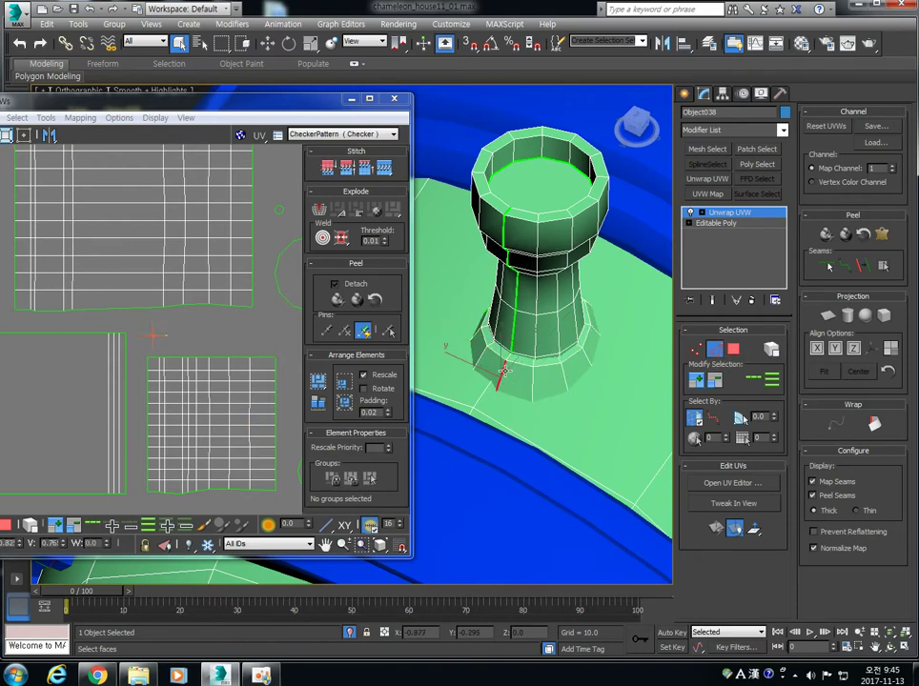
left_click(752, 379)
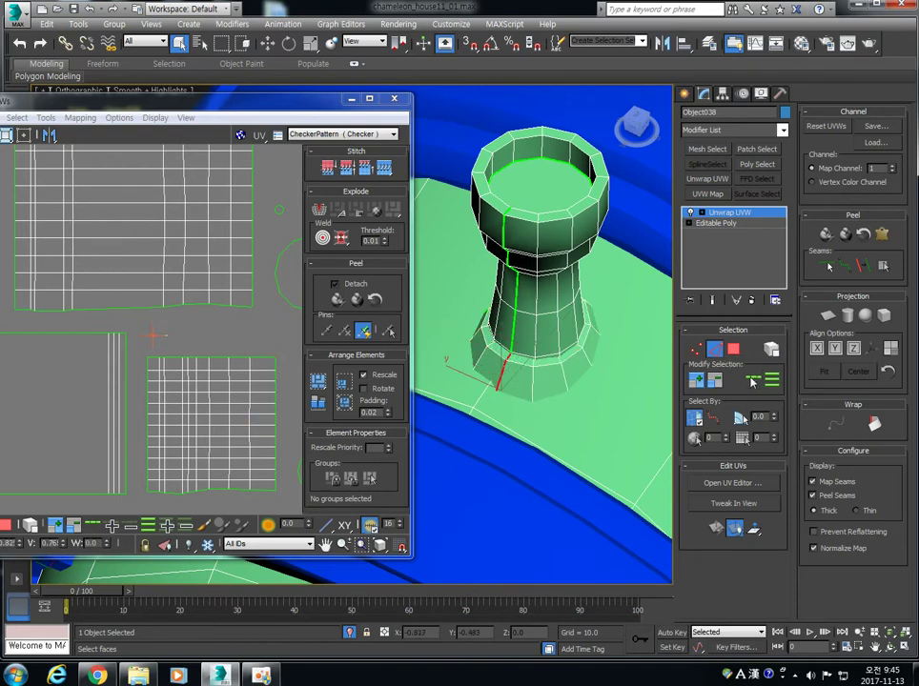
left_click(874, 428)
Step: Pack the body's shells again with Pack Custom to bring the unfolded chimney base inside the UV tile
scroll(146, 341, "down", 5)
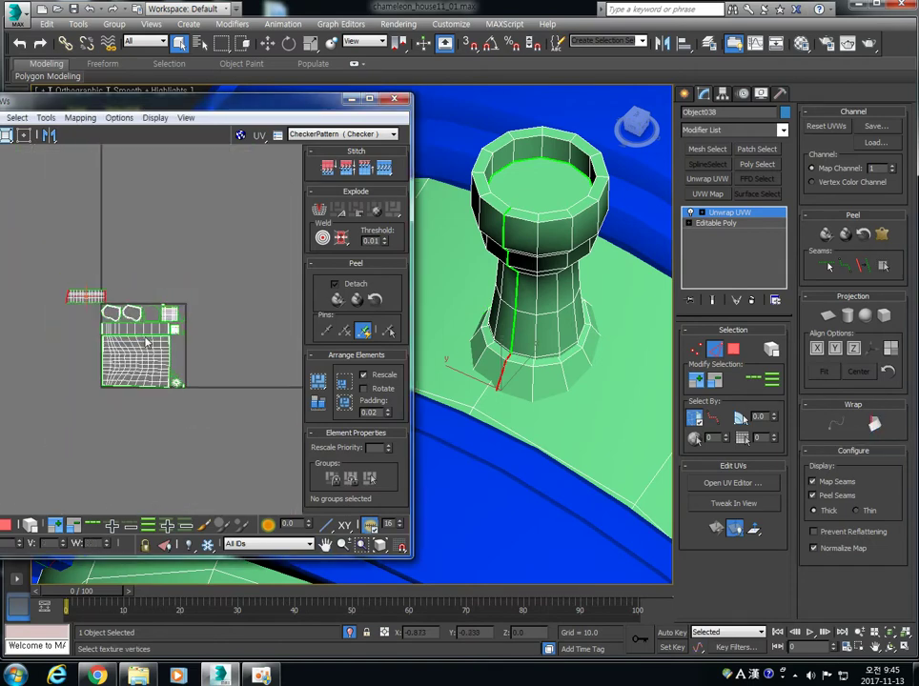
scroll(89, 312, "up", 5)
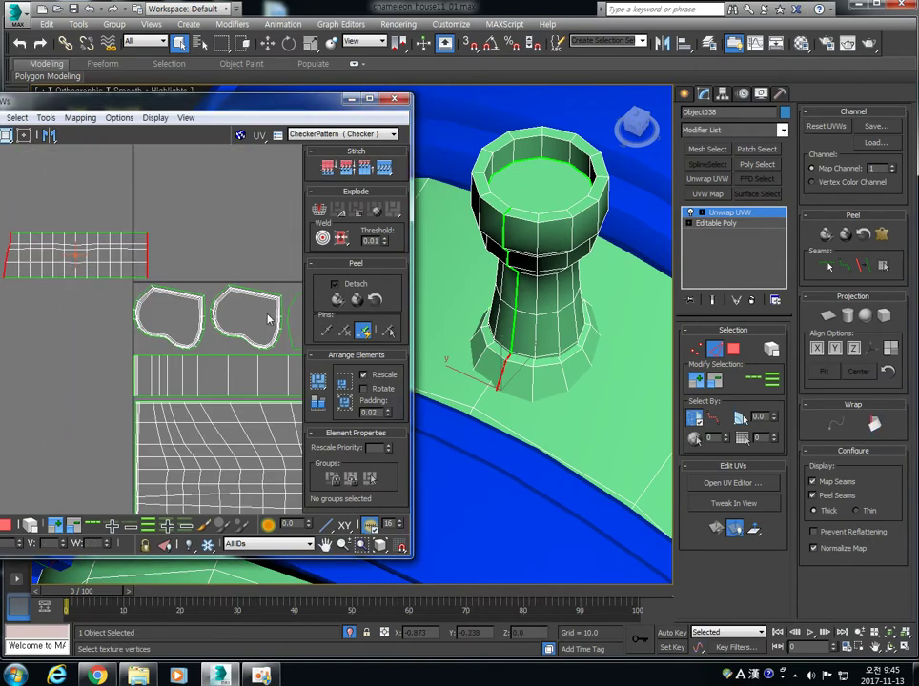
left_click(319, 380)
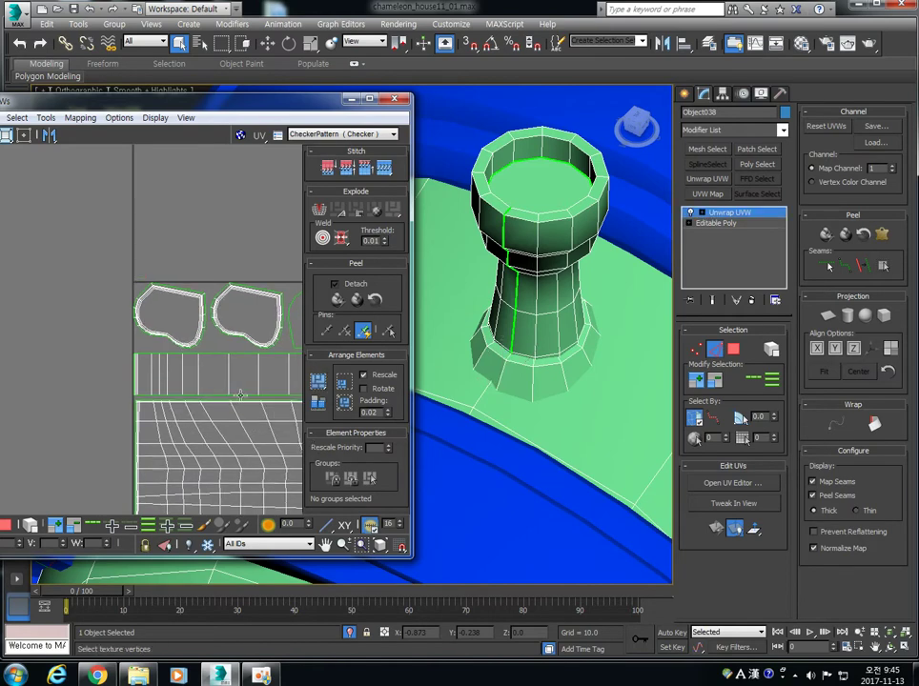
Step: Examine the packed layout up close and select edges of individual shells to match them to parts of the body
middle_click_drag(246, 466, 226, 427)
scroll(240, 430, "up", 5)
scroll(254, 435, "up", 4)
scroll(255, 435, "down", 3)
scroll(226, 427, "up", 2)
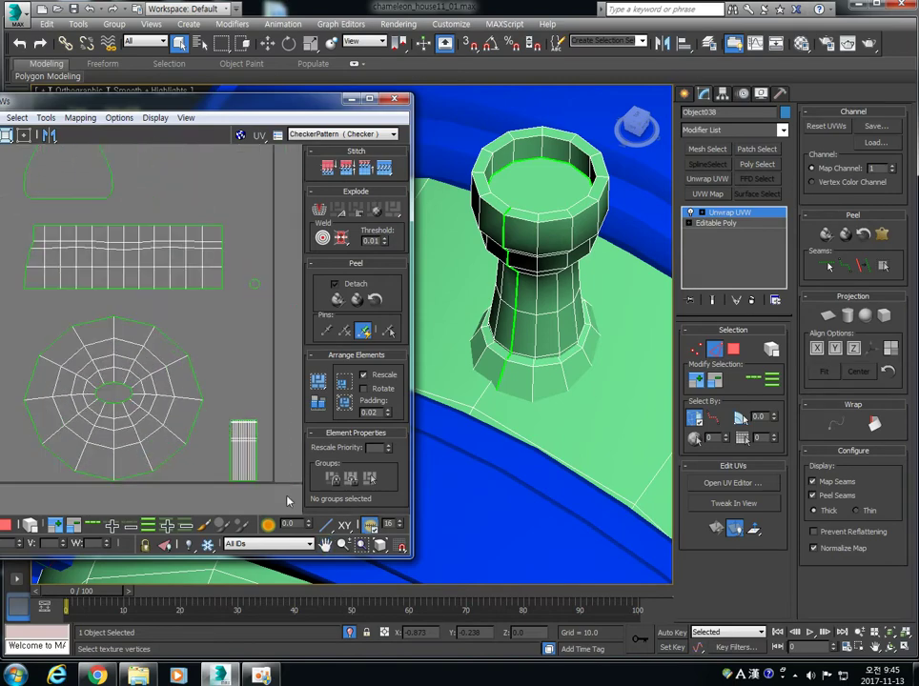
left_click_drag(285, 497, 273, 485)
scroll(467, 380, "down", 6)
middle_click_drag(540, 377, 519, 381, "alt")
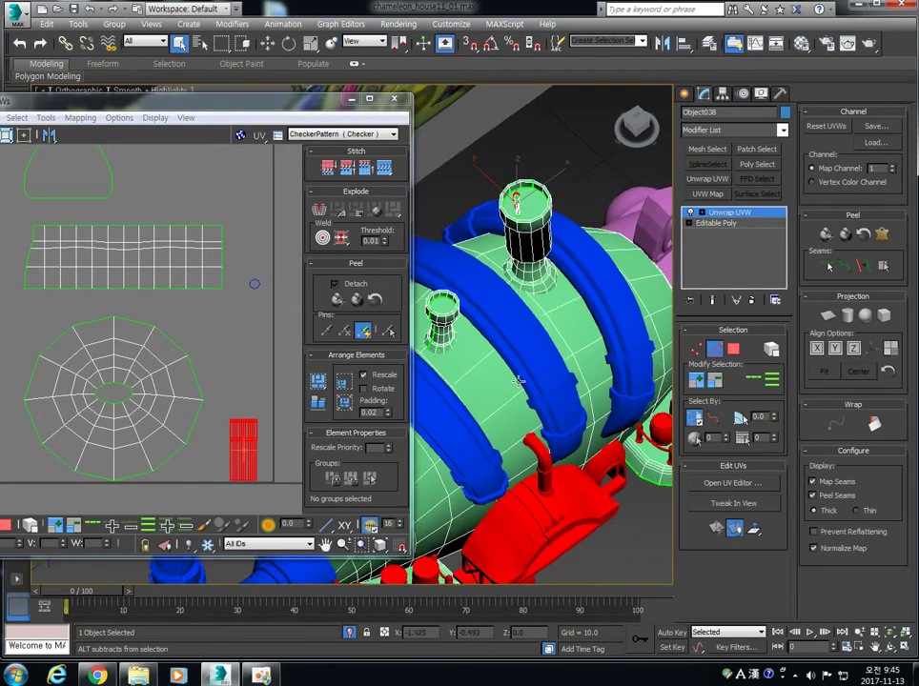
scroll(153, 376, "down", 4)
middle_click_drag(137, 343, 183, 477)
scroll(164, 334, "down", 3)
middle_click_drag(171, 308, 202, 391)
scroll(246, 280, "up", 6)
scroll(191, 285, "up", 3)
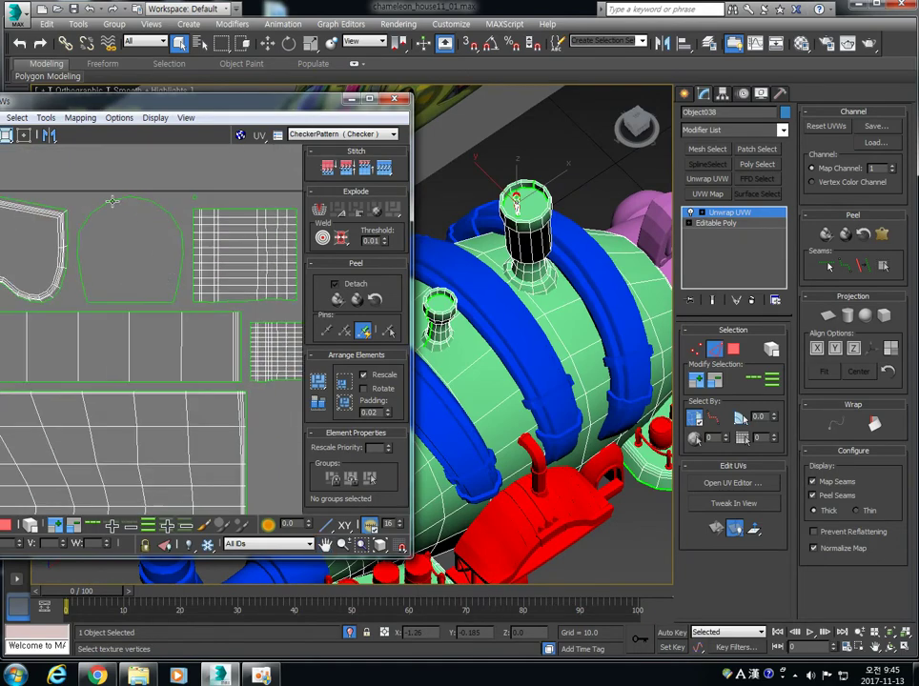
double_click(181, 294)
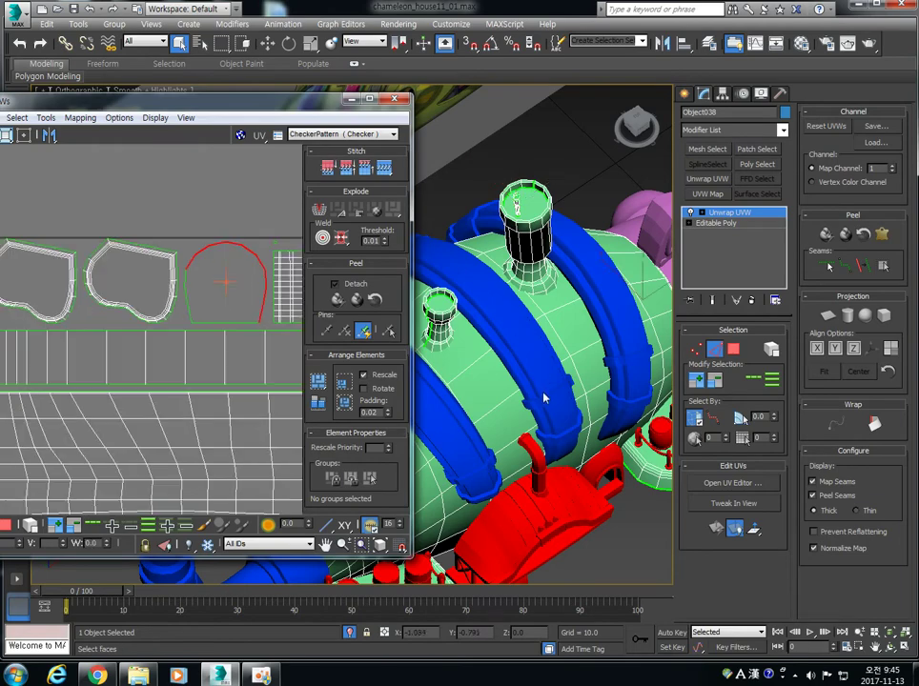
scroll(540, 394, "down", 1)
middle_click_drag(539, 394, 454, 353, "alt")
scroll(184, 322, "down", 4)
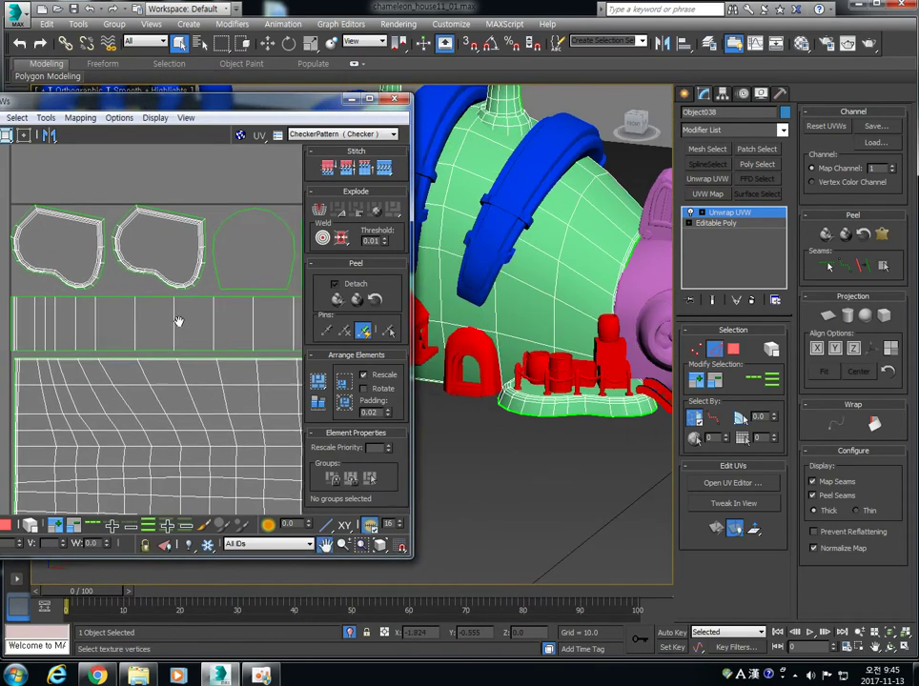
middle_click_drag(185, 322, 135, 300)
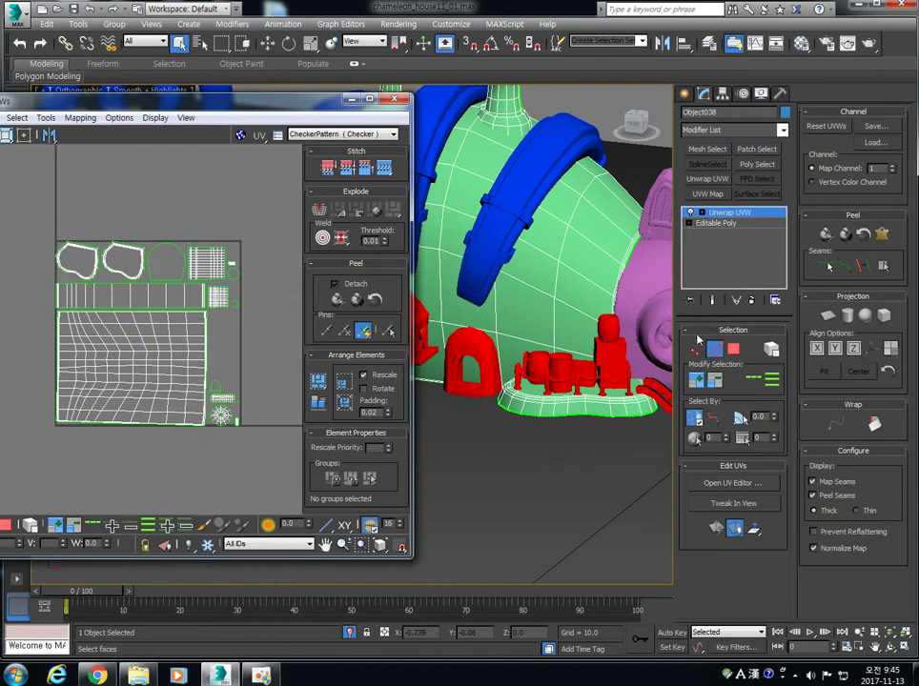
Step: Leave edge selection, close the body's UV editor and deselect the body
left_click(717, 349)
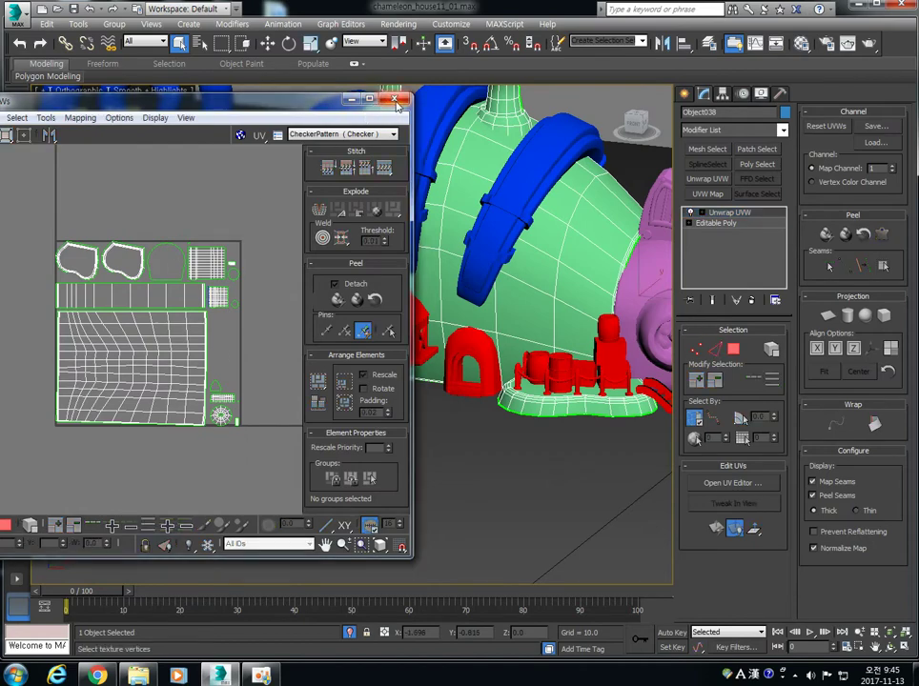
left_click(395, 100)
scroll(456, 467, "down", 5)
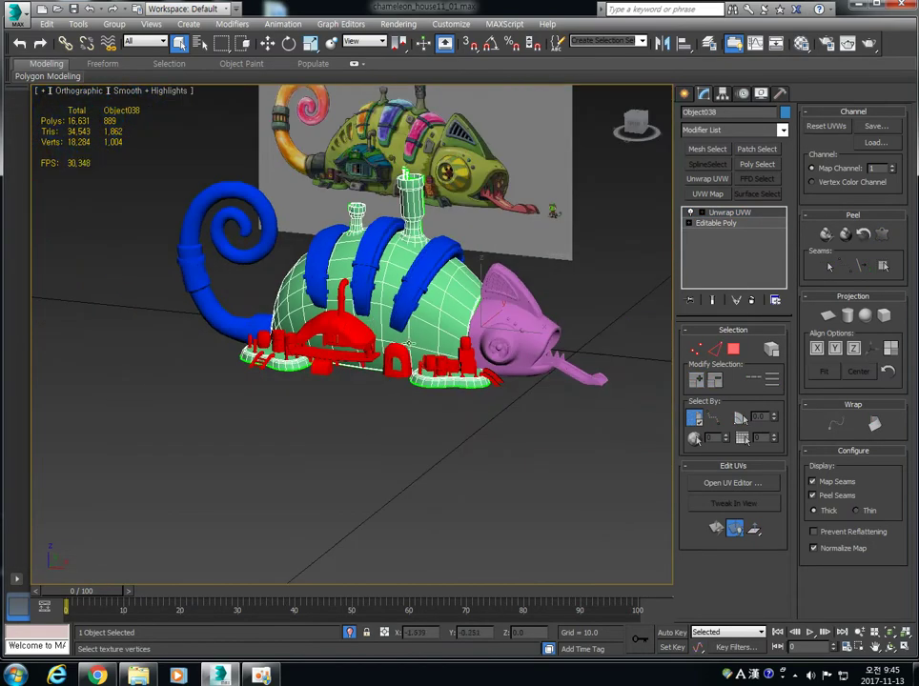
left_click(455, 467)
scroll(417, 414, "up", 5)
scroll(381, 422, "down", 7)
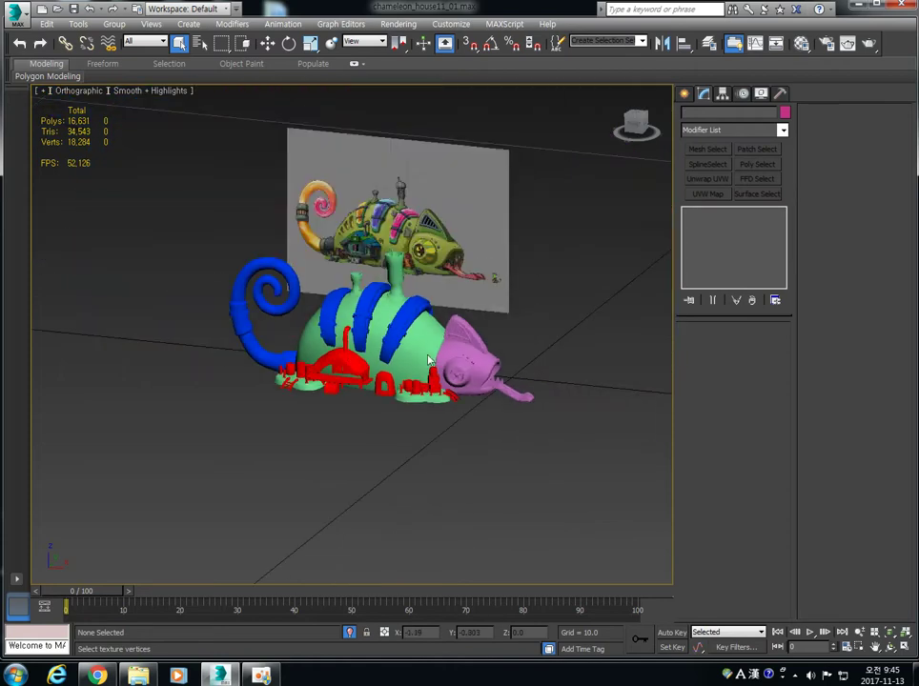
Step: Apply Unwrap UVW to the blue tail-and-bands object and open its UV editor beside a clear view of the model
left_click(412, 315)
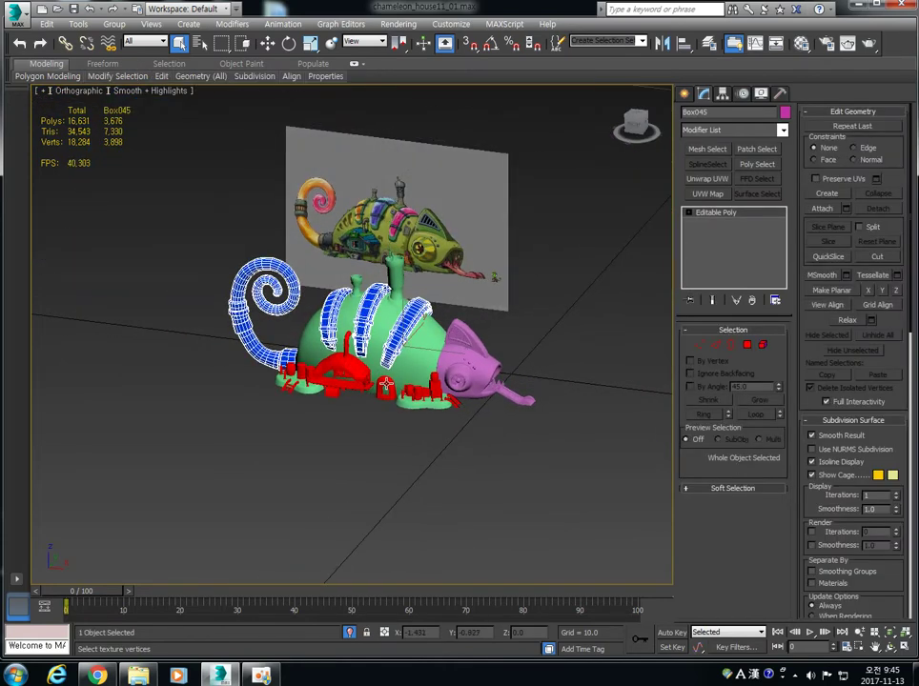
left_click(701, 181)
left_click(732, 483)
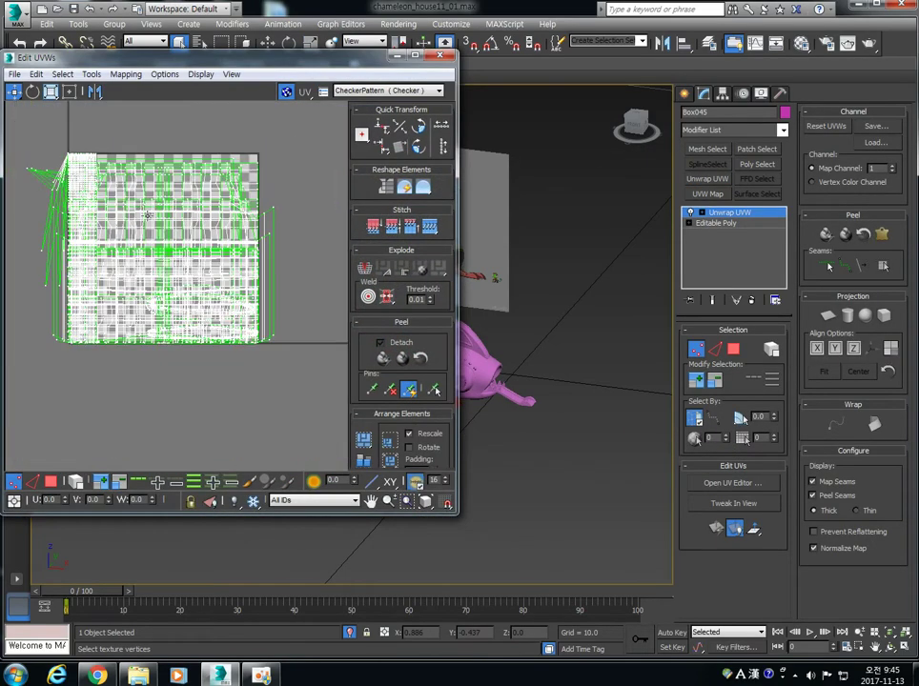
left_click_drag(229, 59, 266, 77)
middle_click_drag(256, 225, 282, 228)
scroll(262, 243, "down", 1)
scroll(243, 256, "up", 2)
left_click_drag(410, 77, 259, 87)
middle_click_drag(455, 278, 489, 286, "alt")
scroll(489, 286, "up", 2)
middle_click_drag(148, 260, 220, 264)
middle_click_drag(351, 316, 416, 281)
scroll(414, 282, "up", 2)
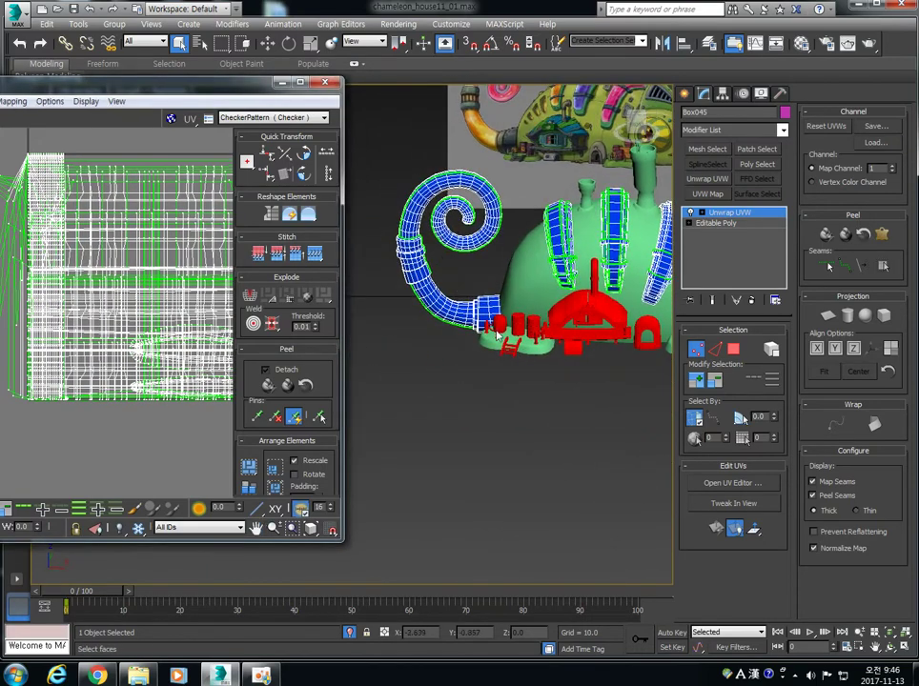
Step: Select the tail and back bands as polygon elements to identify their overlapping shells in the UV editor
left_click(733, 349)
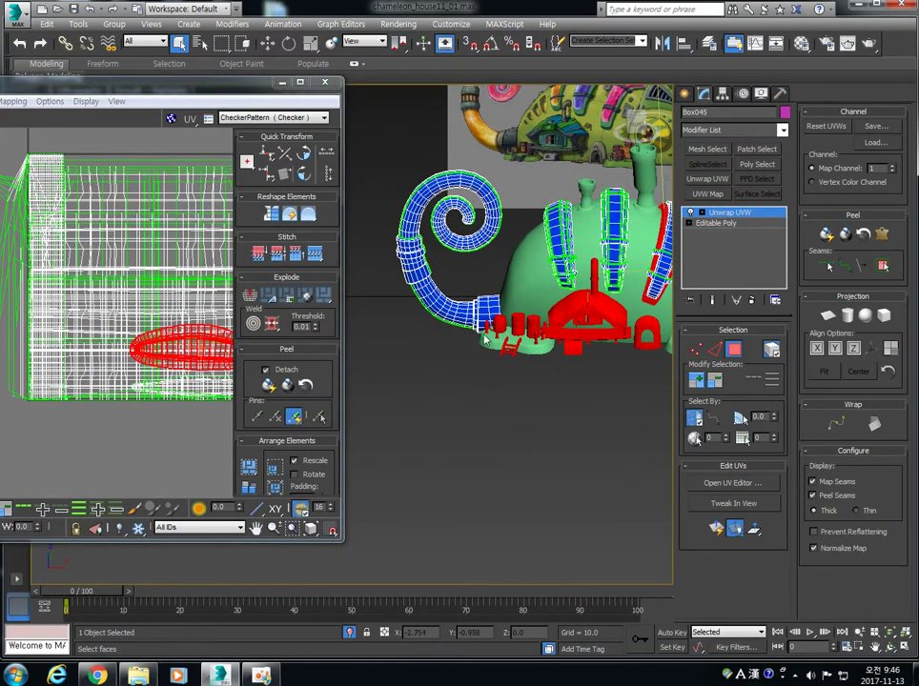
left_click(444, 310)
scroll(129, 226, "down", 2)
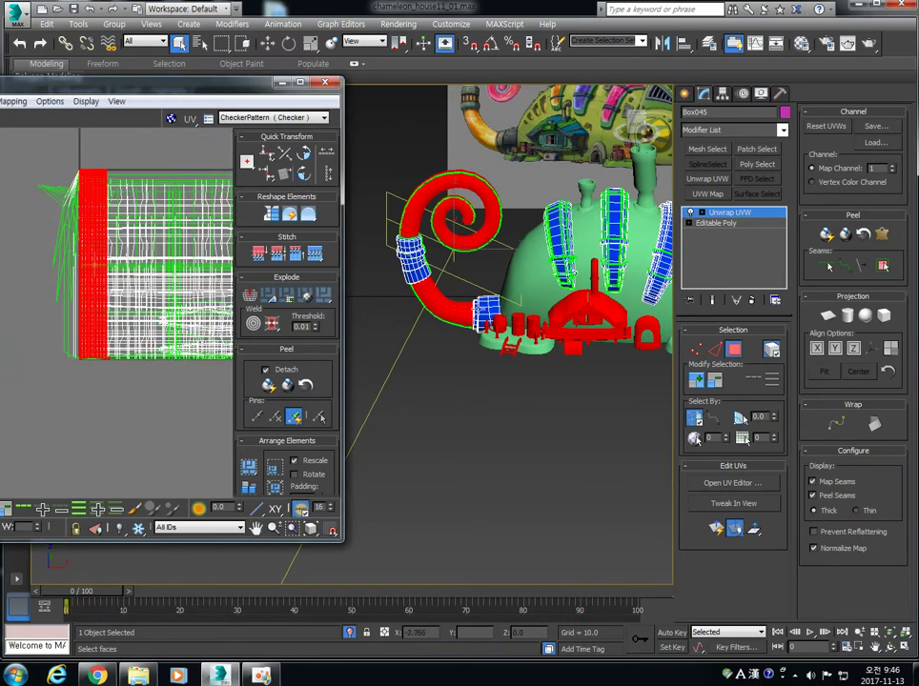
left_click(557, 238)
left_click(613, 228)
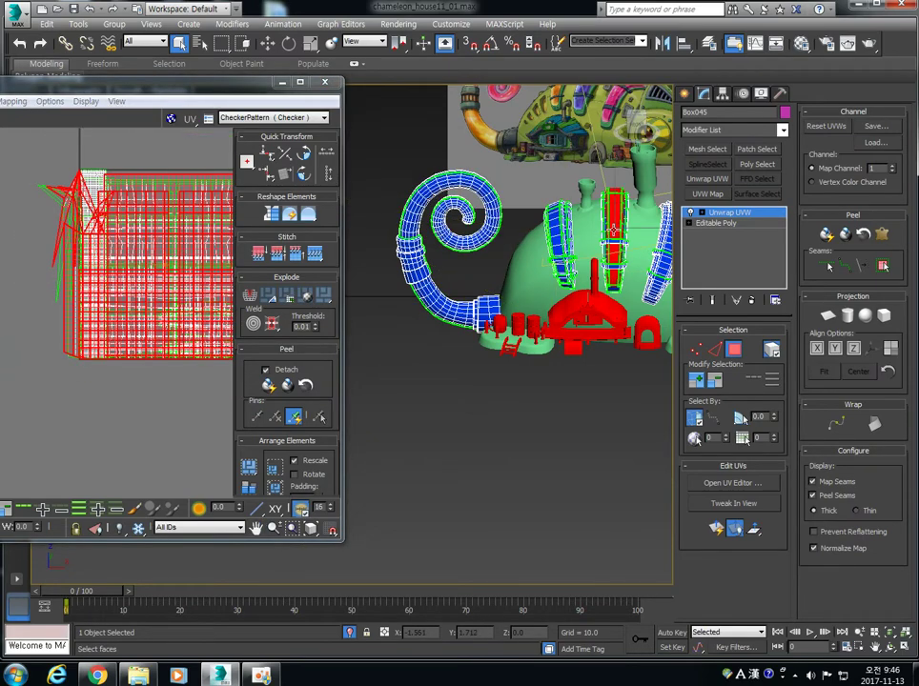
Step: Move the main UV shells of the rear and middle back bands to empty space below the UV tile
left_click(557, 235)
middle_click_drag(108, 227, 76, 207)
scroll(98, 243, "down", 2)
left_click_drag(121, 237, 131, 402)
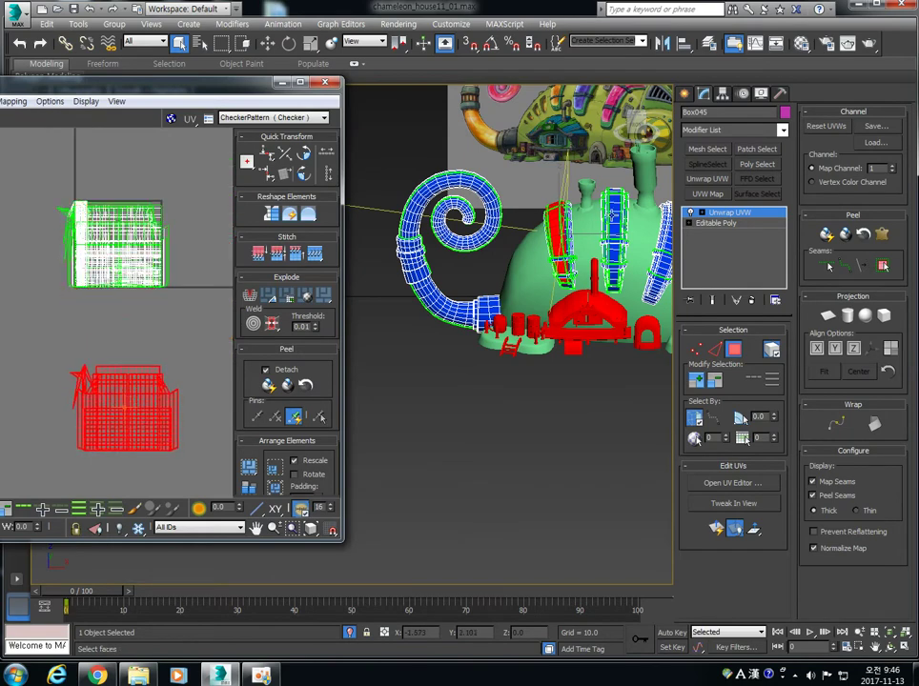
left_click(612, 217)
left_click_drag(115, 229, 44, 359)
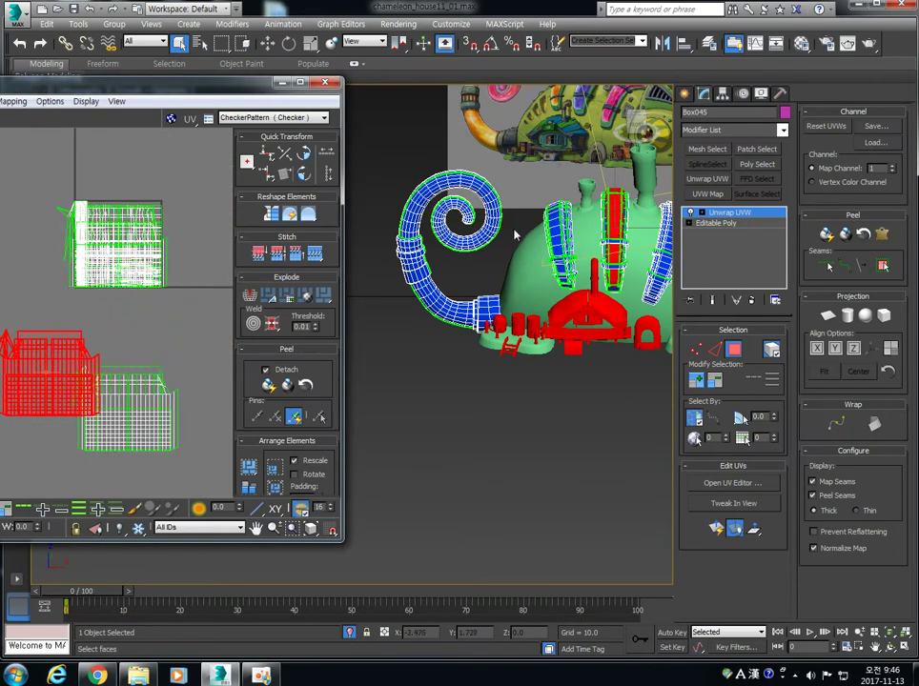
Step: Move the rim shells of the rear and middle back bands below the UV tile, beside or over the band shells
left_click(564, 226)
left_click_drag(120, 238, 155, 354)
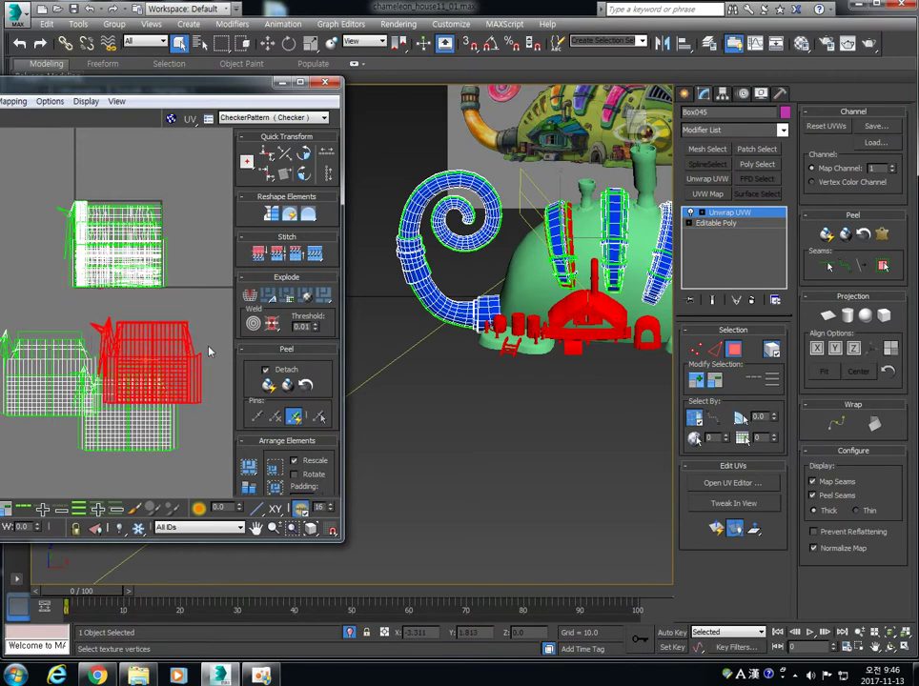
left_click(117, 238)
left_click_drag(117, 238, 52, 363)
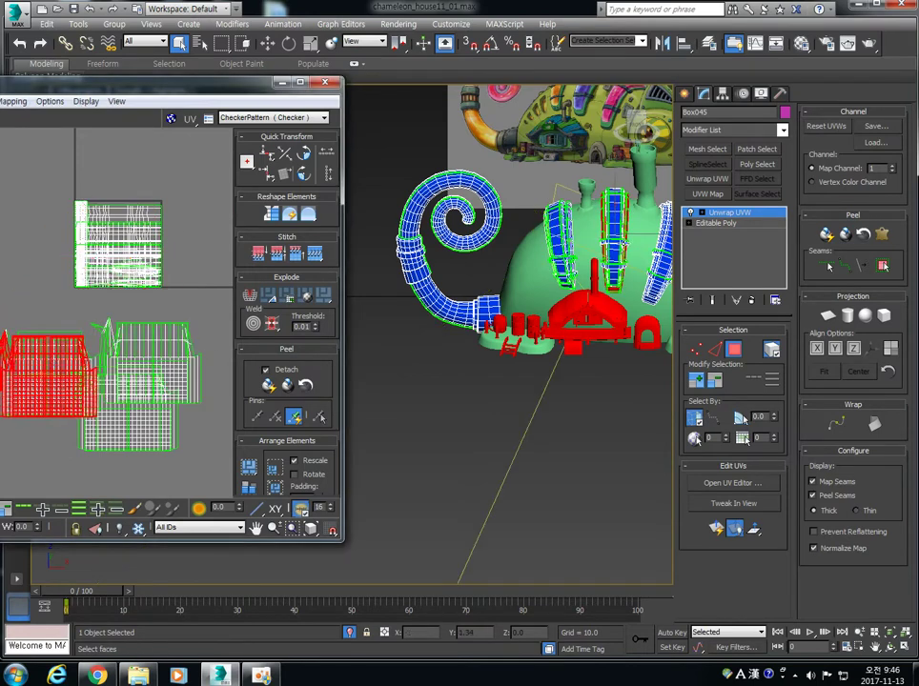
Step: Move a strap shell of the middle back band out of the UV tile to the space above it and select the second strap
left_click(615, 242)
left_click_drag(143, 210, 162, 164)
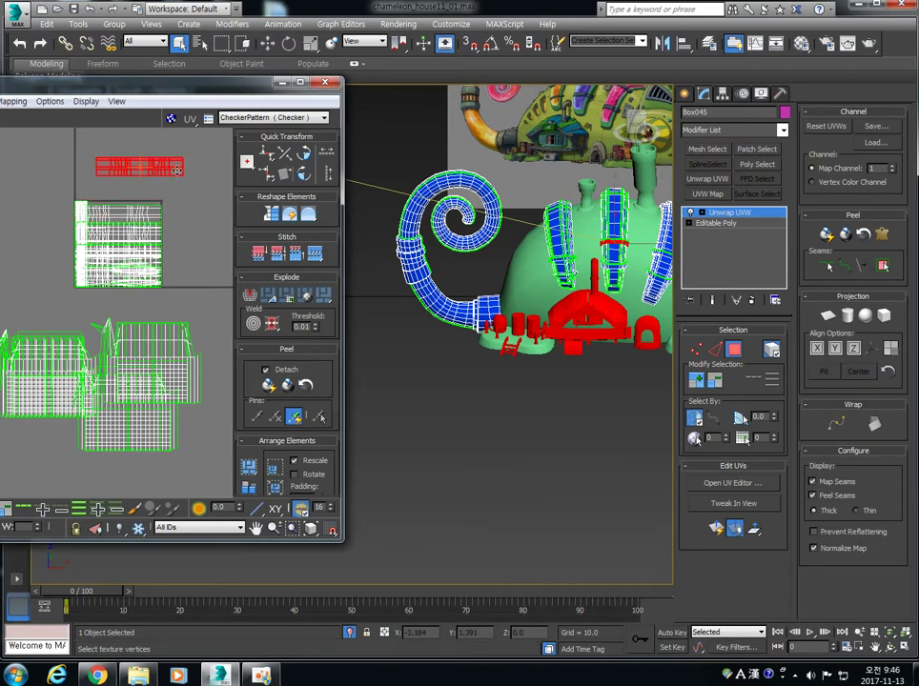
left_click_drag(158, 168, 164, 229)
scroll(181, 238, "up", 4)
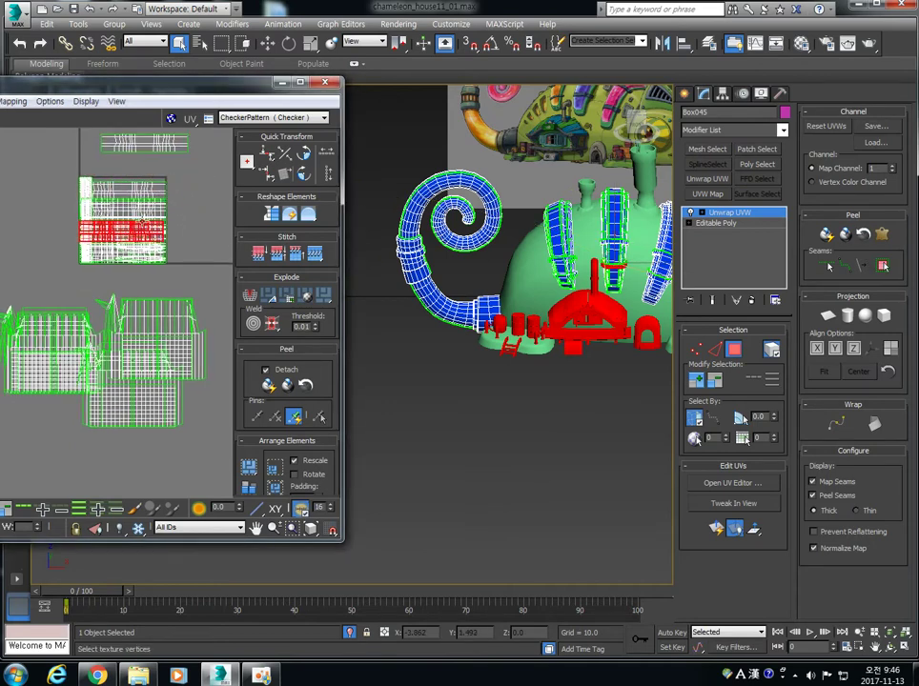
scroll(186, 243, "down", 4)
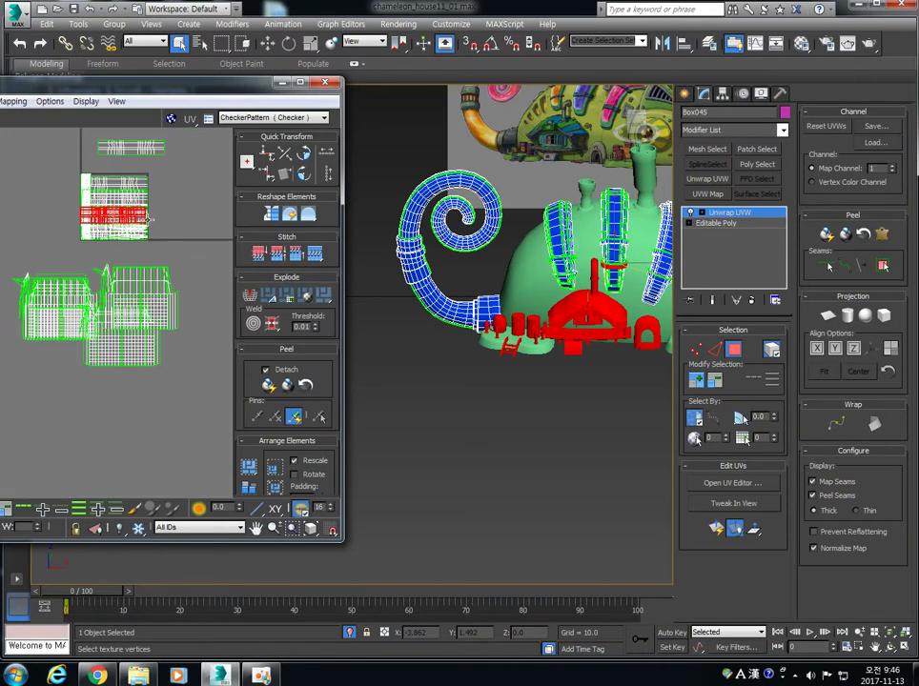
Step: Pack all UV shells of the tail and bands into the UV tile with rescaling enabled
left_click(249, 467)
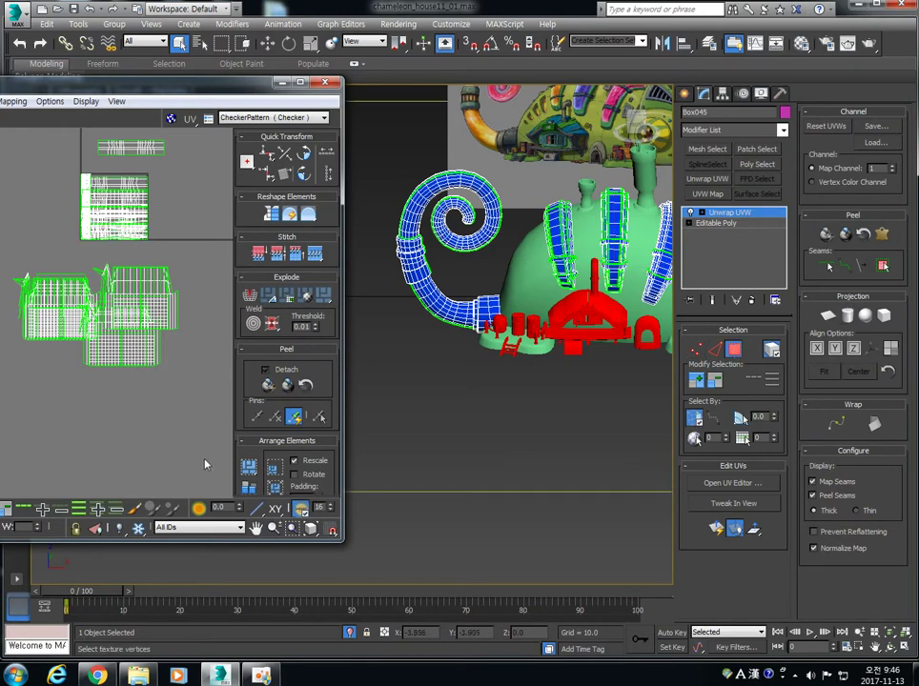
left_click(248, 466)
scroll(123, 253, "up", 3)
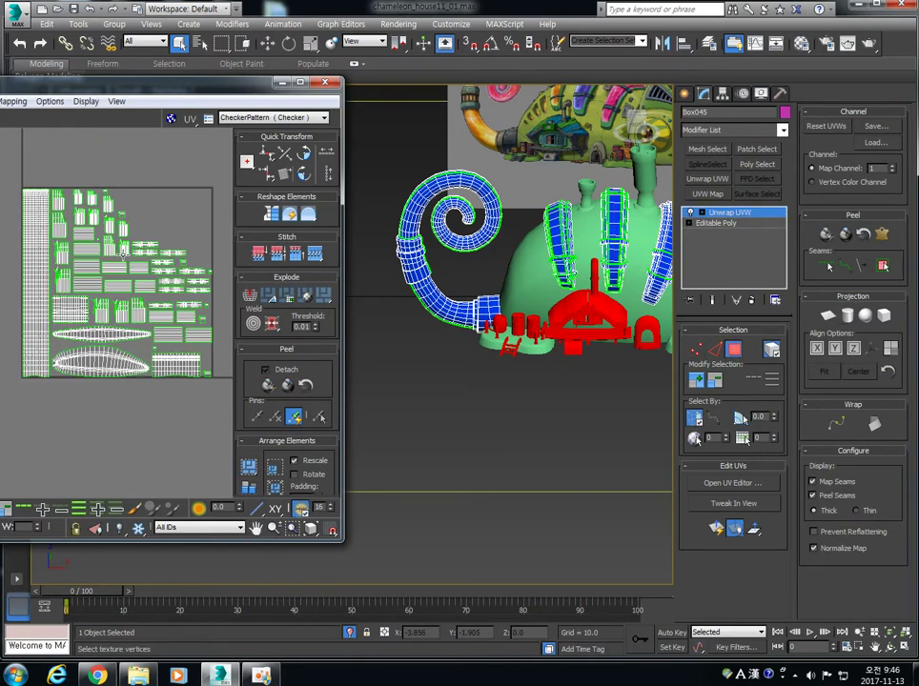
scroll(106, 316, "up", 2)
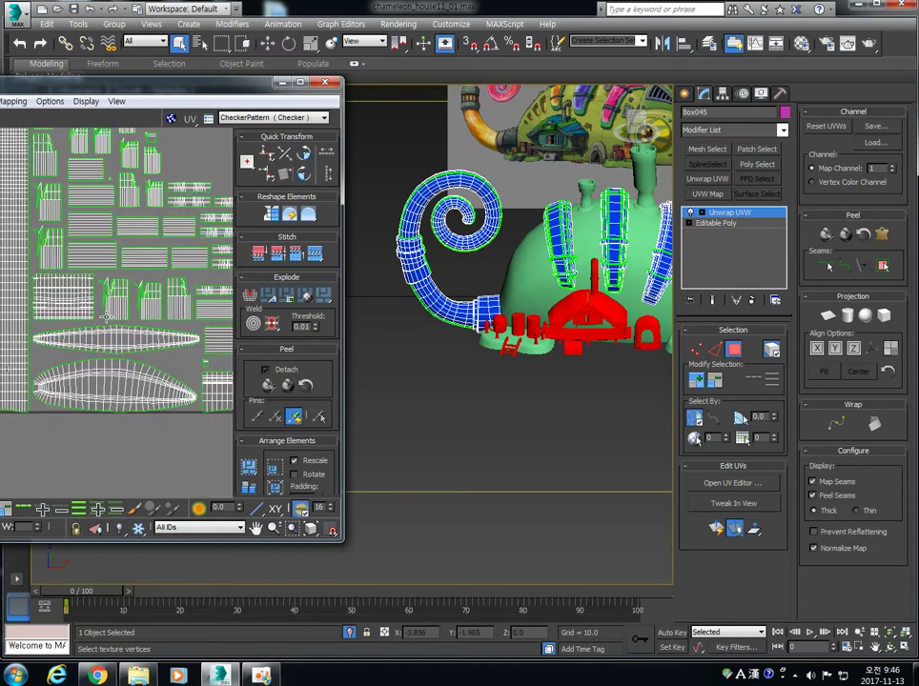
scroll(119, 303, "up", 2)
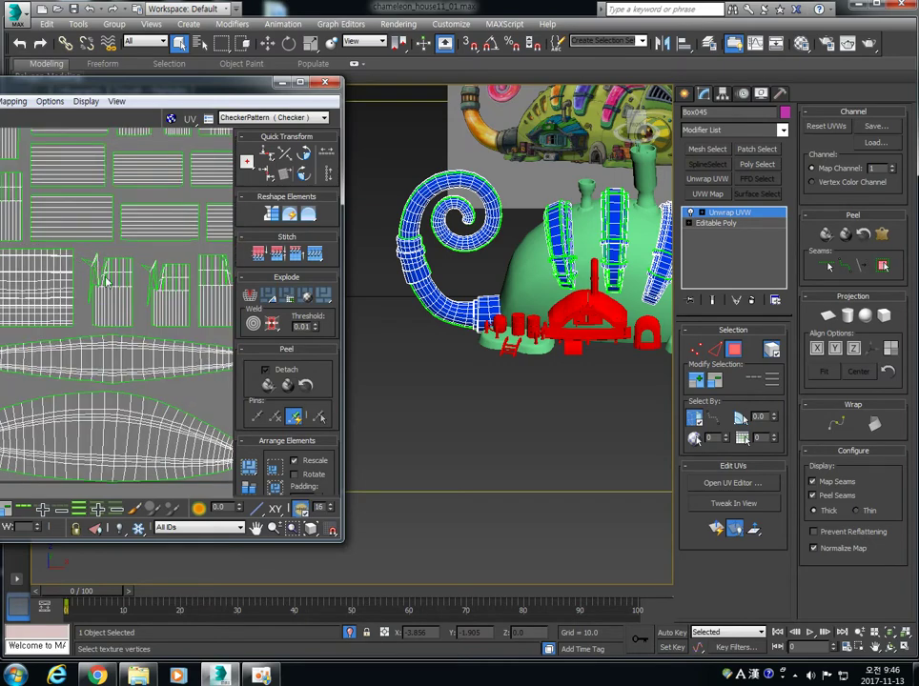
Step: Isolate the tail-and-bands object and select the side and underside polygon element of the middle back band
left_click_drag(136, 330, 139, 335)
middle_click_drag(619, 272, 532, 348, "alt")
key("alt+q")
middle_click_drag(532, 349, 554, 334)
middle_click_drag(467, 301, 523, 307, "alt")
left_click(471, 413)
left_click(465, 301)
middle_click_drag(465, 307, 442, 278, "alt")
scroll(438, 276, "up", 4)
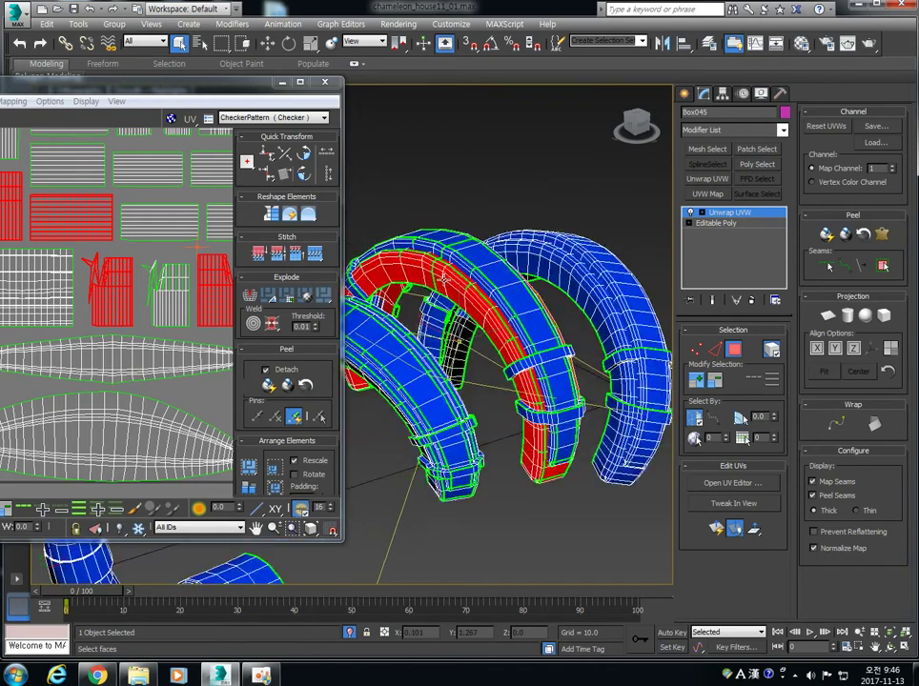
left_click(714, 348)
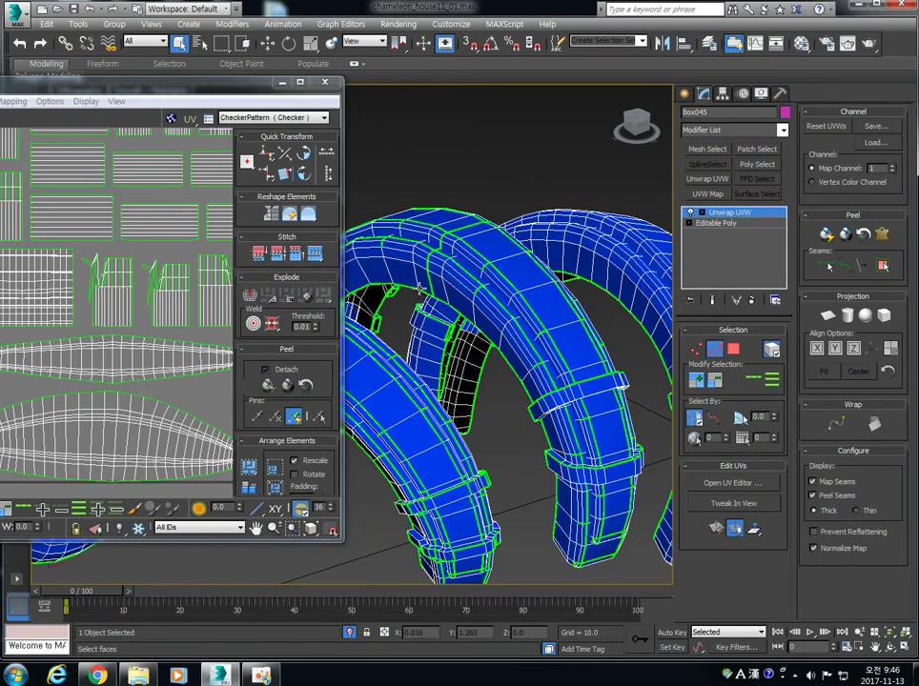
double_click(428, 277)
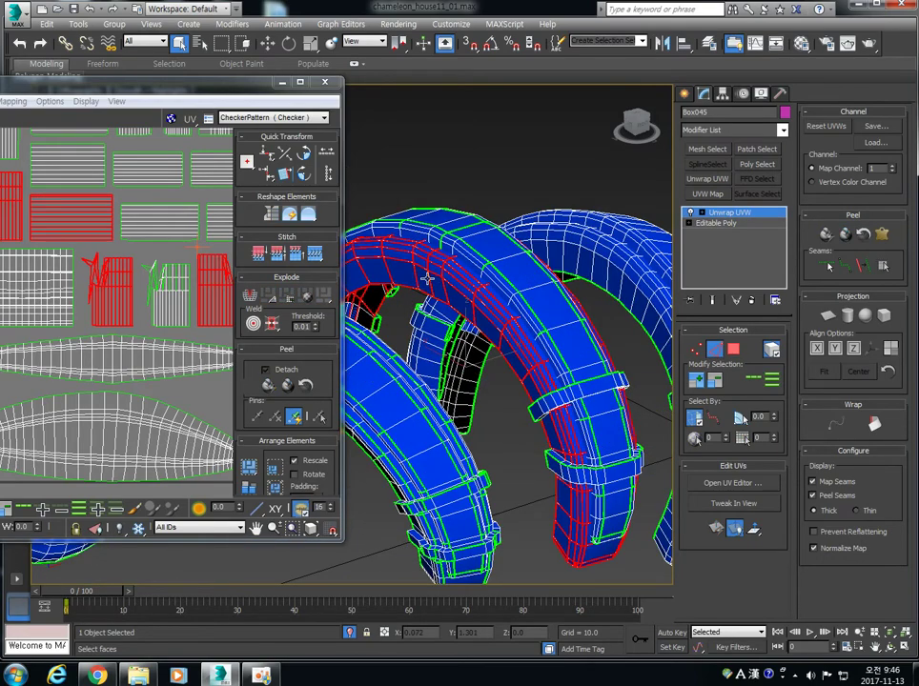
left_click(500, 405)
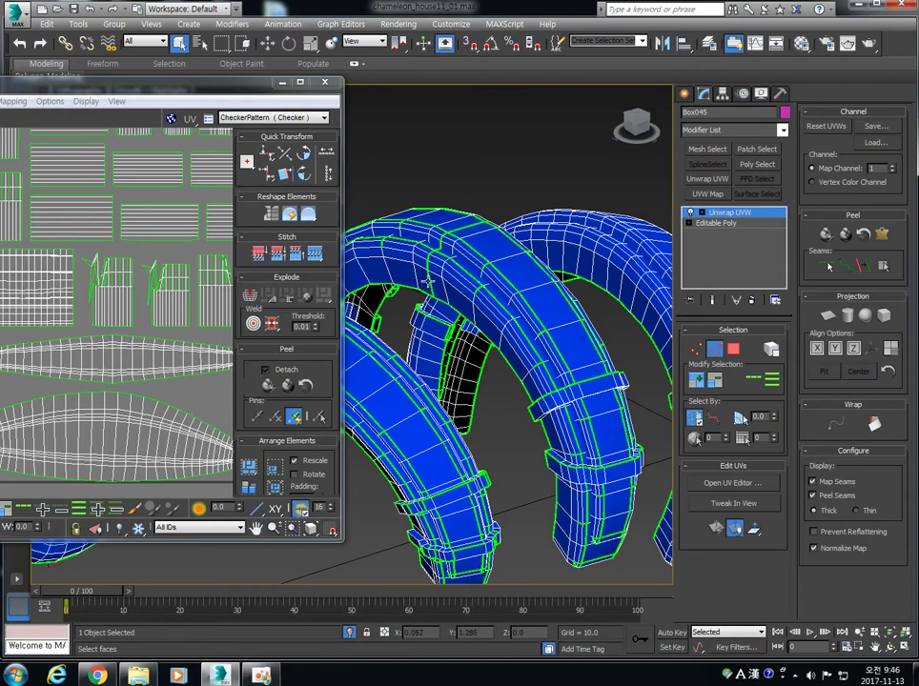
mouse_move(480, 397)
middle_mouse_down("alt")
mouse_move(488, 344)
mouse_move(477, 401)
middle_mouse_up("alt")
Step: Pelt-map and peel the middle band's side and underside shell, placing it in the empty space beside the UV tile
left_click(733, 351)
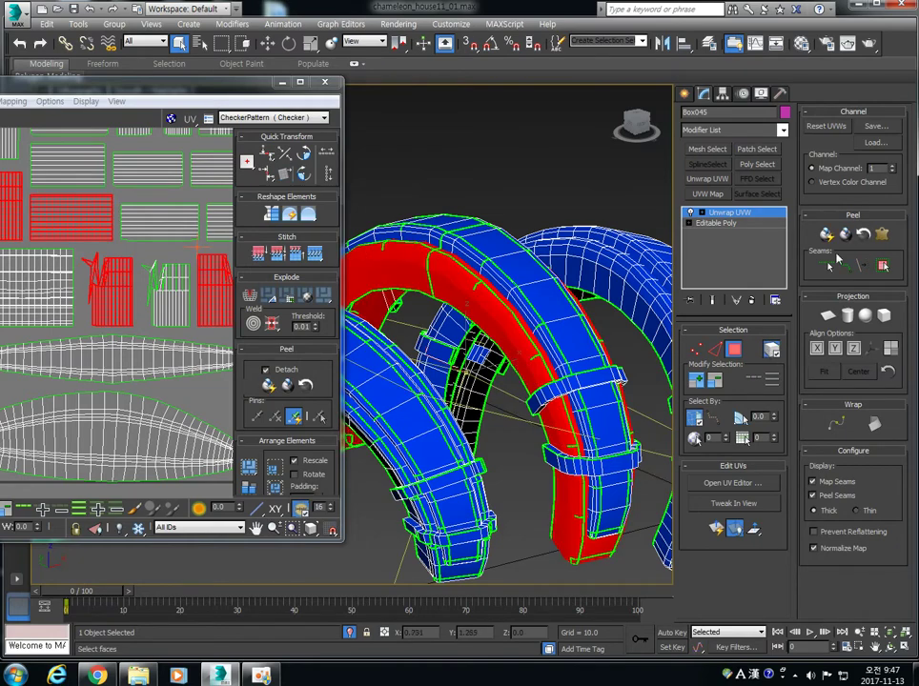
left_click(882, 236)
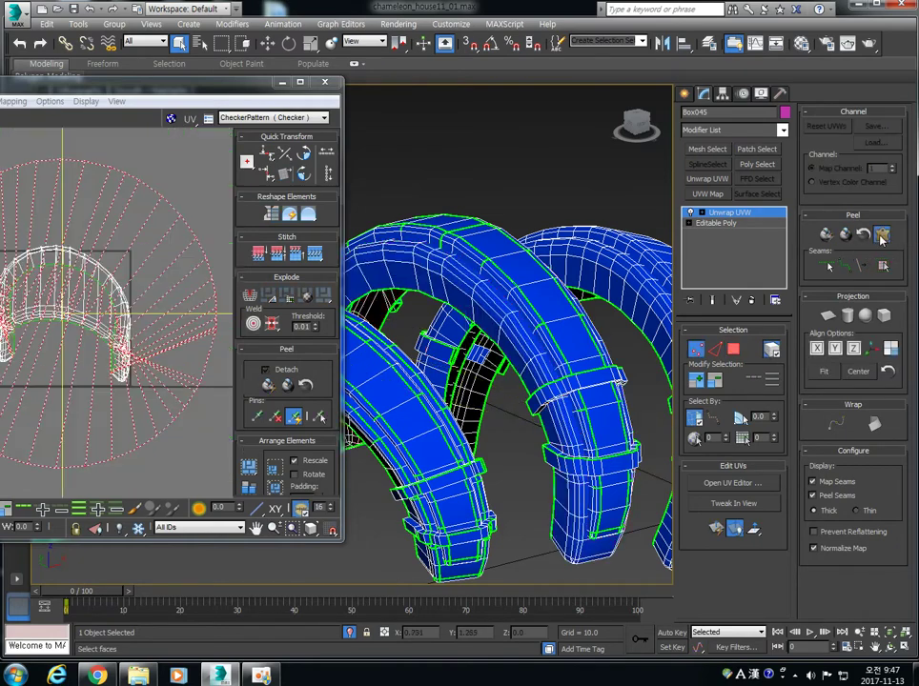
left_click(489, 492)
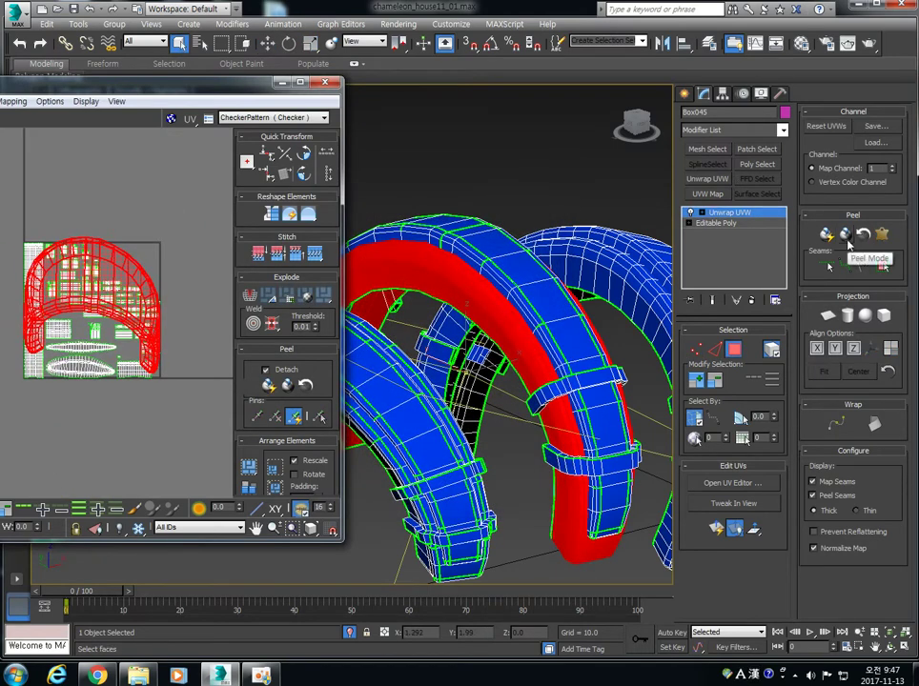
left_click(845, 236)
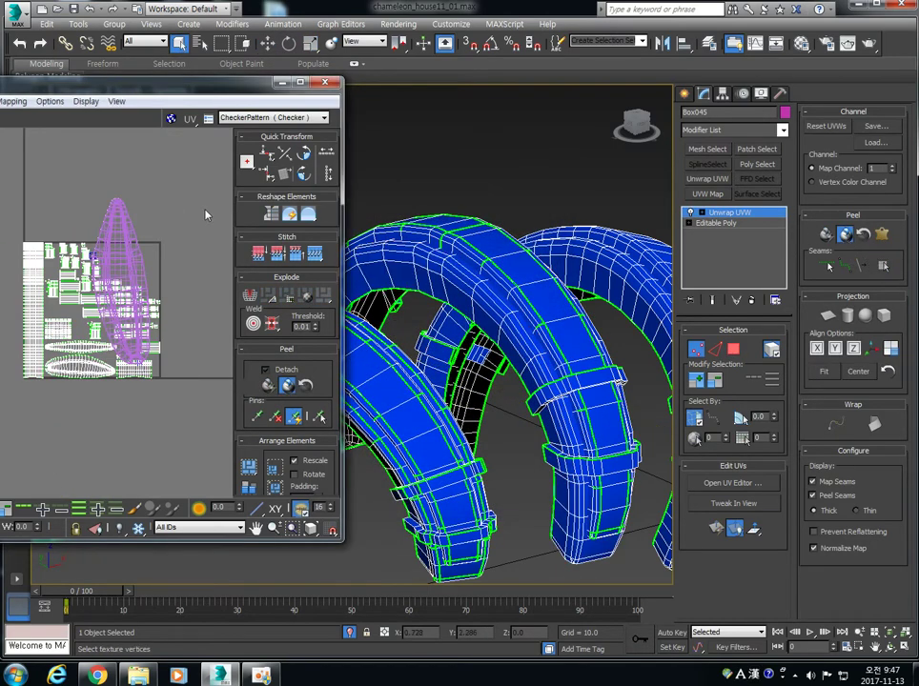
left_click(850, 234)
left_click_drag(118, 240, 208, 225)
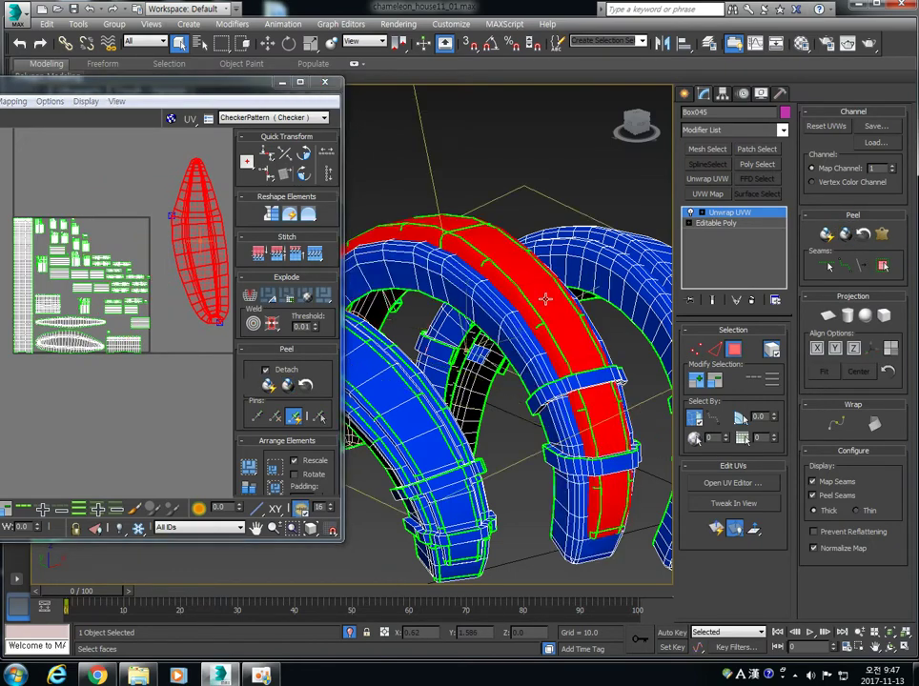
Step: Pelt-map the outer-face shell of the middle band and try to flatten it with Peel Mode
left_click(558, 296)
left_click(883, 237)
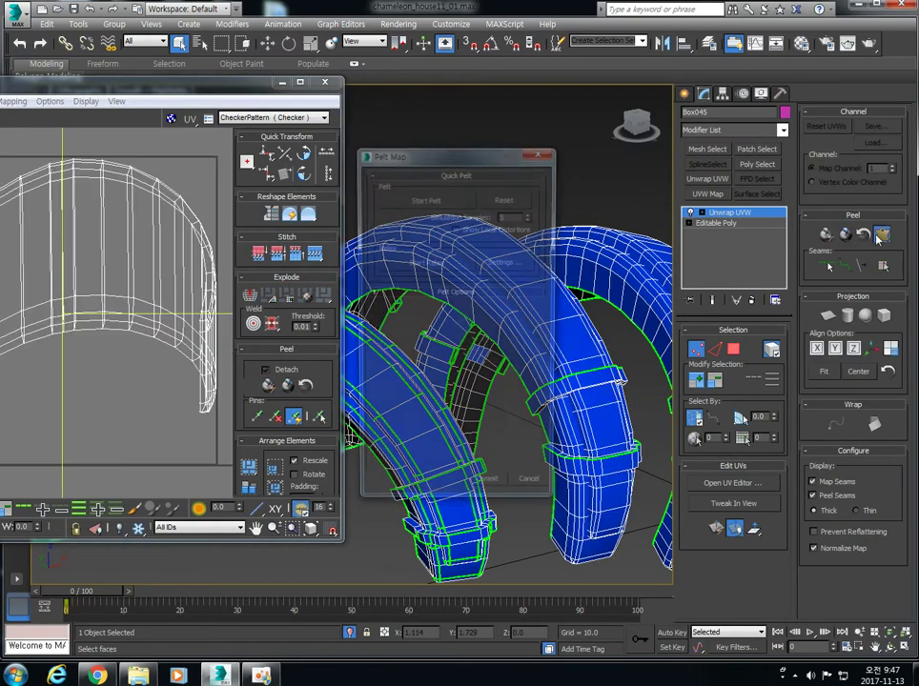
left_click(495, 495)
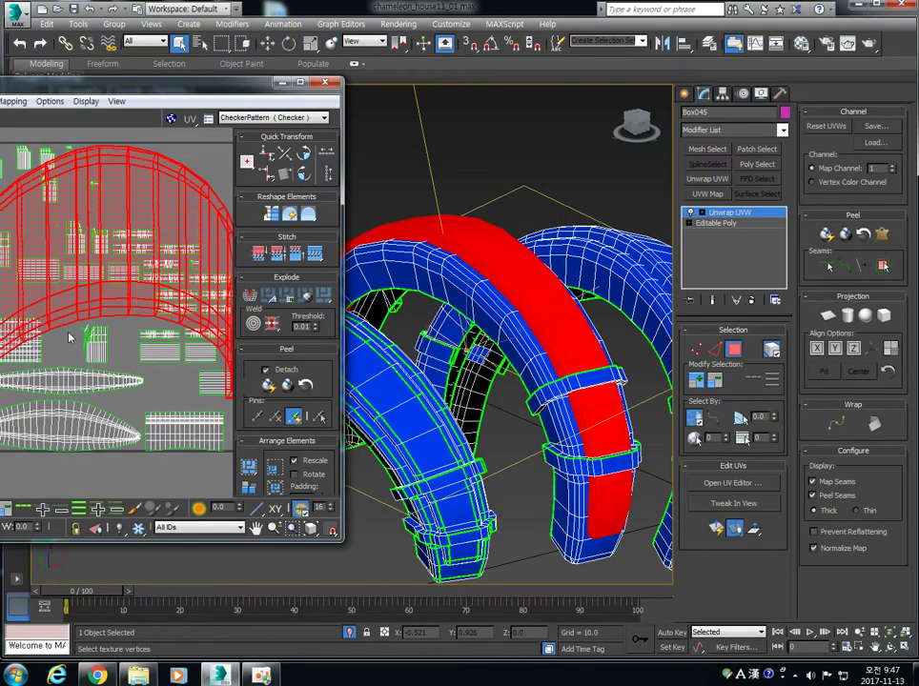
left_click(840, 235)
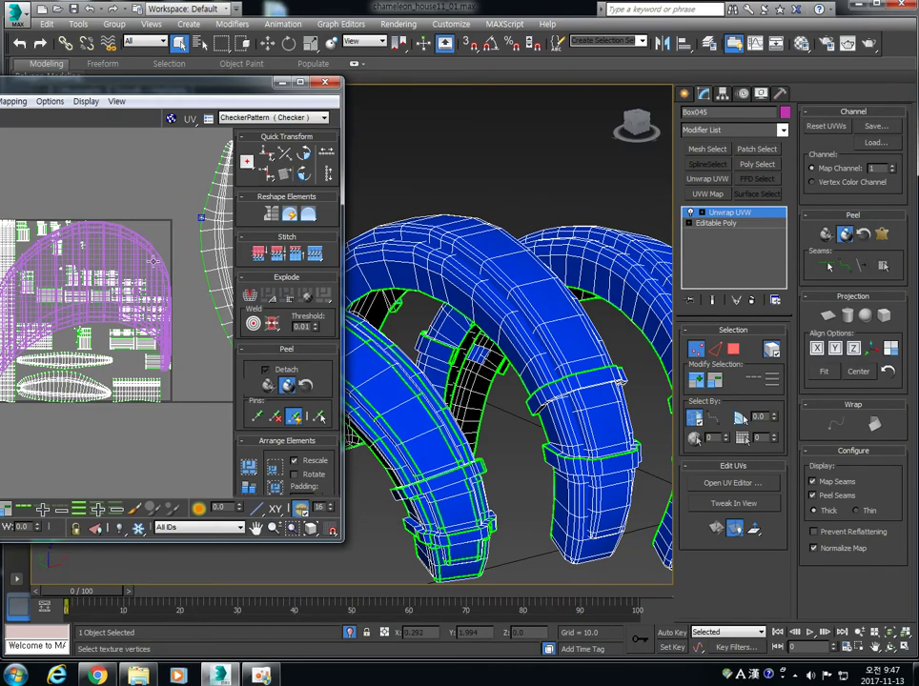
left_click(846, 237)
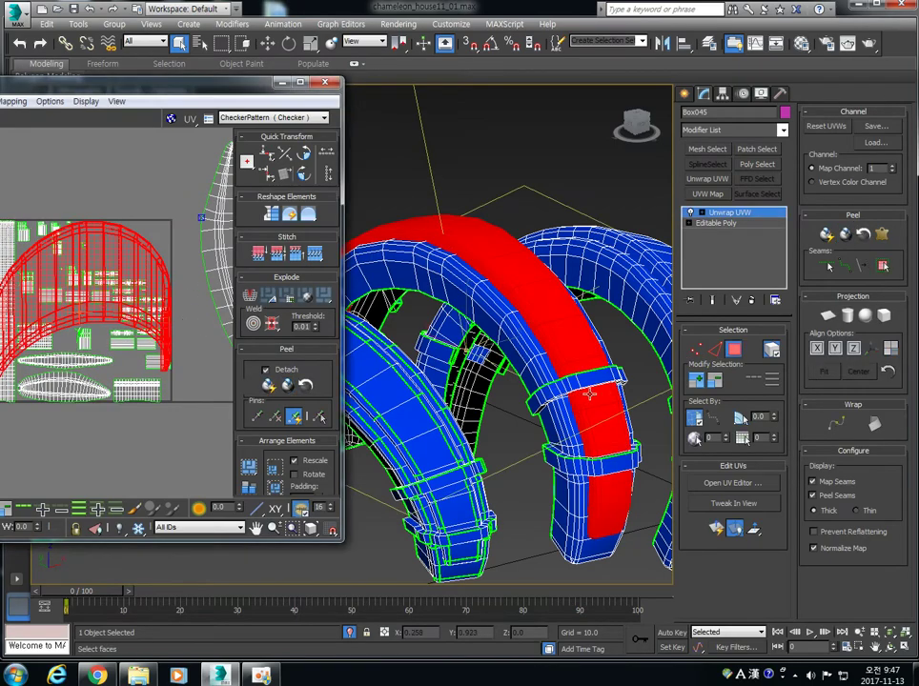
Step: Convert the unwrapped tail-and-bands object to Editable Poly, viewed from beneath the bands
middle_click_drag(586, 392, 602, 352, "alt")
middle_click_drag(505, 409, 533, 283, "alt")
right_click(511, 299)
mouse_move(557, 427)
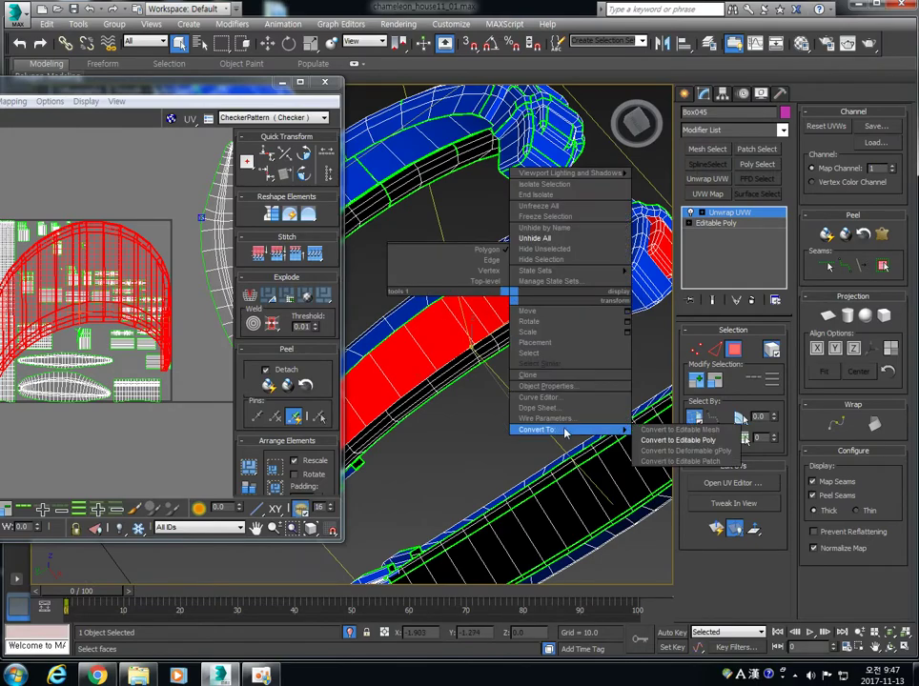
left_click(658, 437)
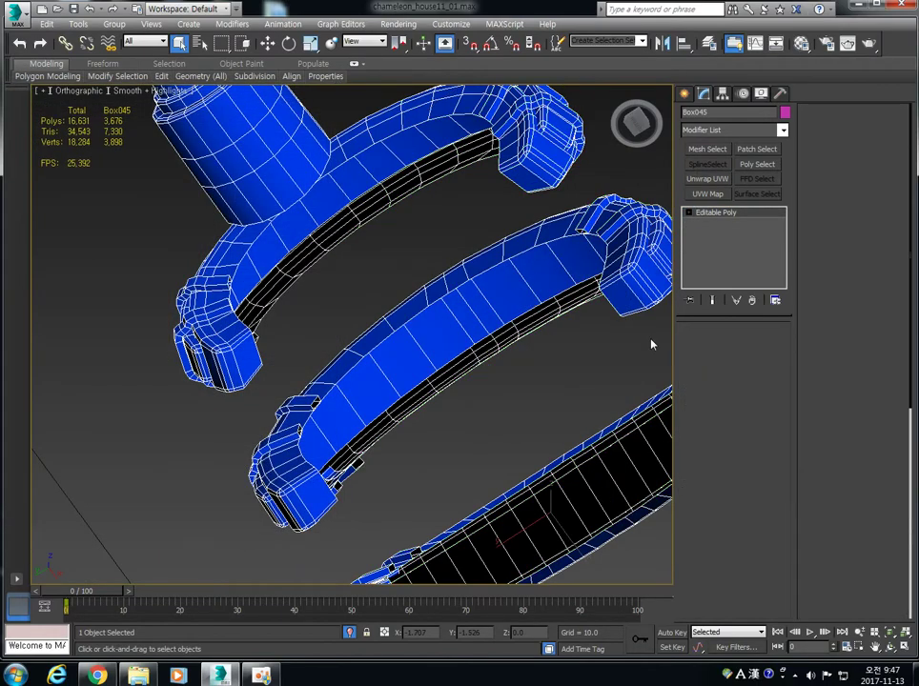
Step: Select the hidden inner strip of polygons along the middle band's underside, including both ends, and delete it
key("4")
left_click(513, 291)
middle_click_drag(542, 335, 527, 342, "alt")
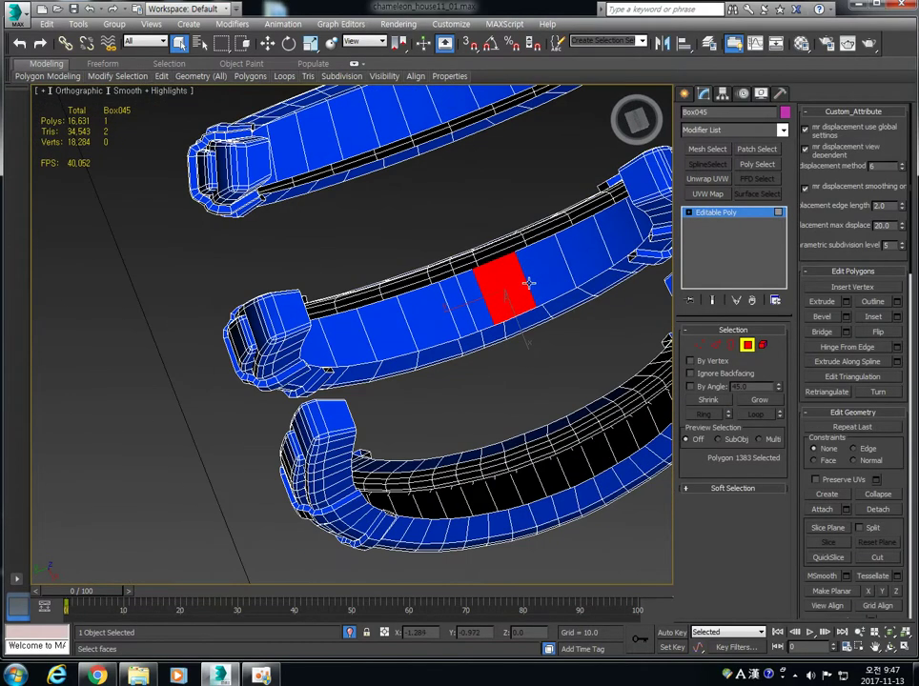
left_click(544, 276, "shift")
middle_click_drag(544, 278, 598, 460, "alt")
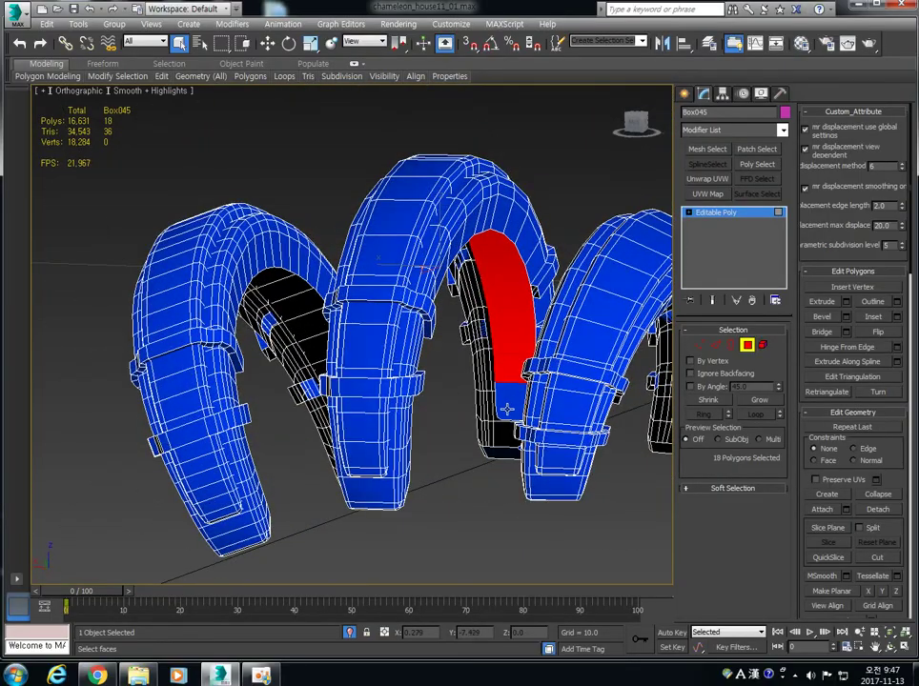
left_click(509, 406, "ctrl")
middle_click_drag(502, 440, 306, 424, "alt")
scroll(387, 469, "up", 5)
left_click(393, 445, "ctrl")
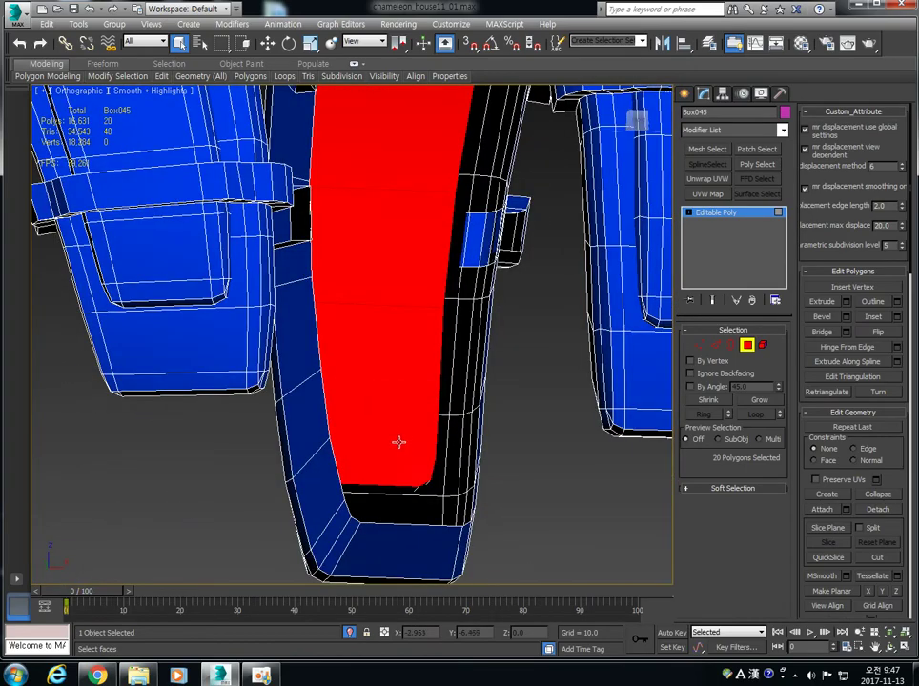
key("Delete")
Step: Delete the hidden inner strip of polygons along the underside of the rear band nearest the tail
middle_click_drag(393, 435, 415, 279, "alt")
scroll(408, 414, "down", 5)
left_click(265, 368)
left_click(236, 408, "shift")
middle_click_drag(235, 408, 205, 365, "alt")
left_click(367, 372, "ctrl")
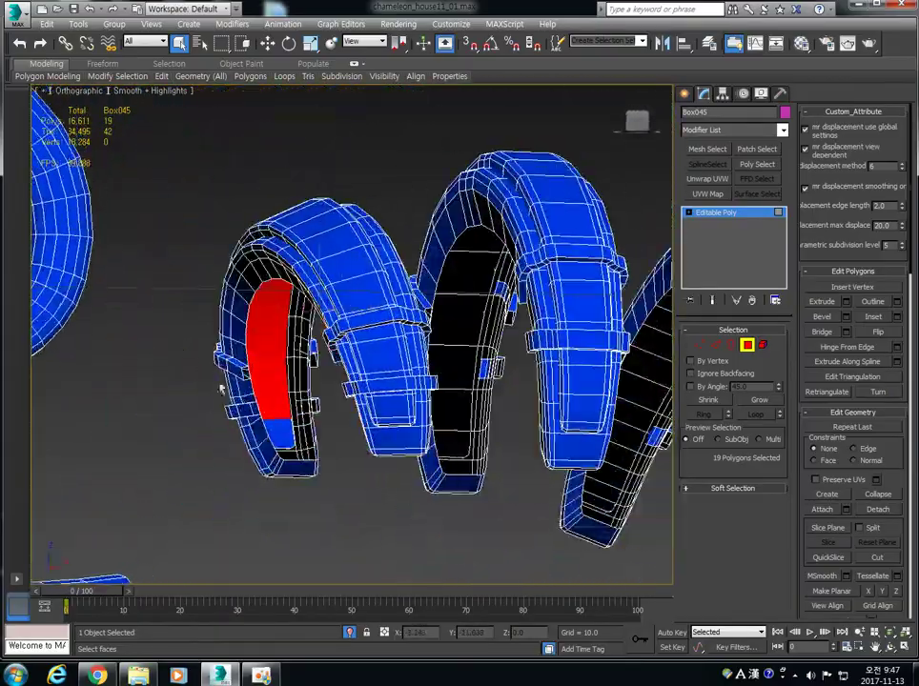
left_click(283, 420, "ctrl")
key("Delete")
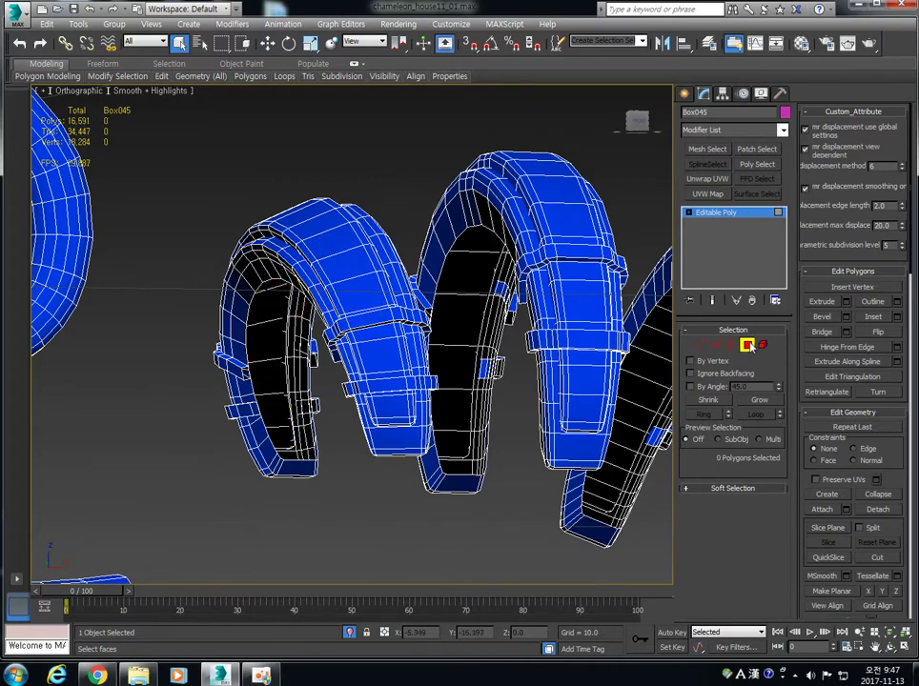
left_click(747, 345)
Step: Apply Unwrap UVW to the tail-and-bands object again and open its UV editor with the checker background hidden
scroll(467, 367, "down", 5)
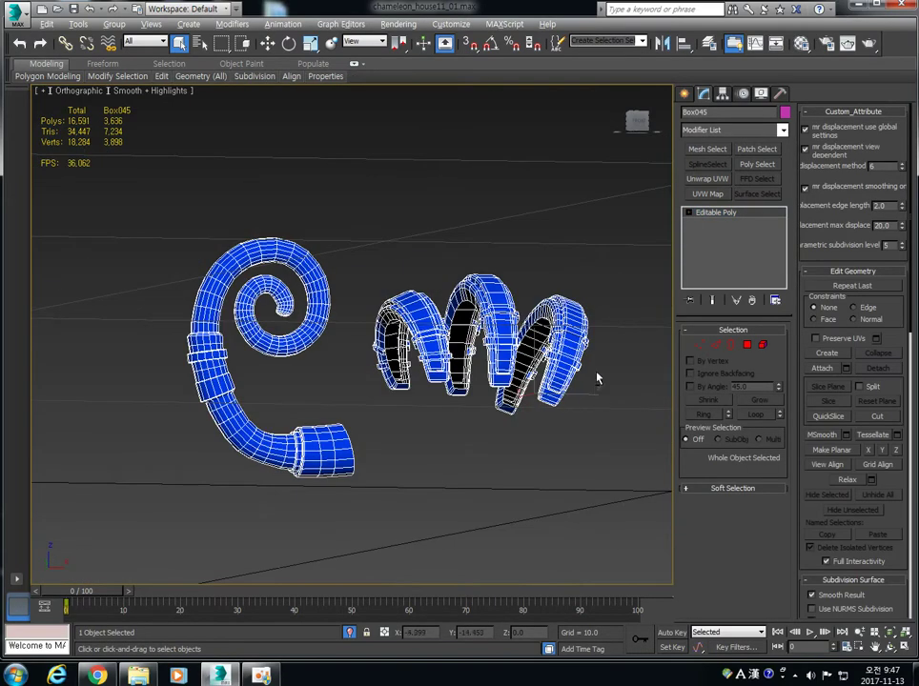
middle_click_drag(596, 380, 592, 401, "alt")
left_click(701, 180)
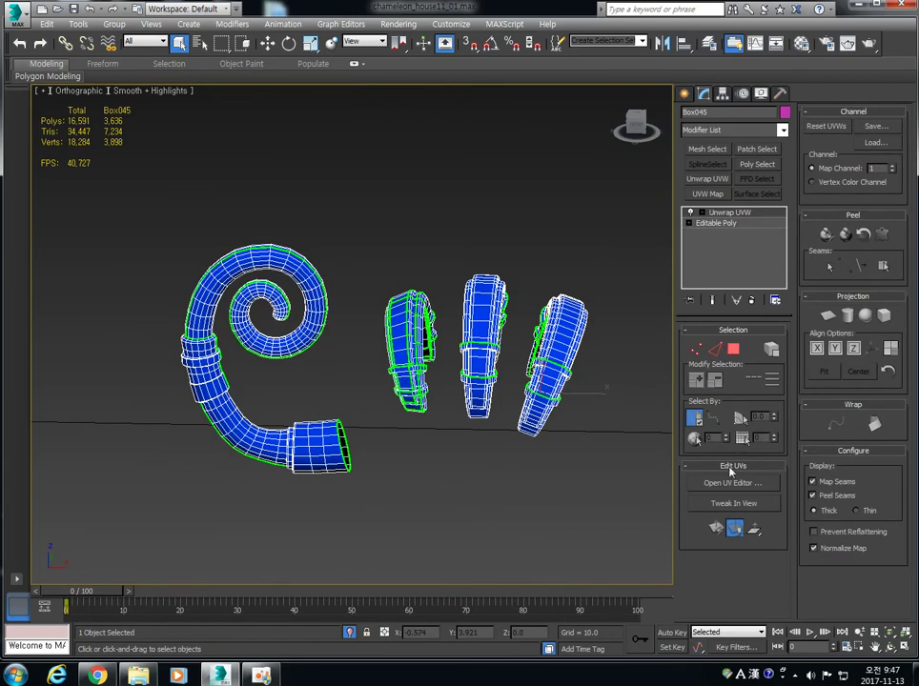
left_click(733, 482)
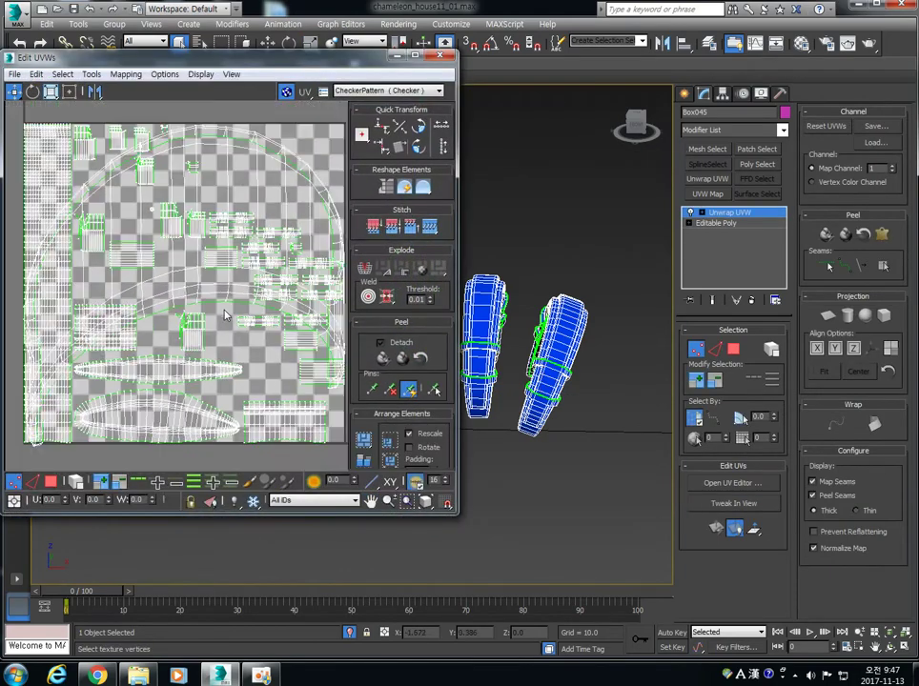
middle_click_drag(530, 367, 578, 362, "alt")
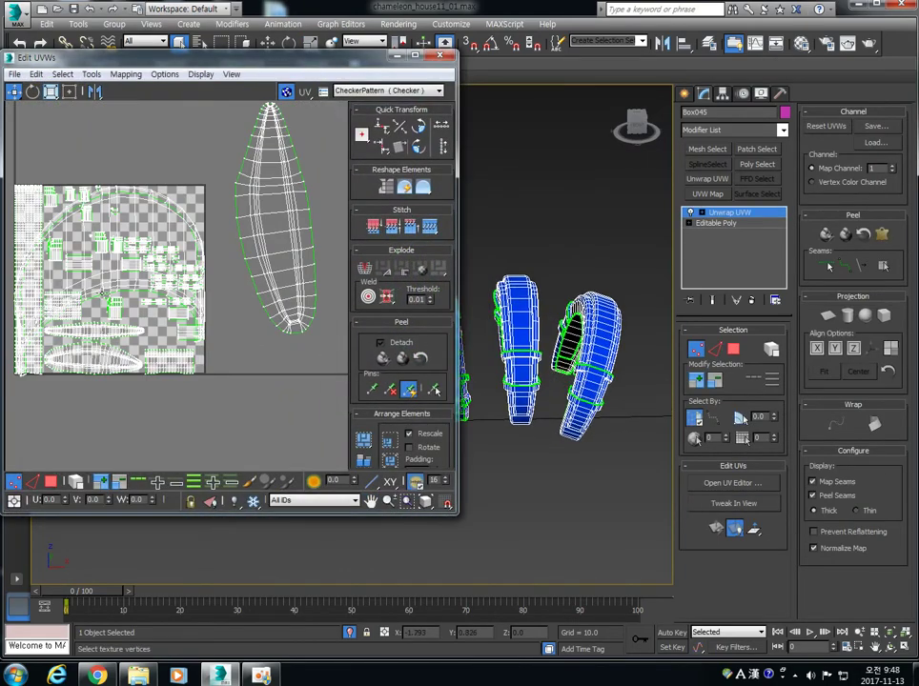
middle_click_drag(274, 124, 288, 114)
left_click(287, 93)
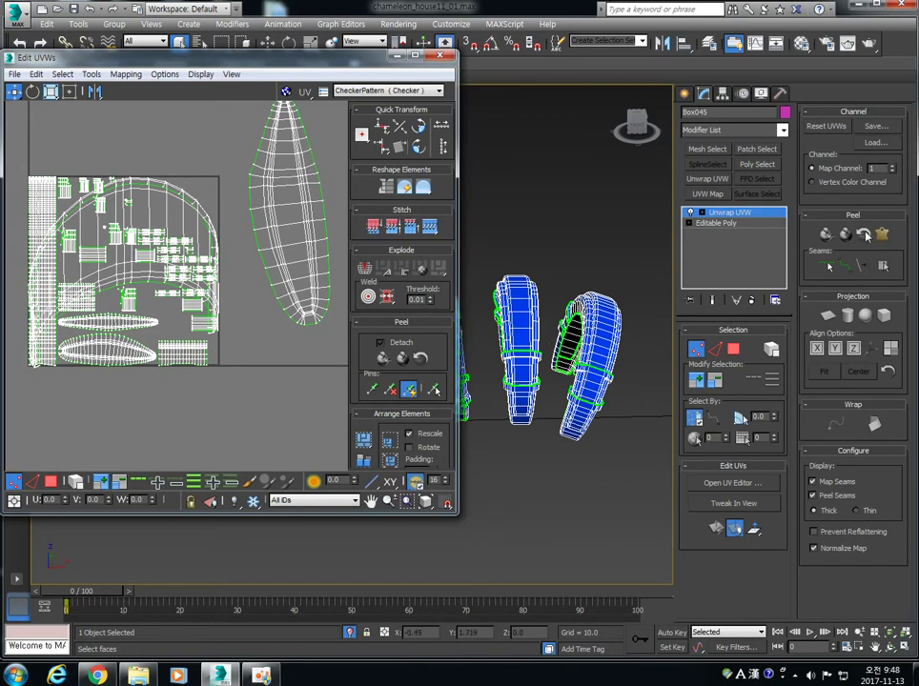
Step: Select the middle band's whole main strip as a polygon element, apply a Pelt Map to it and commit
left_click(733, 349)
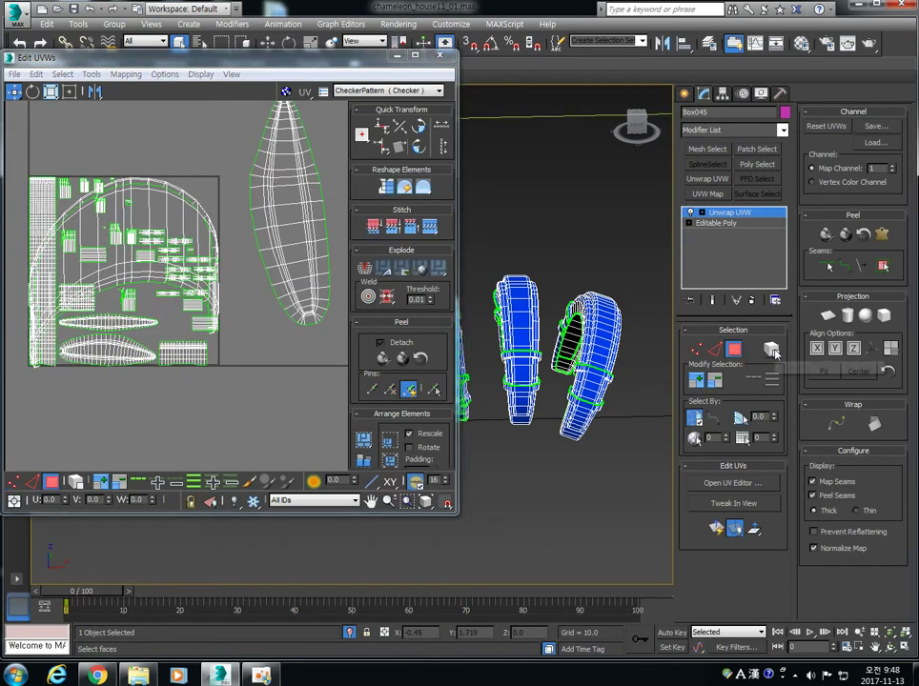
left_click(536, 341)
left_click(519, 331)
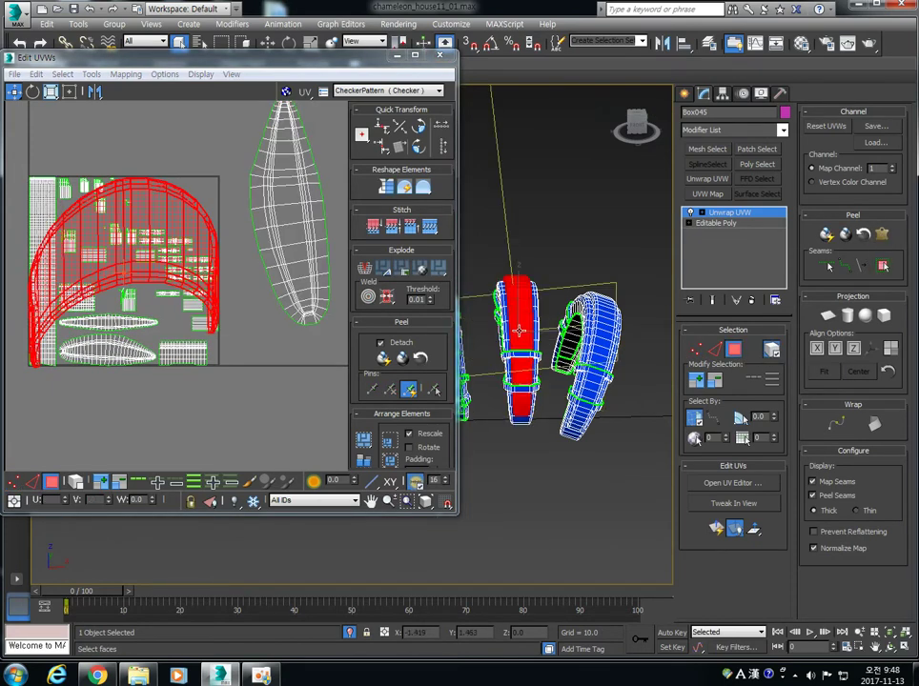
left_click(884, 232)
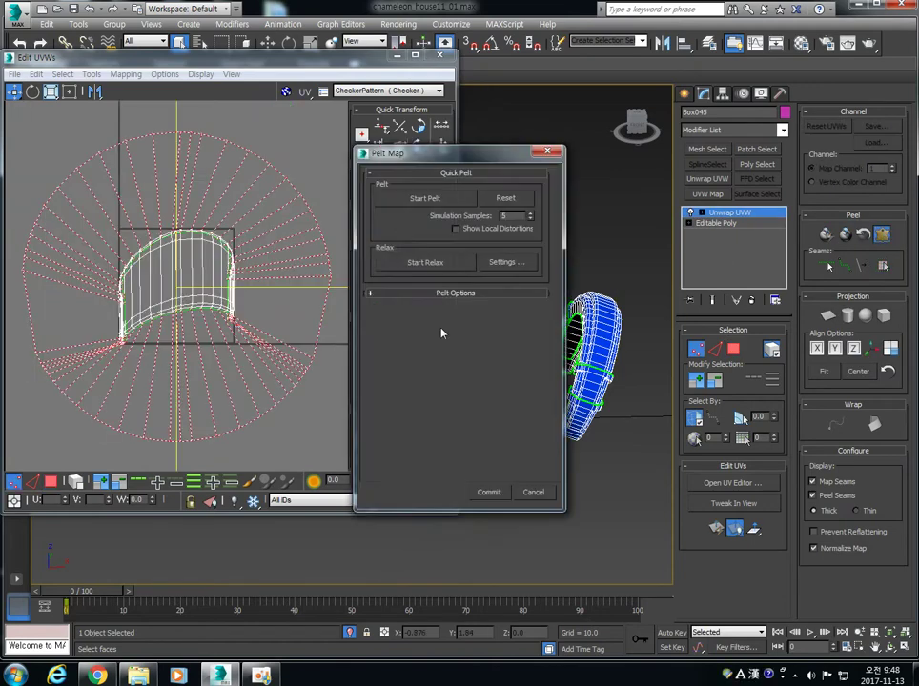
left_click(491, 493)
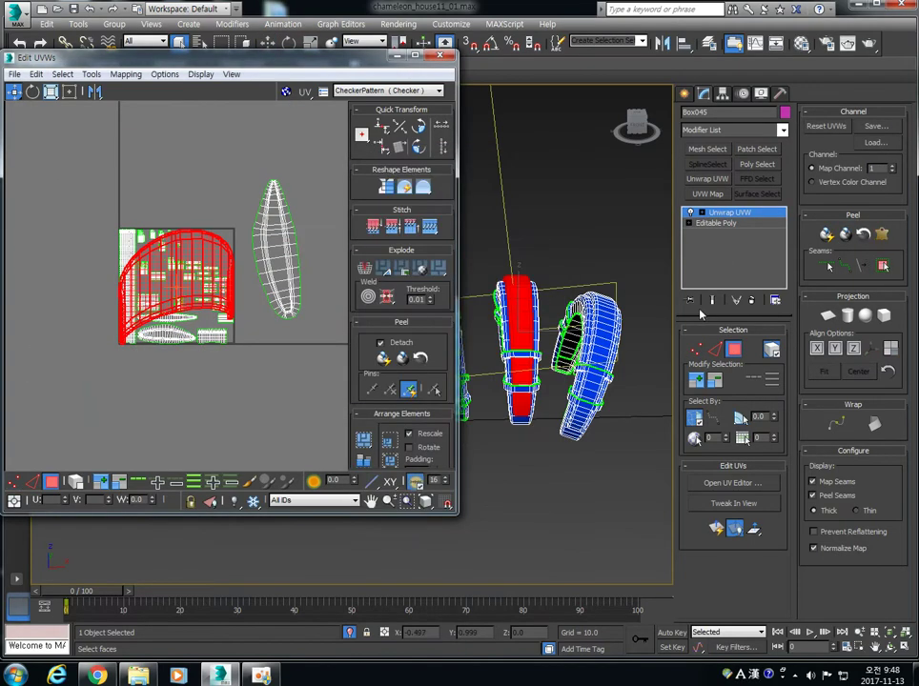
Step: Flatten the middle band's shell with Quick Peel and move it to empty space below the UV square
left_click(846, 237)
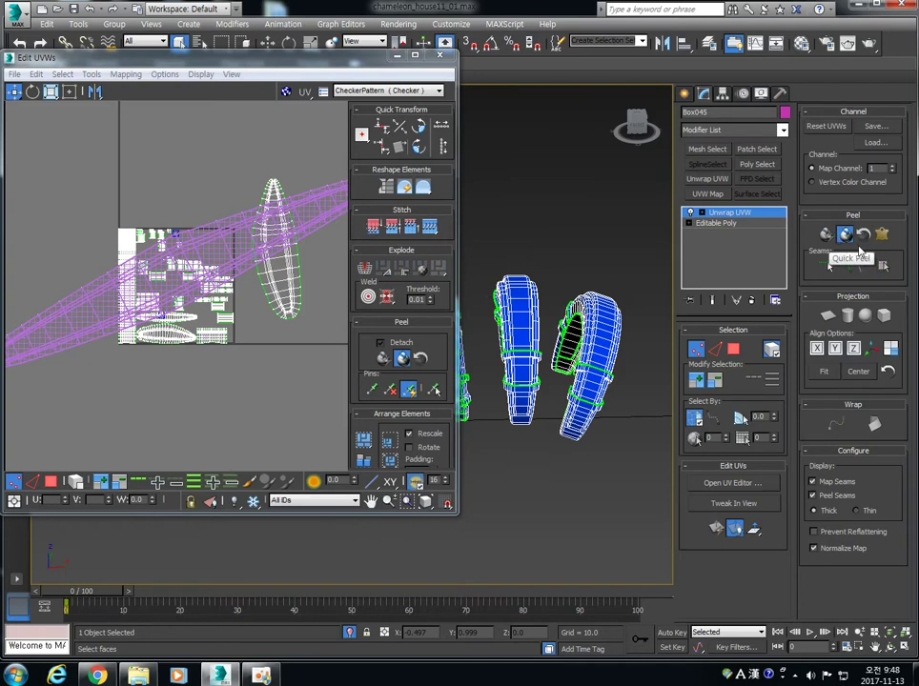
left_click(846, 237)
middle_click_drag(237, 330, 256, 314)
scroll(255, 312, "down", 3)
left_click_drag(255, 276, 275, 391)
Step: Pelt-map and Quick Peel the main strip of the band nearest the tail, placing its shell outside the UV square
middle_click_drag(564, 367, 643, 366)
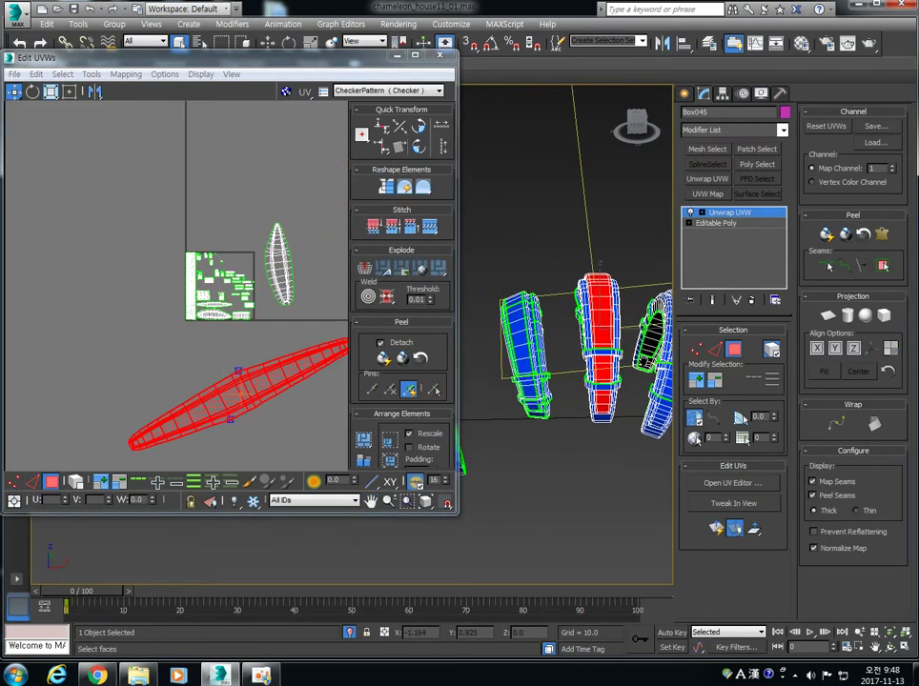
left_click(516, 339)
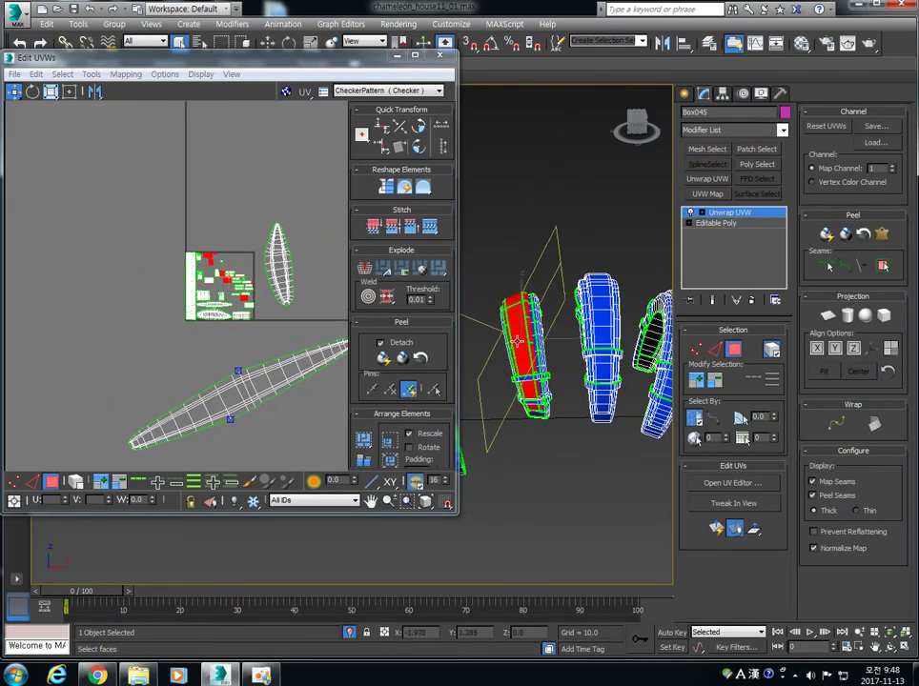
left_click(880, 236)
left_click(489, 492)
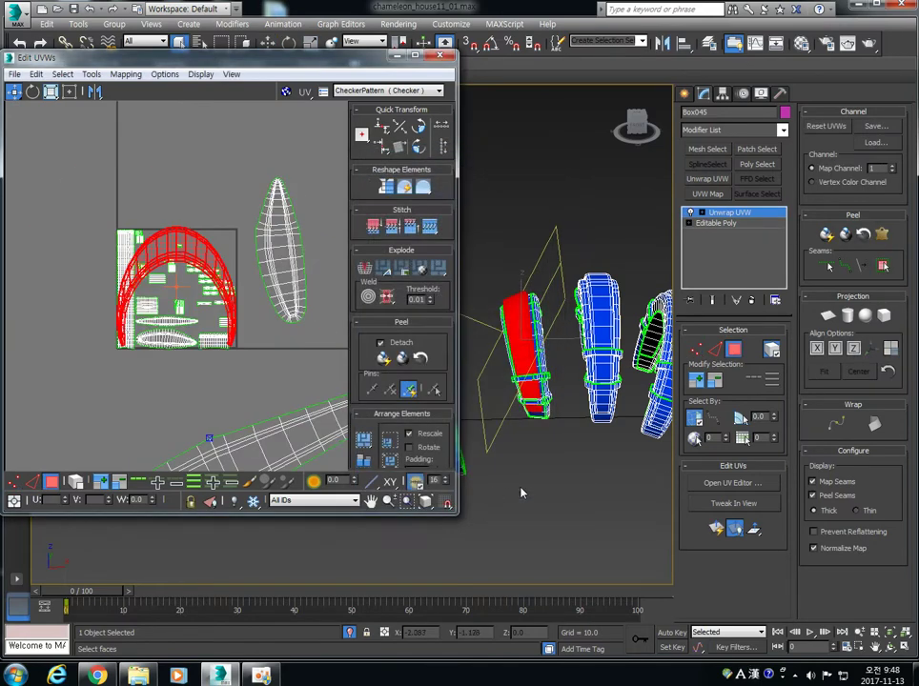
left_click(845, 235)
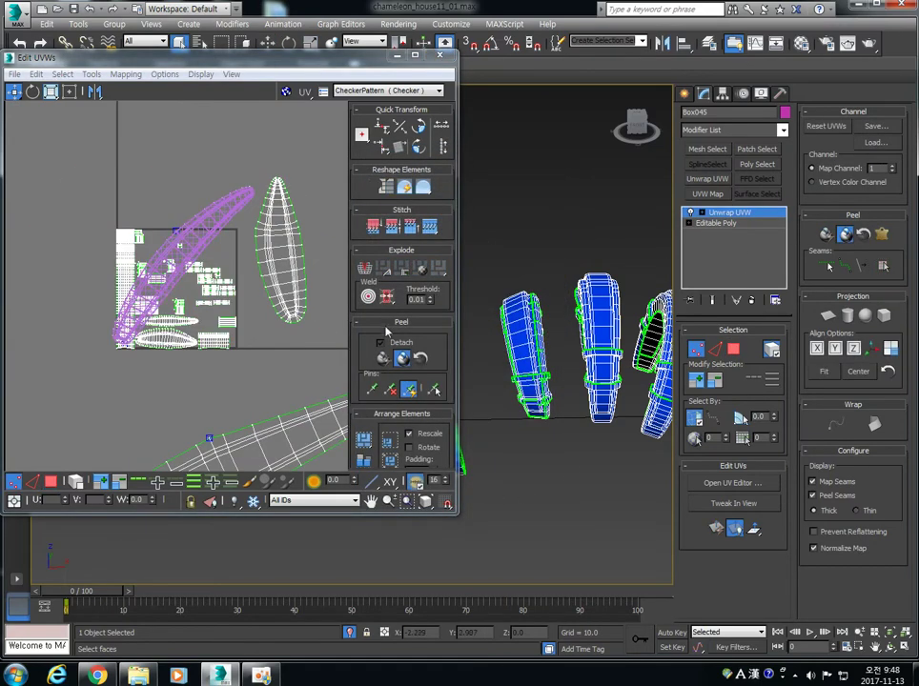
left_click(840, 234)
left_click_drag(203, 223, 64, 171)
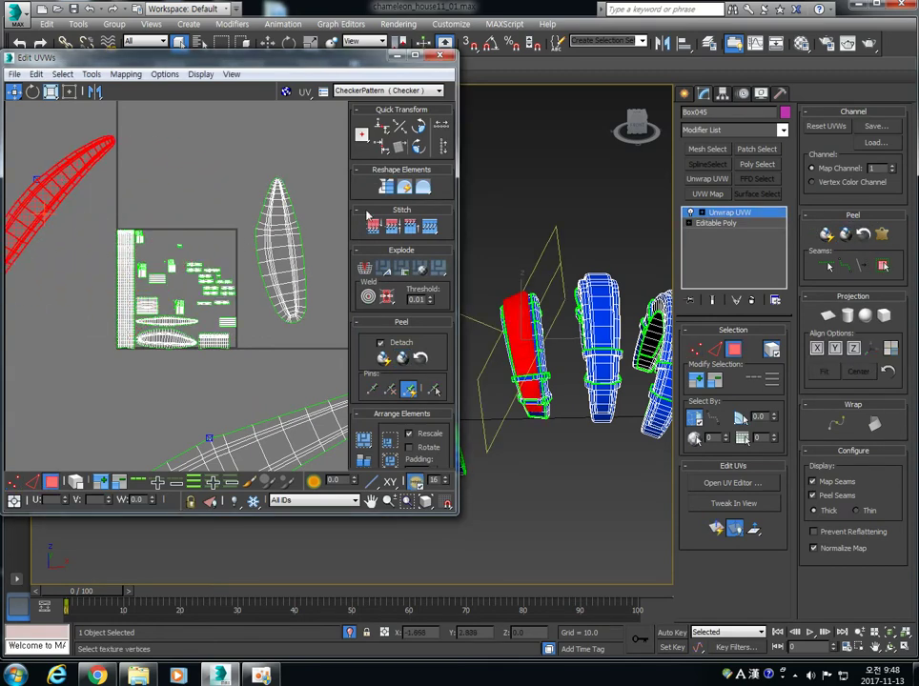
Step: Pelt-map and Quick Peel the rear band's strip facing away from the tail, placing its shell outside the UV square
left_click(542, 358)
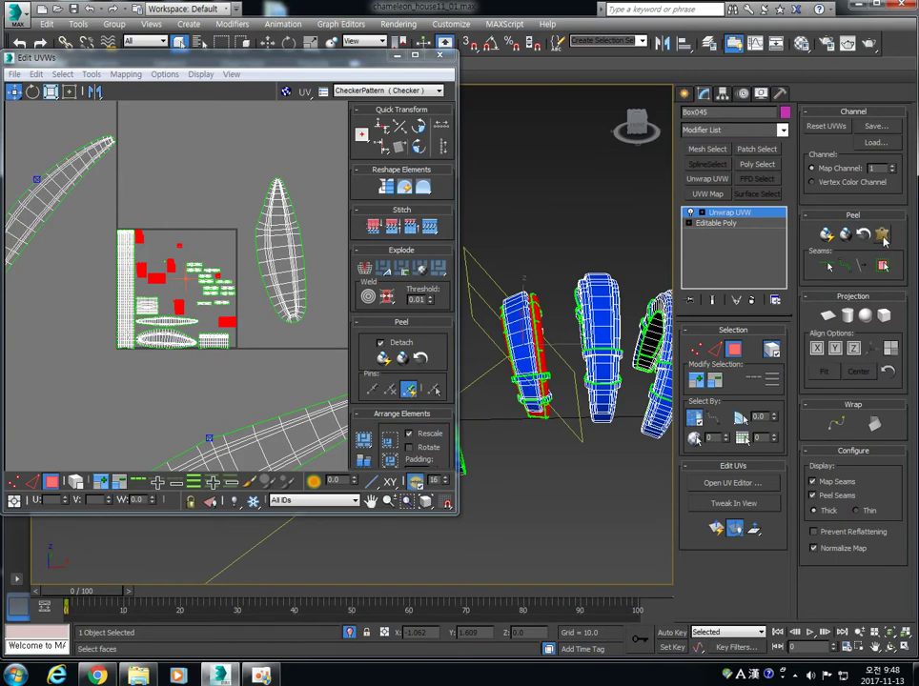
left_click(402, 357)
left_click(488, 492)
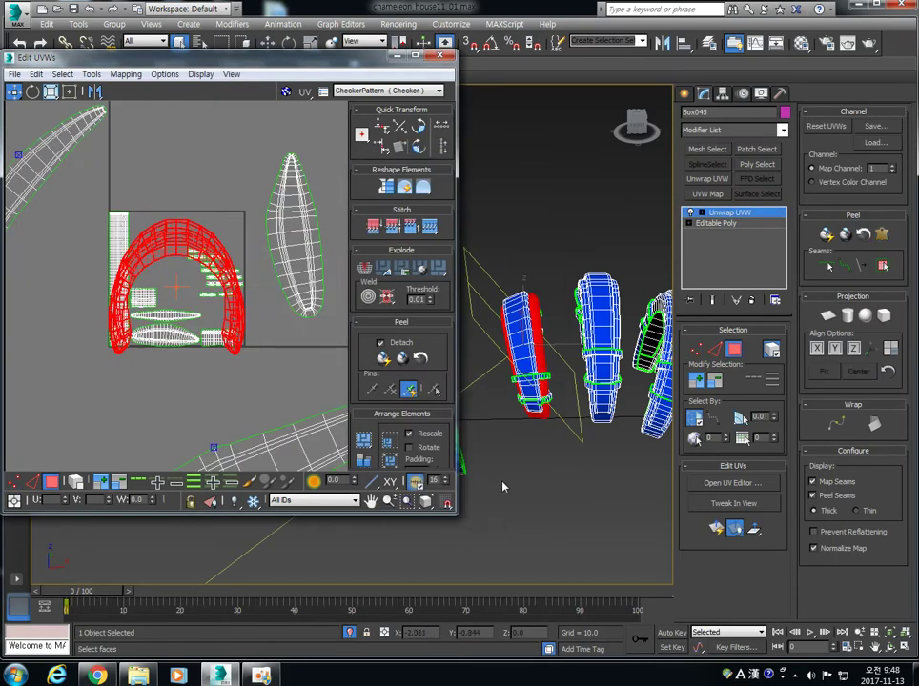
left_click(846, 234)
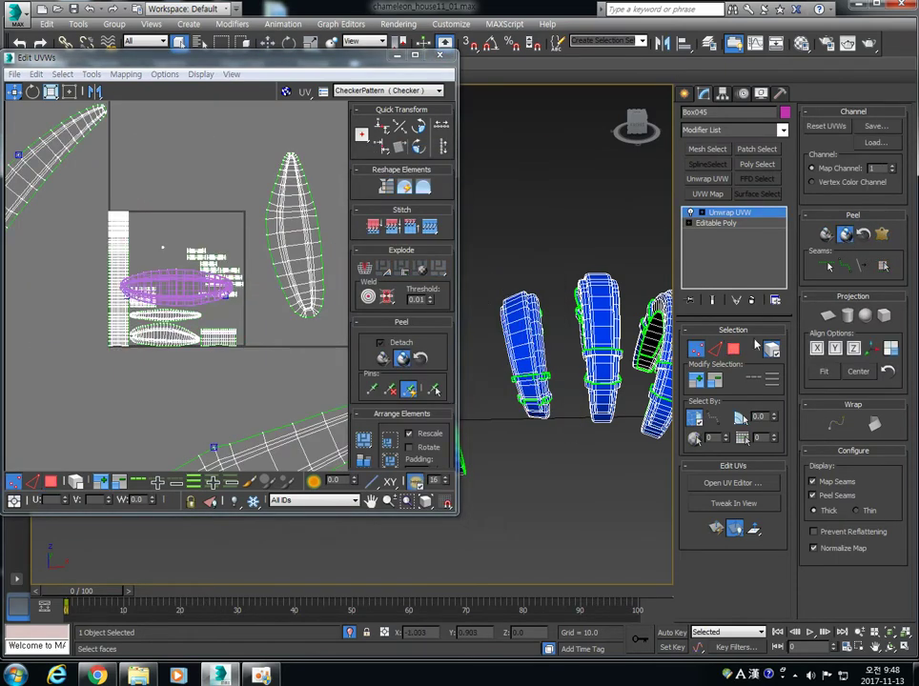
left_click(844, 237)
left_click_drag(185, 300, 74, 423)
Step: Clear the face selection and pack all tail-and-bands shells into the UV square with Pack: Custom and Rescale enabled
middle_click_drag(544, 371, 539, 357)
middle_click_drag(238, 269, 112, 308)
scroll(216, 345, "down", 2)
scroll(215, 345, "down", 1)
scroll(205, 308, "up", 7)
scroll(206, 306, "down", 2)
scroll(112, 308, "down", 7)
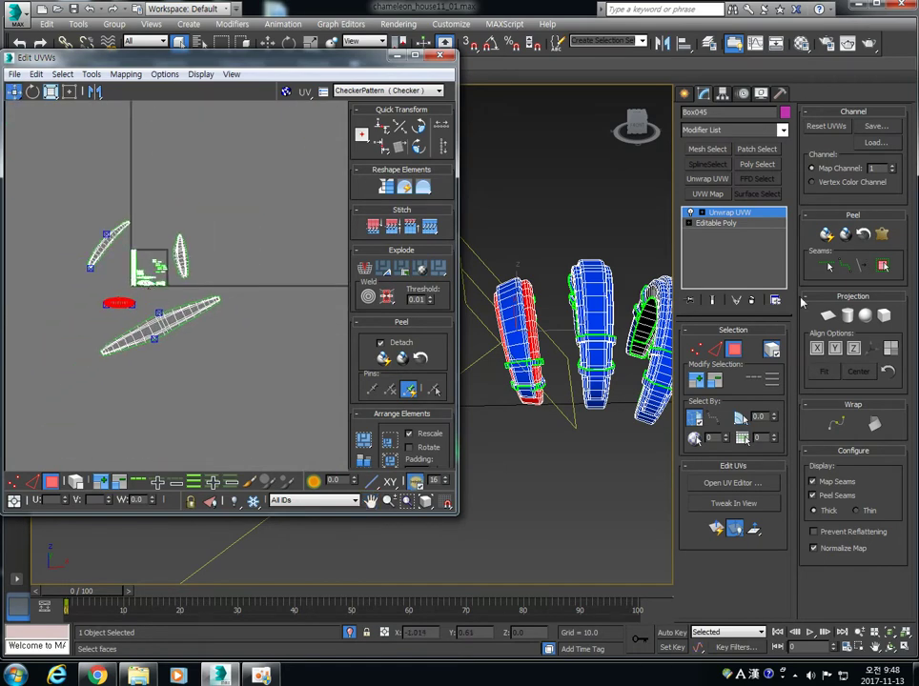
left_click(730, 350)
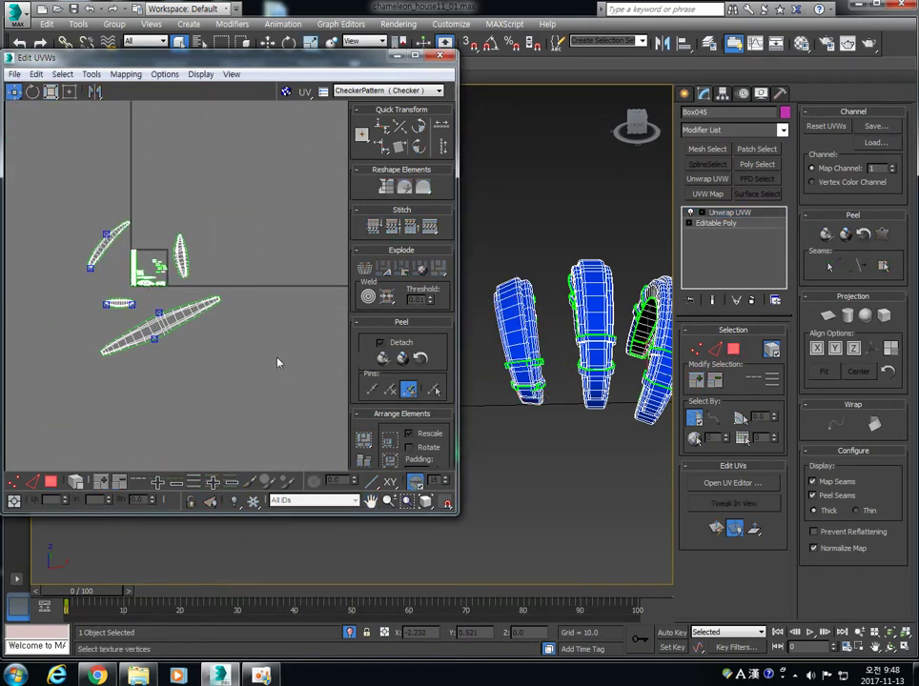
left_click(52, 482)
left_click(176, 383)
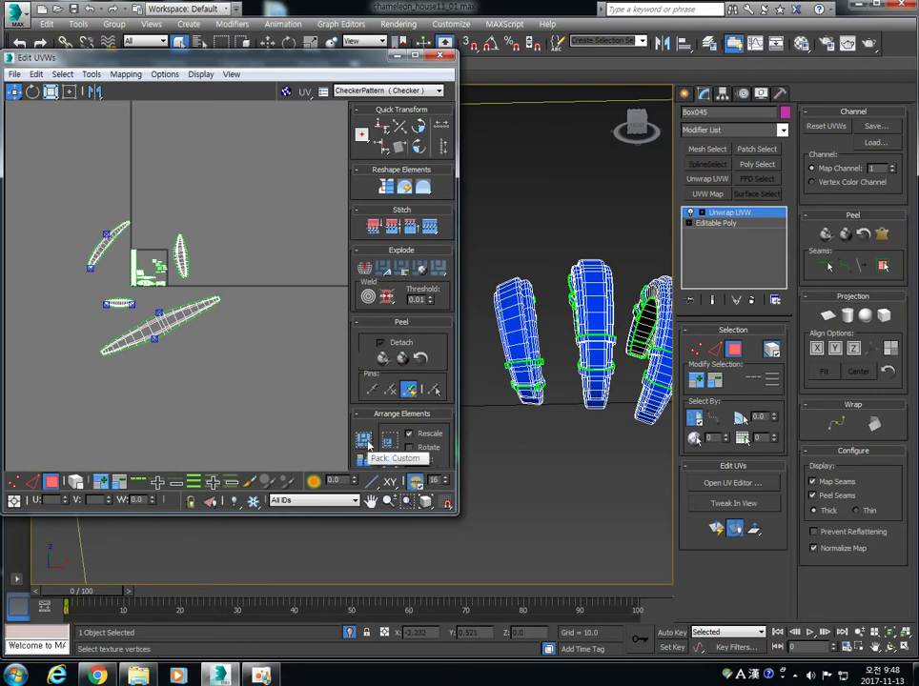
left_click(369, 444)
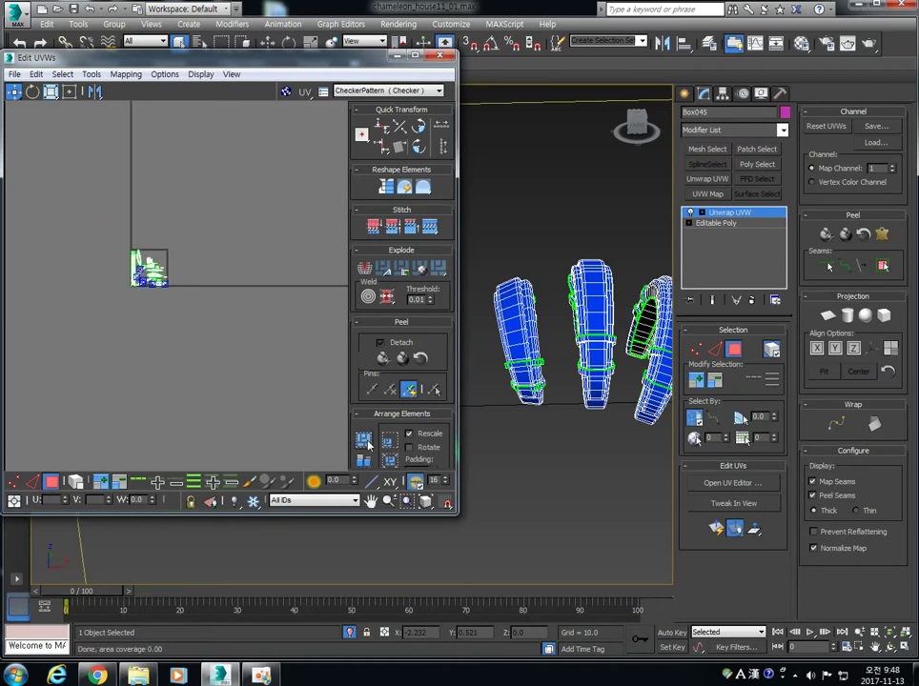
scroll(141, 274, "up", 3)
scroll(140, 273, "up", 3)
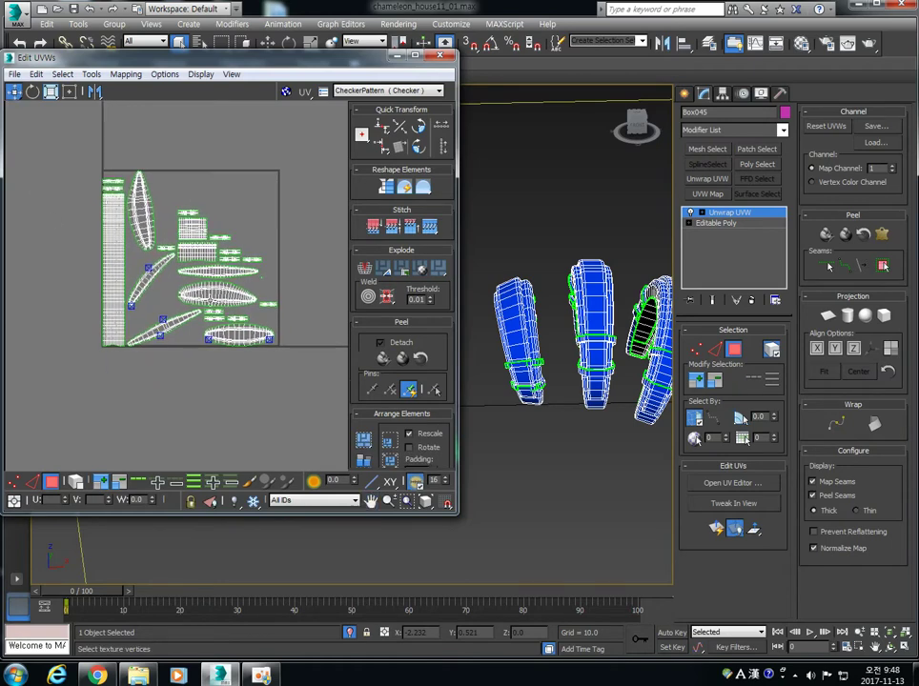
mouse_move(191, 384)
middle_mouse_down()
mouse_move(193, 368)
mouse_move(189, 381)
middle_mouse_up()
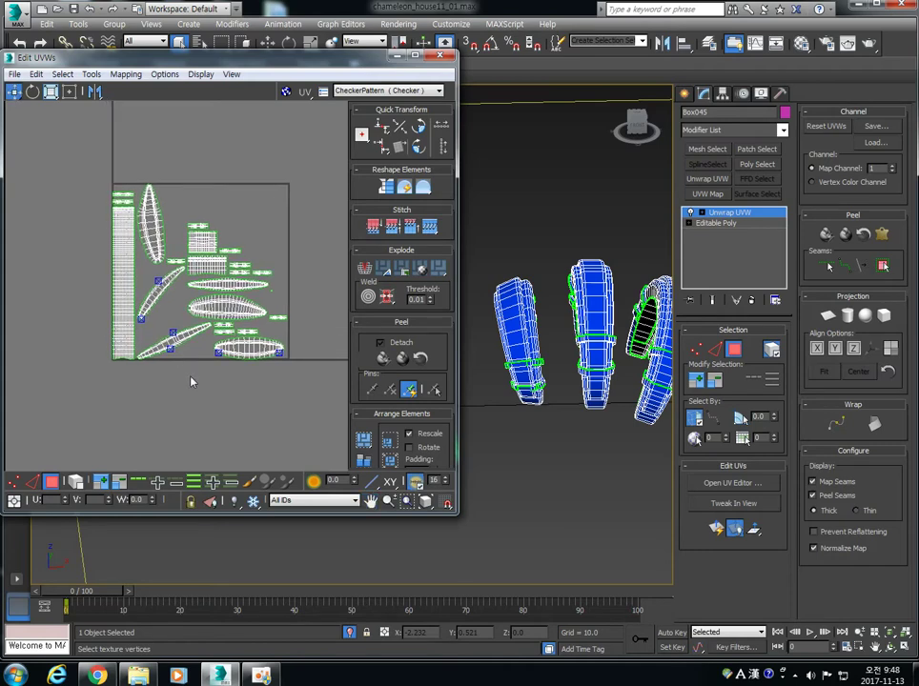
Step: Enable Rotate, select all shells and repack them into the UV square, ending with Pack: Custom and a cleared selection
left_click(426, 454)
left_click(365, 442)
key("ctrl+a")
left_click(365, 444)
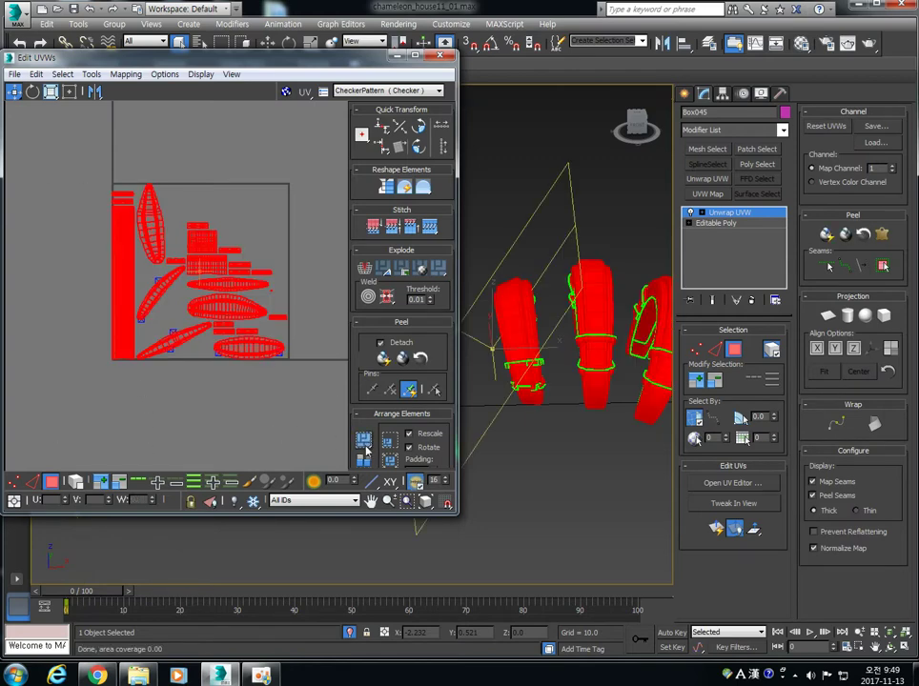
left_click(391, 458)
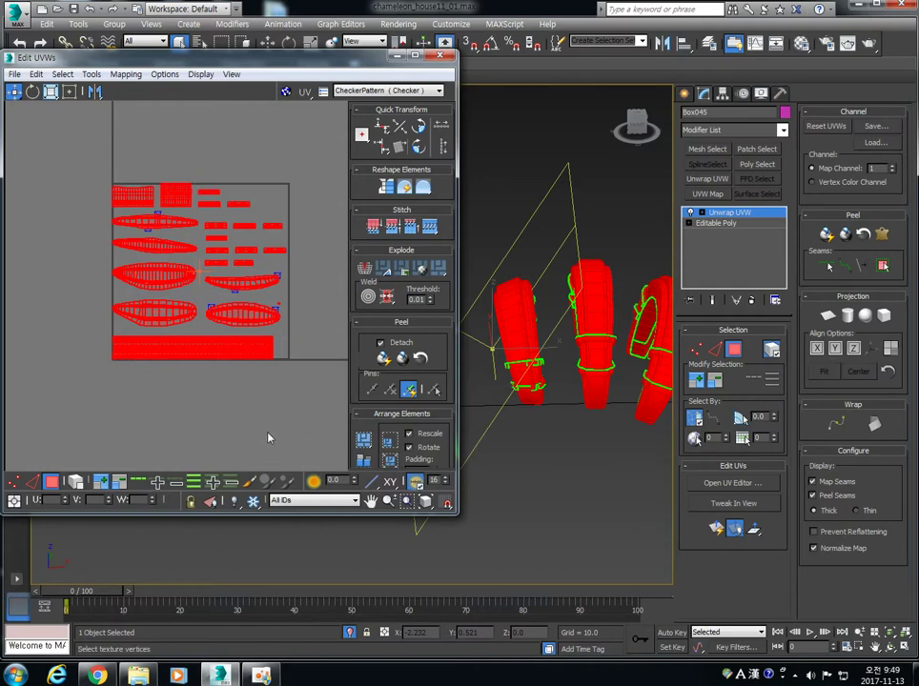
left_click(364, 441)
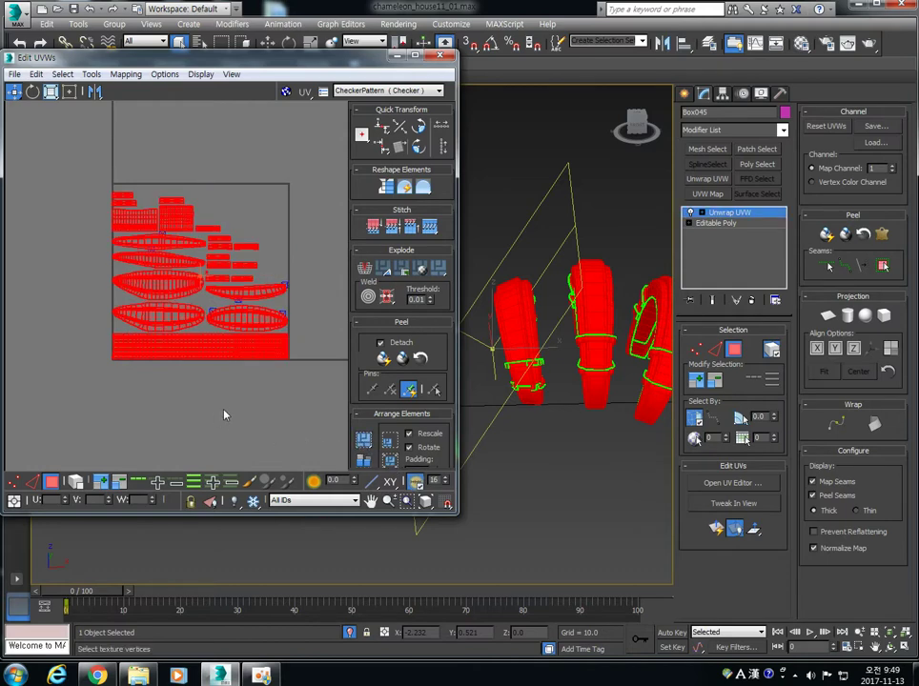
left_click(389, 460)
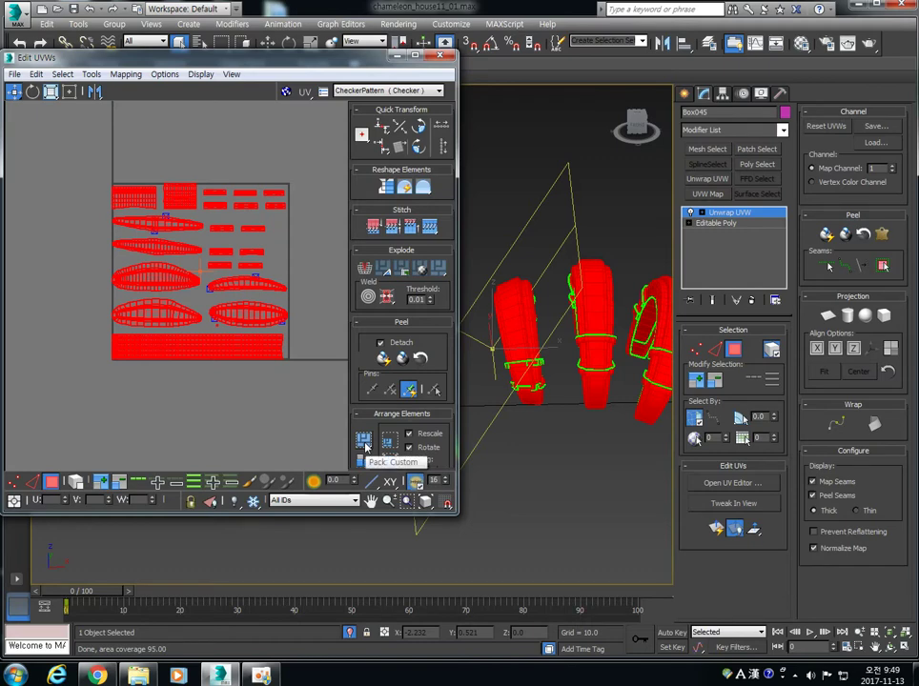
left_click(365, 441)
key("ctrl+a")
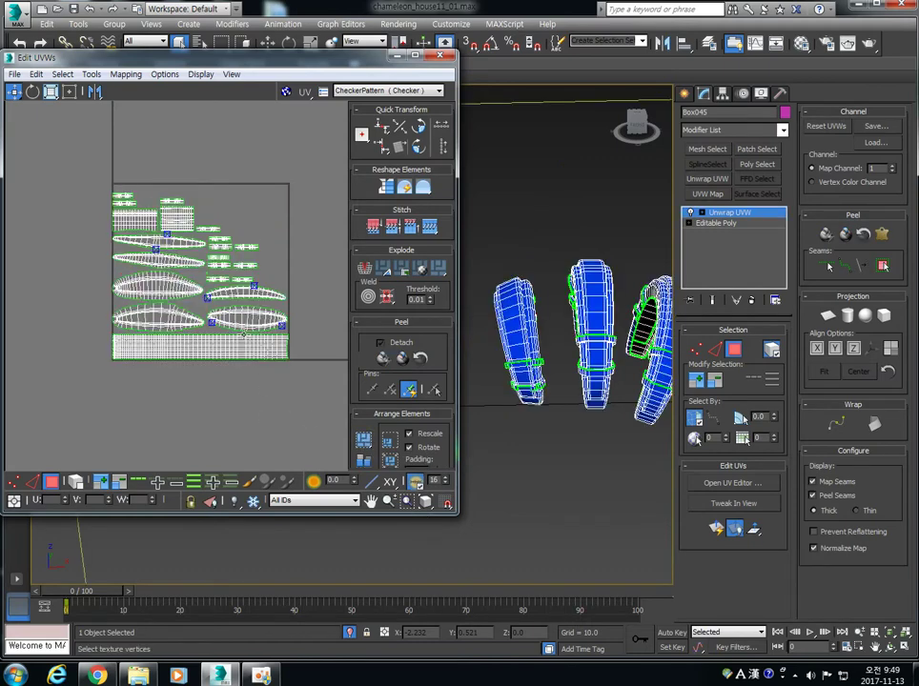
Step: Examine the packed tail-and-bands shells across the UV square
scroll(199, 225, "up", 5)
scroll(190, 250, "down", 5)
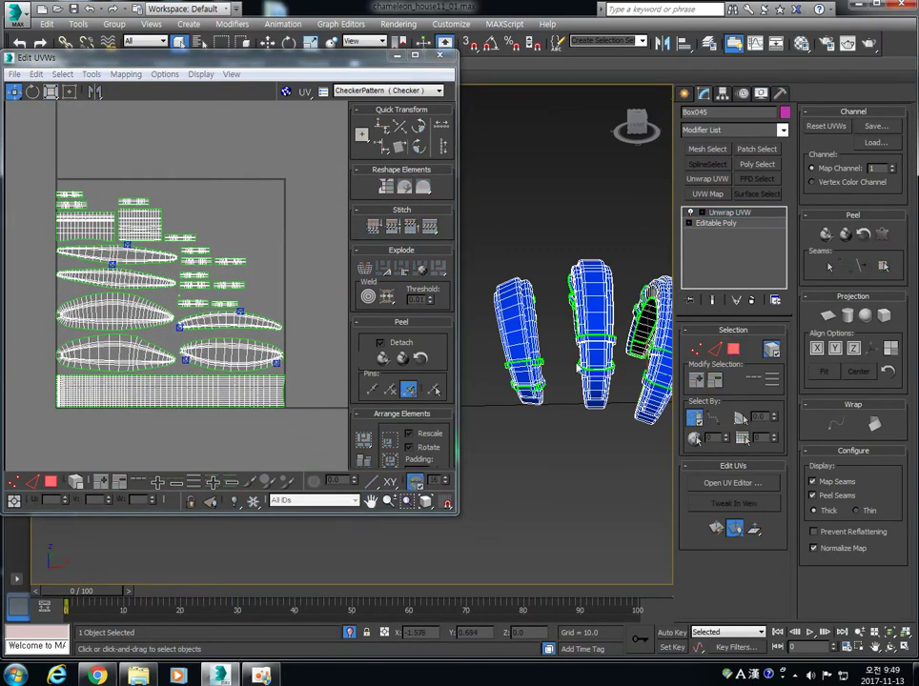
left_click(301, 361)
middle_click_drag(301, 361, 188, 353)
scroll(285, 355, "down", 8)
scroll(188, 353, "up", 4)
scroll(115, 330, "up", 8)
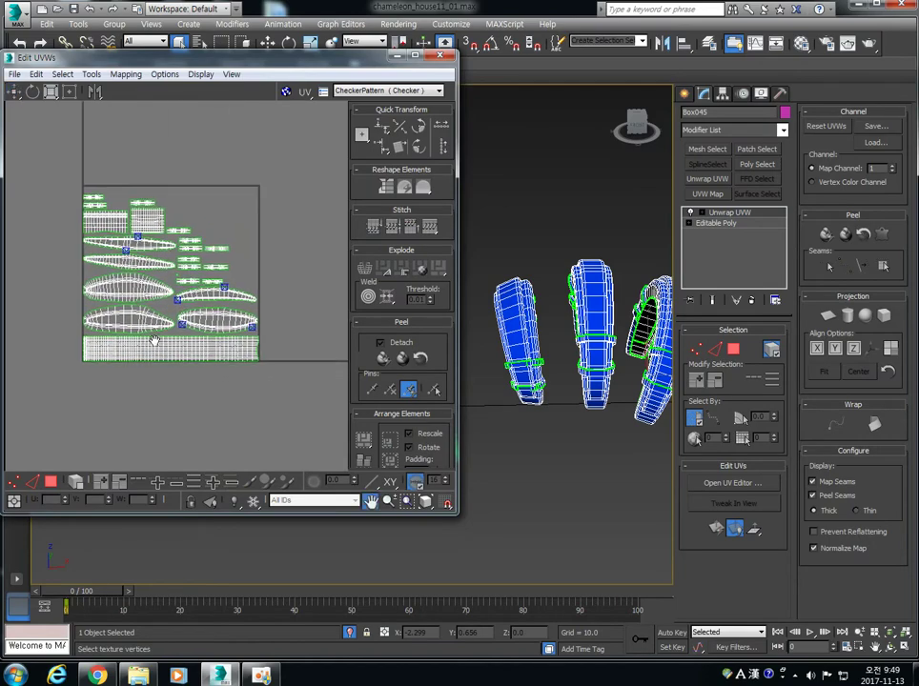
scroll(163, 311, "down", 2)
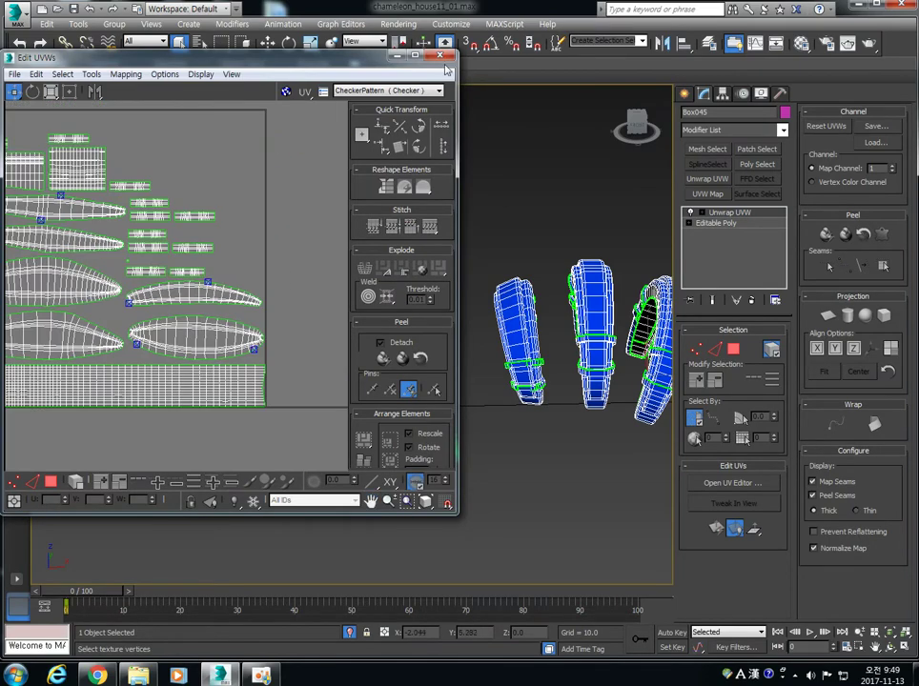
Step: Close the UV editor and unhide all parts of the chameleon house
left_click(440, 56)
middle_click_drag(573, 384, 397, 373)
right_click(549, 251)
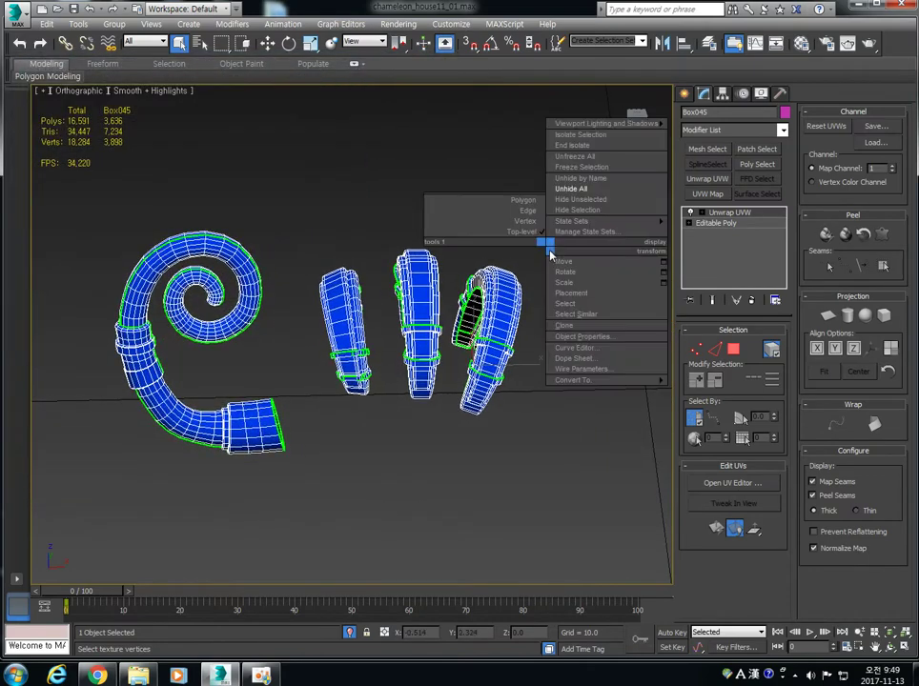
left_click(576, 189)
scroll(430, 464, "up", 3)
middle_click_drag(430, 464, 431, 419, "alt")
Step: Select the small house, barrels and stairs object and convert it to Editable Poly
left_click(380, 408)
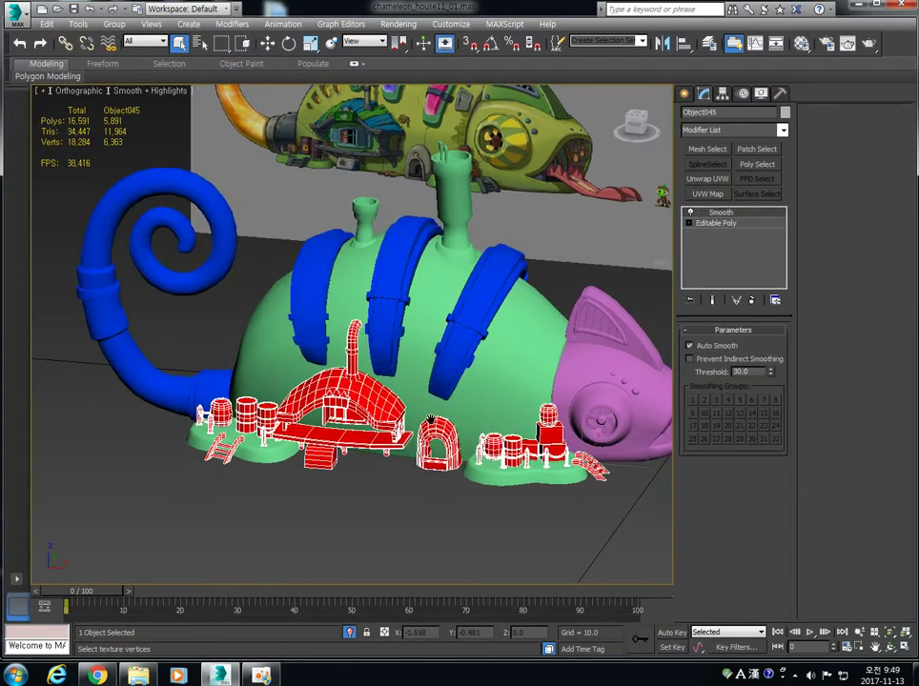
right_click(409, 414)
mouse_move(447, 546)
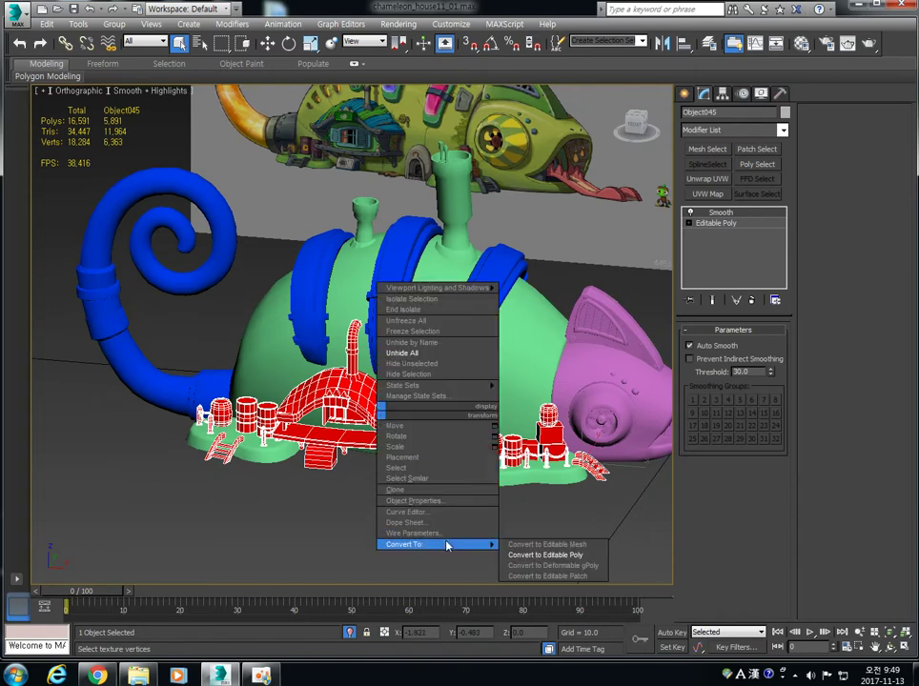
left_click(519, 556)
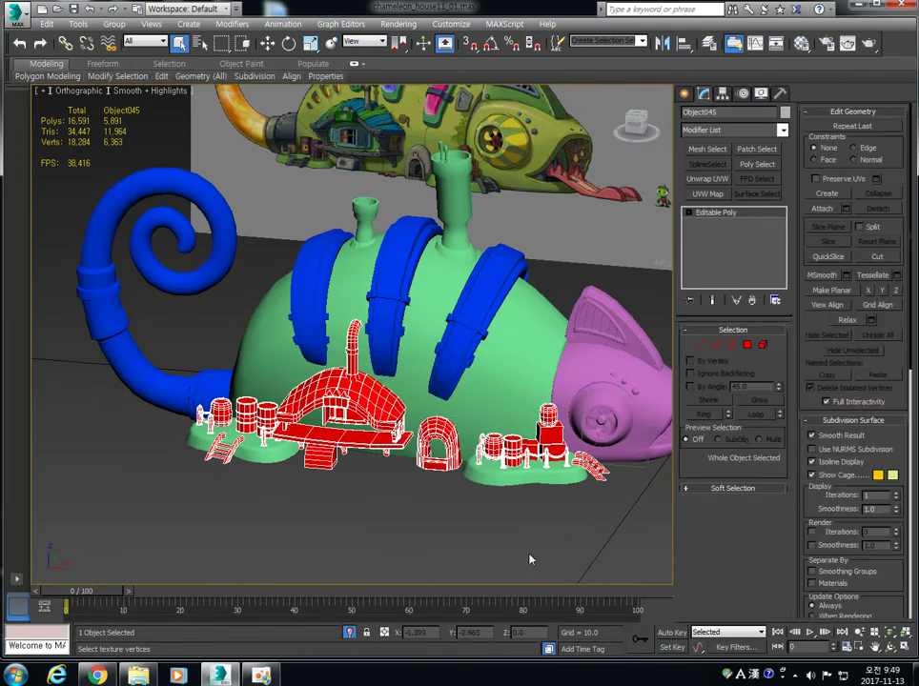
Step: Apply Unwrap UVW to the house-and-props object and open its UV editor with the checker background hidden
left_click(706, 179)
left_click(733, 483)
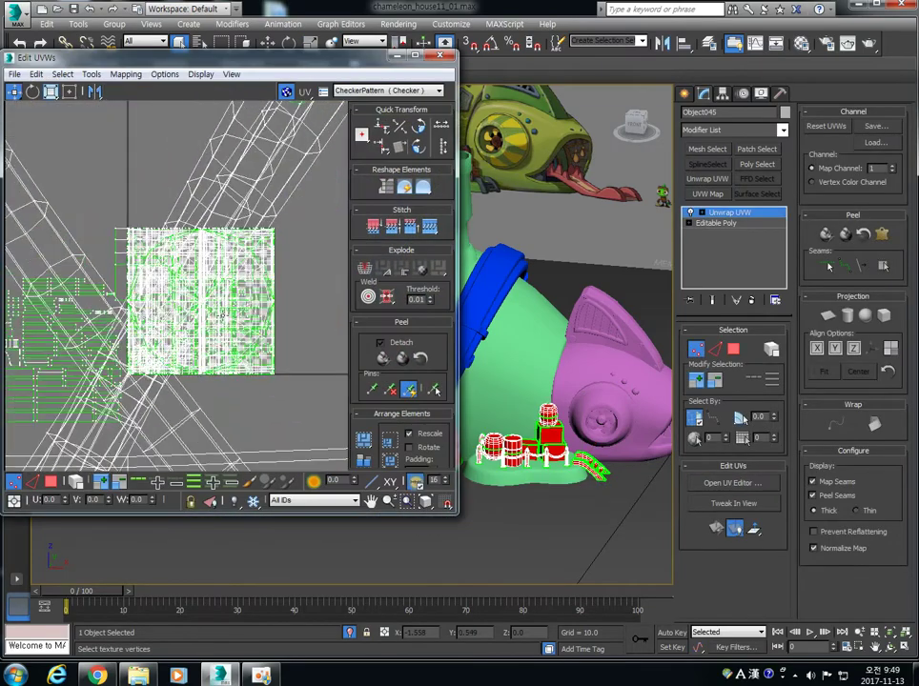
scroll(249, 324, "down", 8)
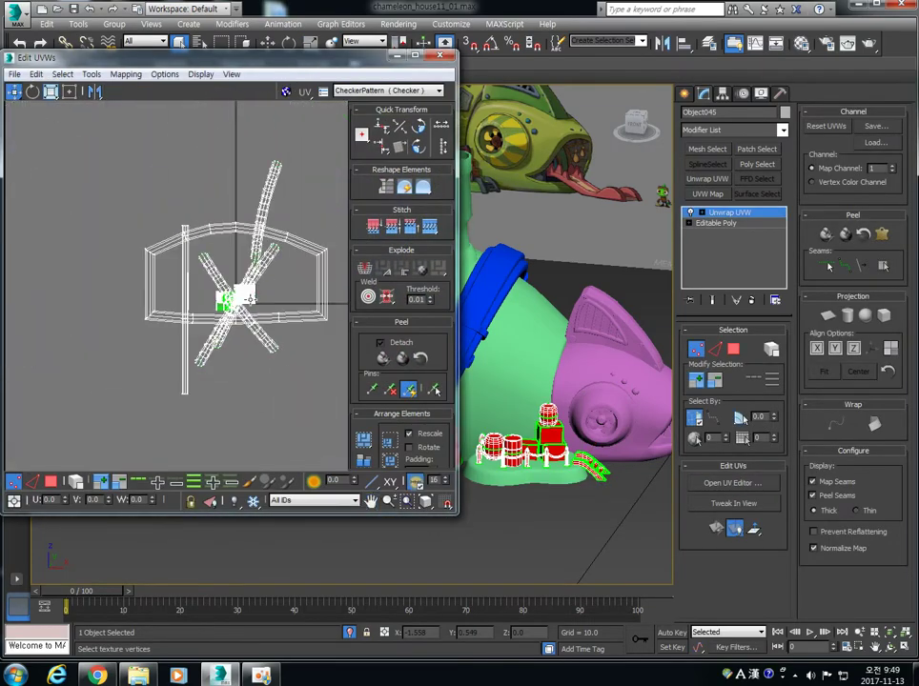
middle_click_drag(250, 323, 230, 312)
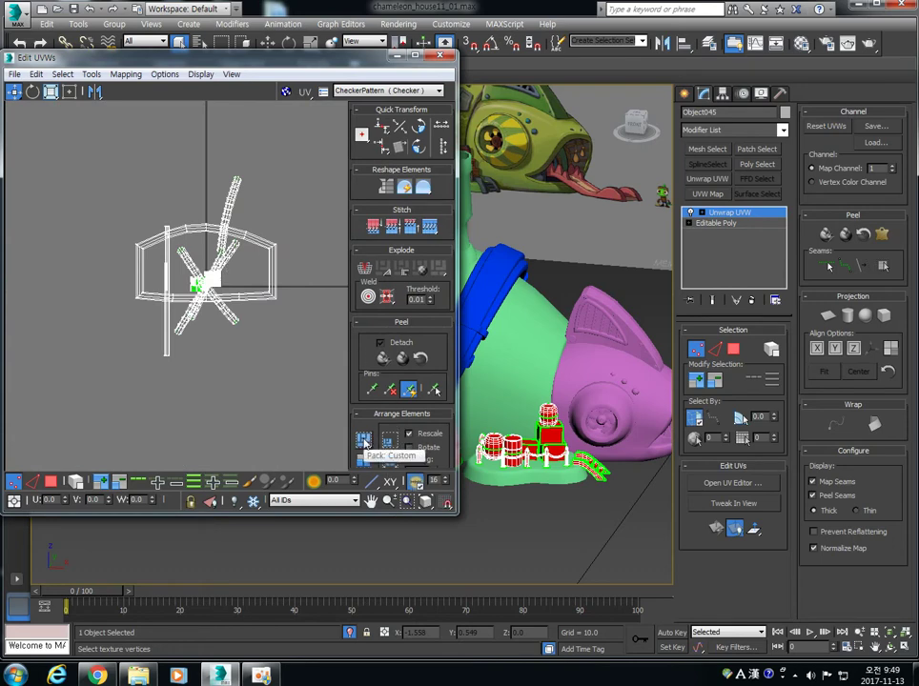
Step: Pack the house-and-props shells into the UV square with Pack: Custom and Rescale enabled
left_click(363, 440)
scroll(212, 275, "up", 12)
scroll(212, 276, "down", 2)
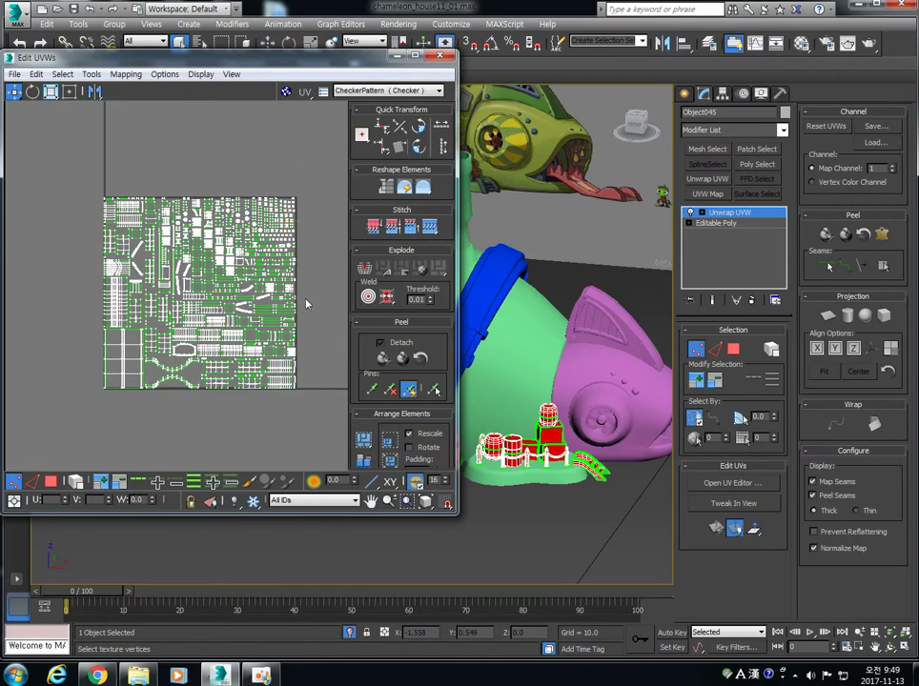
Step: Isolate the house-and-props object and frame the small arched house for close UV work
left_click_drag(273, 55, 174, 55)
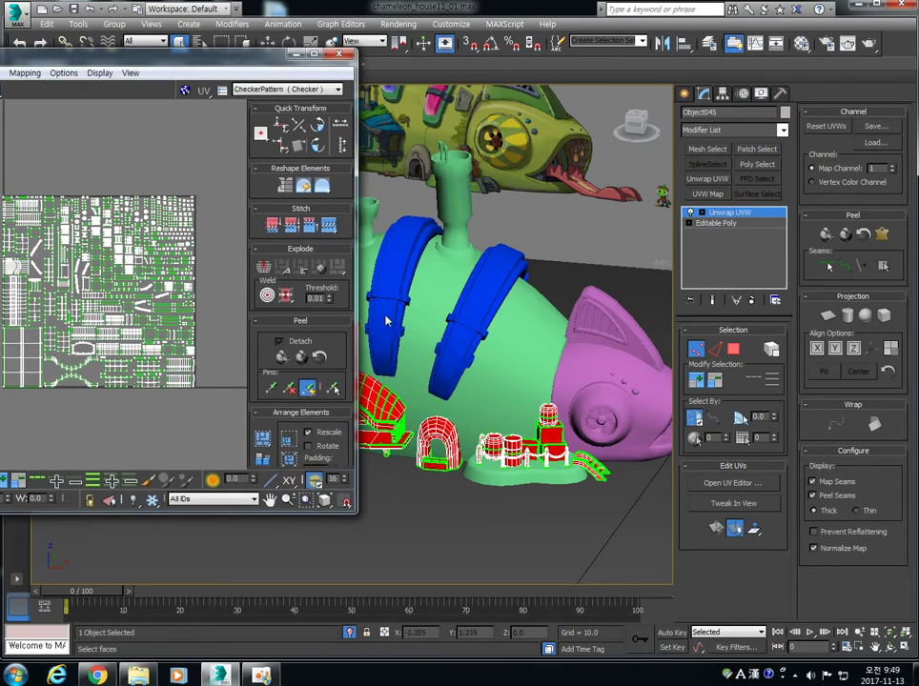
middle_click_drag(386, 322, 570, 265, "alt")
middle_click_drag(426, 283, 463, 315, "alt")
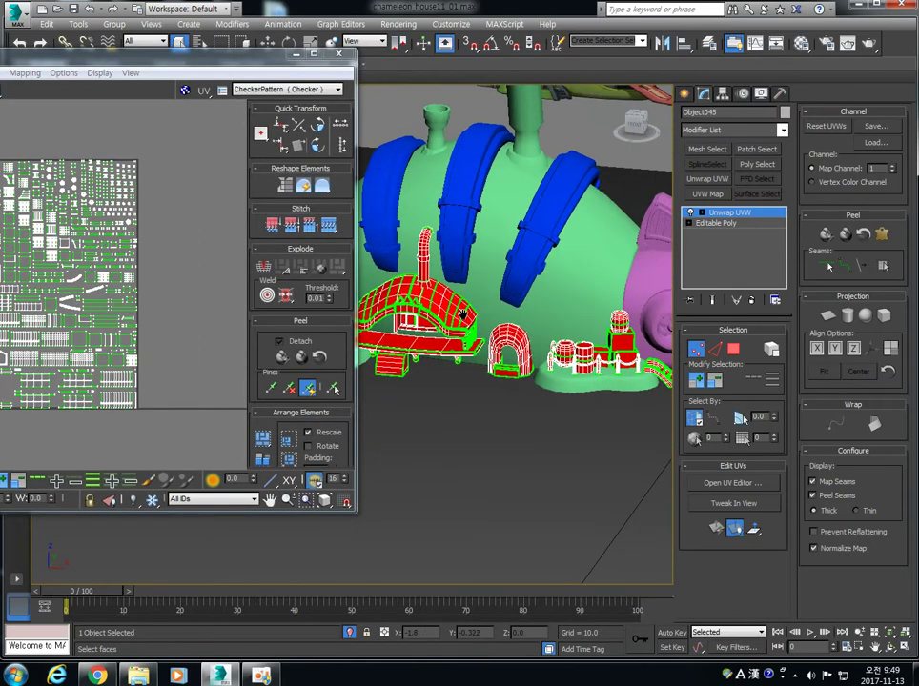
middle_click_drag(534, 314, 581, 326, "alt")
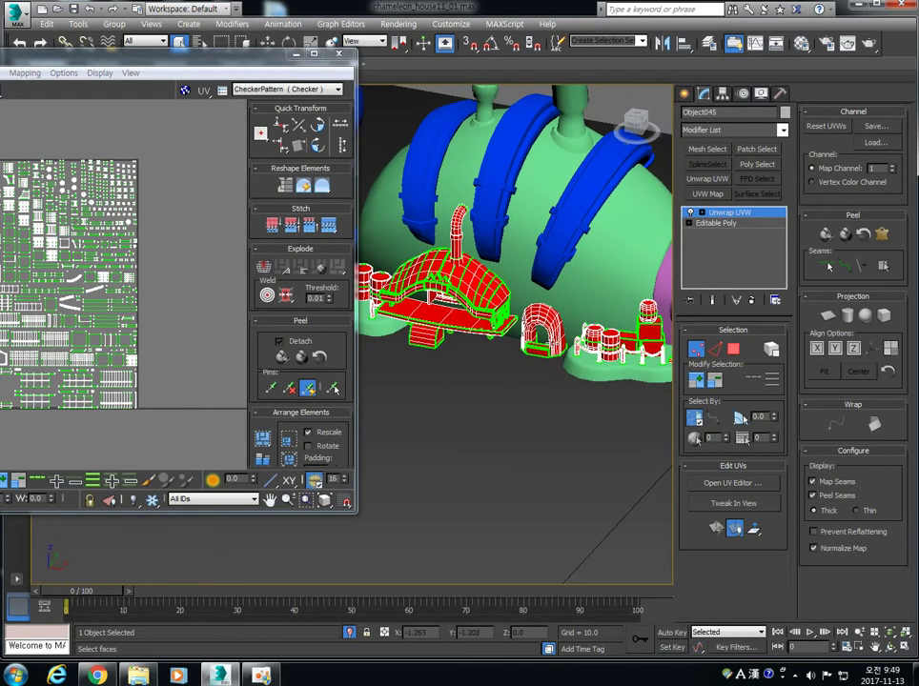
middle_click_drag(418, 256, 416, 263, "alt")
key("alt+q")
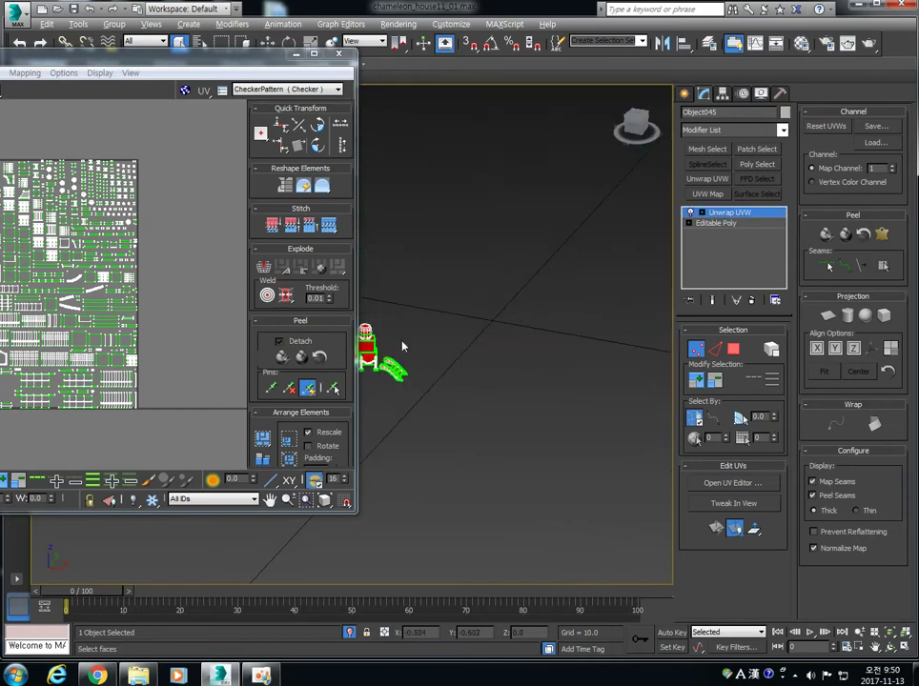
scroll(456, 332, "up", 3)
middle_click_drag(456, 335, 547, 326)
scroll(546, 322, "down", 4)
middle_click_drag(162, 291, 240, 267)
middle_click_drag(437, 292, 558, 302)
middle_click_drag(457, 271, 470, 299)
scroll(470, 297, "up", 3)
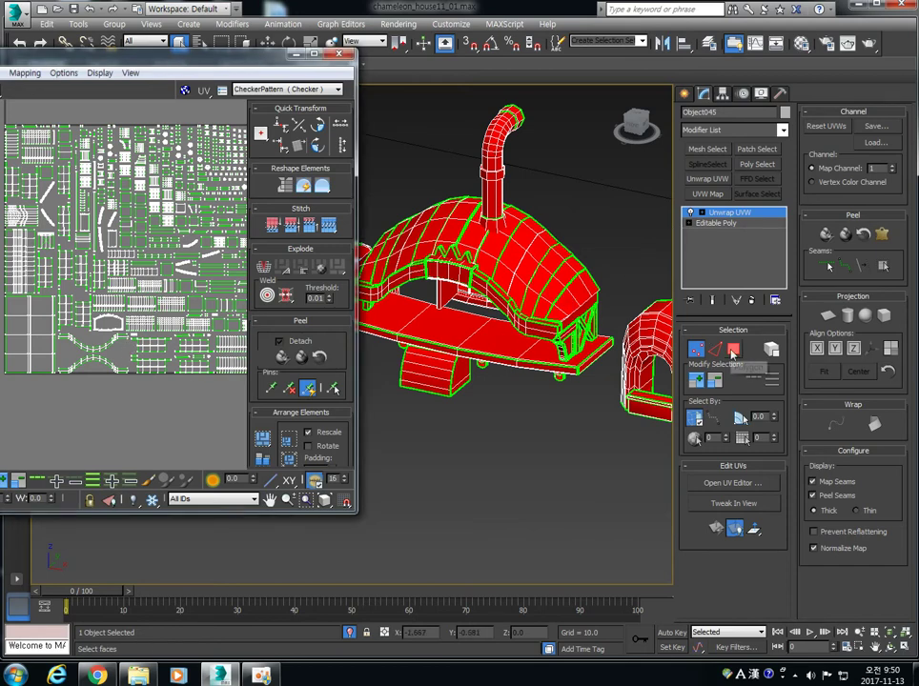
Step: Switch to polygon selection and select the small house's roof segments from the open end up to the chimney
left_click(735, 352)
left_click(575, 298)
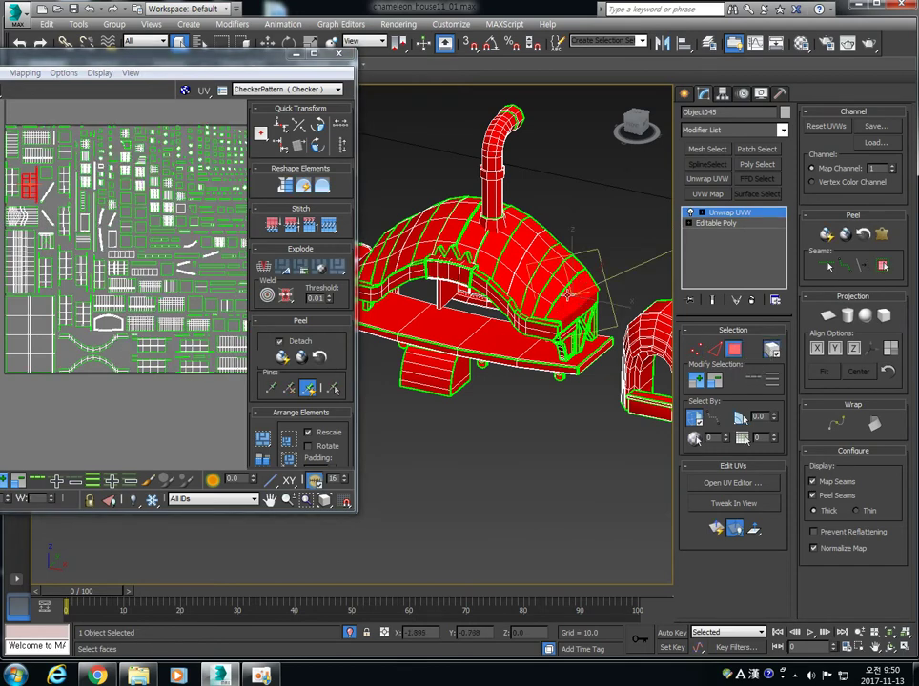
left_click(559, 289, "ctrl")
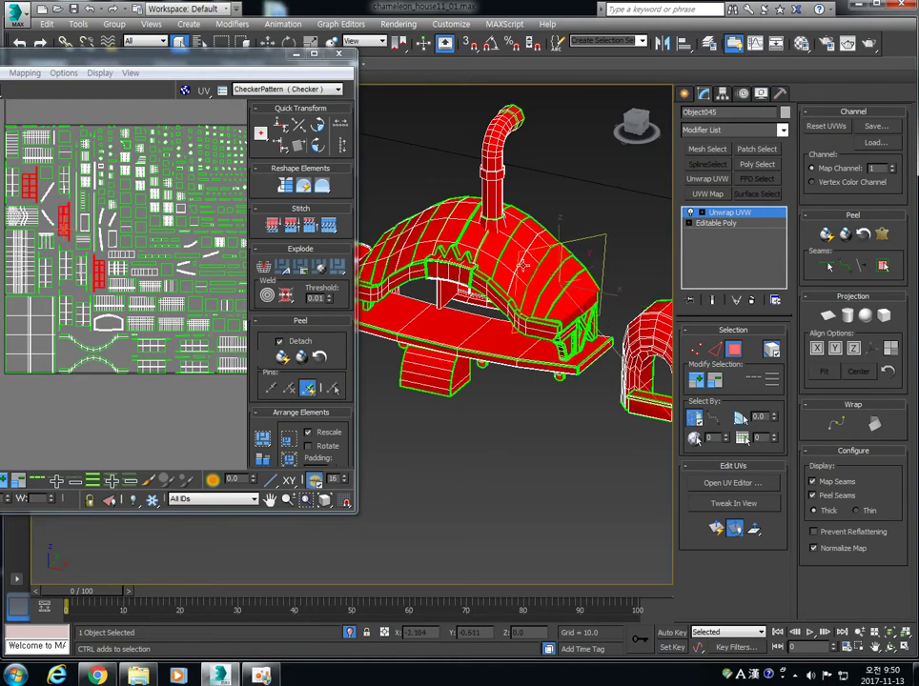
left_click(491, 249, "ctrl")
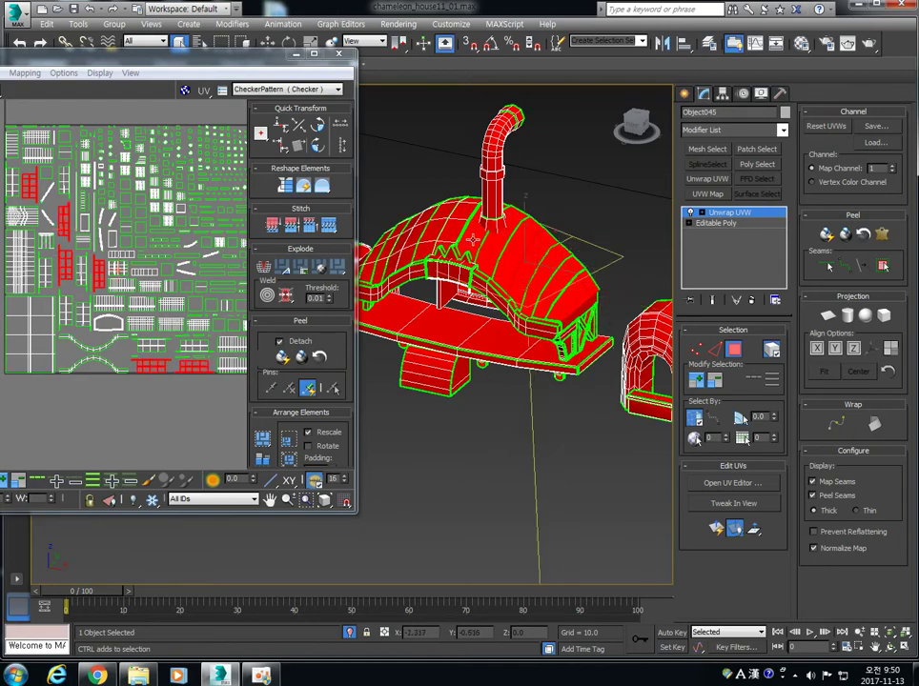
left_click(466, 232, "ctrl")
Step: Change the roof material's diffuse color from red to light pink so the selected faces stand out
key("m")
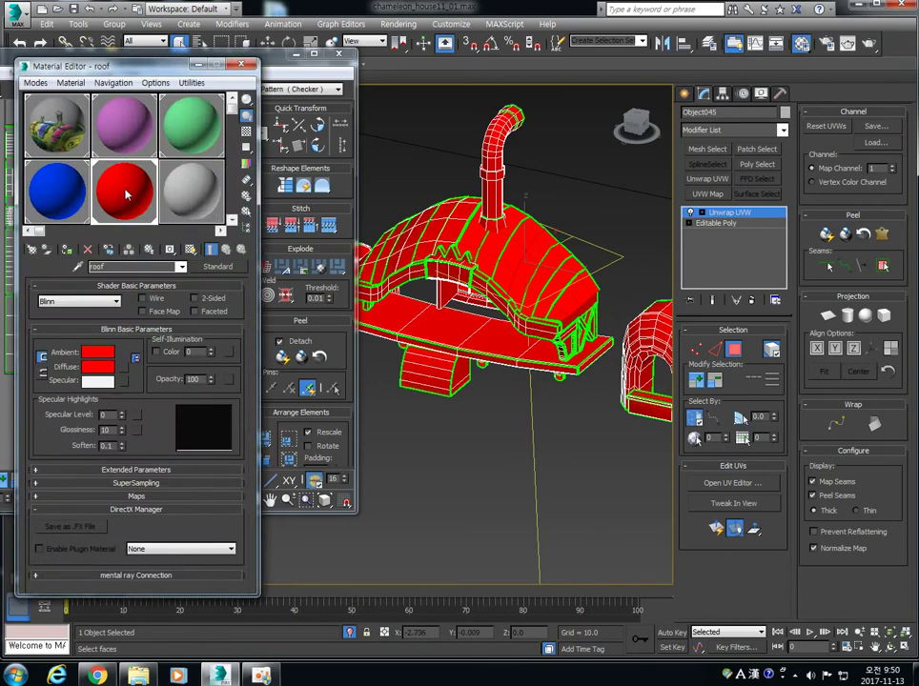
left_click(100, 370)
left_click_drag(385, 82, 386, 122)
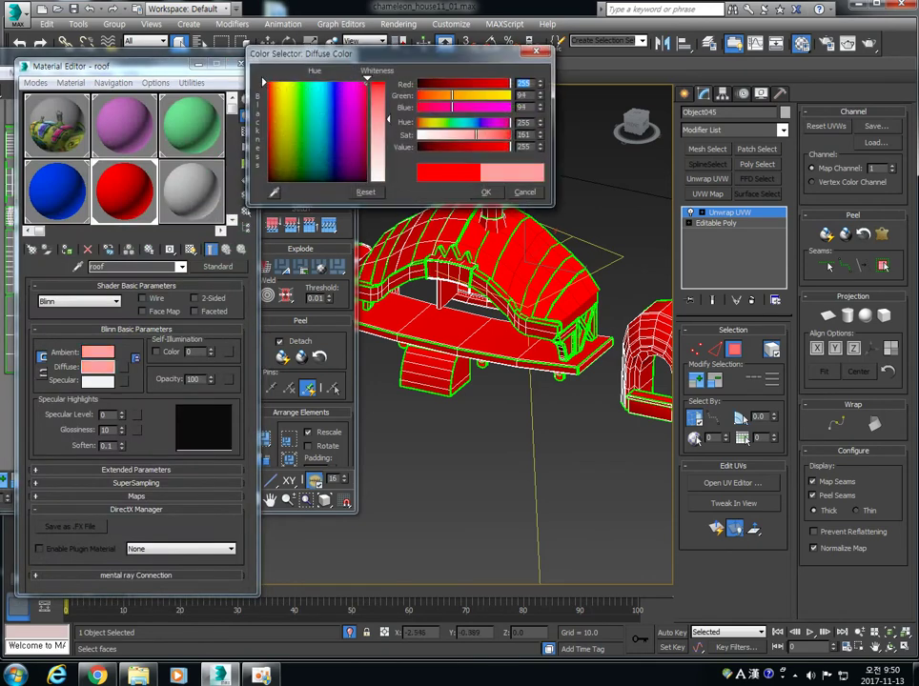
left_click(487, 193)
left_click(244, 64)
Step: Add the remaining roof segments to the selection and move all the roof shells outside the UV square
middle_click_drag(534, 296, 592, 307)
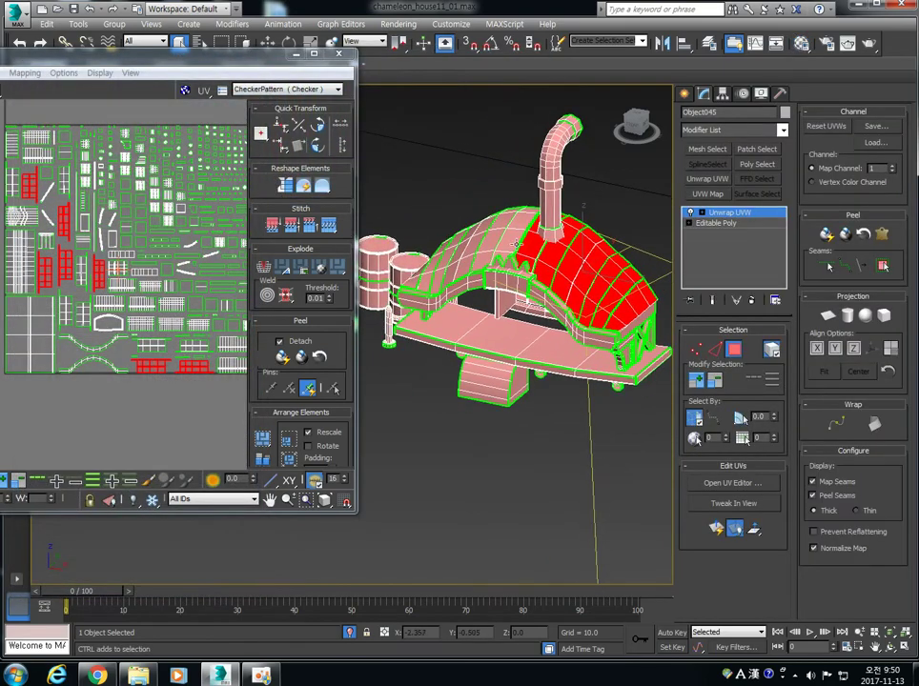
left_click(509, 242, "ctrl")
left_click(488, 243, "ctrl")
left_click(475, 245, "ctrl")
middle_click_drag(427, 289, 463, 298, "alt")
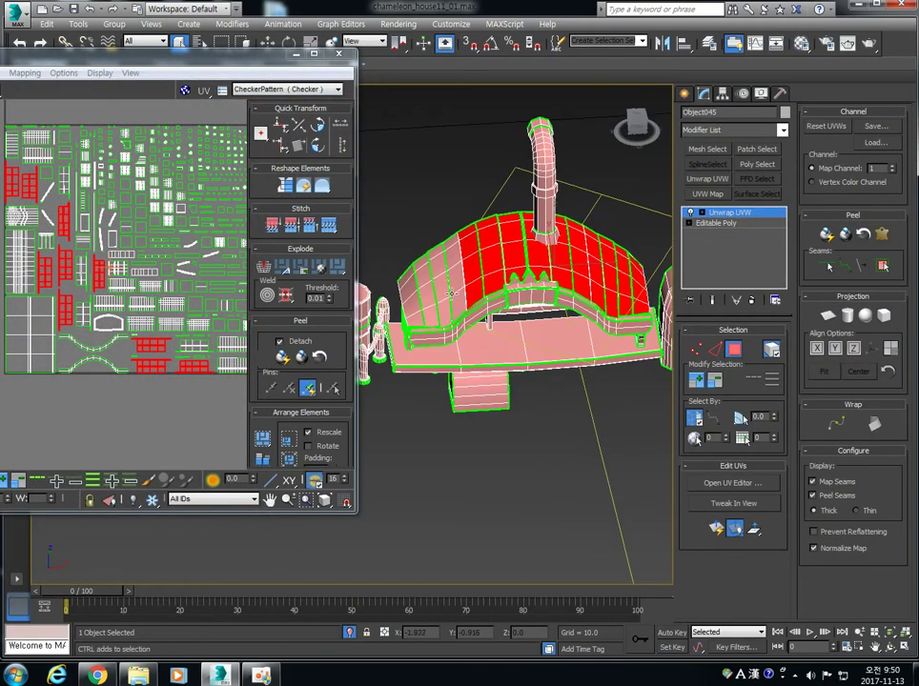
left_click(456, 276, "ctrl")
left_click(445, 282, "ctrl")
left_click(429, 288, "ctrl")
left_click(412, 291, "ctrl")
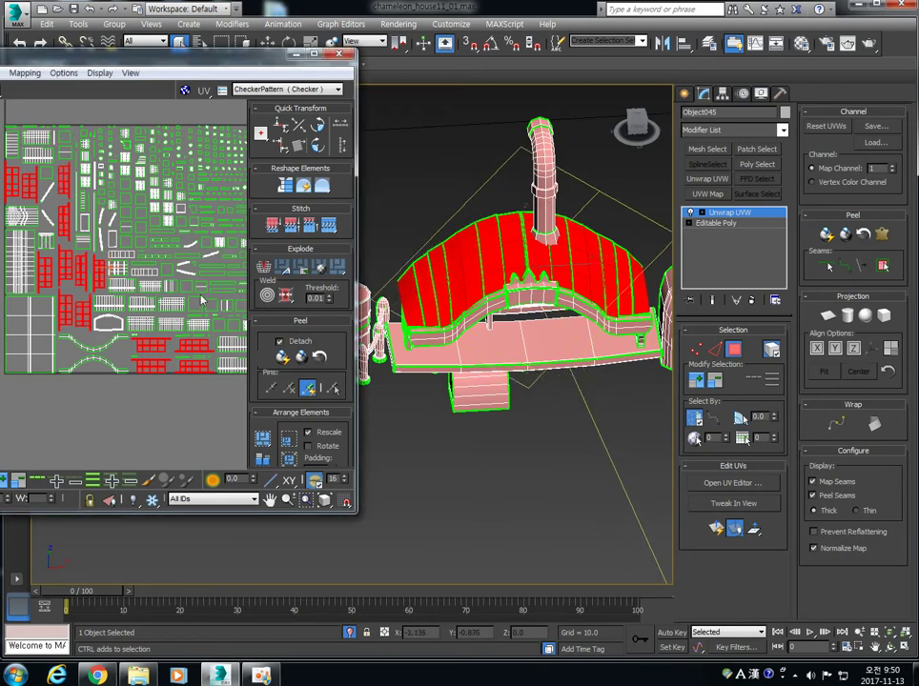
middle_click_drag(136, 312, 167, 272)
scroll(167, 274, "down", 5)
left_click_drag(145, 270, 29, 249)
Step: Select the curved trim along the roof's front edge and move its shells outside the UV square
middle_click_drag(450, 306, 440, 276, "alt")
left_click(455, 307)
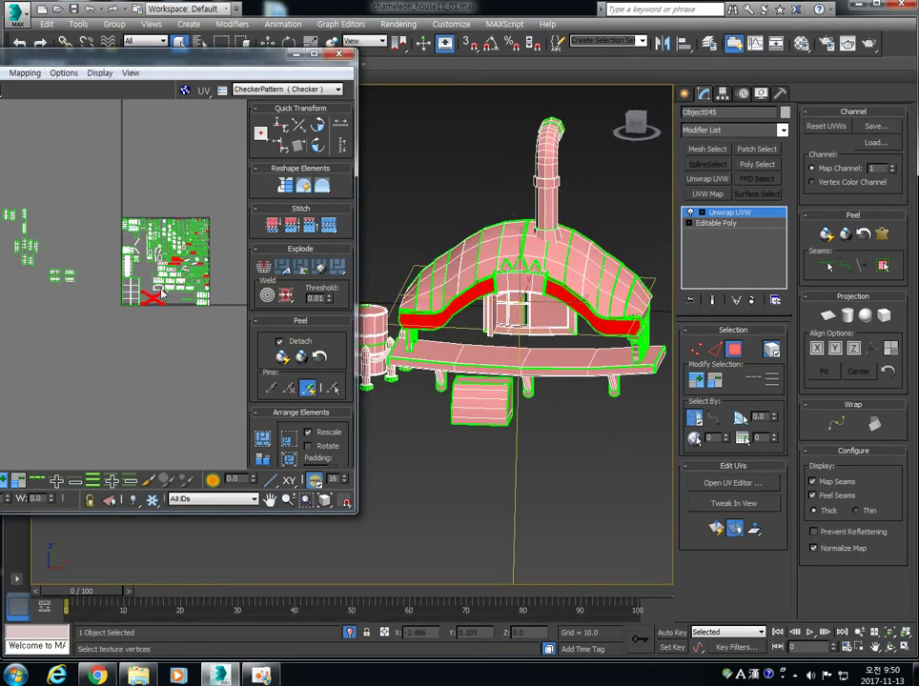
scroll(152, 272, "up", 5)
scroll(193, 282, "down", 5)
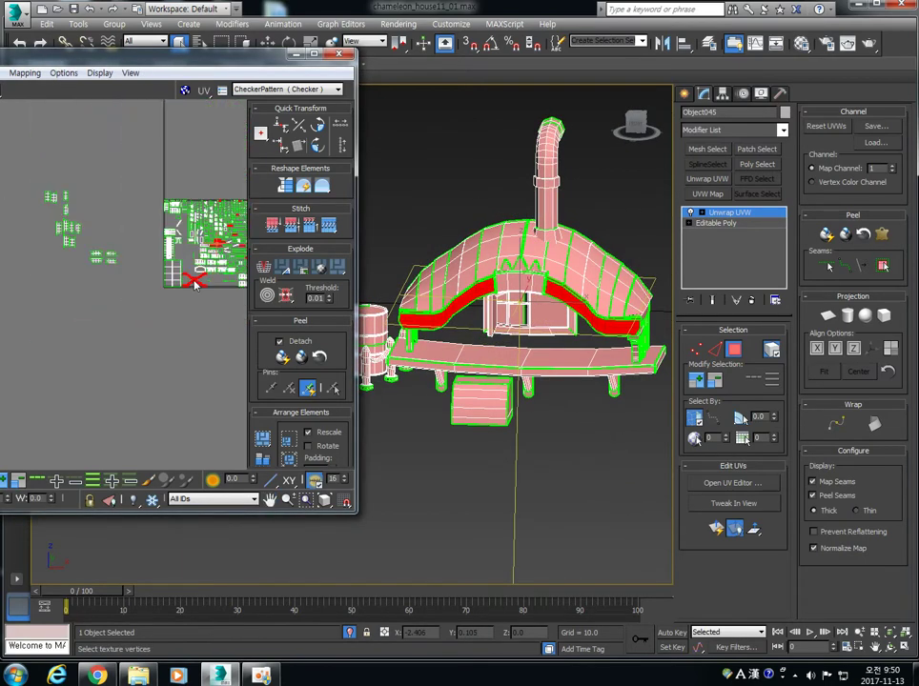
left_click_drag(196, 276, 13, 332)
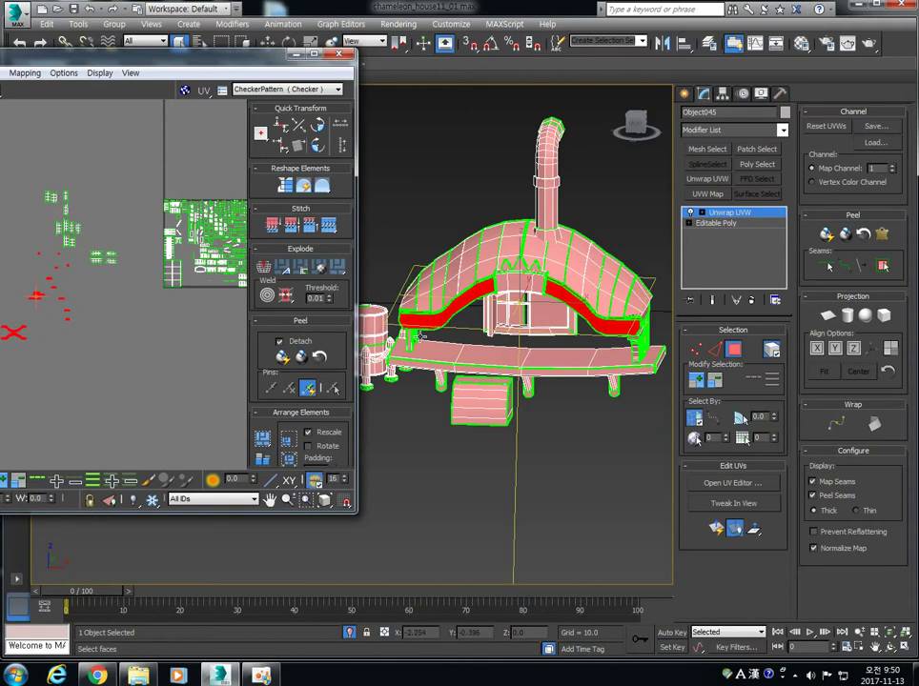
Step: Move the deck's shells and the shells of the slatted box below it outside the UV square
left_click(217, 285)
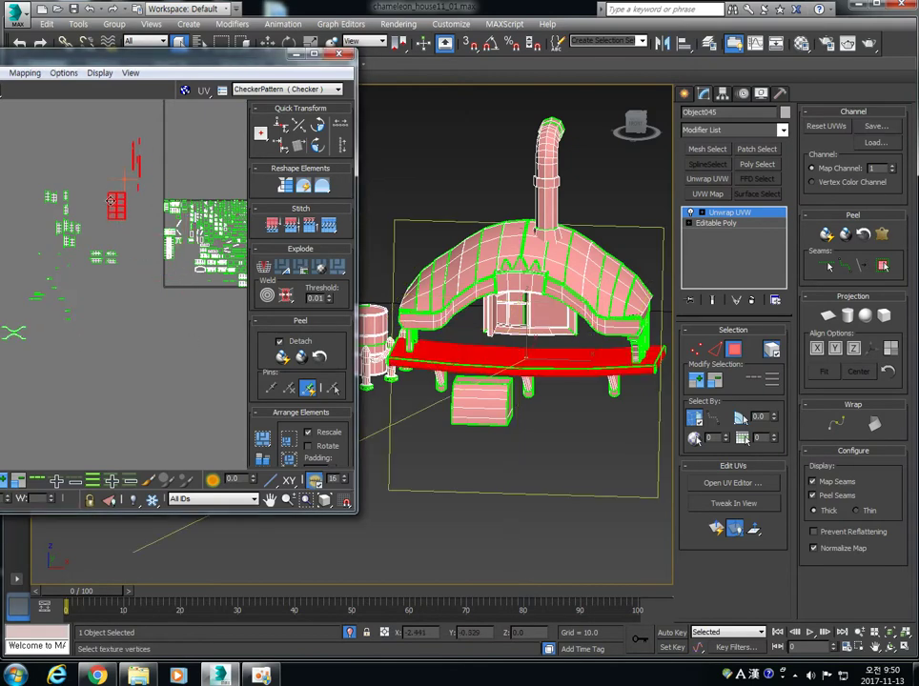
left_click(477, 405)
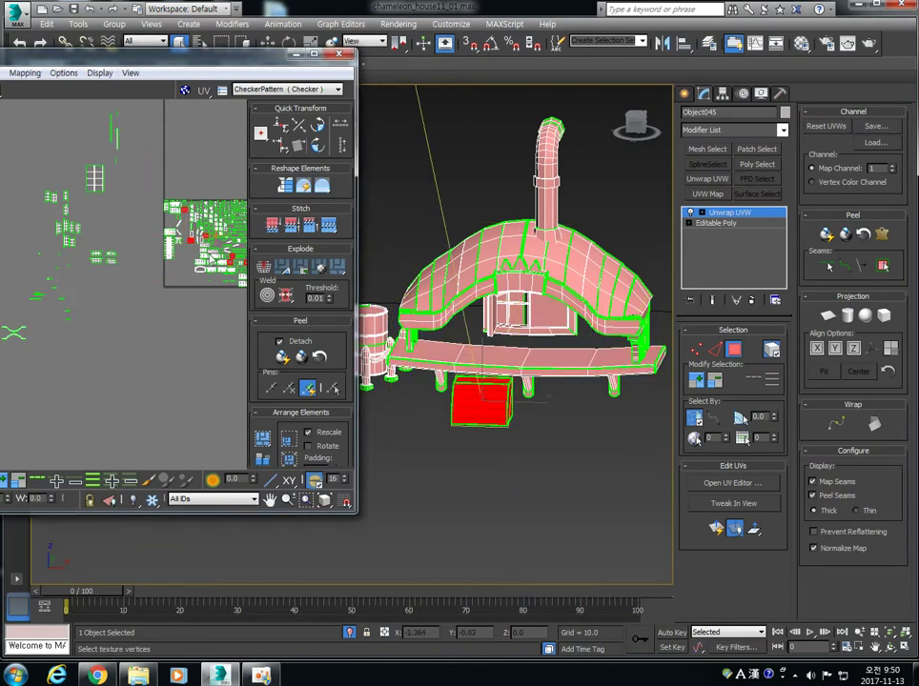
left_click_drag(191, 240, 179, 205)
Step: Examine the UV shells of the two drums, the wooden barrel and the rope post by selecting each in turn
middle_click_drag(427, 328, 510, 329)
scroll(510, 329, "up", 3)
middle_click_drag(228, 247, 149, 277)
scroll(153, 276, "up", 4)
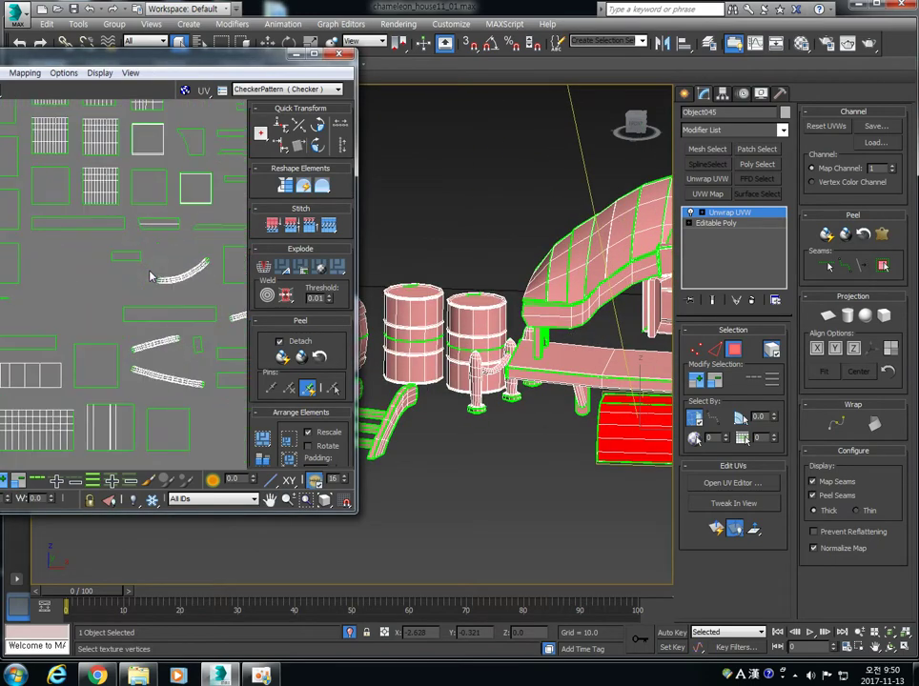
scroll(152, 275, "down", 3)
left_click(483, 329)
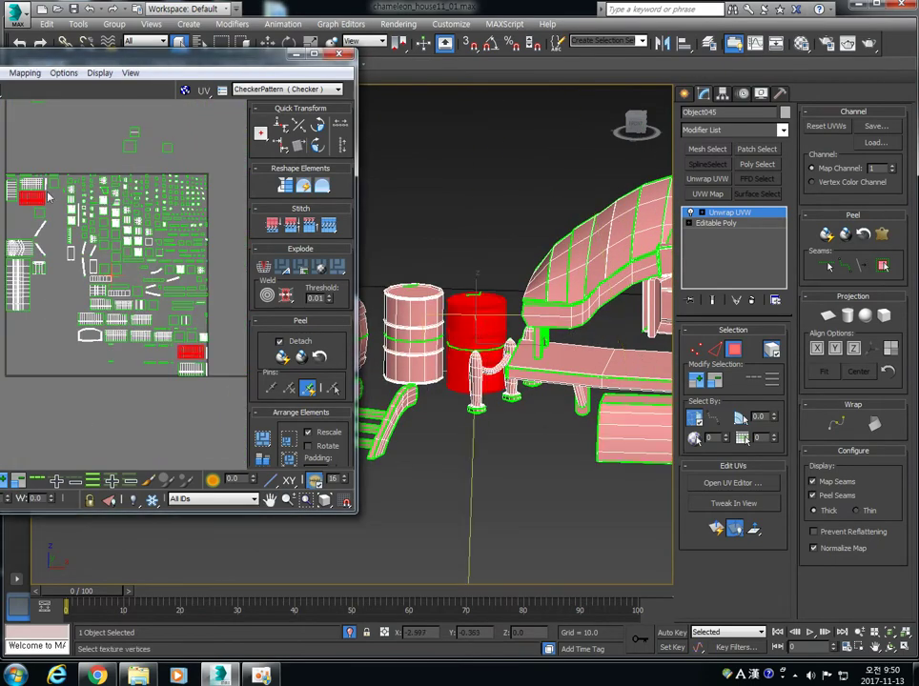
middle_click_drag(37, 149, 70, 167)
scroll(67, 179, "up", 3)
left_click(415, 314)
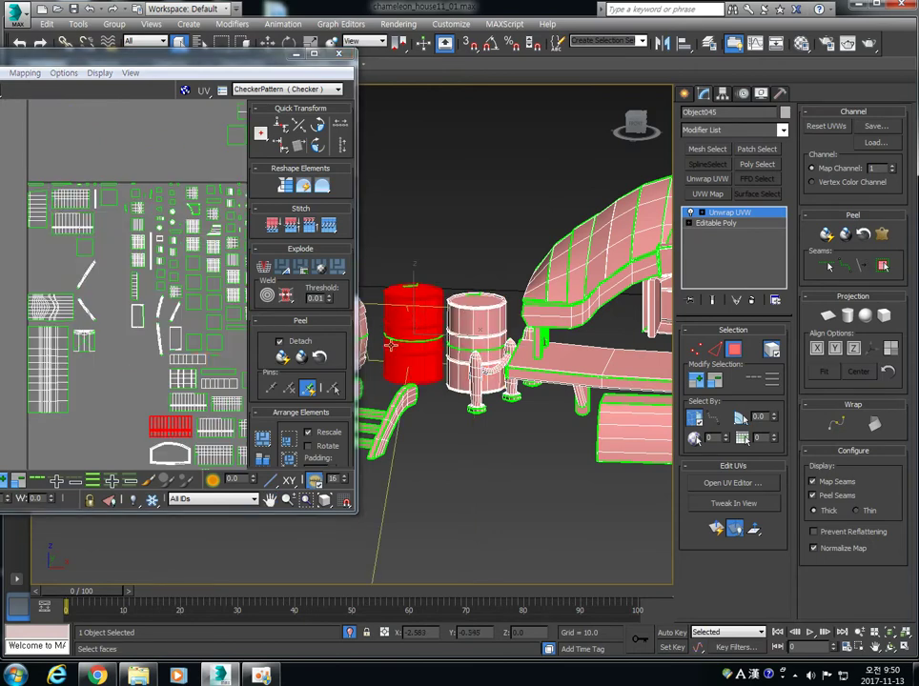
middle_click_drag(452, 341, 531, 336)
scroll(532, 335, "up", 3)
left_click(382, 294)
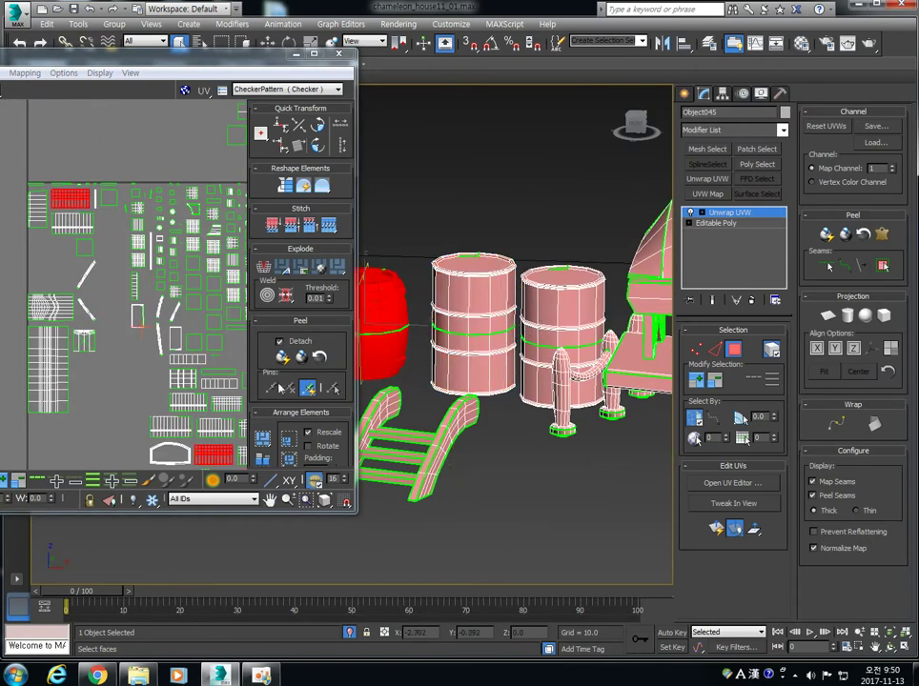
middle_click_drag(488, 379, 546, 335)
left_click(395, 322)
scroll(209, 365, "up", 3)
middle_click_drag(209, 365, 118, 314)
middle_click_drag(175, 256, 98, 301)
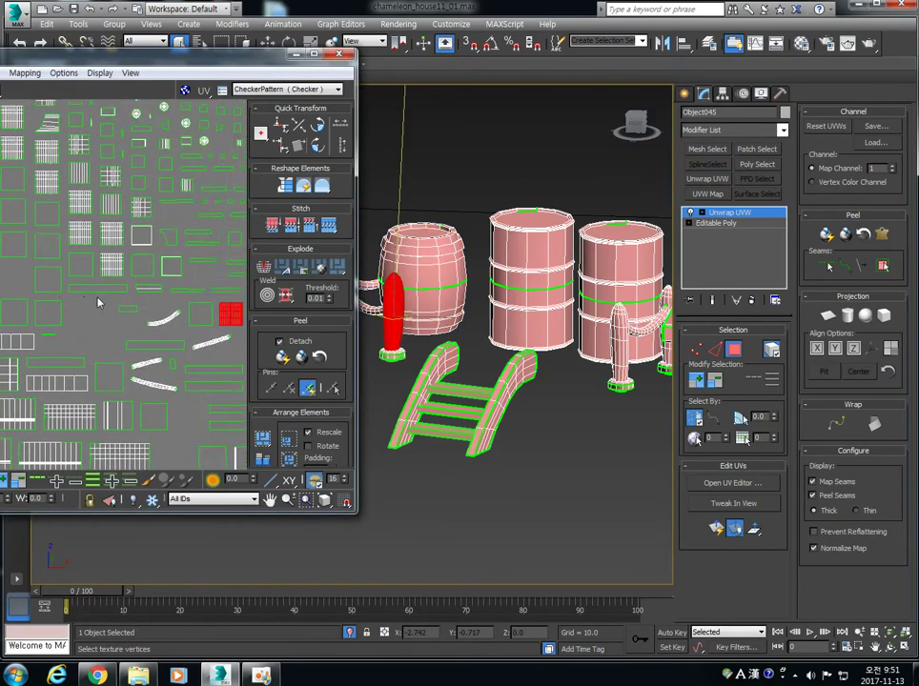
scroll(98, 301, "down", 4)
scroll(137, 324, "up", 6)
Step: Inspect the UV shells of the small stairs' side rail and individual steps
left_click(441, 368)
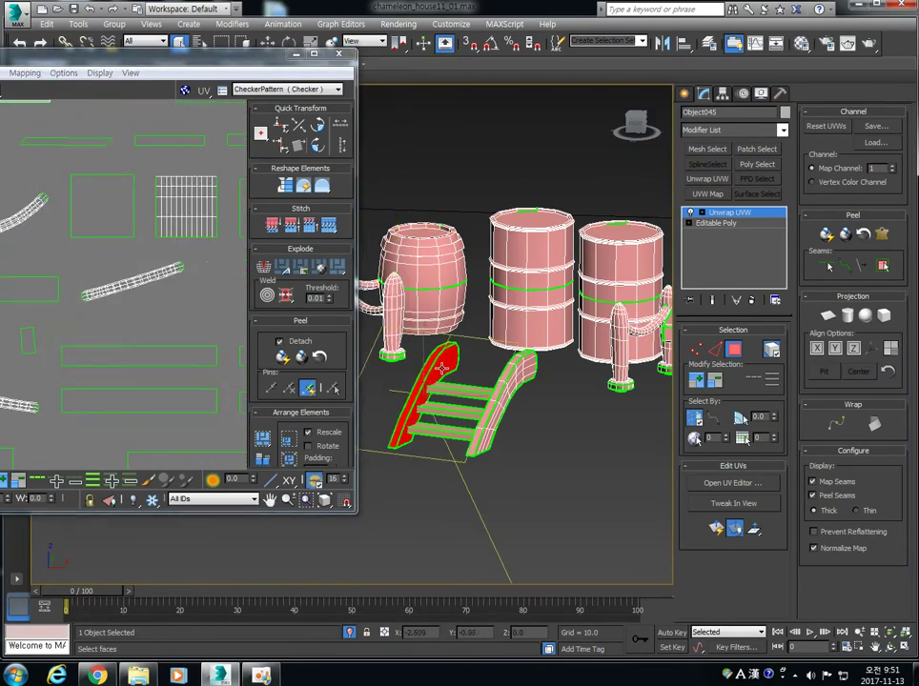
scroll(162, 293, "down", 5)
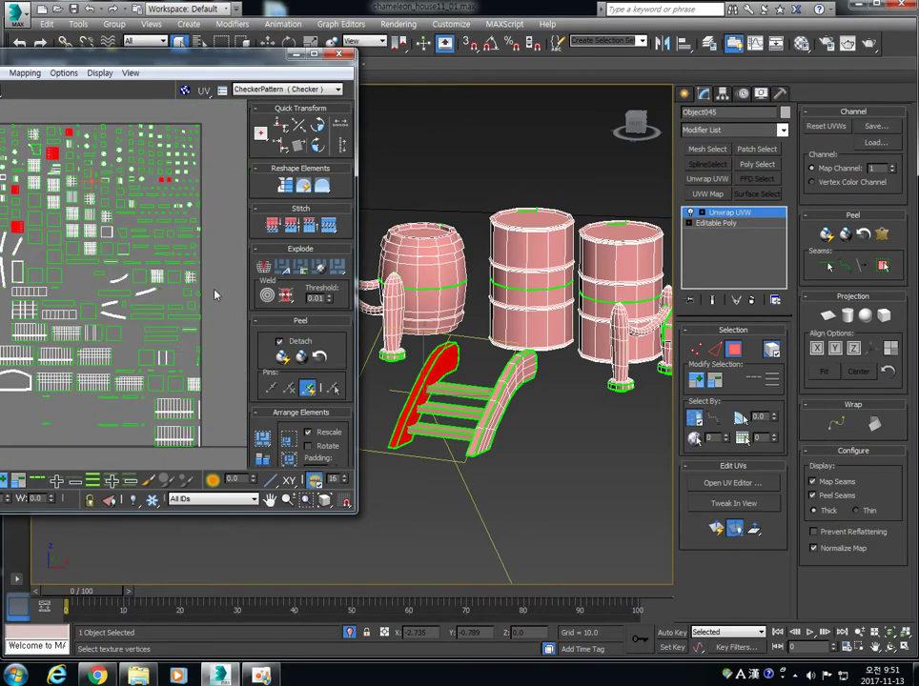
scroll(152, 272, "up", 5)
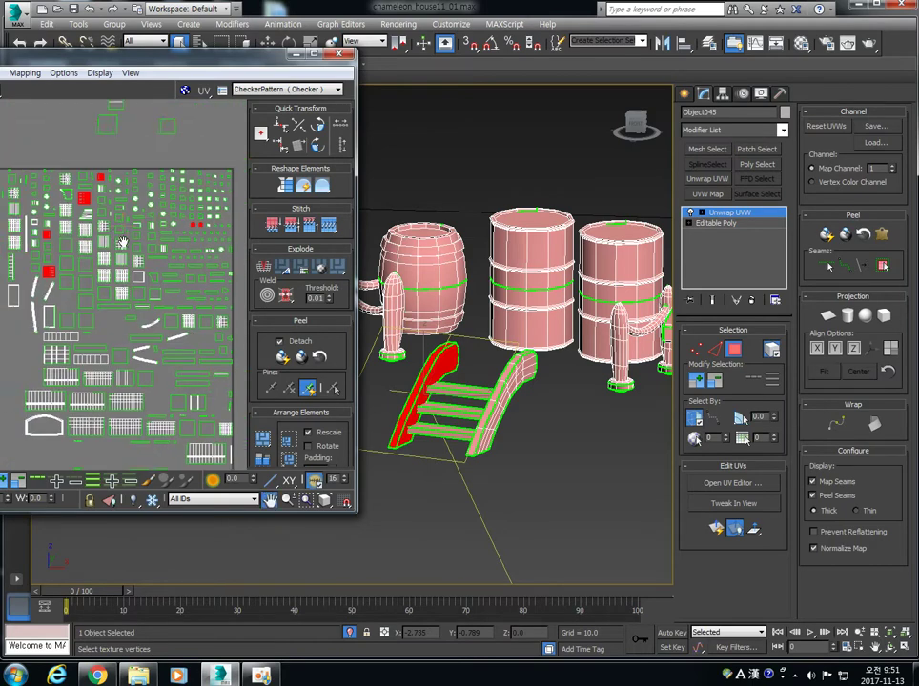
left_click(461, 391)
left_click(460, 413)
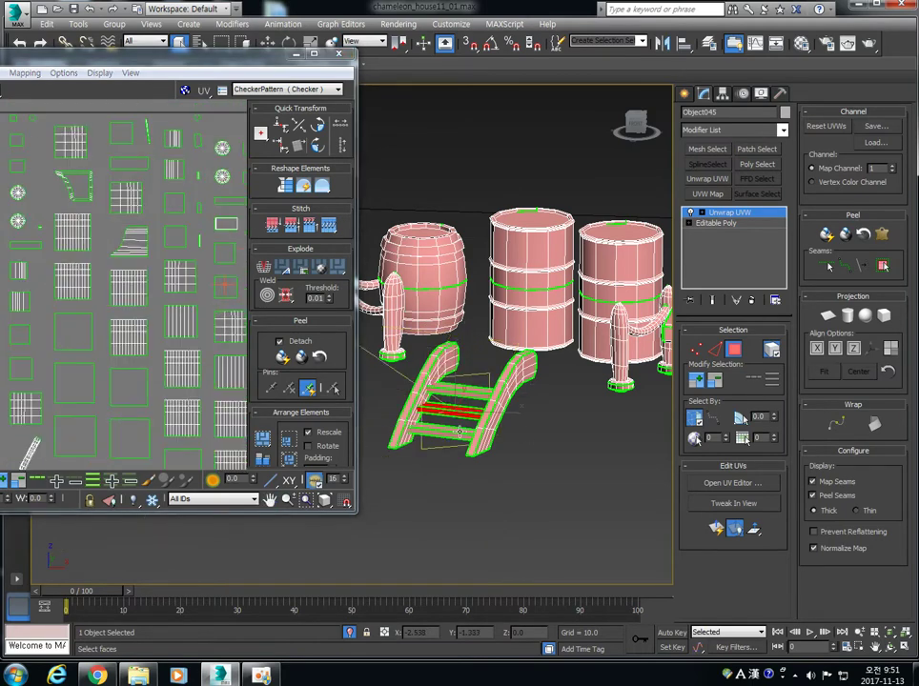
left_click(462, 434)
Step: Select the whole small stairs, apply Flatten Mapping with a polygon angle of 45, and move the resulting shells below the UV square
left_click_drag(426, 385, 521, 470)
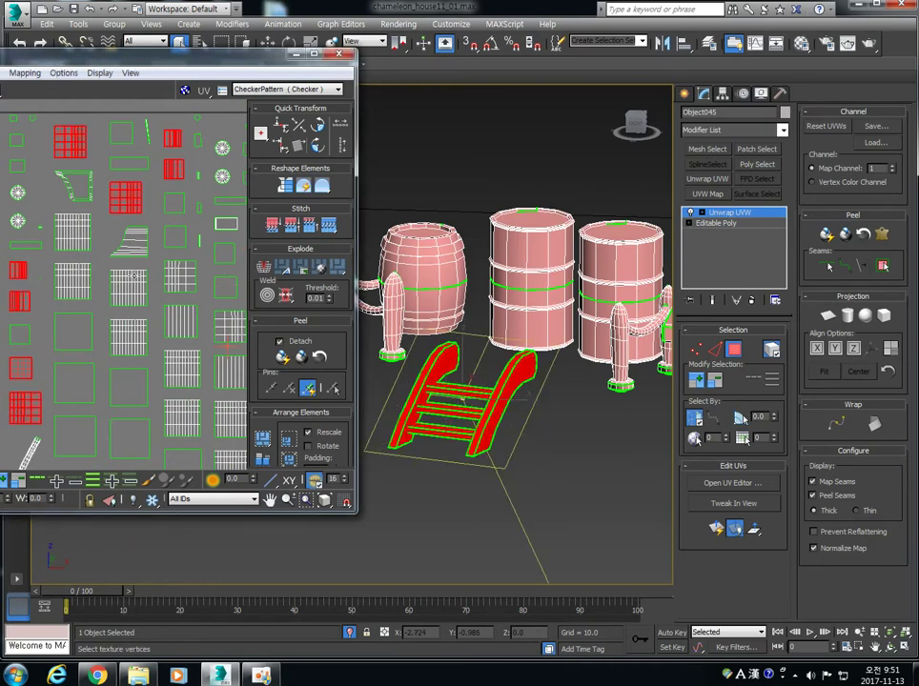
scroll(114, 275, "down", 6)
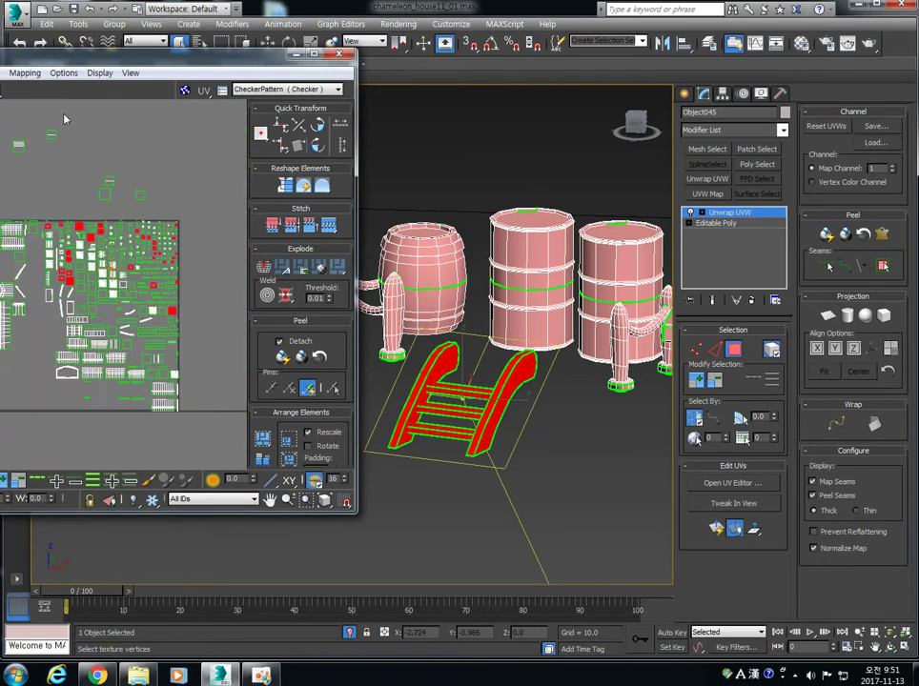
left_click_drag(97, 60, 201, 65)
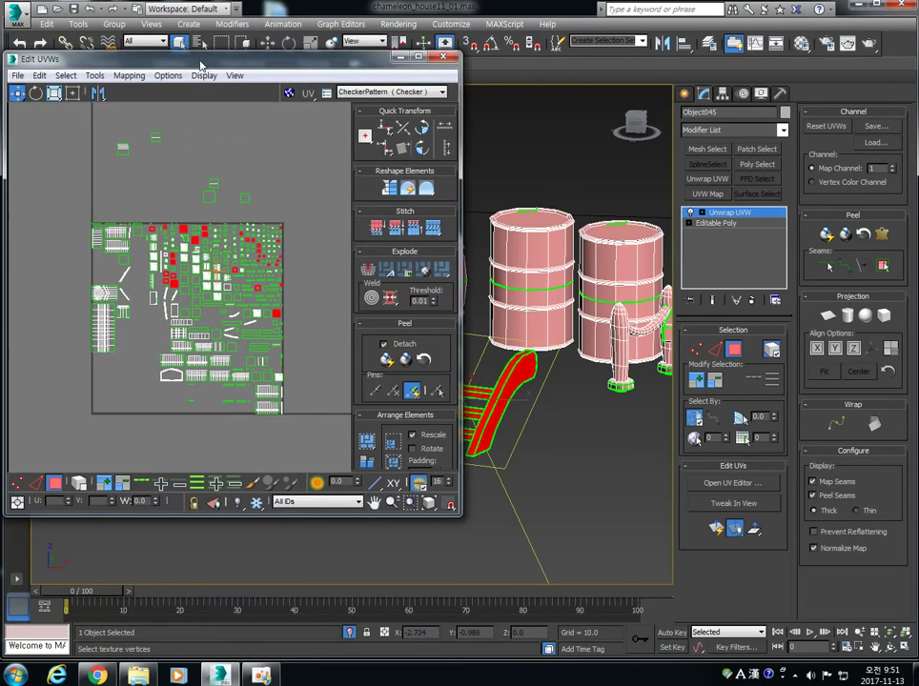
left_click(129, 76)
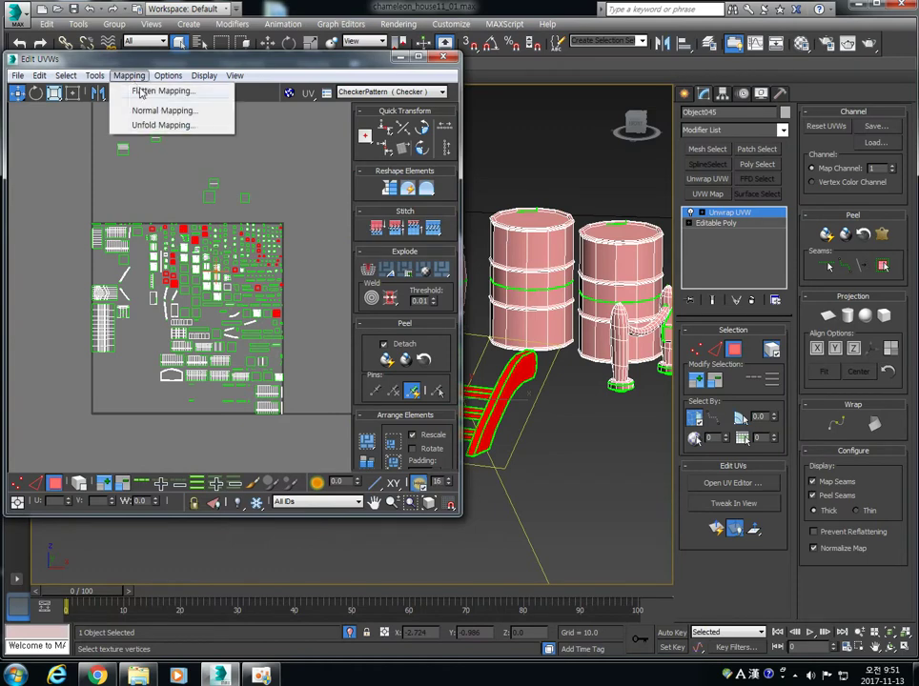
left_click(139, 90)
left_click(188, 88)
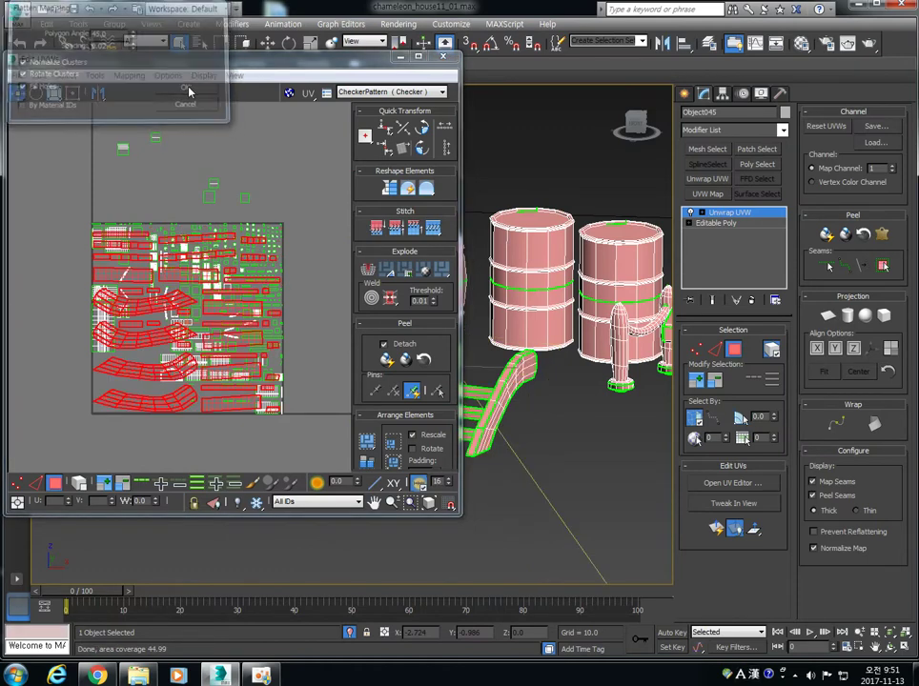
left_click_drag(191, 298, 126, 508)
Step: Inspect the UV shells of the two rope posts, their bases and the connecting rope by selecting each in turn
middle_click_drag(610, 372, 536, 366)
left_click(549, 379)
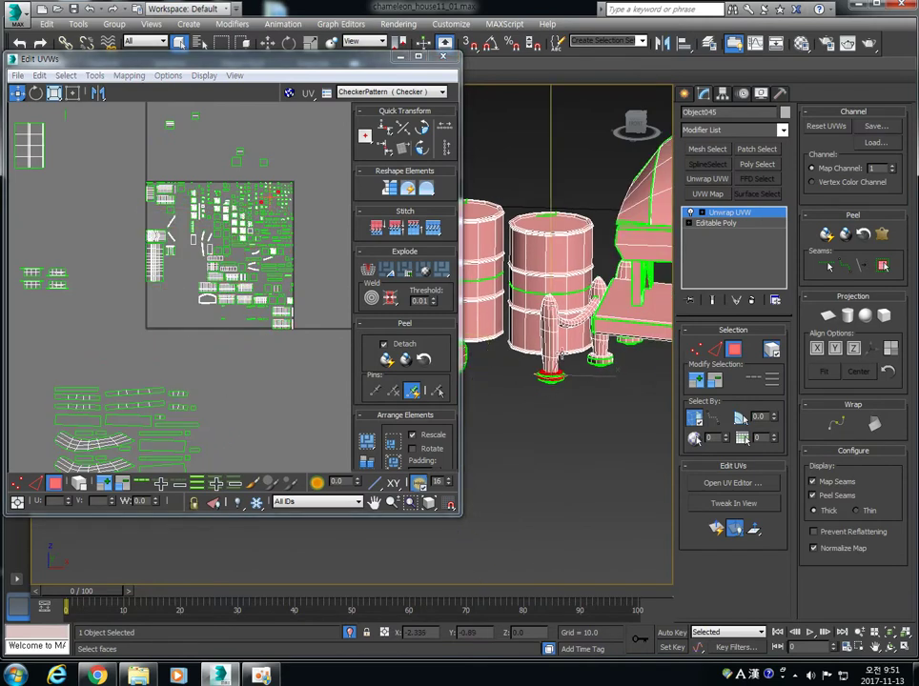
left_click(553, 351)
left_click(601, 362)
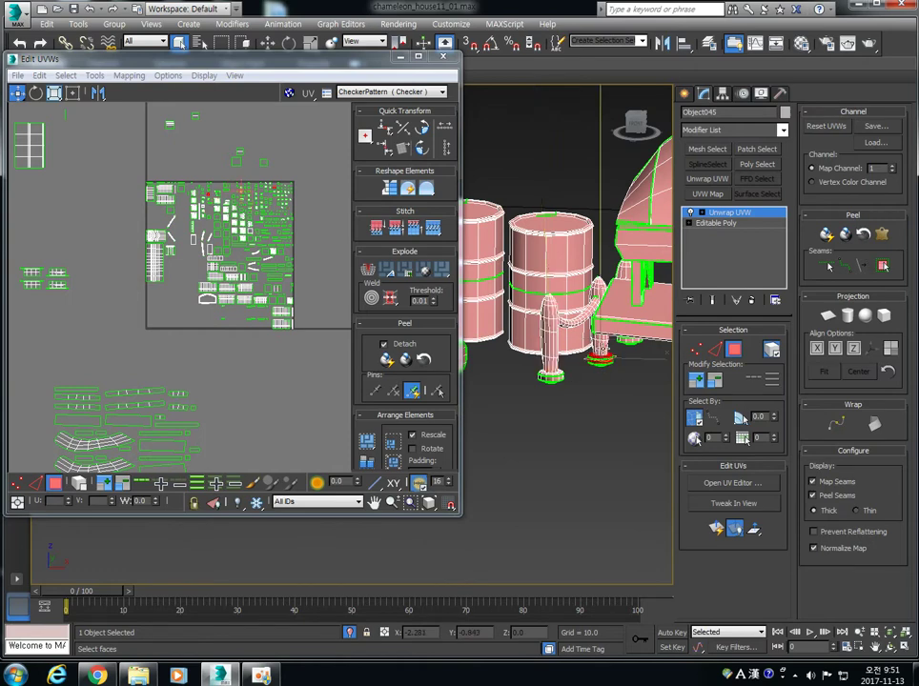
left_click(599, 343)
left_click(574, 316)
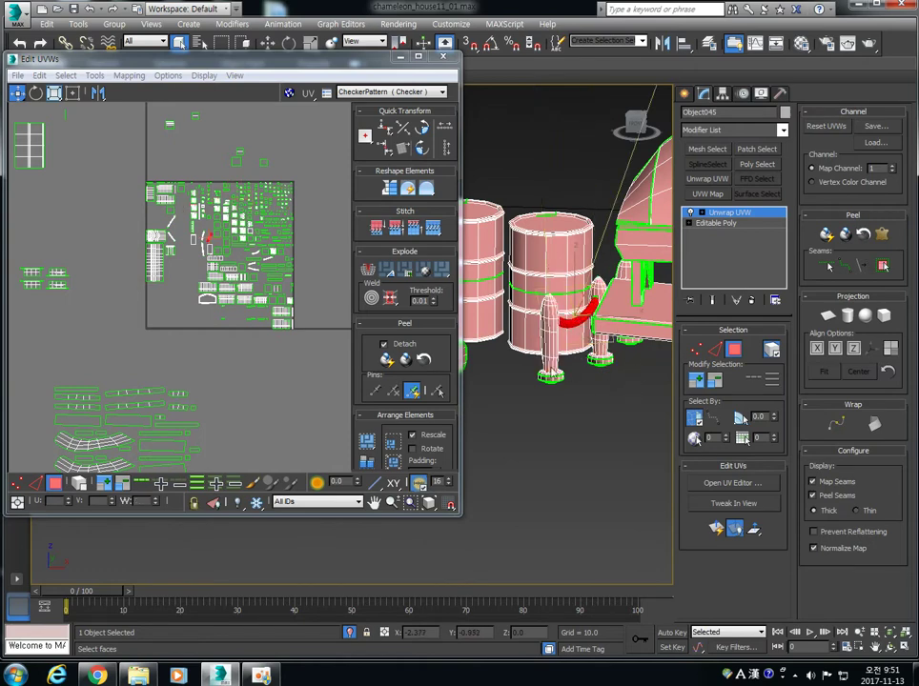
Step: Examine the connecting rope's UV shell up close, turning off element selection and picking a single face on the rope
scroll(205, 243, "up", 6)
scroll(279, 302, "up", 4)
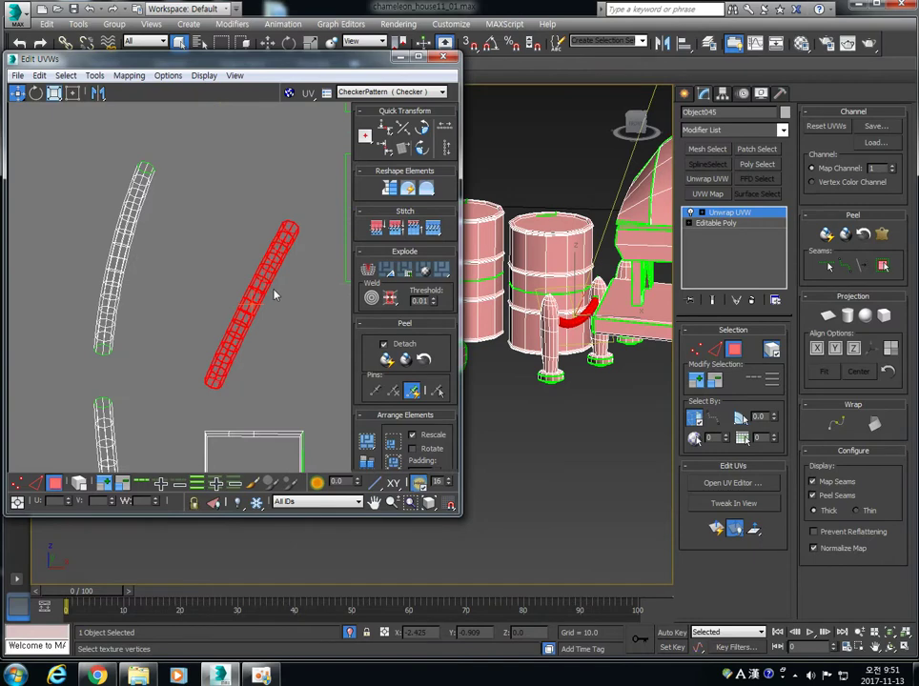
scroll(562, 330, "up", 5)
scroll(562, 330, "up", 5)
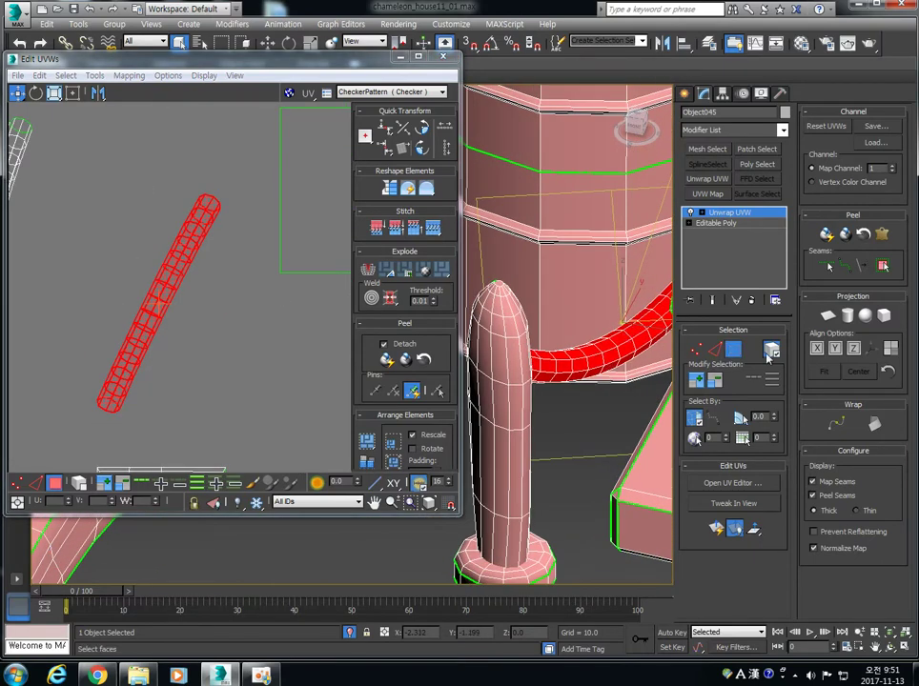
scroll(238, 247, "up", 3)
scroll(628, 377, "up", 3)
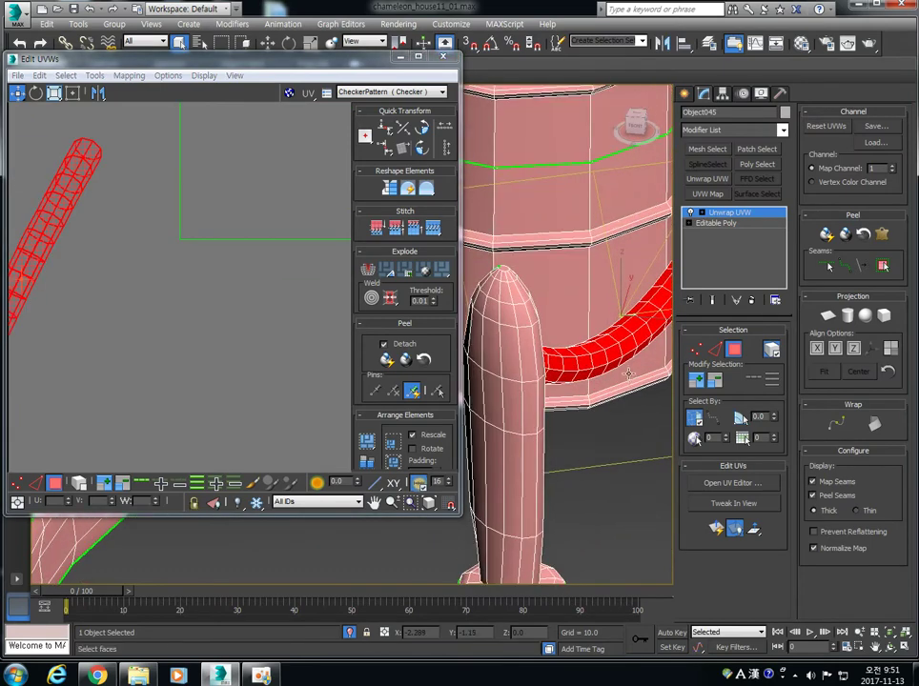
left_click(769, 351)
left_click(641, 435)
left_click(616, 348)
scroll(624, 365, "up", 3)
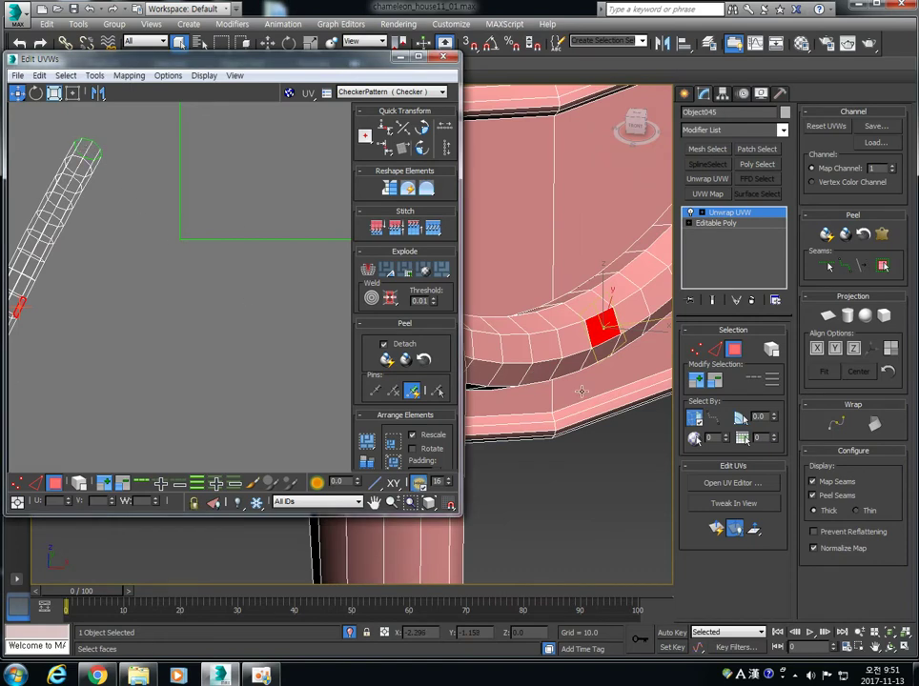
scroll(599, 400, "down", 4)
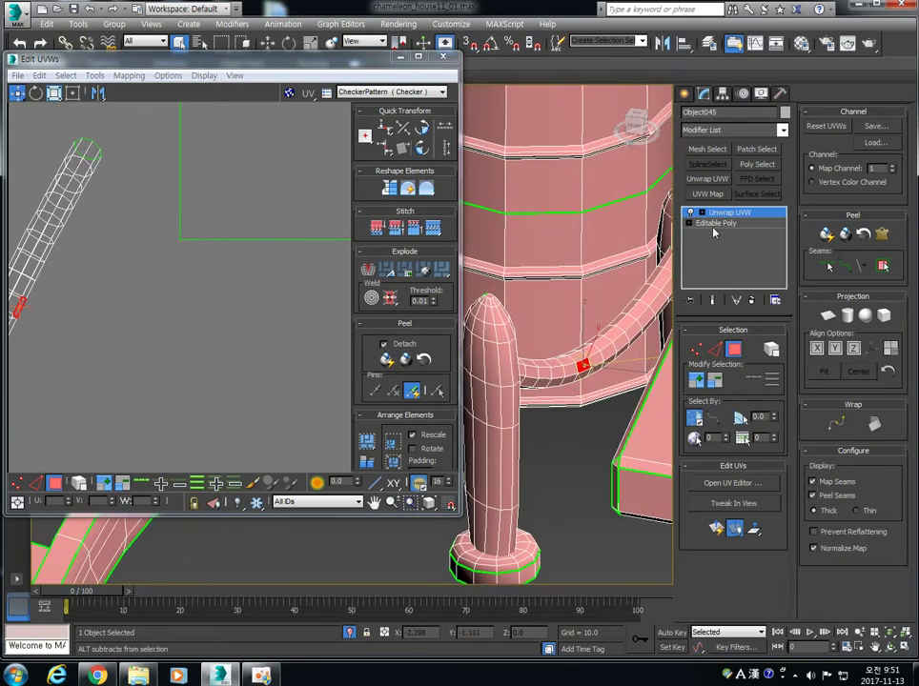
Step: Convert the unwrapped house object to an Editable Poly
right_click(624, 326)
mouse_move(708, 467)
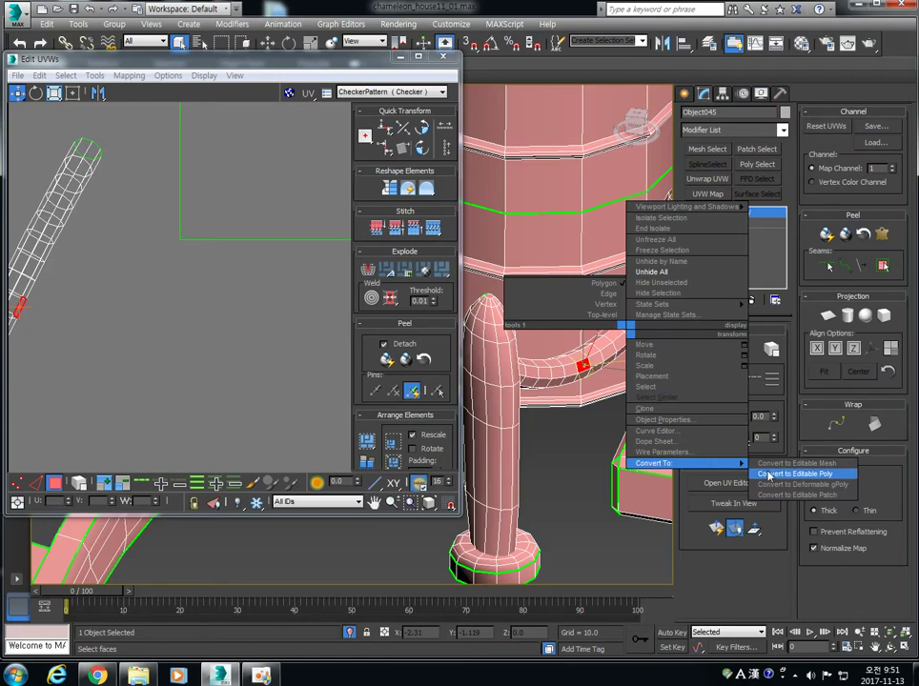
left_click(774, 474)
Step: Select the rope element between the two posts and detach it as a separate object
key("5")
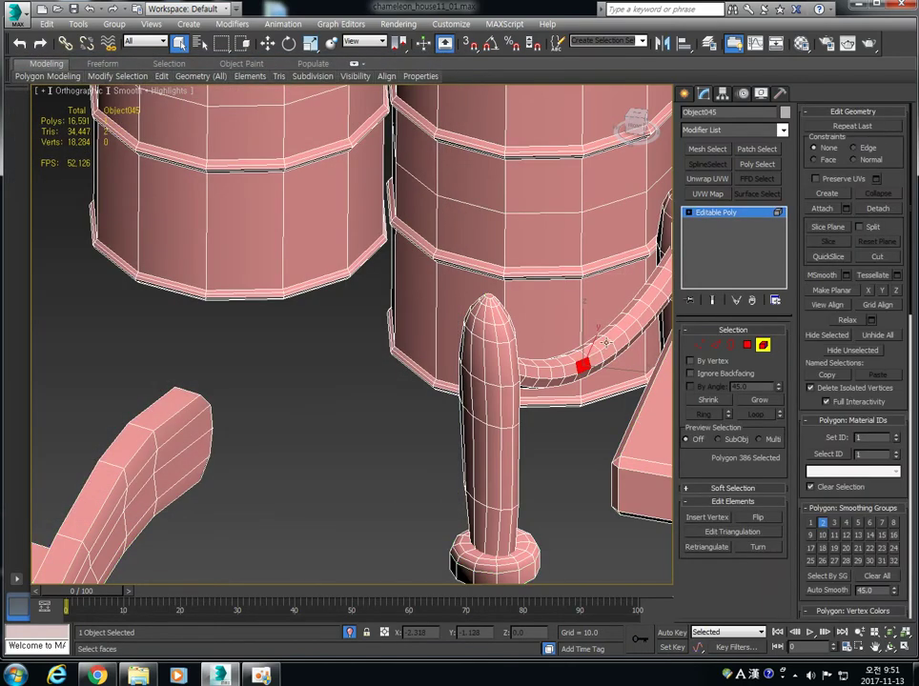
left_click(606, 341)
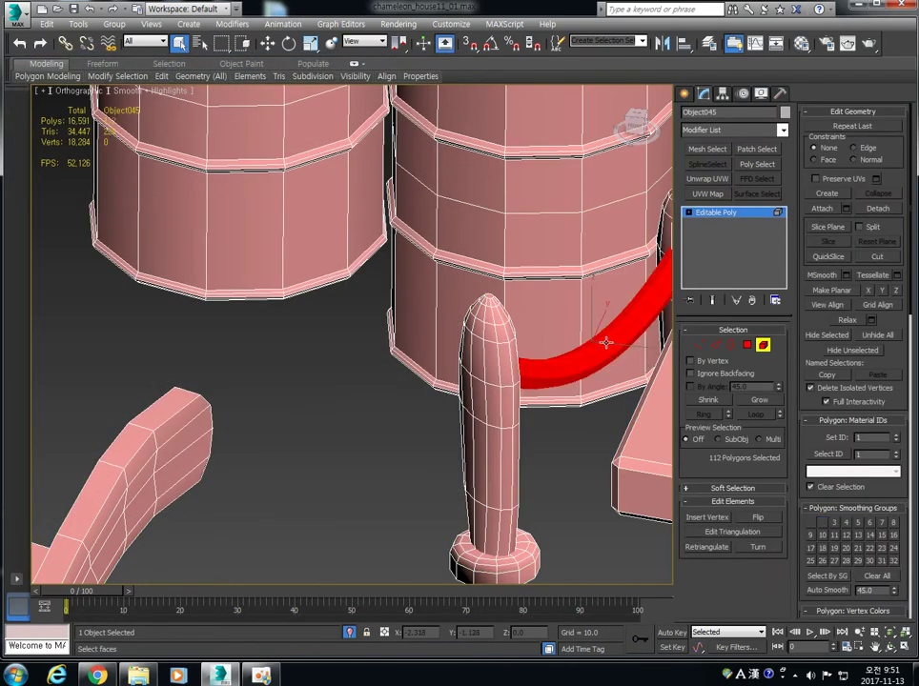
left_click(877, 208)
left_click(510, 340)
key("5")
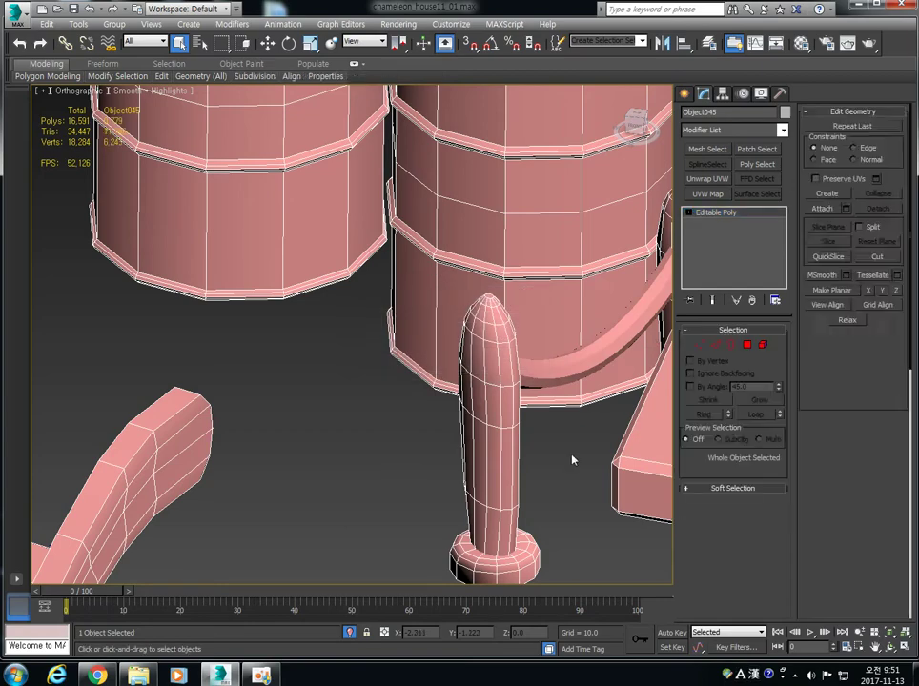
Step: Isolate the detached rope, view it from several angles and exit isolation
left_click(573, 460)
left_click(569, 370)
key("alt+q")
middle_click_drag(301, 404, 480, 354, "alt")
middle_click_drag(401, 372, 432, 381, "alt")
scroll(486, 399, "down", 5)
right_click(548, 428)
left_click(572, 381)
scroll(450, 416, "down", 3)
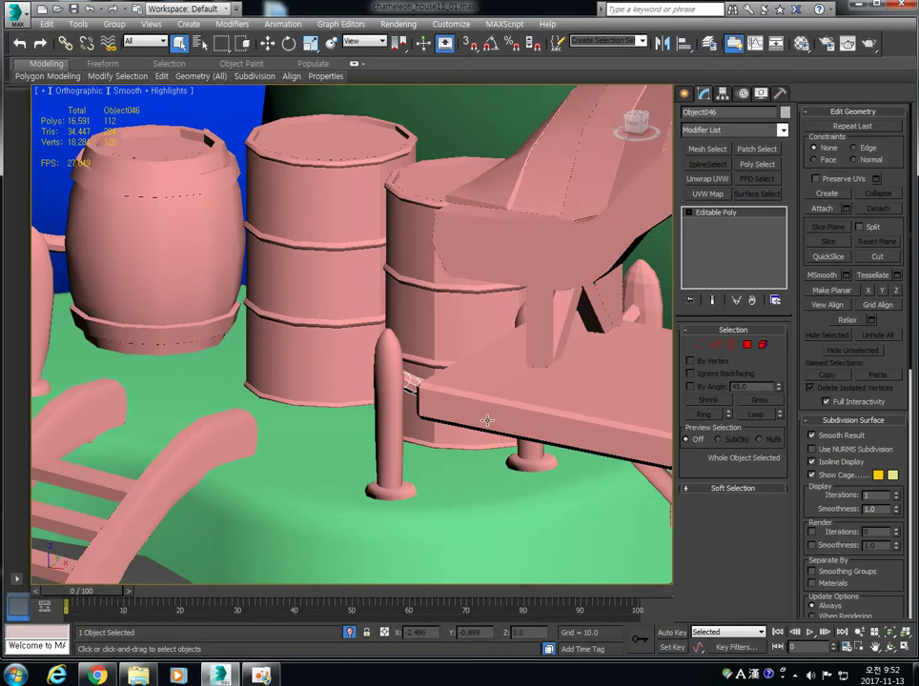
left_click(707, 178)
left_click(732, 482)
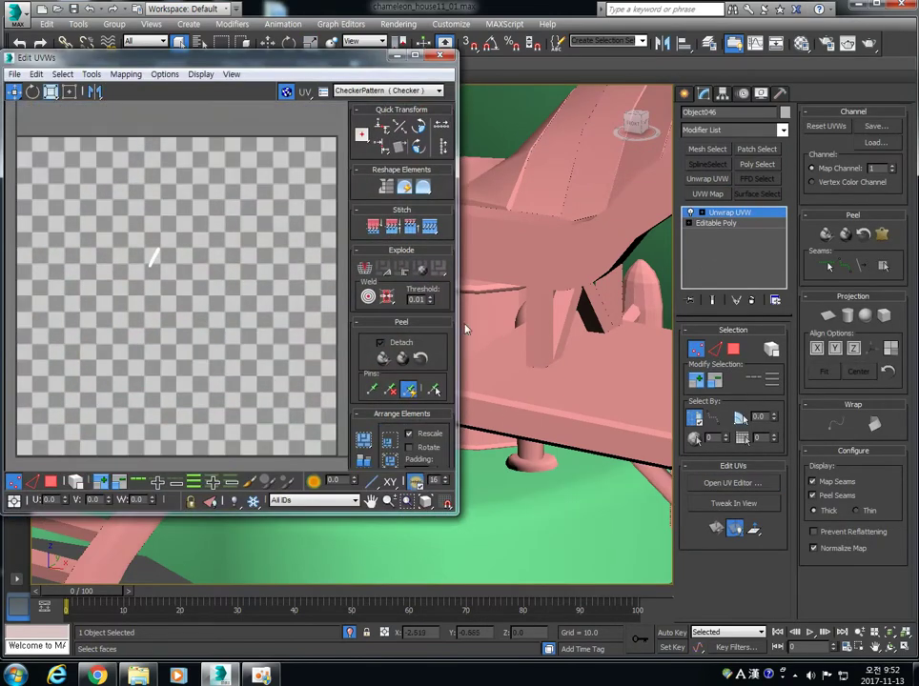
left_click(751, 300)
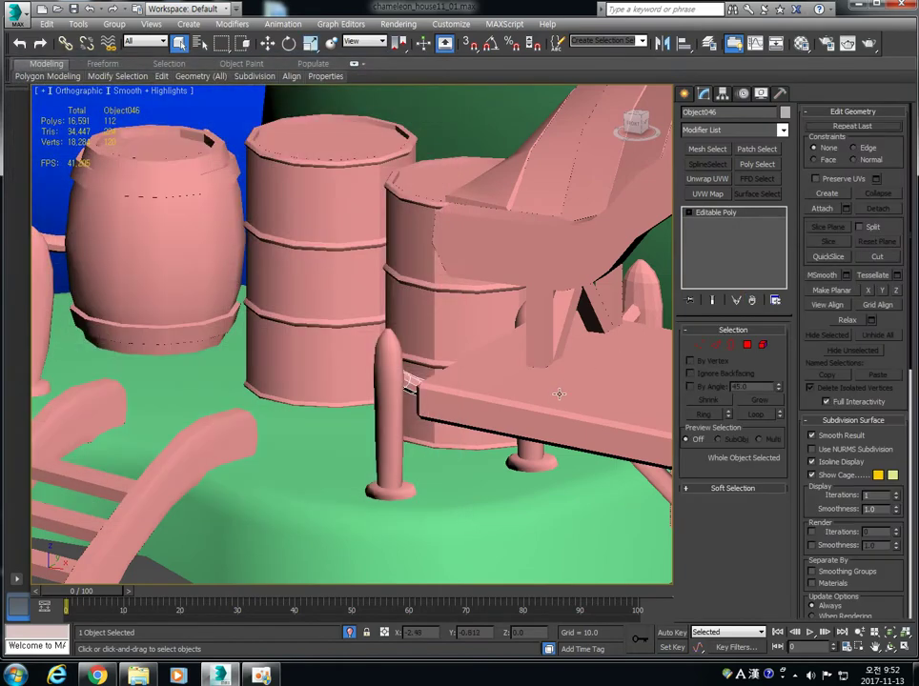
Step: Show edged faces and attach the detached rope back to the house object
key("F4")
left_click(820, 208)
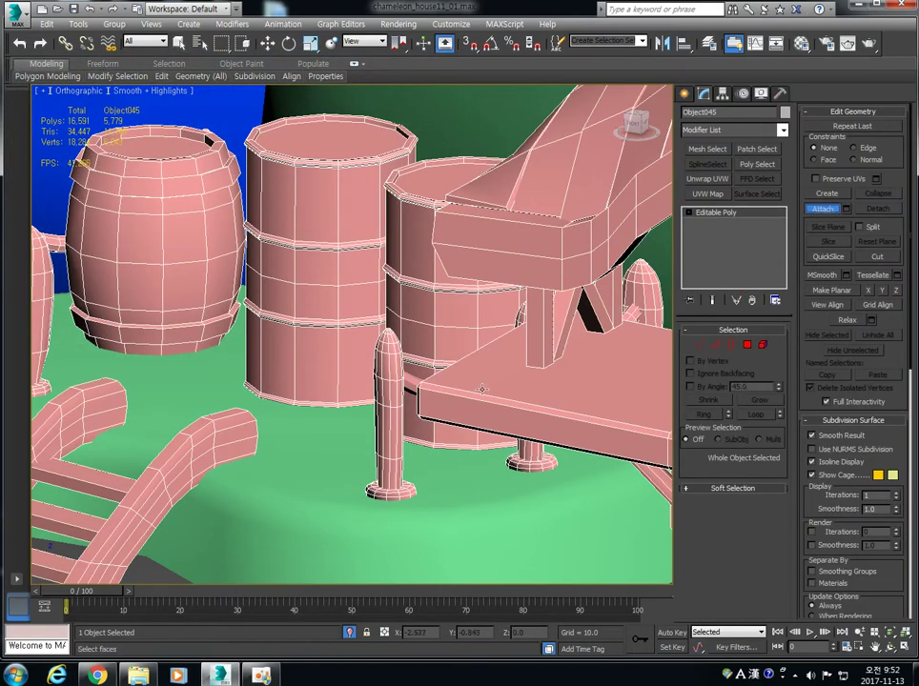
left_click(408, 385)
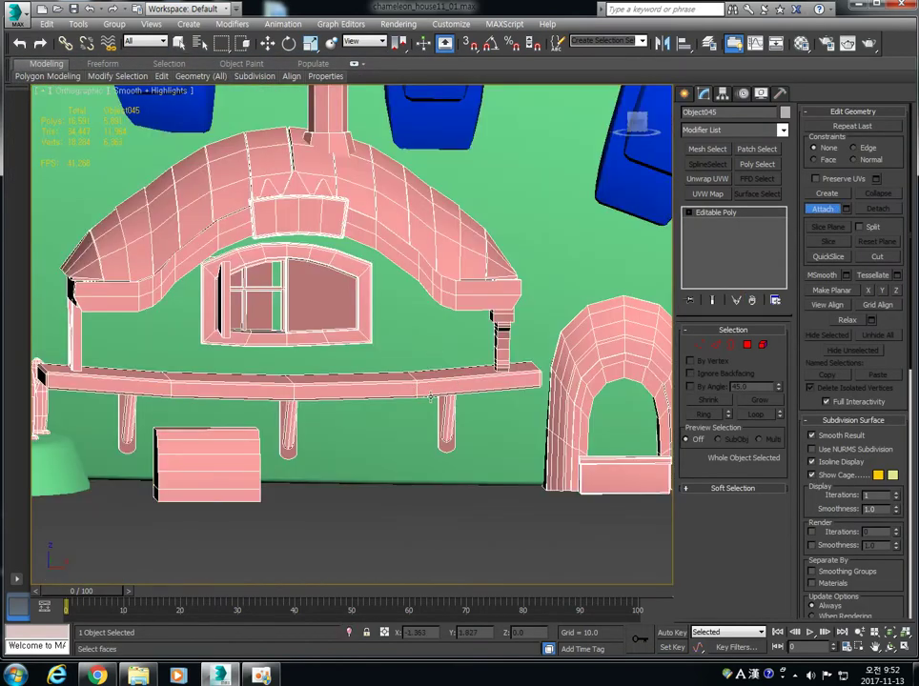
Step: Isolate the house object, apply an Unwrap UVW modifier and open the UV editor on the rope shells
key("alt+q")
middle_click_drag(477, 417, 548, 419, "alt")
left_click(711, 183)
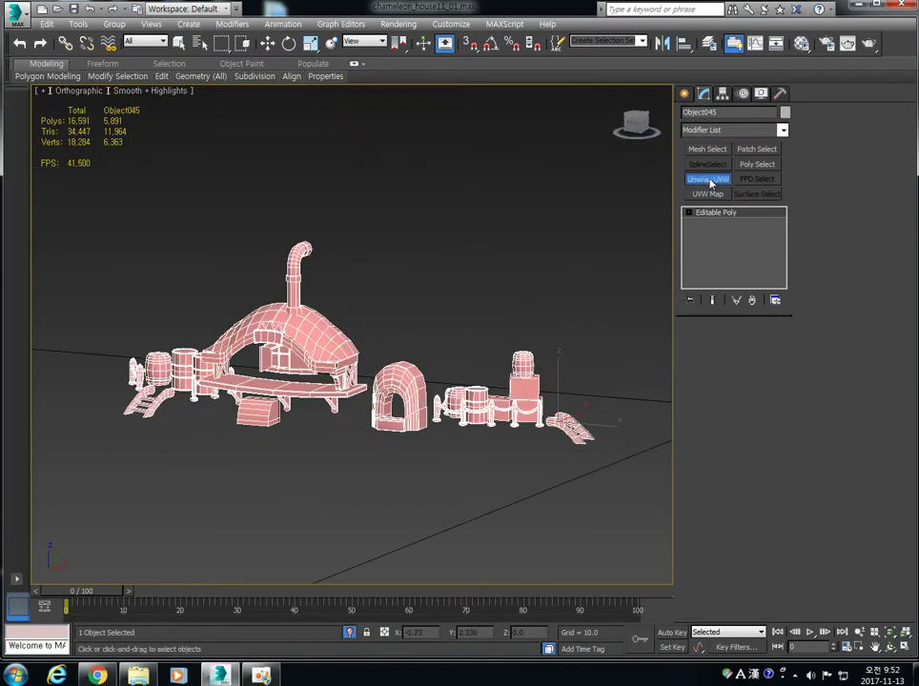
left_click(734, 483)
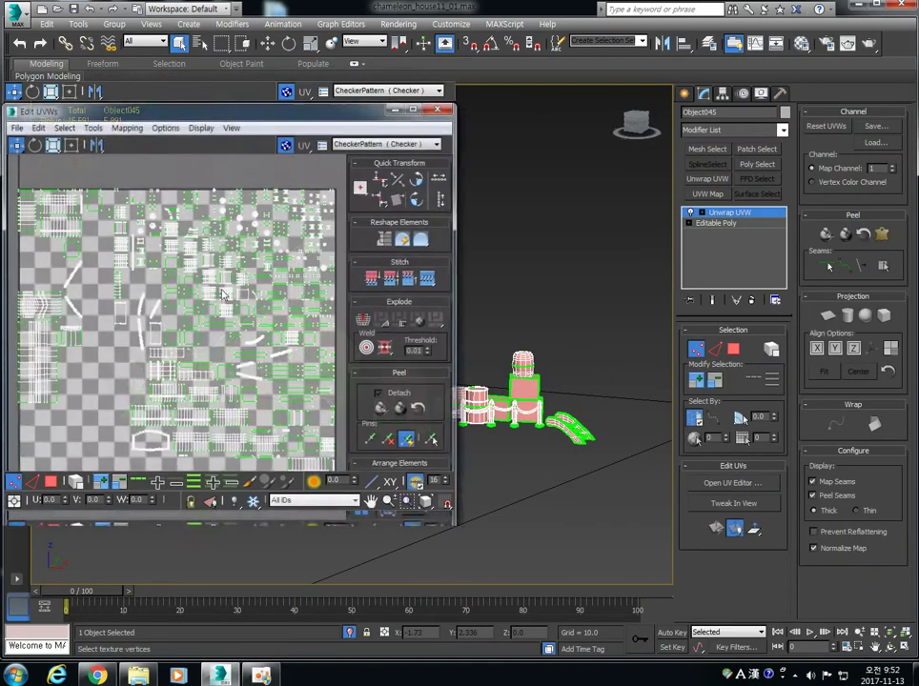
scroll(203, 283, "down", 5)
scroll(200, 286, "up", 10)
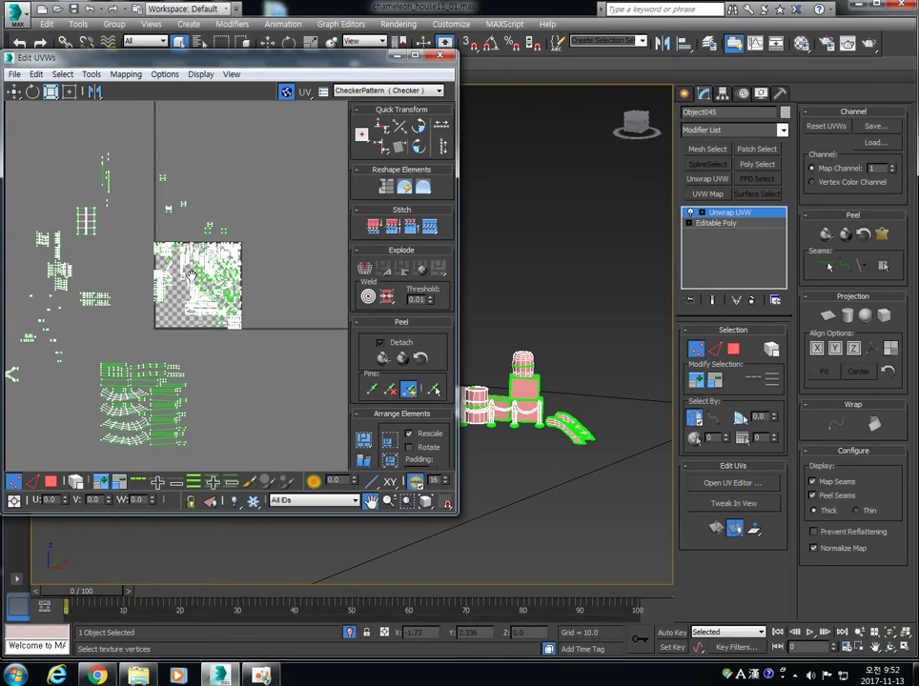
scroll(151, 303, "down", 2)
scroll(133, 296, "up", 8)
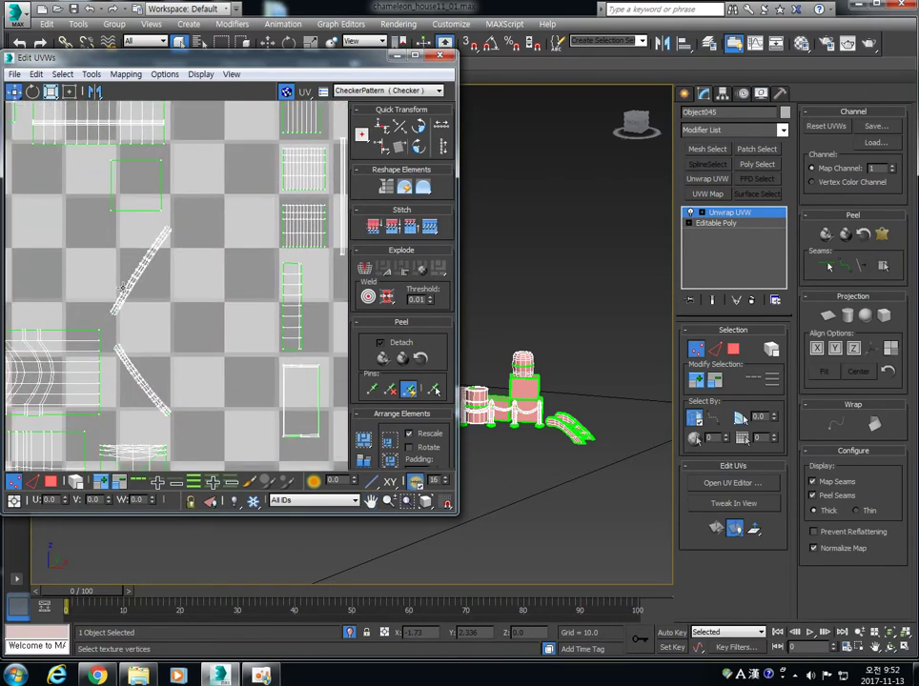
Step: Select an edge loop around the rope beside the drum and unfold the rope into a straight UV strip from that loop
middle_click_drag(521, 362, 441, 217)
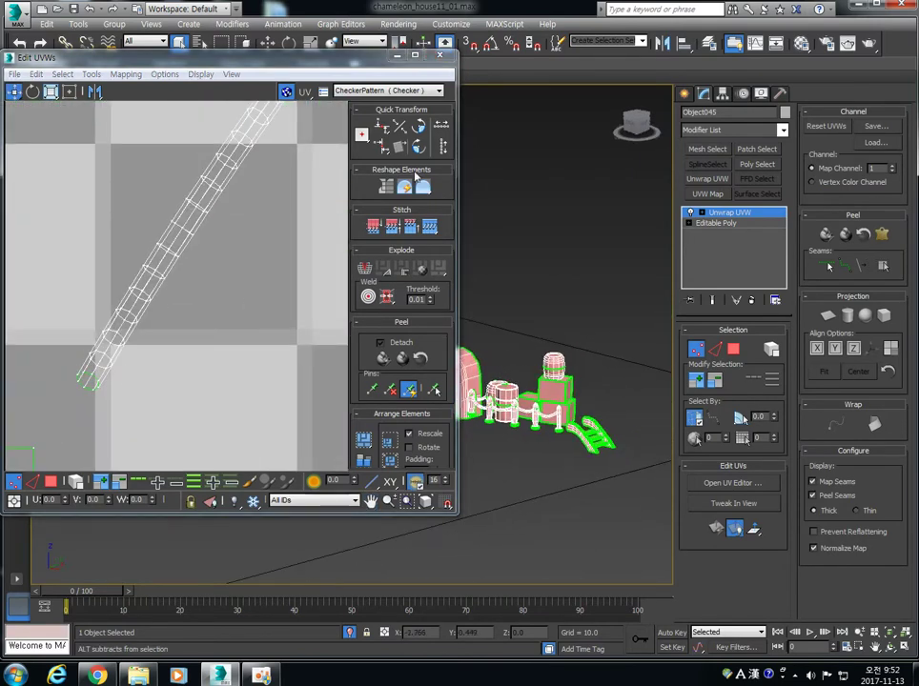
left_click_drag(362, 69, 227, 92)
scroll(495, 349, "up", 5)
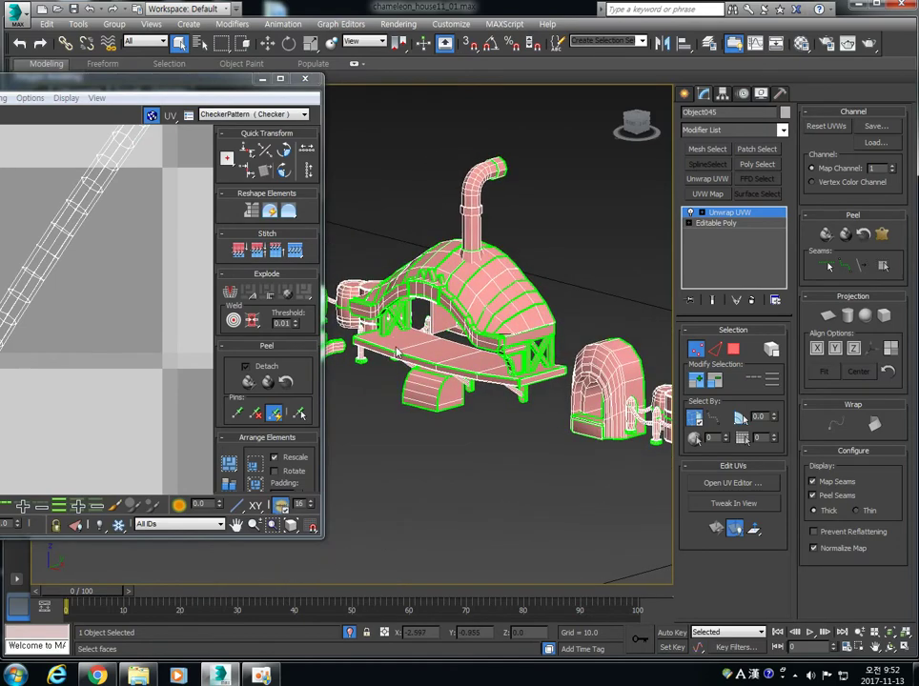
scroll(496, 349, "up", 10)
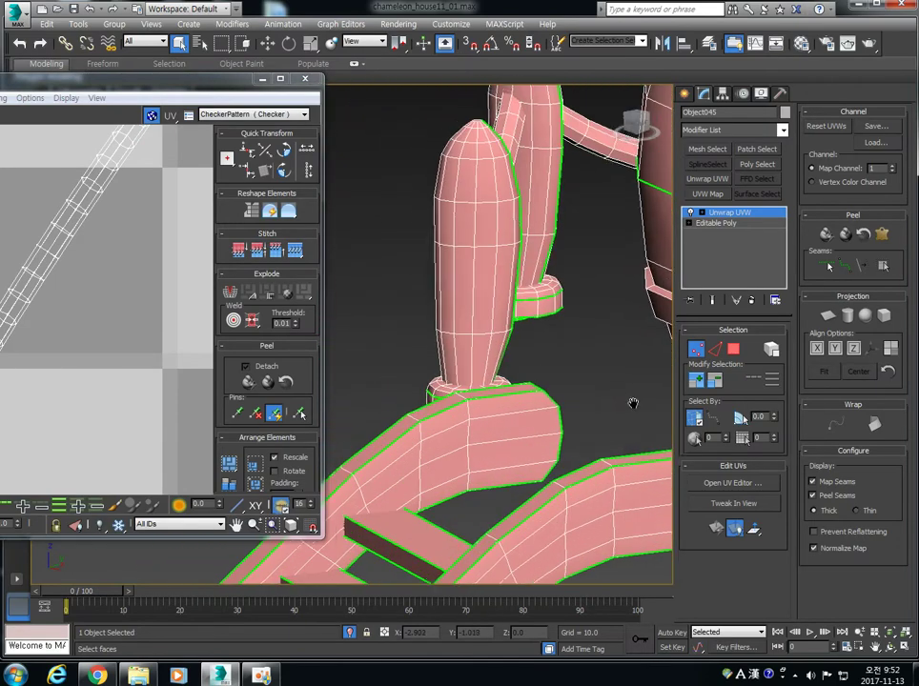
scroll(382, 362, "down", 5)
mouse_move(458, 379)
middle_mouse_down("alt")
mouse_move(509, 406)
mouse_move(463, 361)
middle_mouse_up("alt")
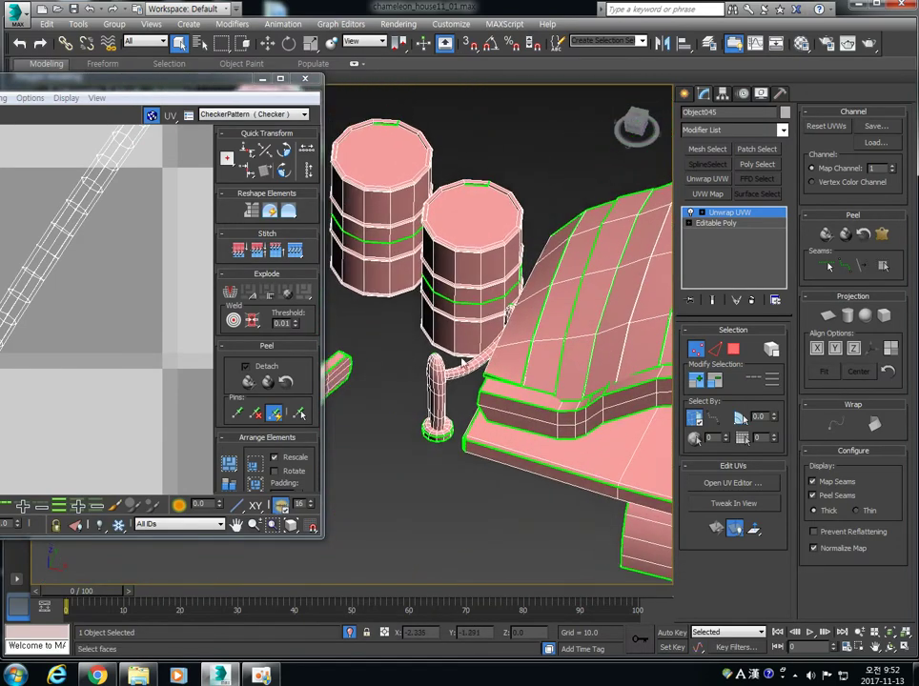
scroll(463, 361, "up", 3)
scroll(492, 411, "up", 4)
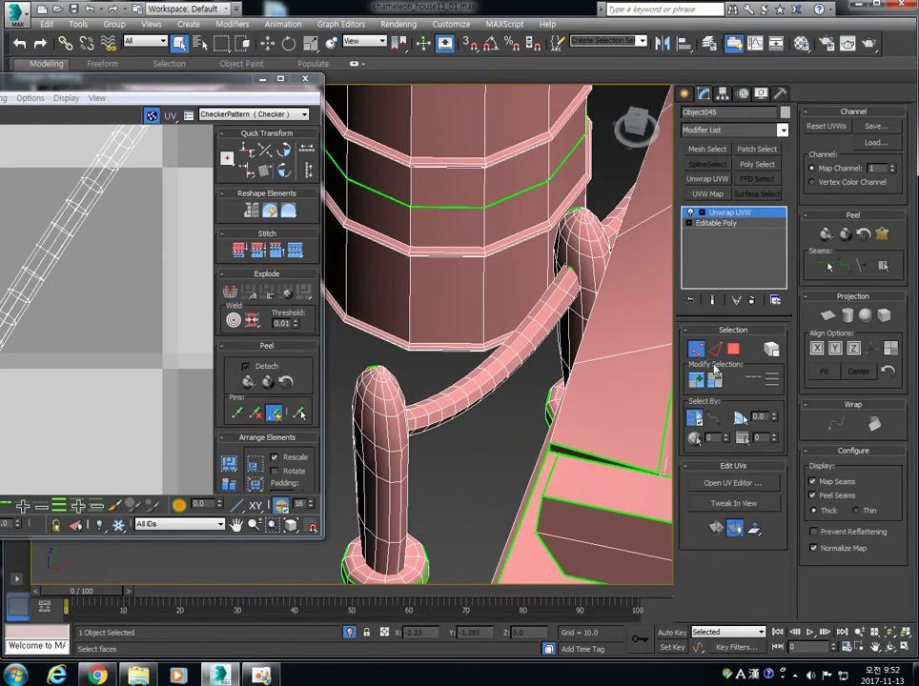
key("2")
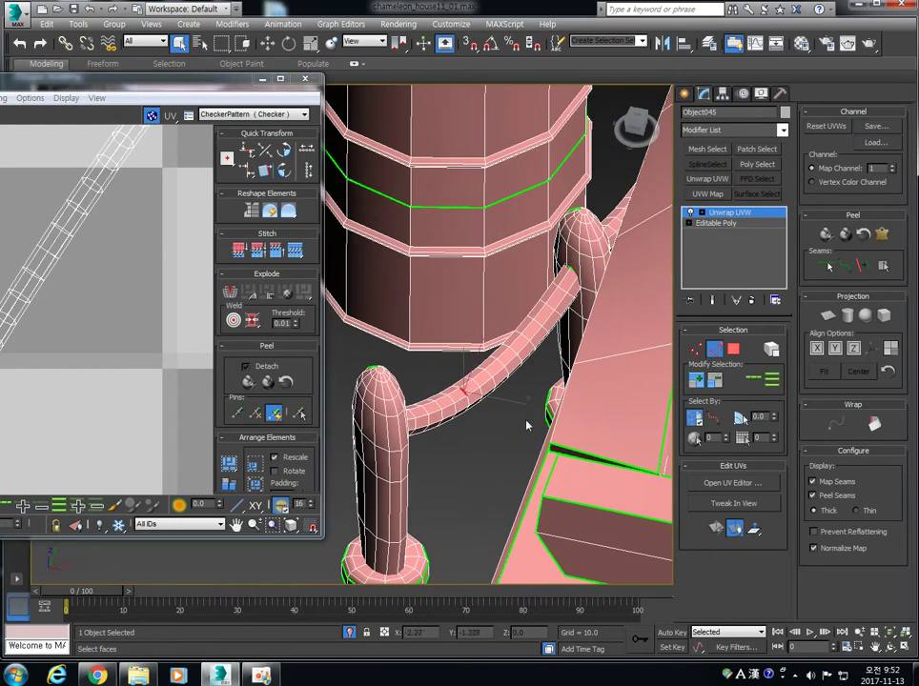
left_click(751, 381)
left_click(874, 421)
middle_click_drag(94, 156, 104, 283)
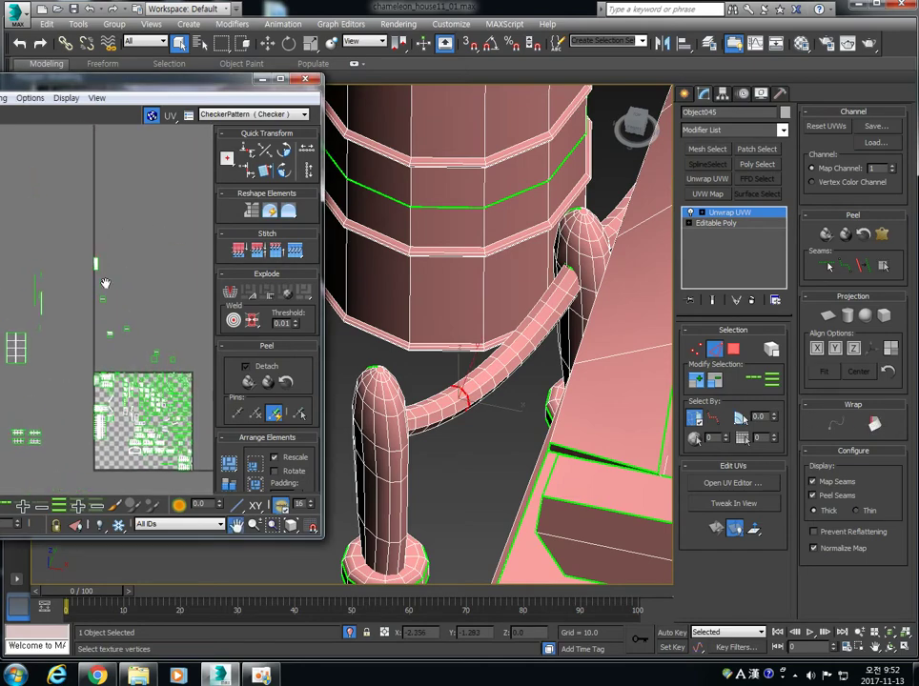
scroll(95, 272, "up", 10)
middle_click_drag(107, 325, 107, 209)
Step: Select an edge loop around the adjoining rope behind the middle post and unfold that rope into a straight UV strip
middle_click_drag(555, 291, 614, 277)
left_click(518, 195)
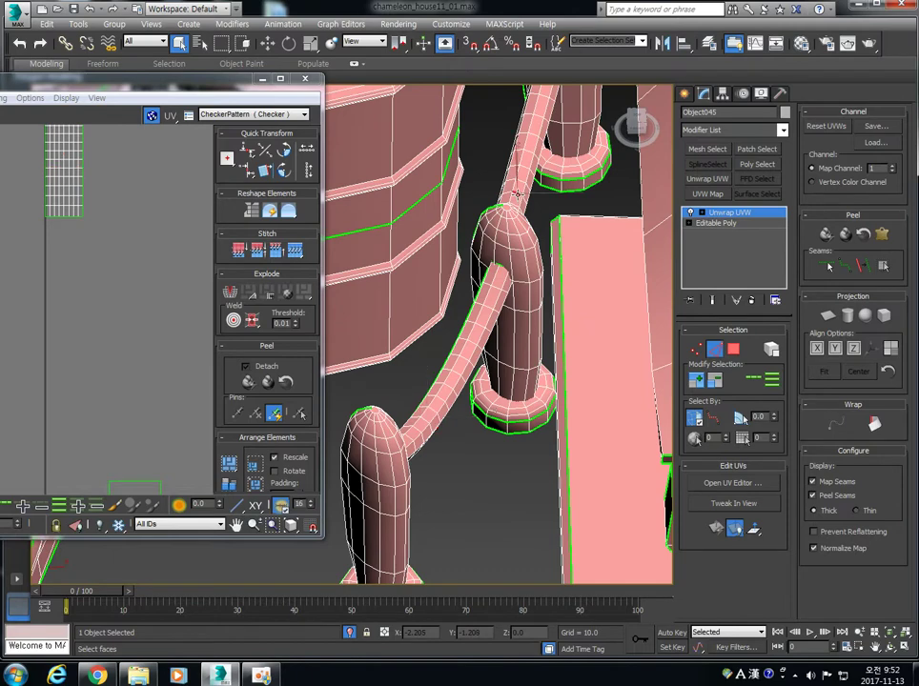
left_click(752, 380)
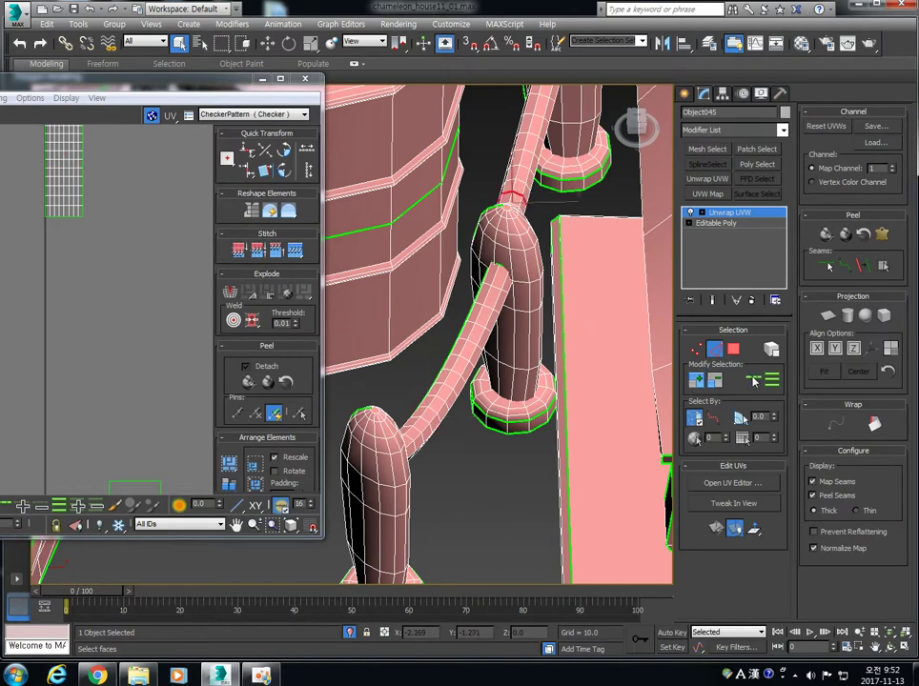
left_click(874, 426)
scroll(74, 144, "up", 5)
middle_click_drag(73, 145, 82, 196)
scroll(89, 201, "down", 5)
middle_click_drag(153, 294, 147, 198)
Step: Select an edge loop where the rope meets the post in front of the wooden barrel and unfold that rope into a UV strip
middle_click_drag(517, 257, 511, 432)
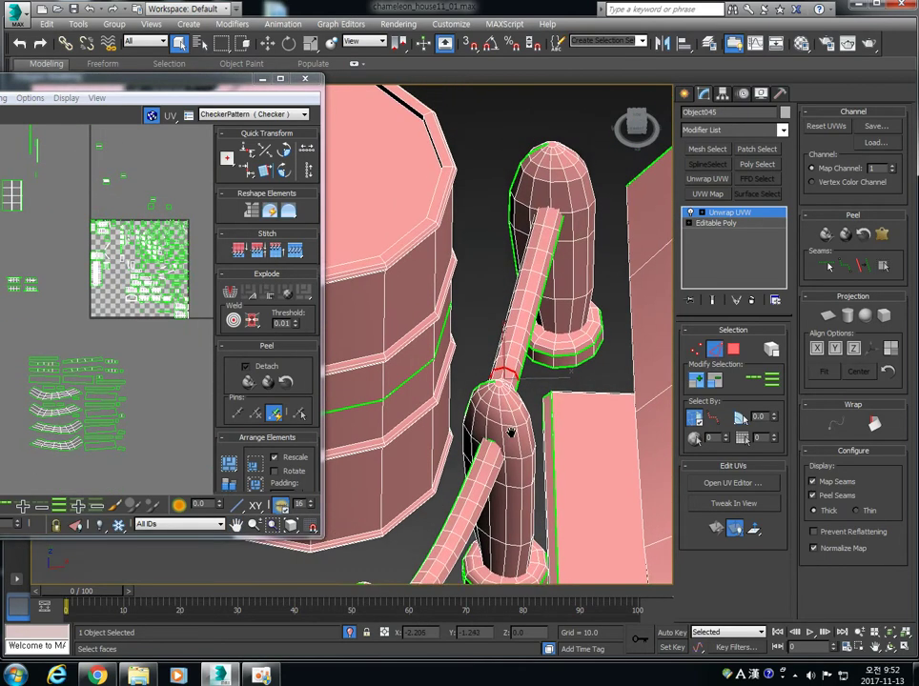
scroll(624, 259, "down", 3)
scroll(523, 335, "down", 5)
middle_click_drag(464, 359, 618, 301)
middle_click_drag(465, 301, 602, 356)
scroll(601, 357, "up", 5)
middle_click_drag(429, 383, 572, 424)
left_click(486, 359)
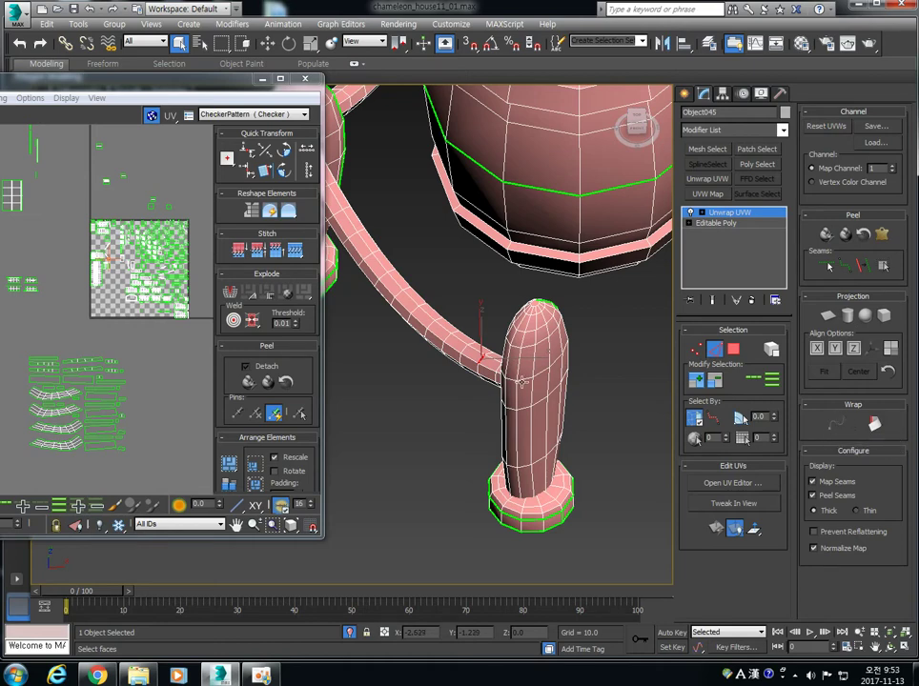
left_click(752, 383)
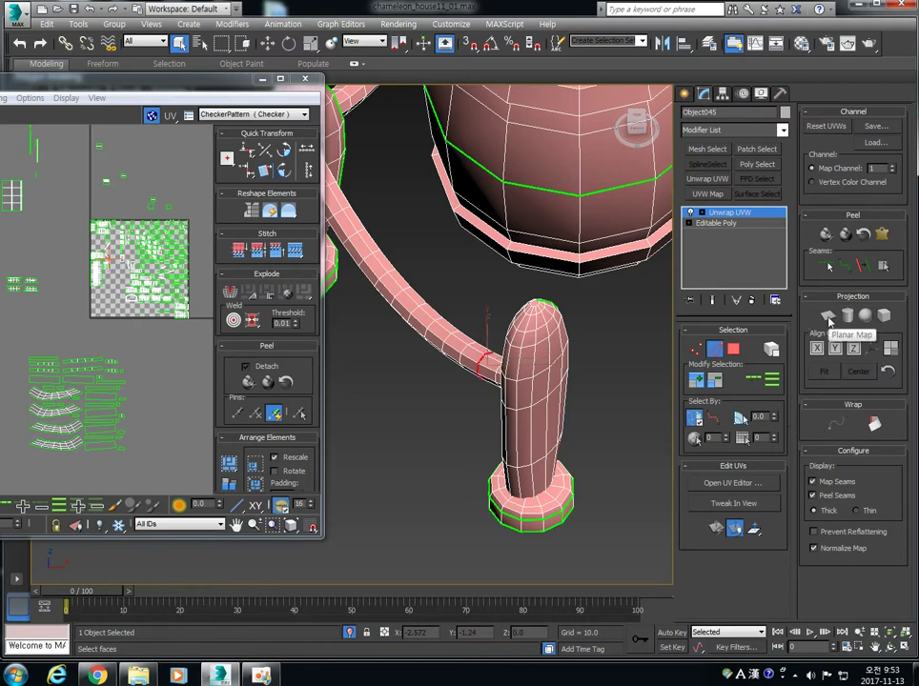
left_click_drag(63, 83, 288, 100)
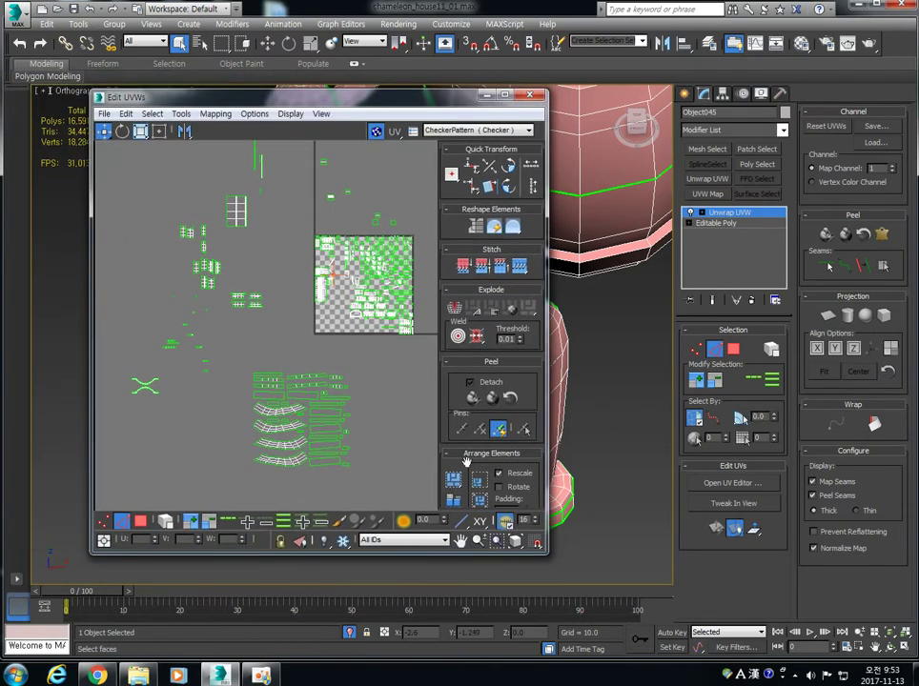
scroll(452, 439, "down", 2)
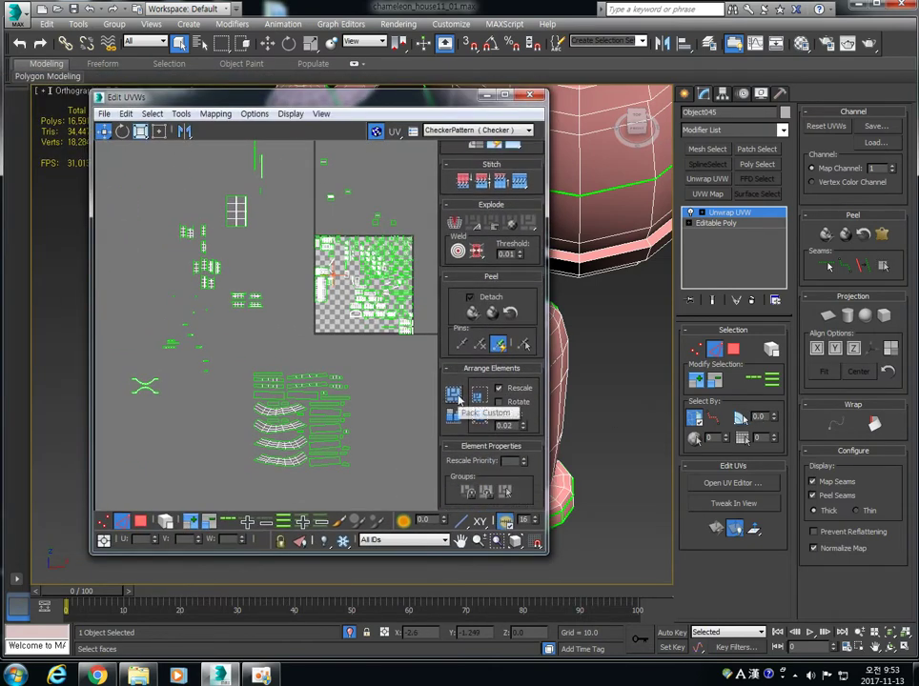
left_click(453, 391)
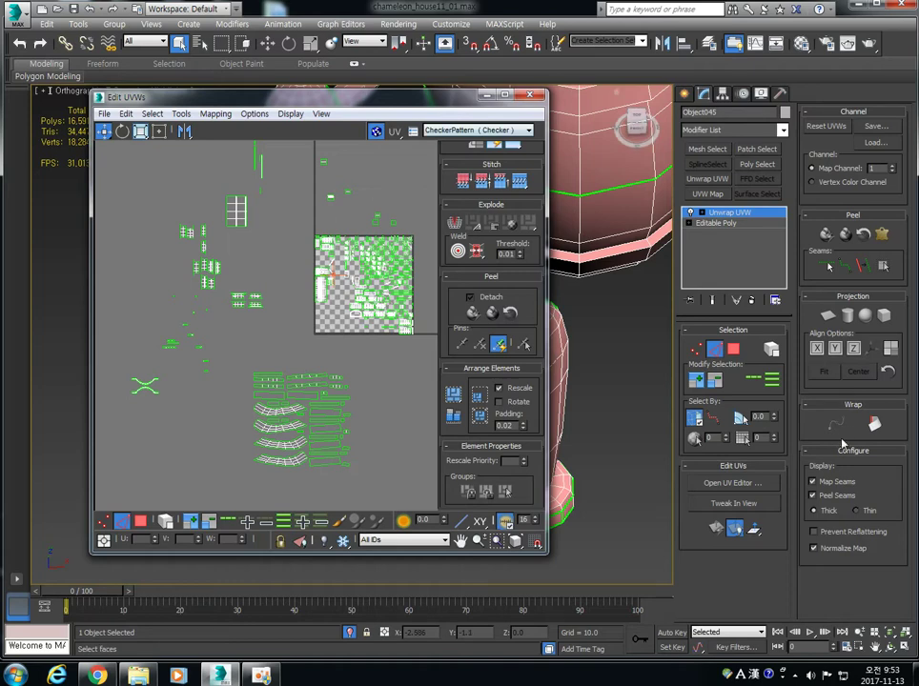
left_click(874, 425)
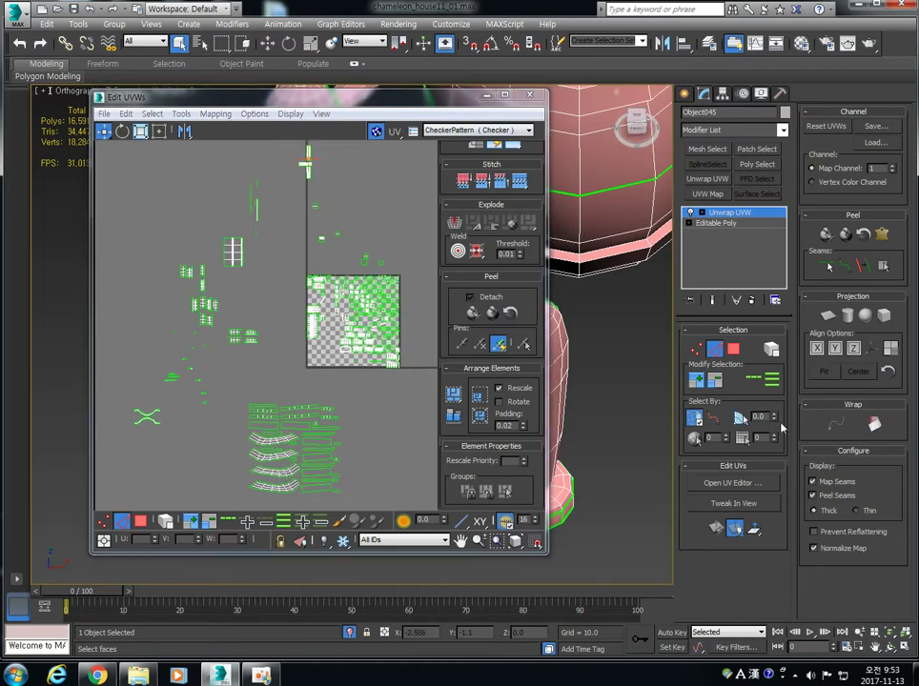
Step: Select an edge on the next rope that is not yet unfolded, beside the wooden barrel
scroll(588, 375, "down", 3)
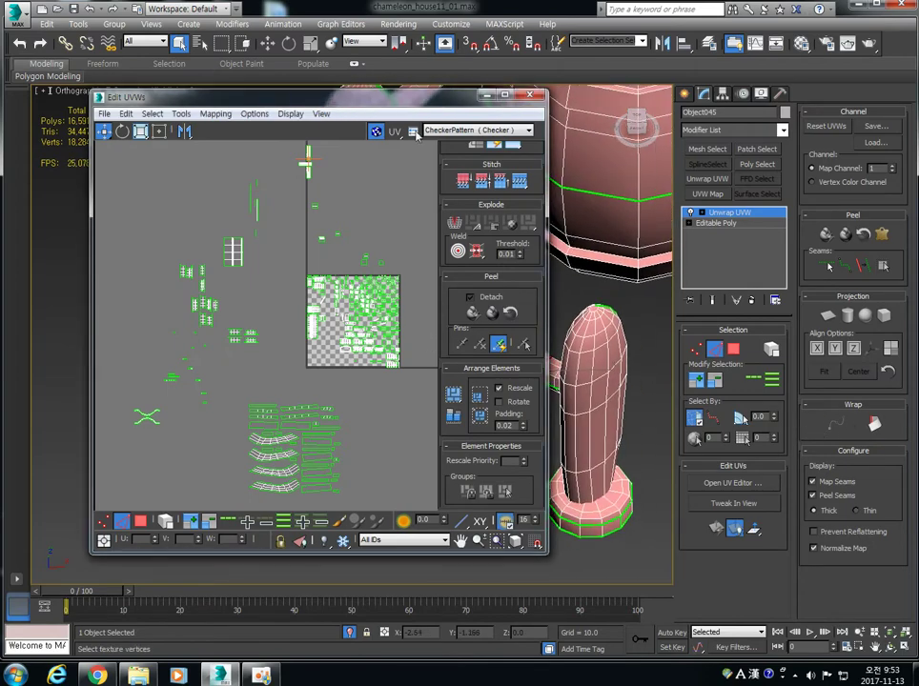
left_click_drag(416, 98, 266, 100)
middle_click_drag(450, 282, 513, 333)
scroll(500, 319, "down", 2)
middle_click_drag(518, 287, 634, 383)
scroll(488, 388, "down", 4)
scroll(519, 383, "up", 5)
scroll(573, 372, "down", 4)
middle_click_drag(506, 368, 535, 369, "alt")
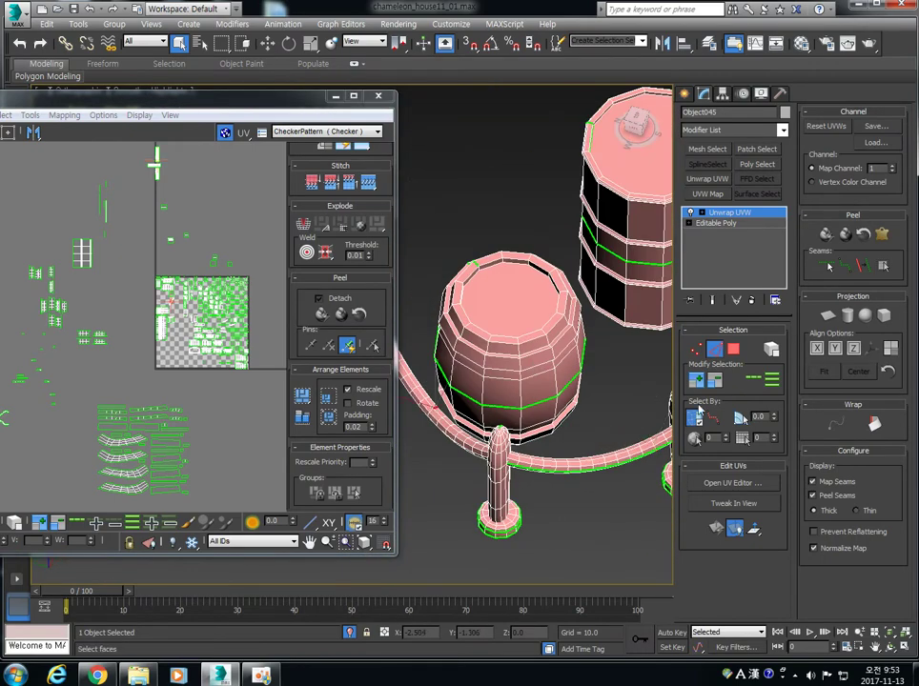
Step: Unfold the rope spans in front of the small barrel and the tall drum into straight UV strips from their edge loops
left_click(873, 426)
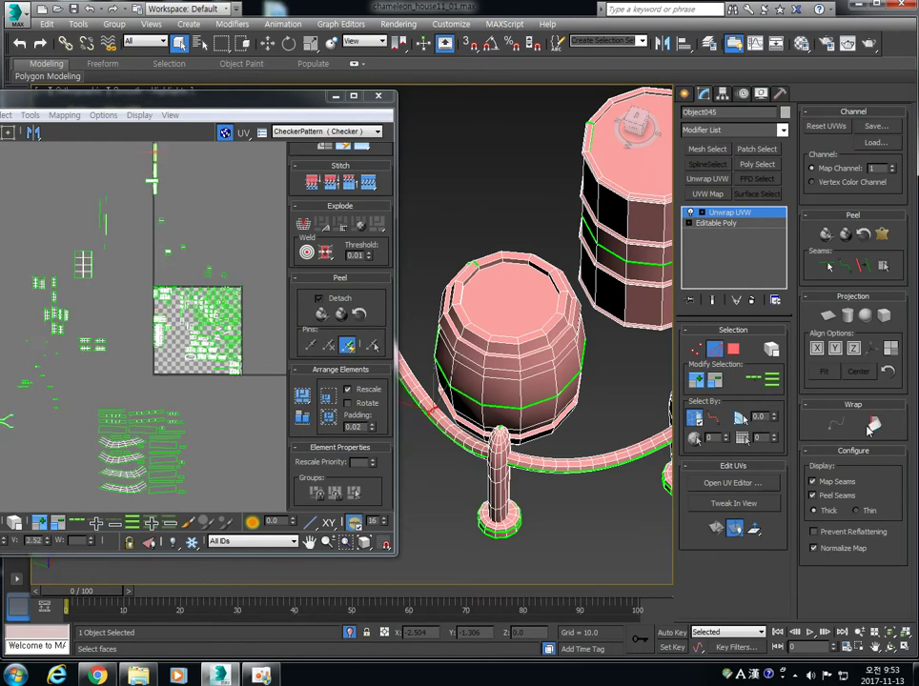
scroll(509, 394, "down", 5)
middle_click_drag(576, 387, 445, 373)
middle_click_drag(573, 351, 457, 380, "alt")
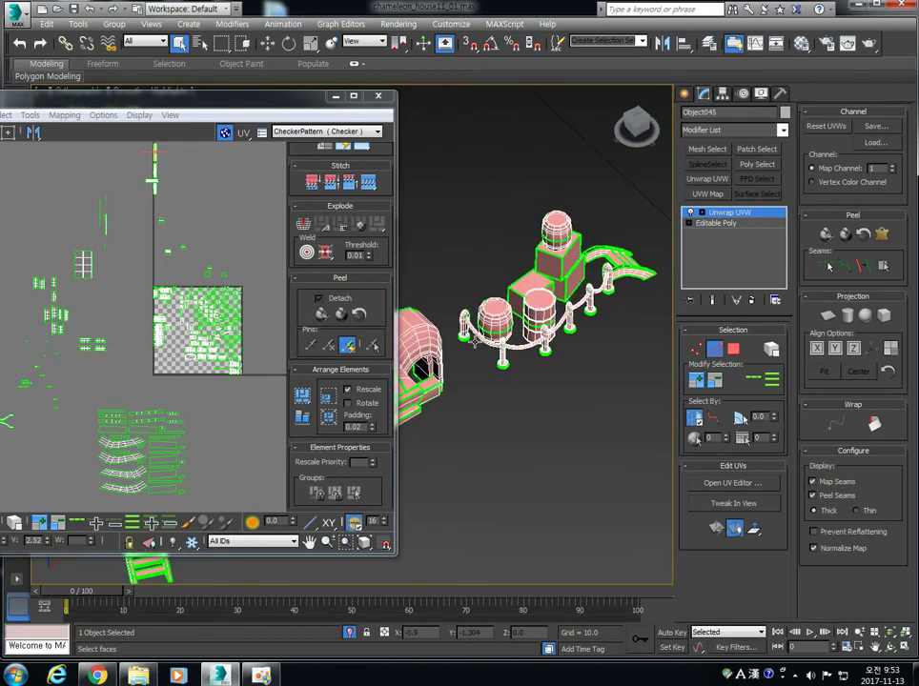
scroll(475, 345, "up", 4)
scroll(476, 322, "up", 4)
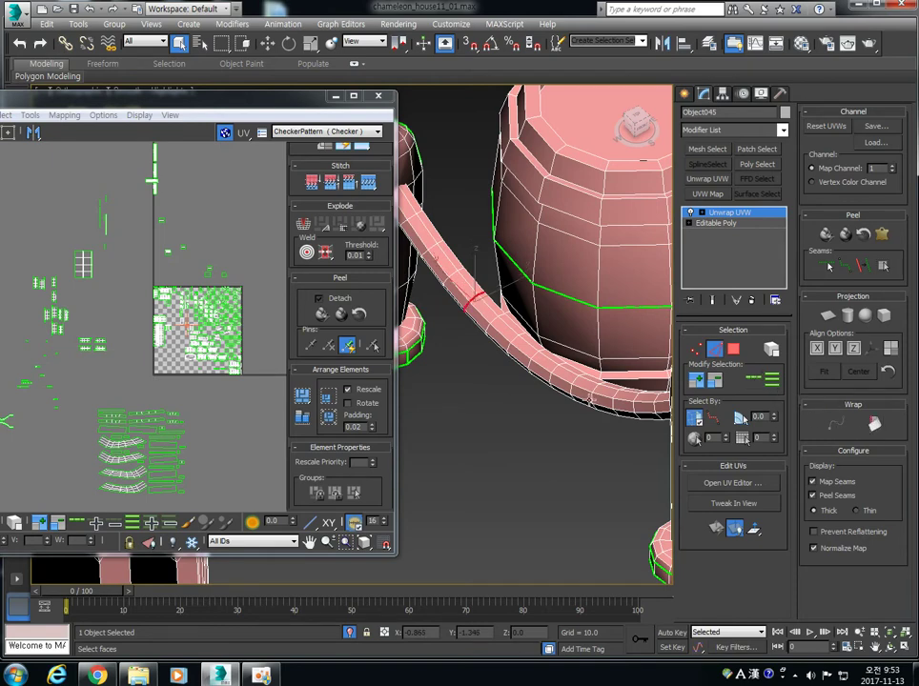
left_click(871, 423)
middle_click_drag(566, 396, 424, 428, "alt")
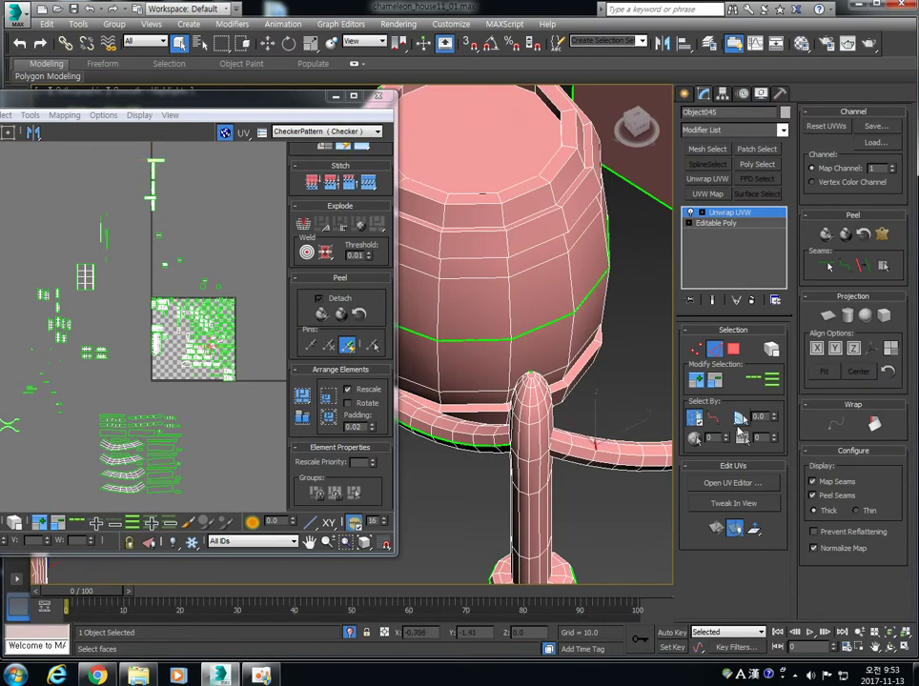
left_click(871, 425)
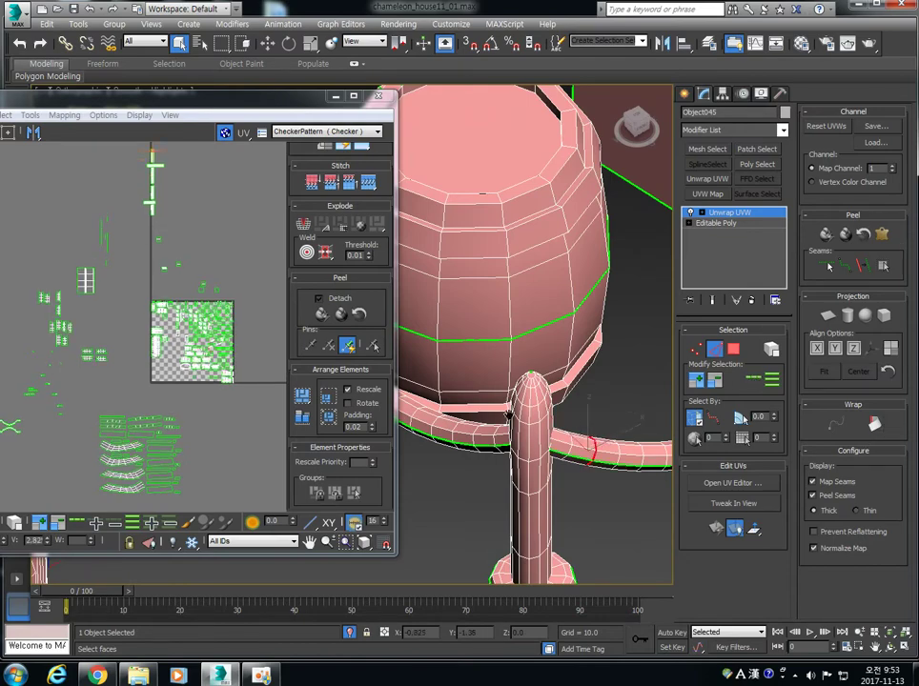
Step: Select an edge loop on the rope span beyond the post in front of the drum and unfold that span into a strip
middle_click_drag(508, 415, 475, 420, "alt")
scroll(476, 420, "down", 5)
middle_click_drag(577, 394, 429, 415, "alt")
scroll(566, 402, "up", 5)
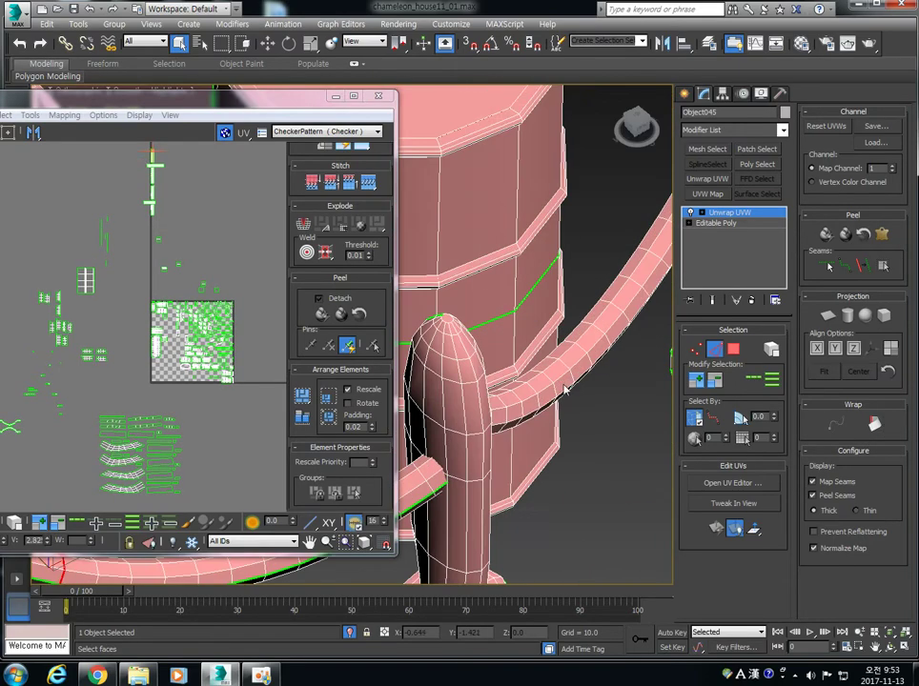
left_click(567, 365)
left_click(756, 379)
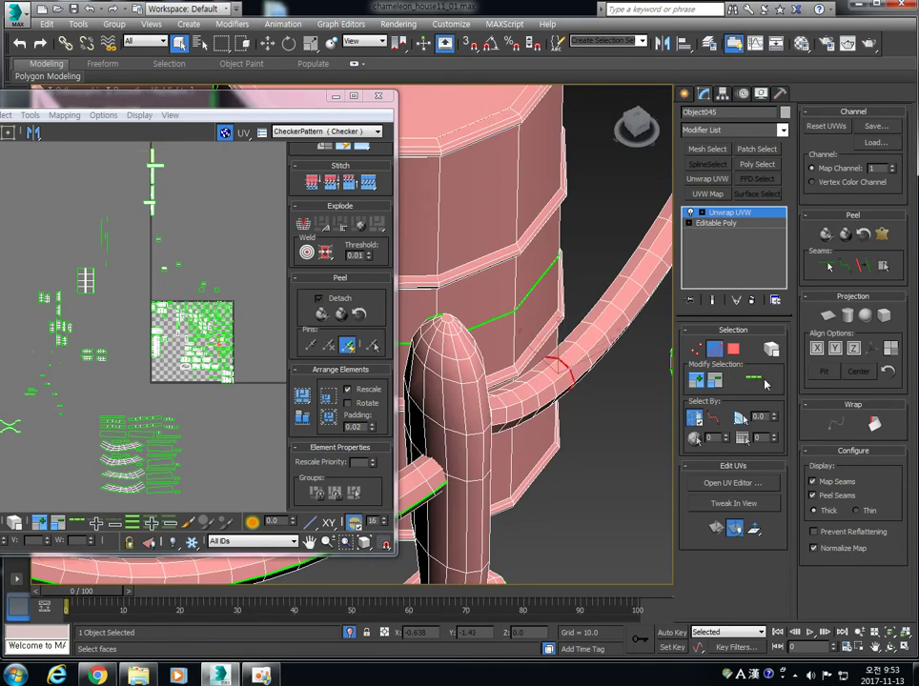
left_click(876, 428)
Step: Loop-select a cross edge on the next rope span toward the bridge and unfold that span into a UV strip
middle_click_drag(604, 275, 499, 361)
scroll(498, 360, "down", 4)
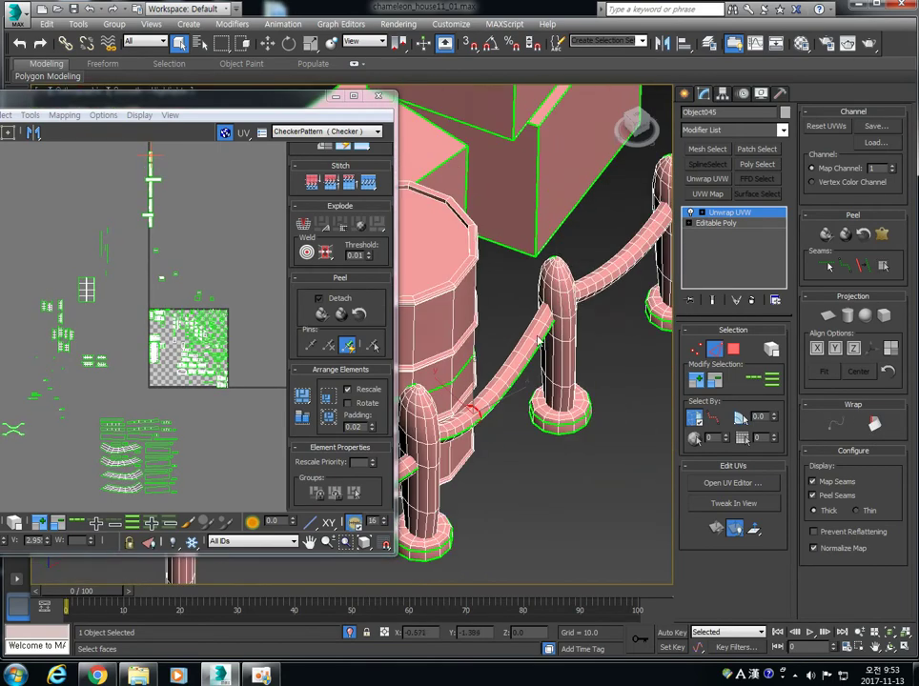
middle_click_drag(582, 313, 478, 370)
scroll(479, 370, "up", 7)
left_click(478, 302)
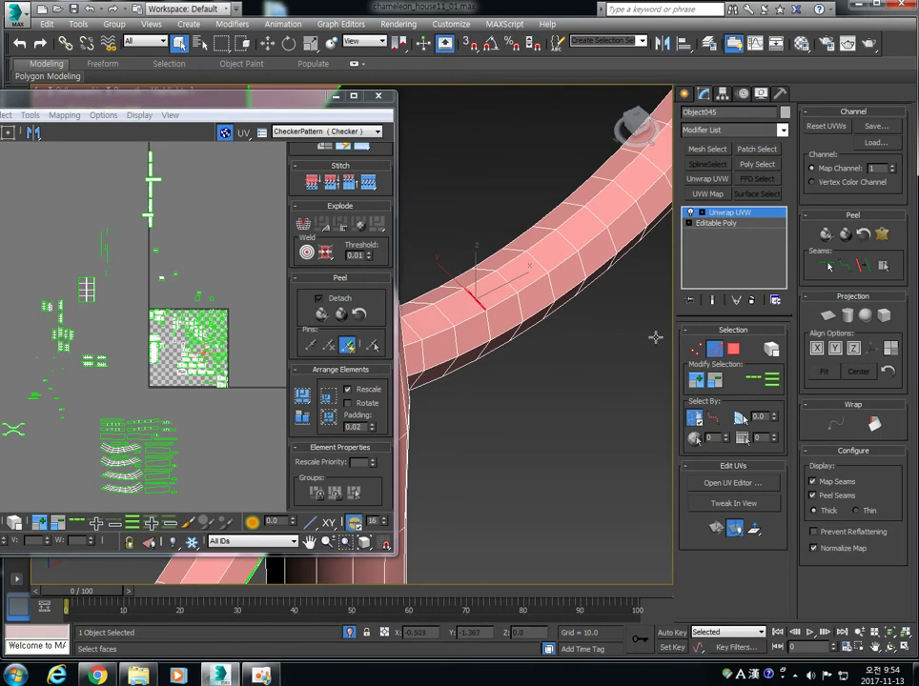
left_click(761, 378)
left_click(875, 425)
Step: Unfold the last rope span before the bridge into a straight UV strip from a cross-section edge loop
middle_click_drag(621, 292, 477, 362, "alt")
scroll(588, 281, "down", 2)
scroll(476, 362, "down", 3)
middle_click_drag(586, 269, 497, 317)
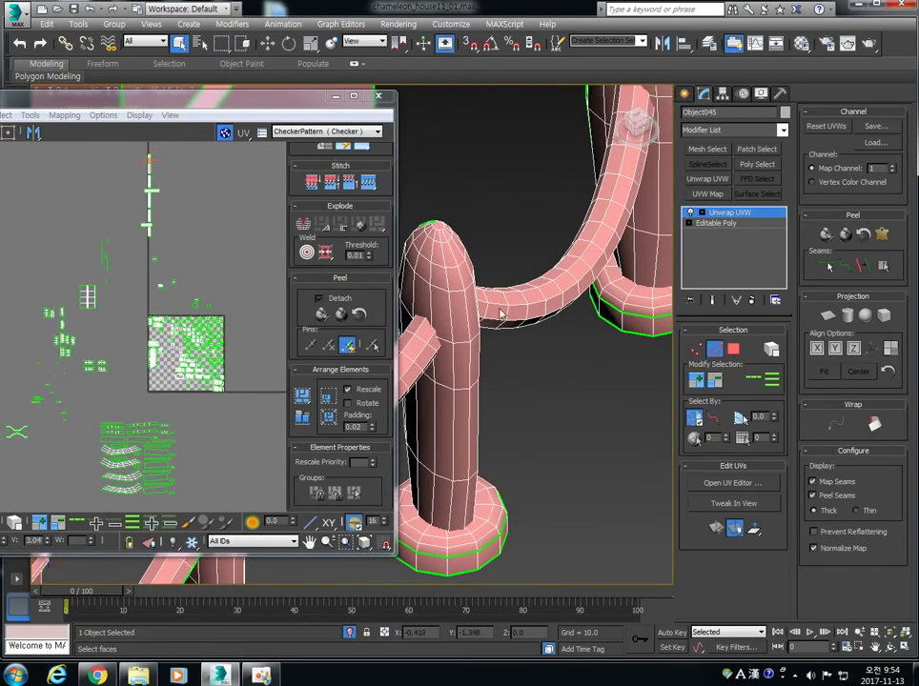
left_click(522, 299)
left_click(754, 380)
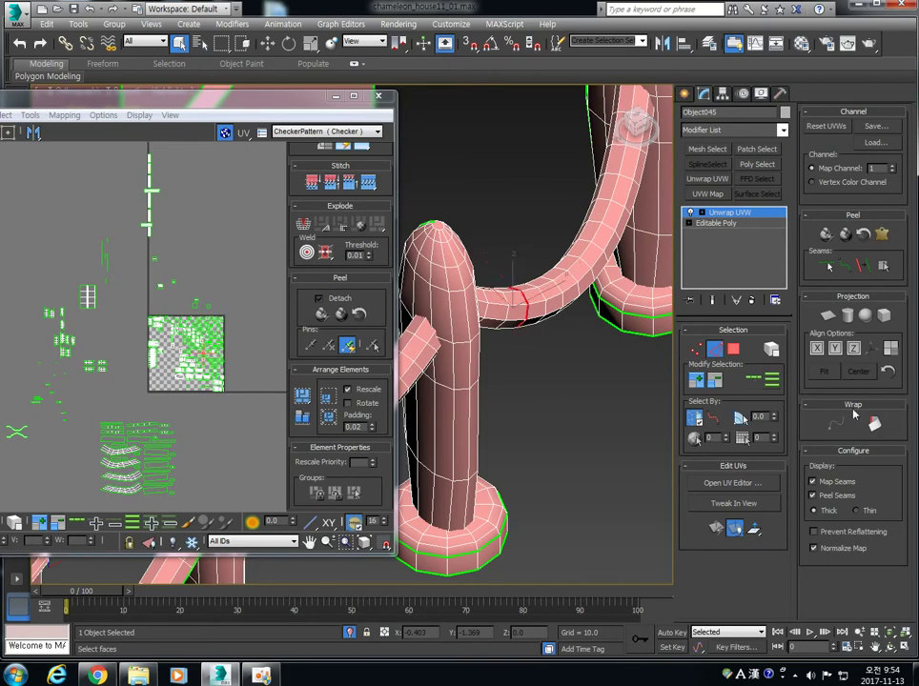
left_click(874, 424)
Step: Select all elements of the arched bridge, including planks and side beams, and switch the selection to polygons
scroll(553, 306, "down", 4)
middle_click_drag(574, 272, 609, 304)
scroll(515, 339, "down", 4)
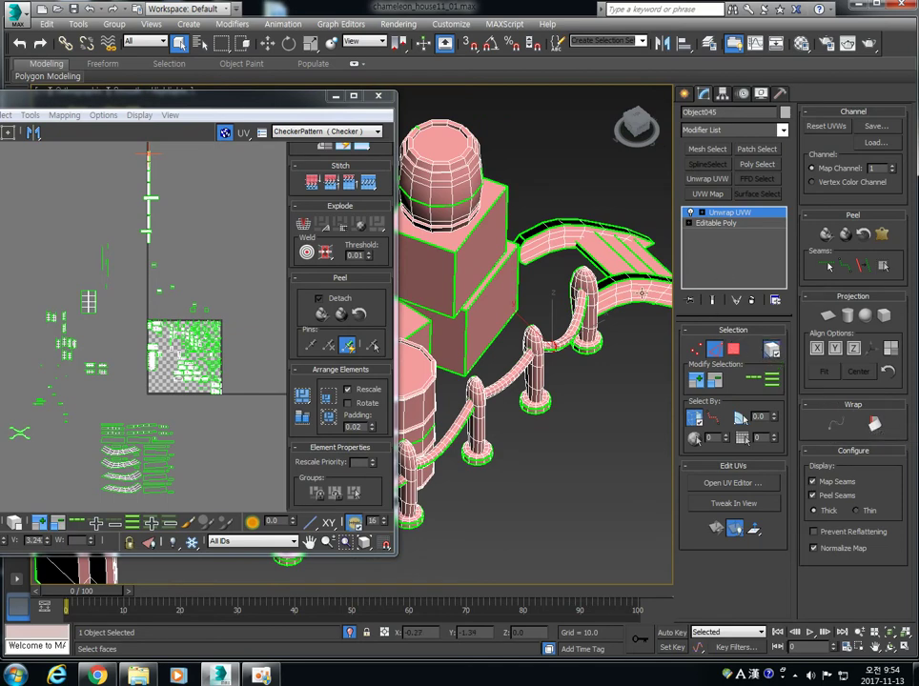
left_click(628, 258)
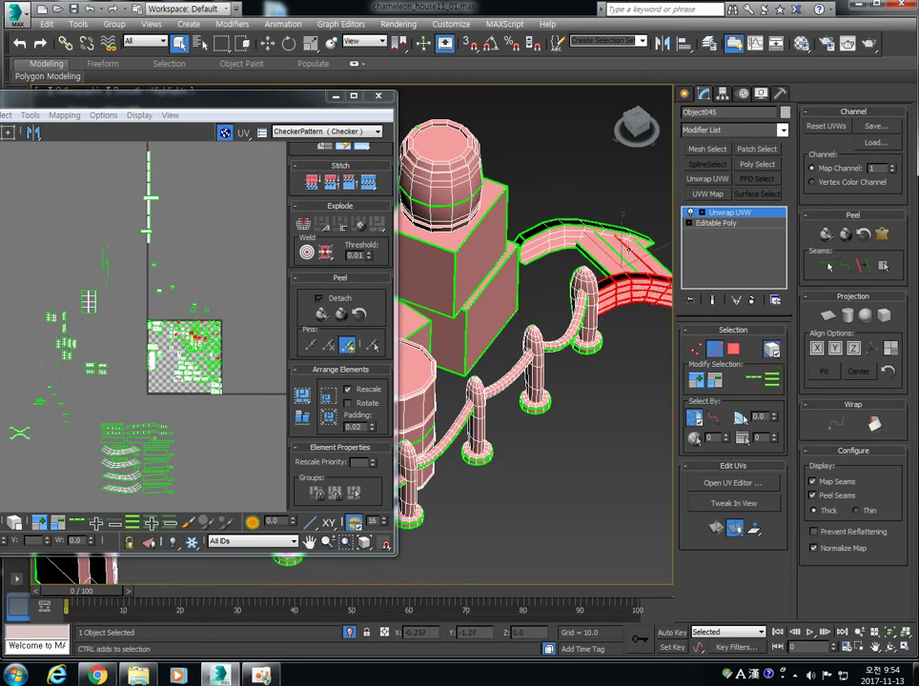
left_click_drag(580, 190, 641, 232)
left_click_drag(648, 316, 673, 278, "ctrl")
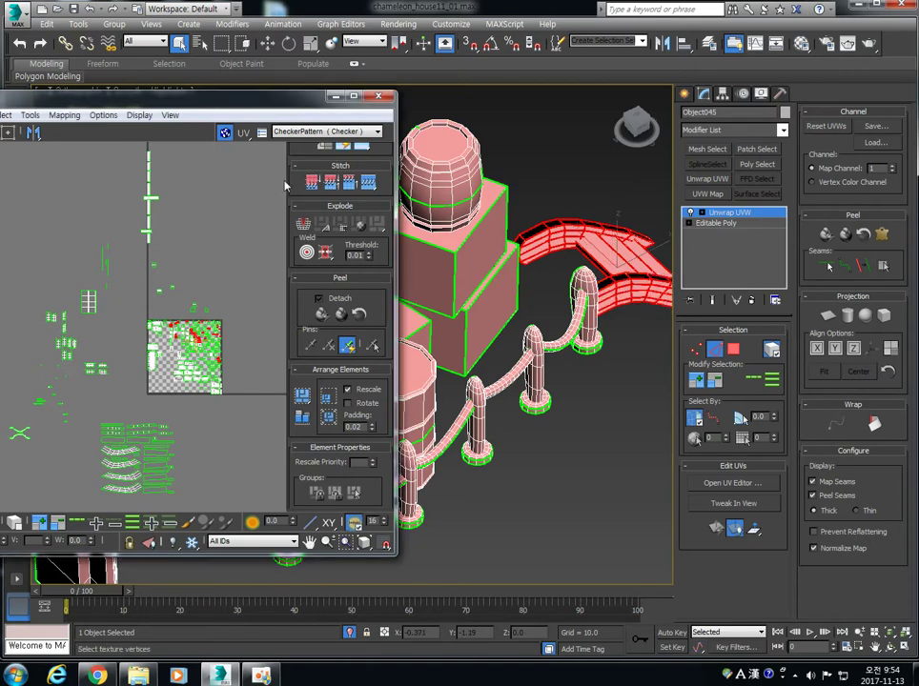
left_click_drag(132, 106, 179, 105)
left_click(110, 113)
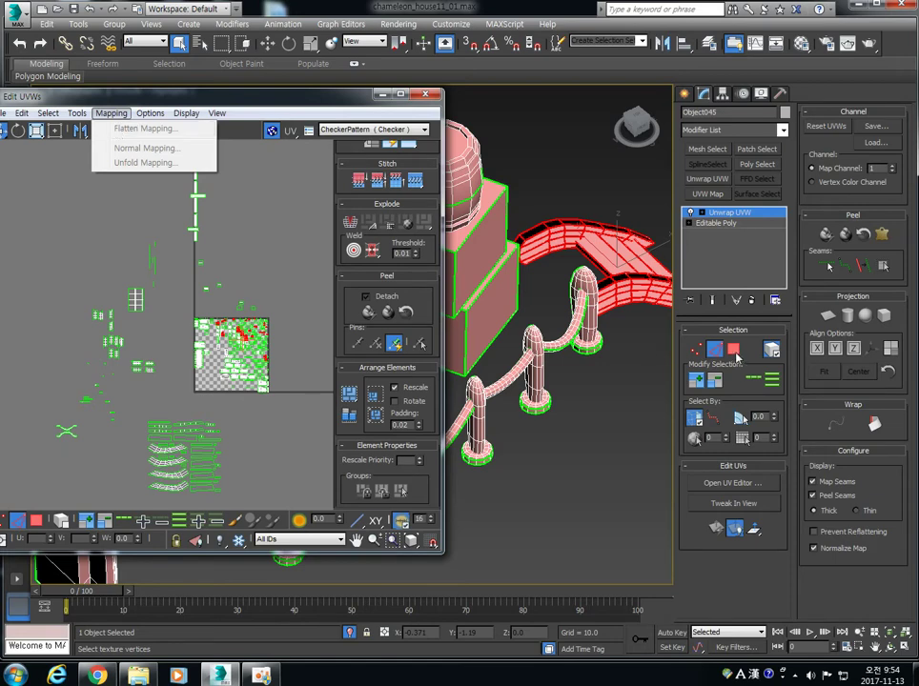
left_click(735, 351)
left_click(510, 237)
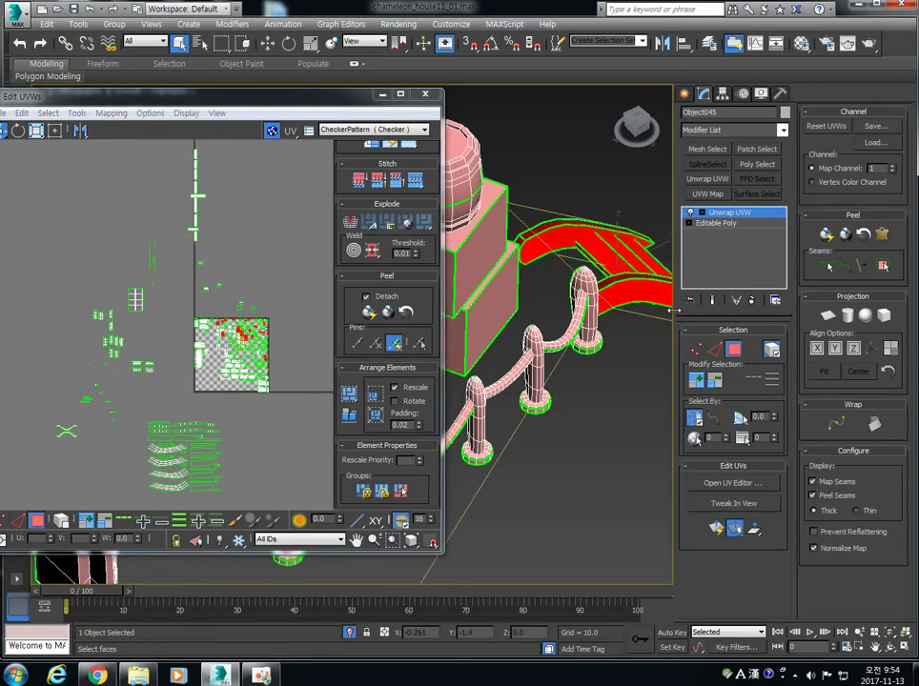
Step: Flatten-map the bridge with polygon angle 45 and spacing 0.02, and move its UV clusters below the tile beside the other flattened pieces
left_click(111, 113)
left_click(128, 128)
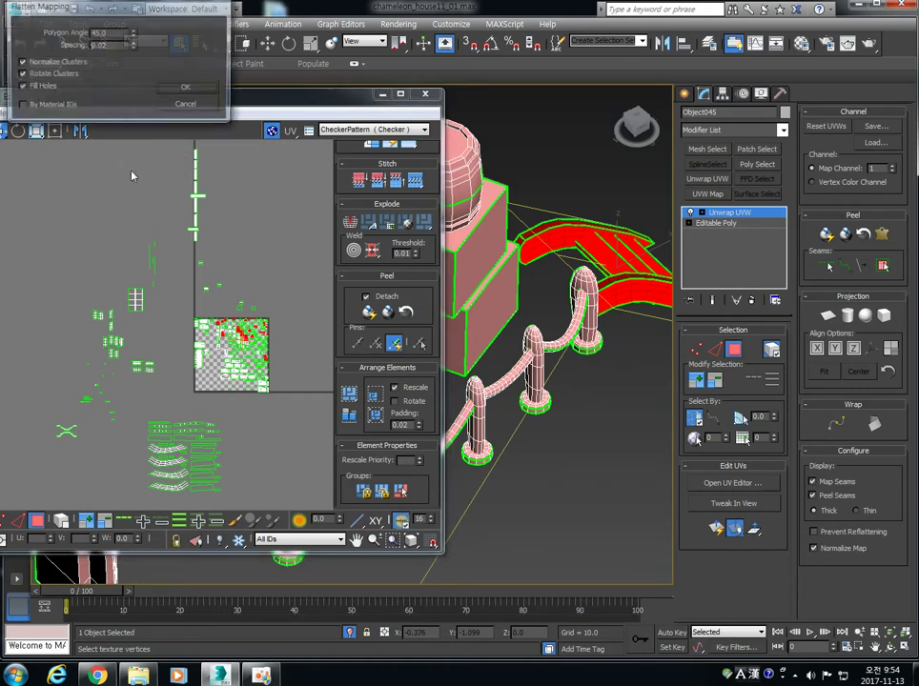
left_click(186, 86)
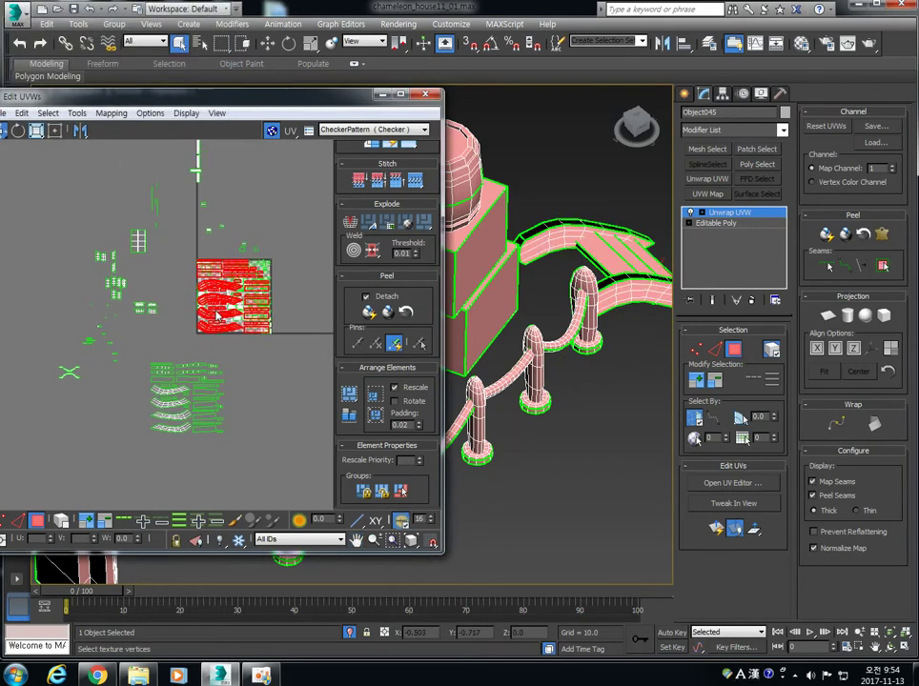
left_click_drag(219, 300, 258, 406)
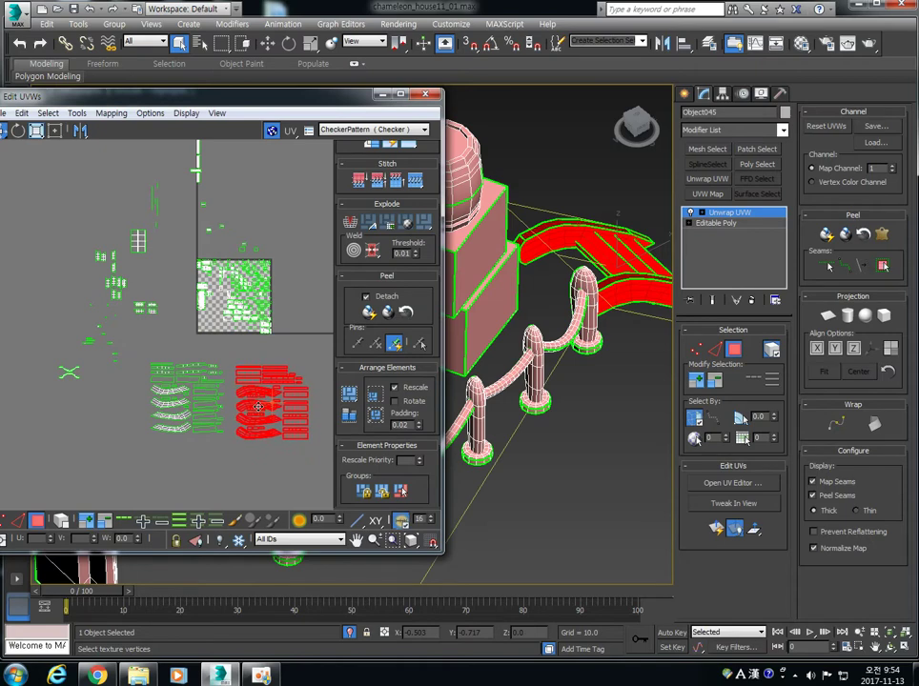
Step: Clear the selection and pack all UV clusters into the tile with Rescale on, Rotate off and 0.02 padding
middle_click_drag(256, 284, 191, 308)
scroll(188, 307, "up", 5)
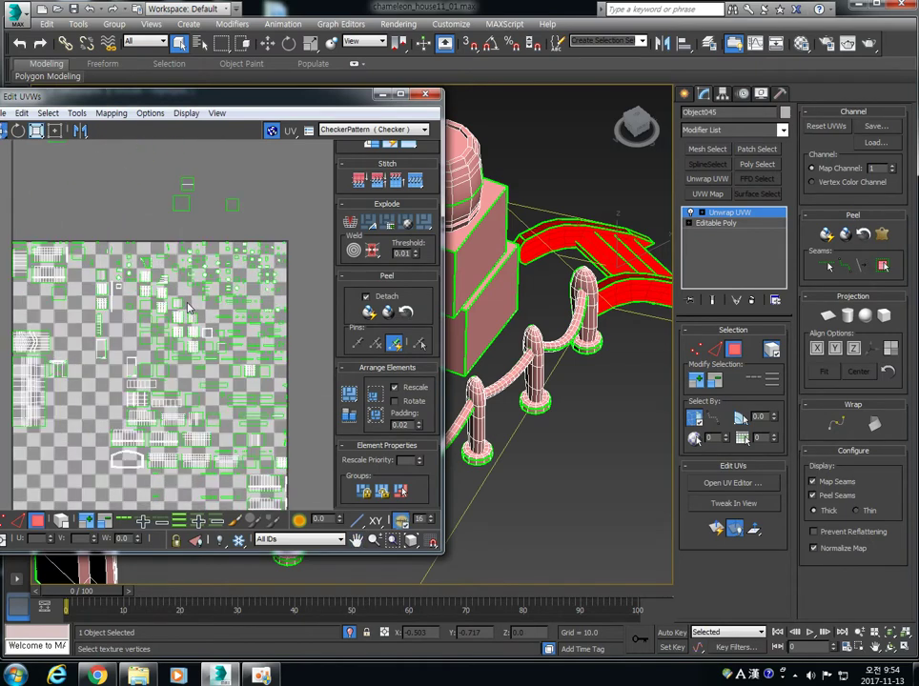
scroll(191, 315, "down", 3)
left_click(276, 444)
middle_click_drag(220, 438, 221, 369)
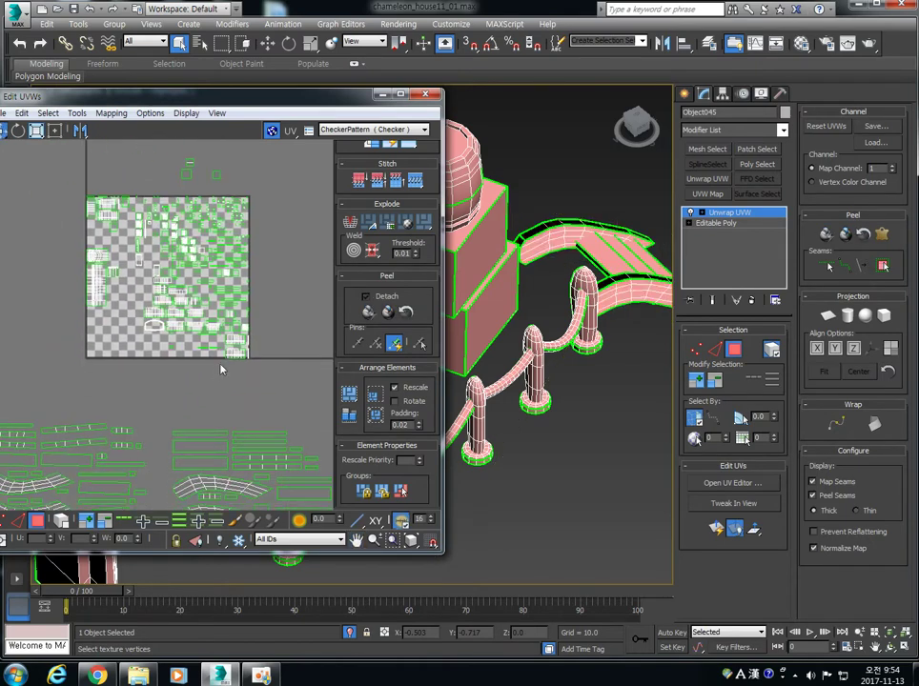
scroll(207, 372, "down", 3)
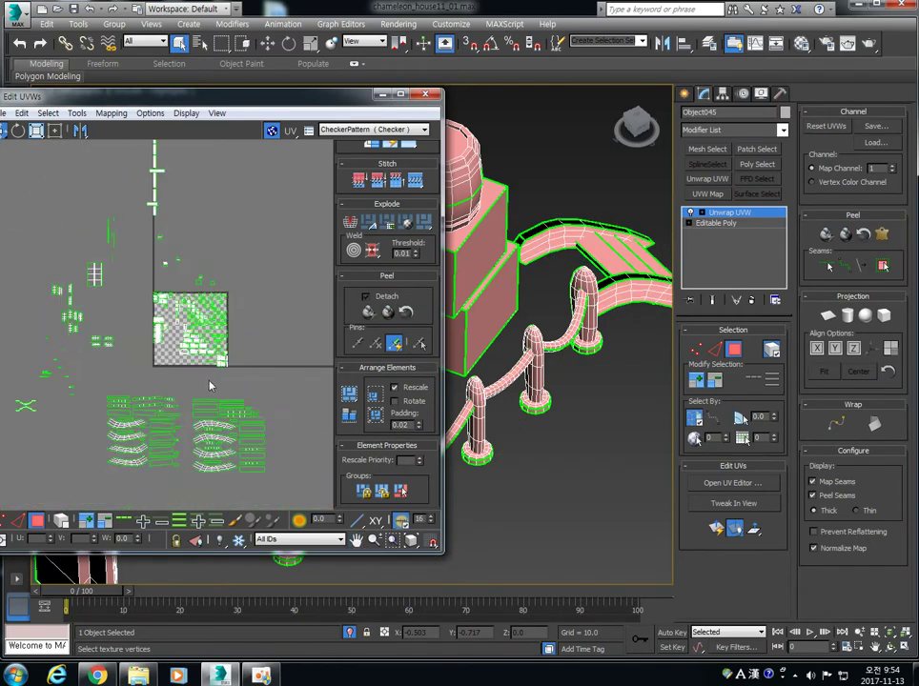
left_click(349, 394)
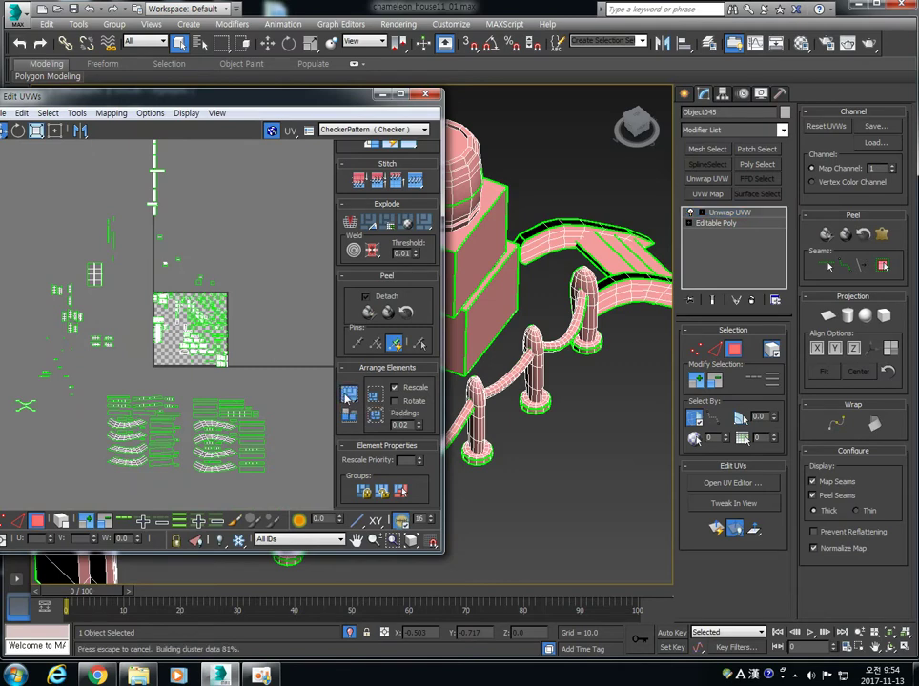
Step: Turn off the checker map background behind the packed UV layout
middle_click_drag(210, 308, 205, 308)
scroll(186, 324, "up", 5)
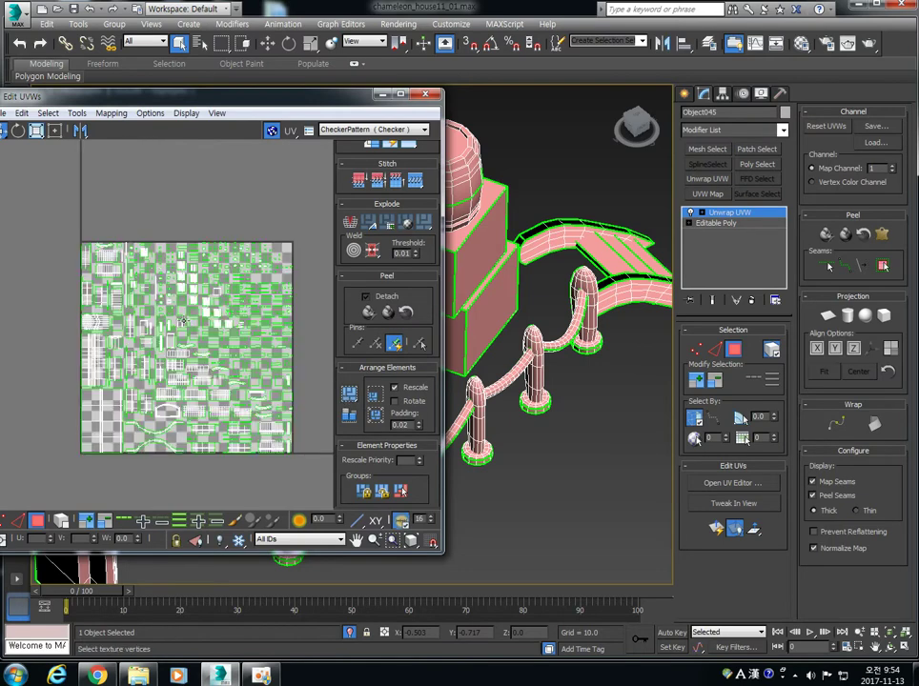
middle_click_drag(202, 427, 198, 371)
scroll(131, 308, "up", 3)
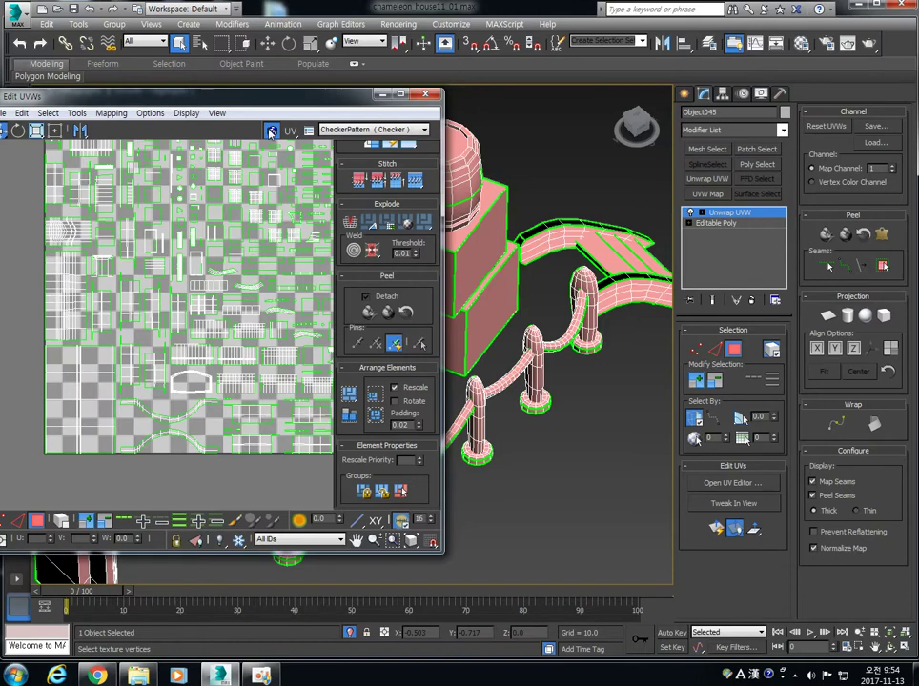
left_click(270, 133)
Step: Examine the packed UV clusters across the whole tile for their arrangement and spacing
scroll(220, 359, "up", 2)
scroll(219, 359, "up", 2)
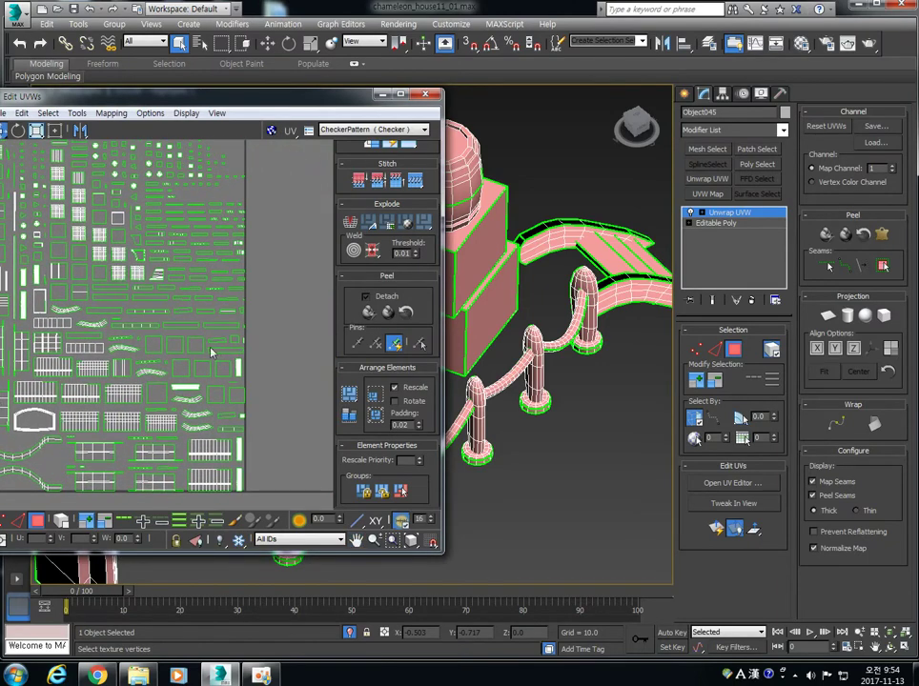
scroll(127, 308, "down", 5)
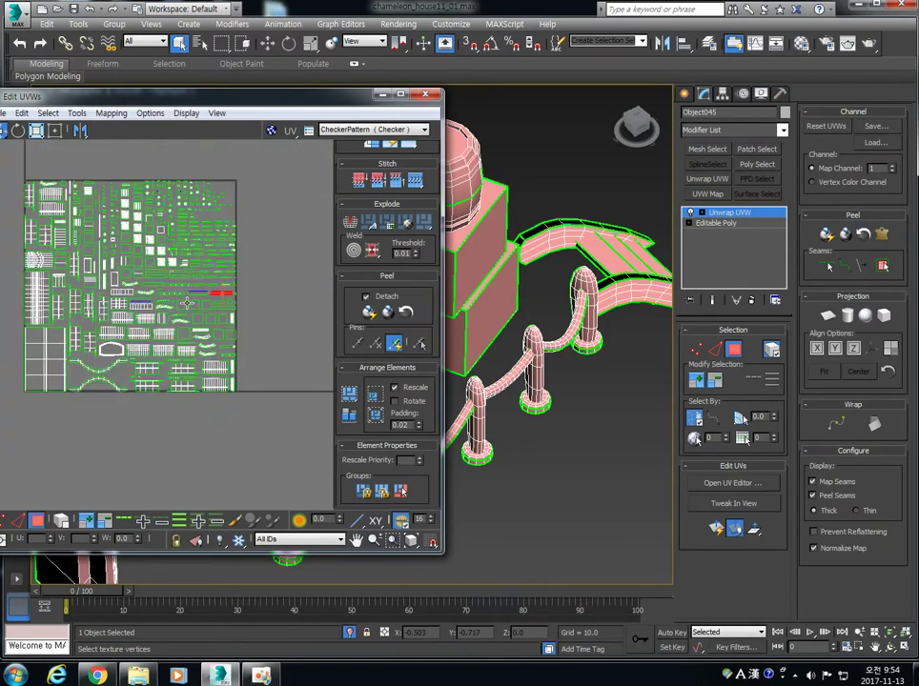
middle_click_drag(125, 308, 94, 323)
scroll(94, 323, "up", 2)
scroll(93, 324, "up", 2)
scroll(105, 315, "up", 3)
scroll(120, 304, "up", 2)
middle_click_drag(128, 283, 123, 359)
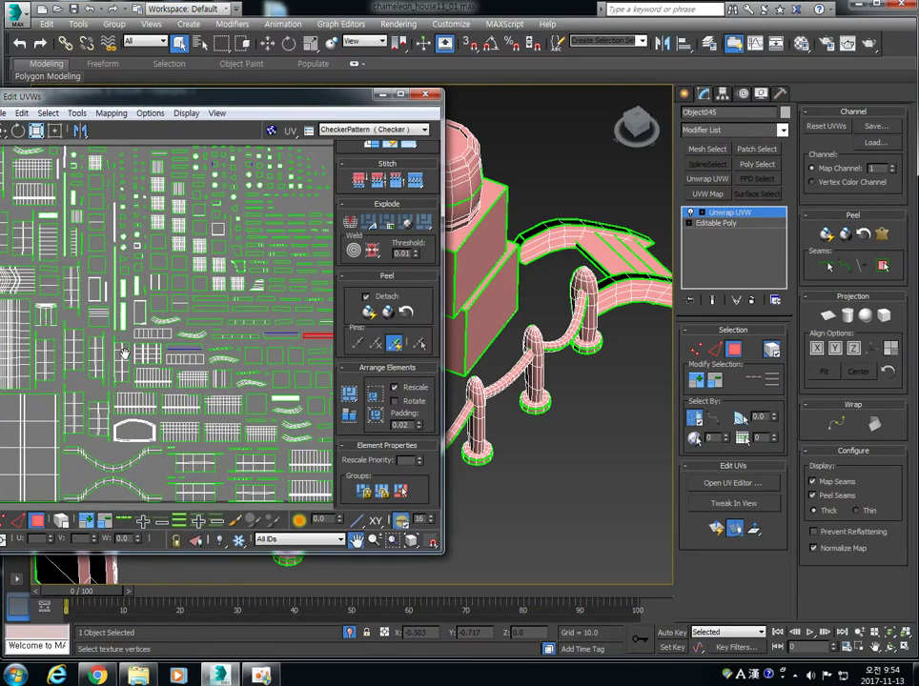
middle_click_drag(230, 310, 180, 319)
scroll(222, 358, "up", 2)
Step: Select the upper crate beneath the barrel and locate its separate faces in the UV layout
left_click(202, 357)
middle_click_drag(512, 344, 532, 435)
middle_click_drag(455, 345, 582, 286)
left_click(582, 286)
scroll(117, 207, "down", 3)
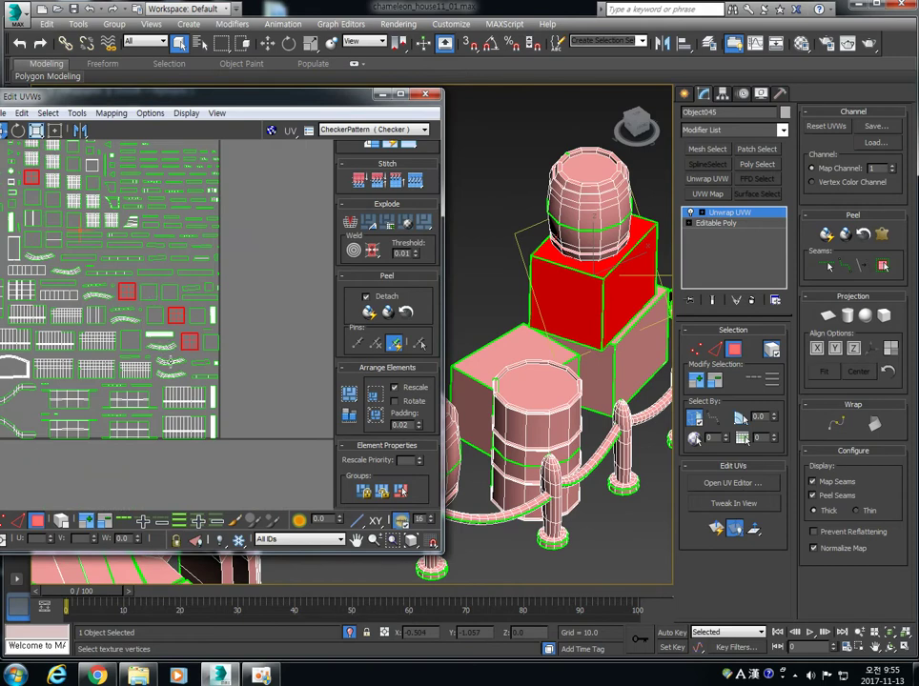
scroll(176, 314, "down", 3)
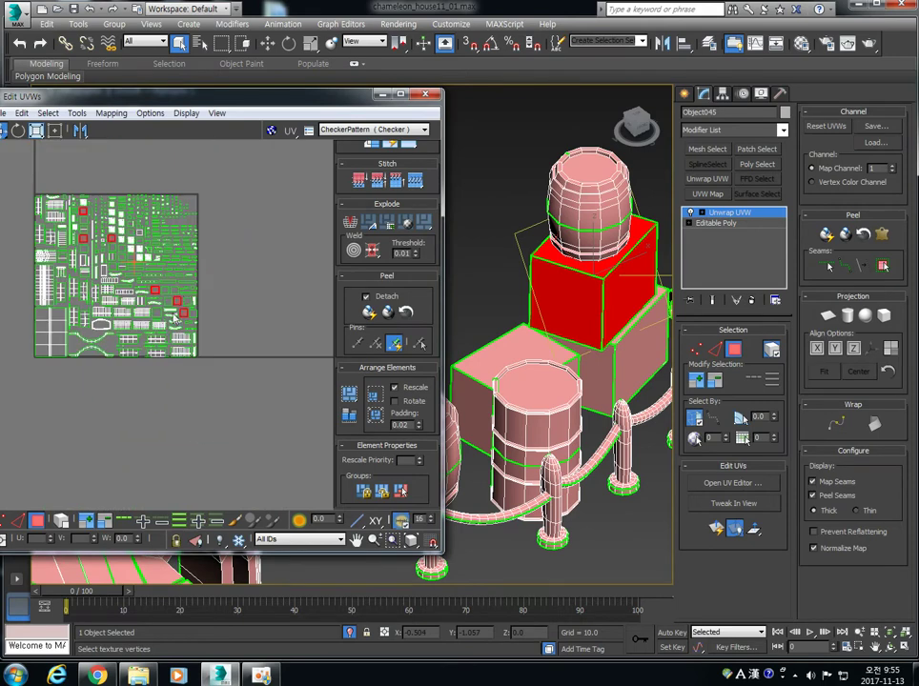
Step: Try moving the upper crate's UV faces out beside the tile, and undo the move
left_click_drag(178, 302, 308, 265)
key("ctrl+z")
scroll(207, 314, "up", 2)
middle_click_drag(207, 314, 201, 286)
scroll(201, 287, "up", 2)
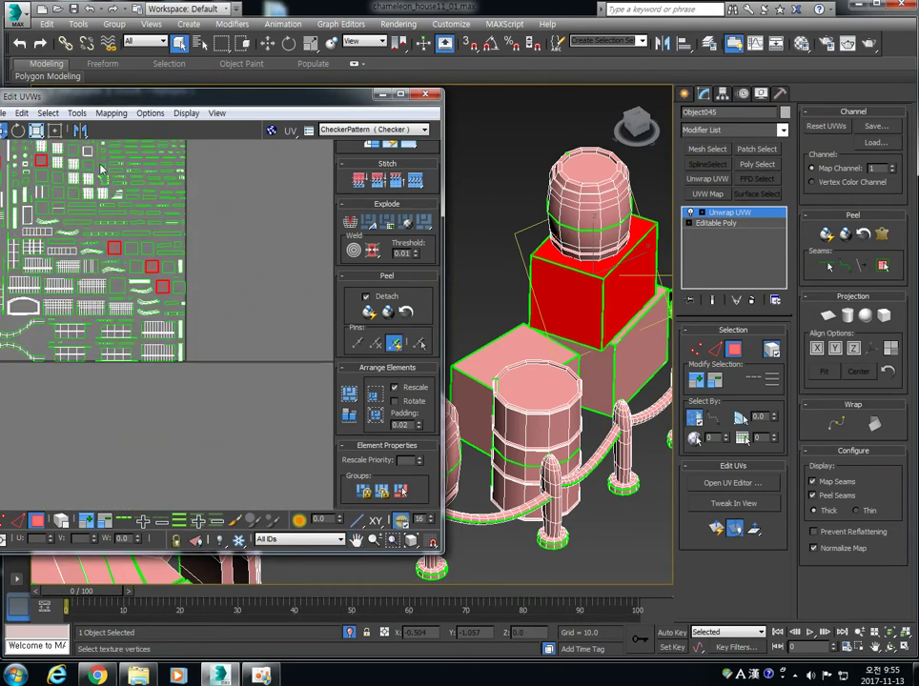
Step: Unfold-map the upper crate with Walk to closest face and Normalize Clusters, and move the unfolded shell below the tile
left_click(110, 114)
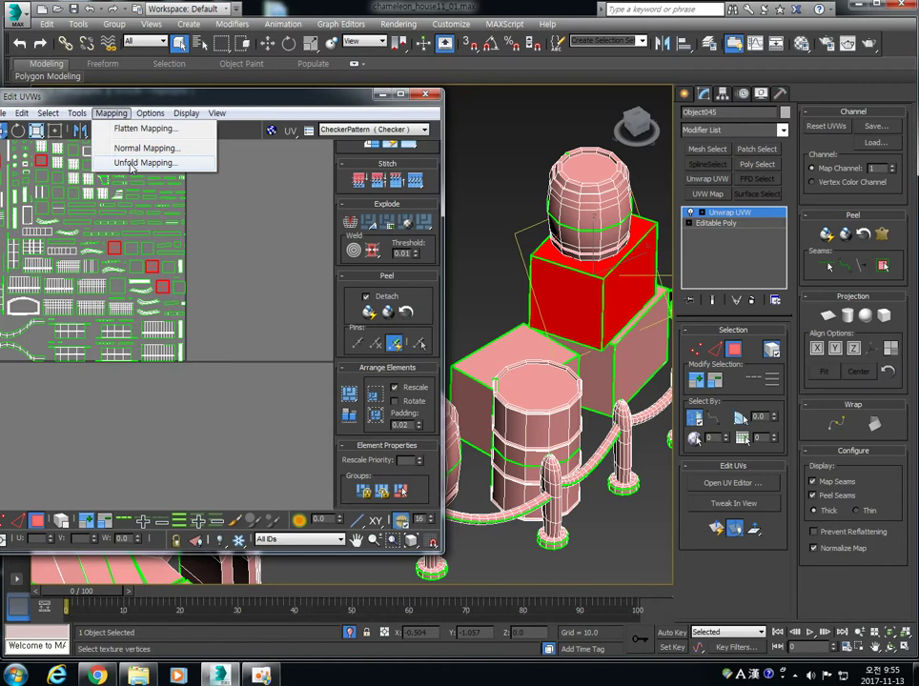
left_click(130, 164)
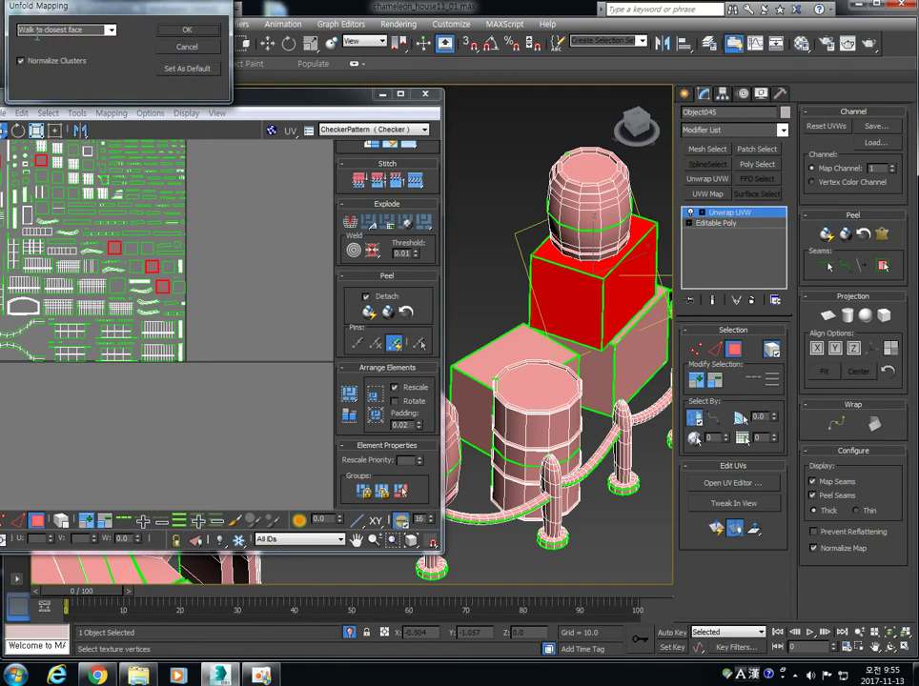
left_click(186, 32)
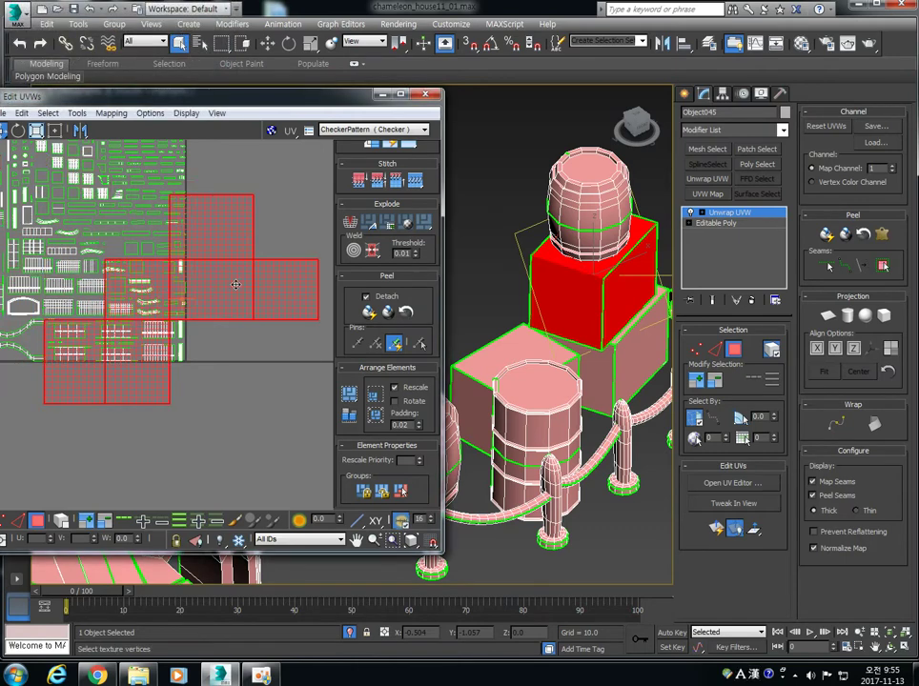
scroll(192, 288, "down", 2)
left_click_drag(202, 266, 242, 386)
Step: Unfold-map the lower crate under the upper crate with Walk to closest face and Normalize Clusters, and move its shell below the tile
left_click(618, 352)
left_click(617, 351)
left_click(110, 112)
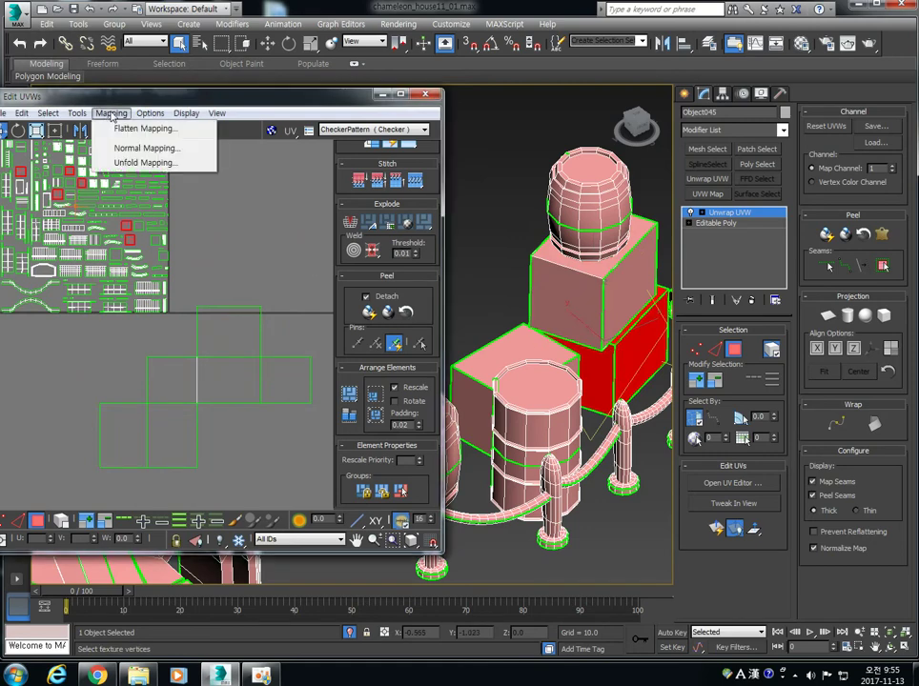
left_click(129, 163)
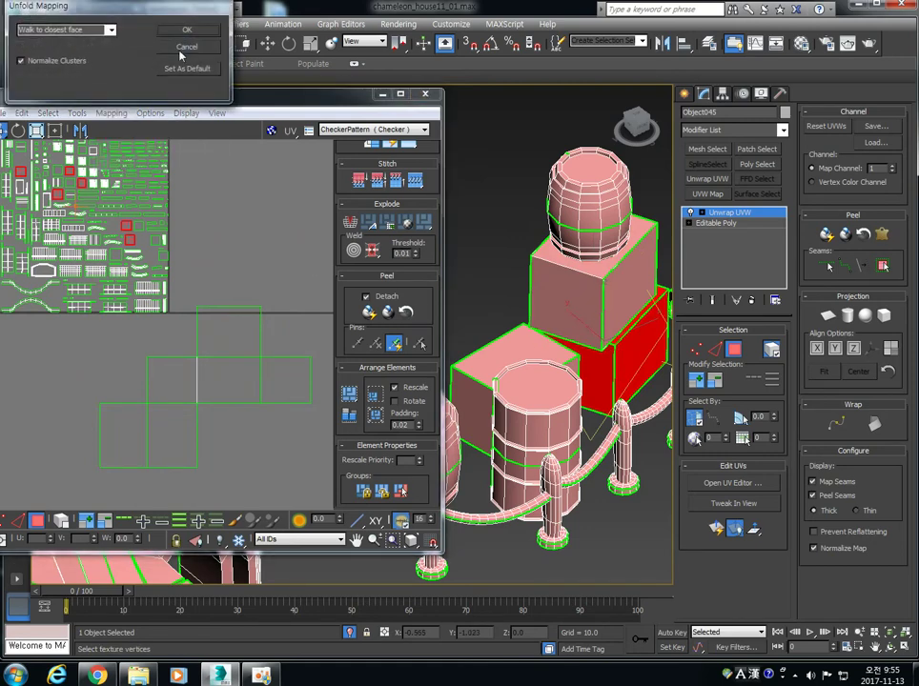
left_click(187, 31)
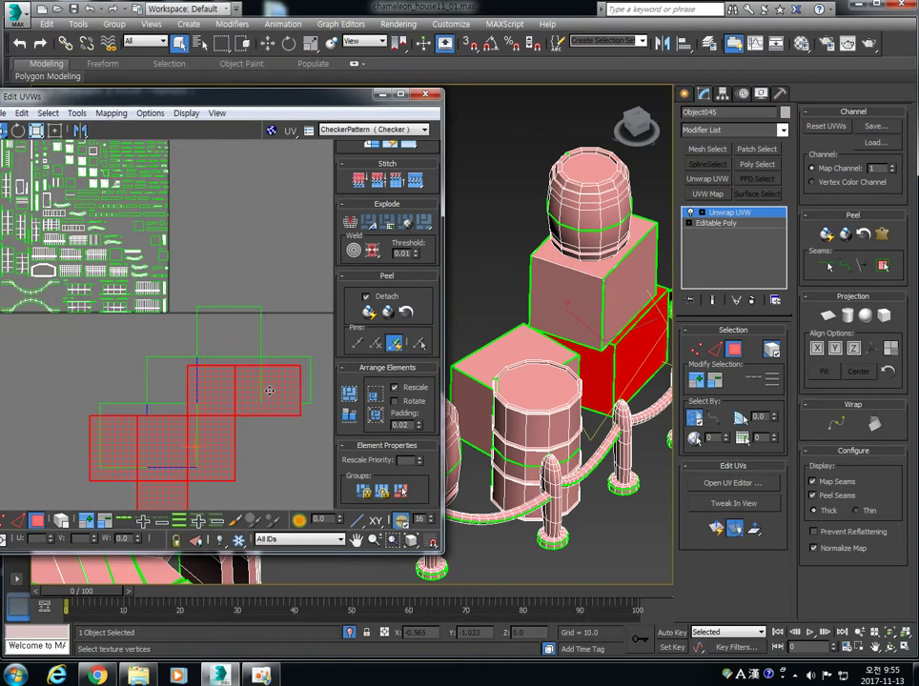
Step: Unfold-map the remaining lower crate behind the drum with Walk to closest face and Normalize Clusters, and place its shell below the tile
left_click(593, 308)
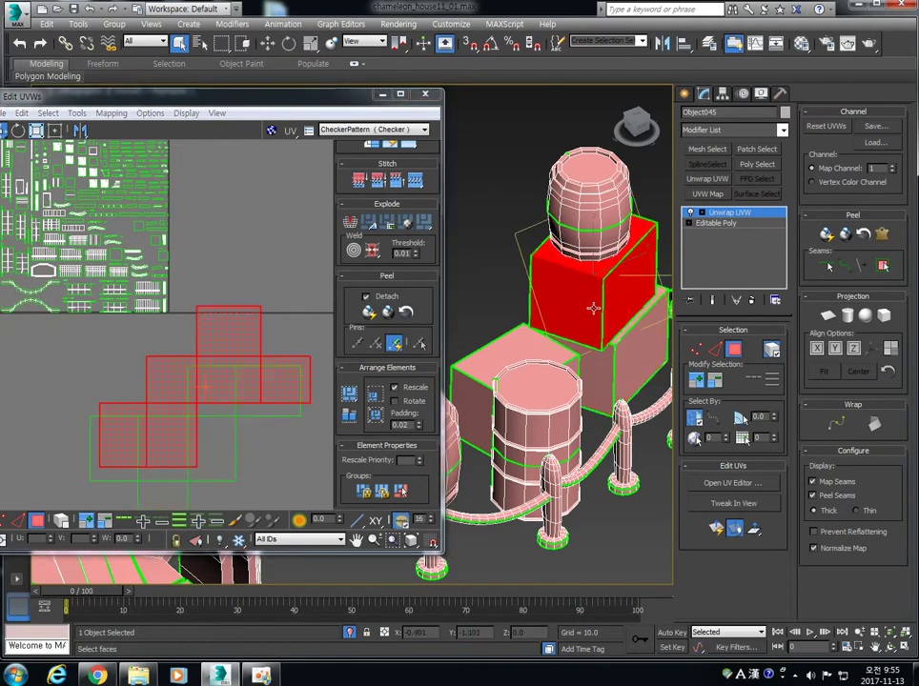
left_click(539, 352)
left_click(110, 114)
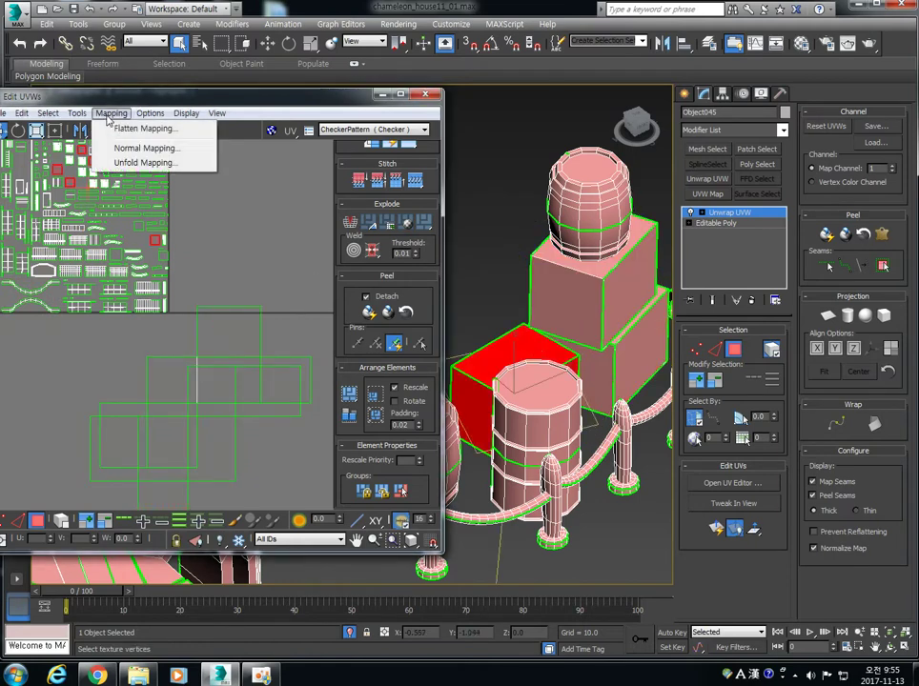
left_click(133, 162)
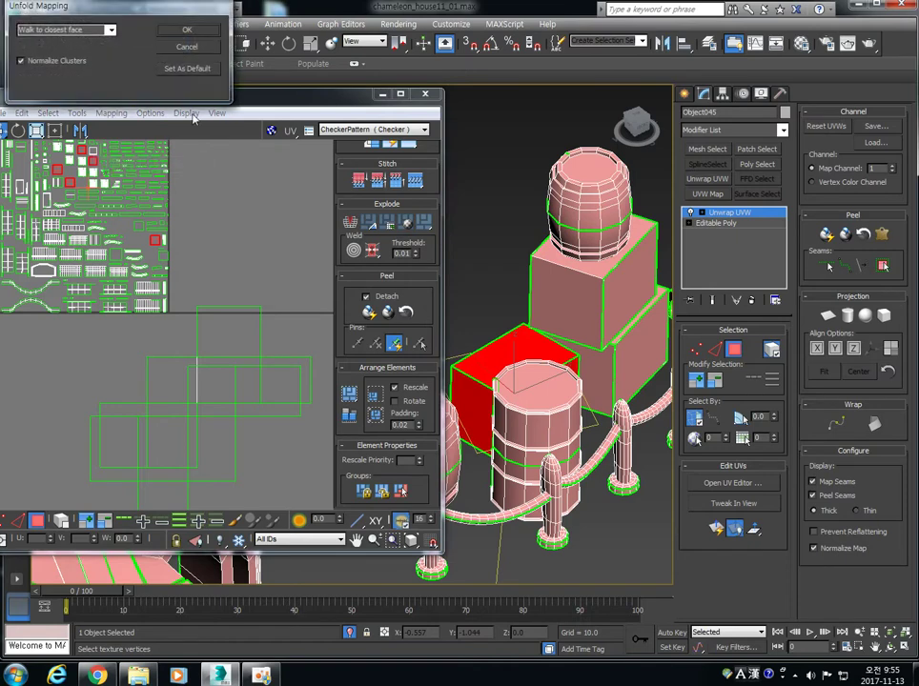
left_click(178, 32)
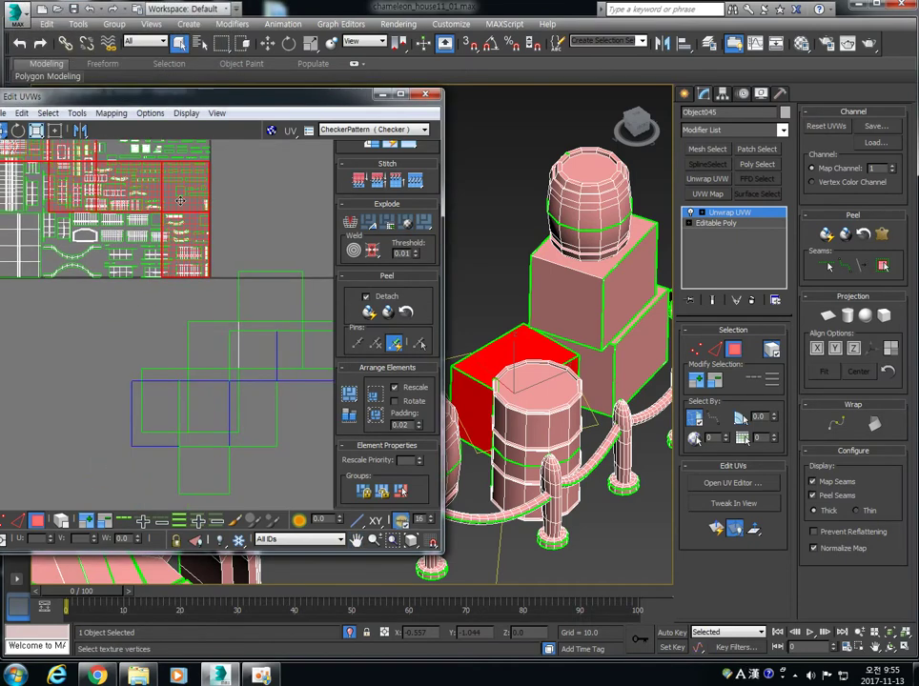
left_click_drag(166, 436, 169, 438)
Step: Select the two straight-sided drums near the ladder in turn and locate their side shells in the UV layout
middle_click_drag(537, 385, 578, 349)
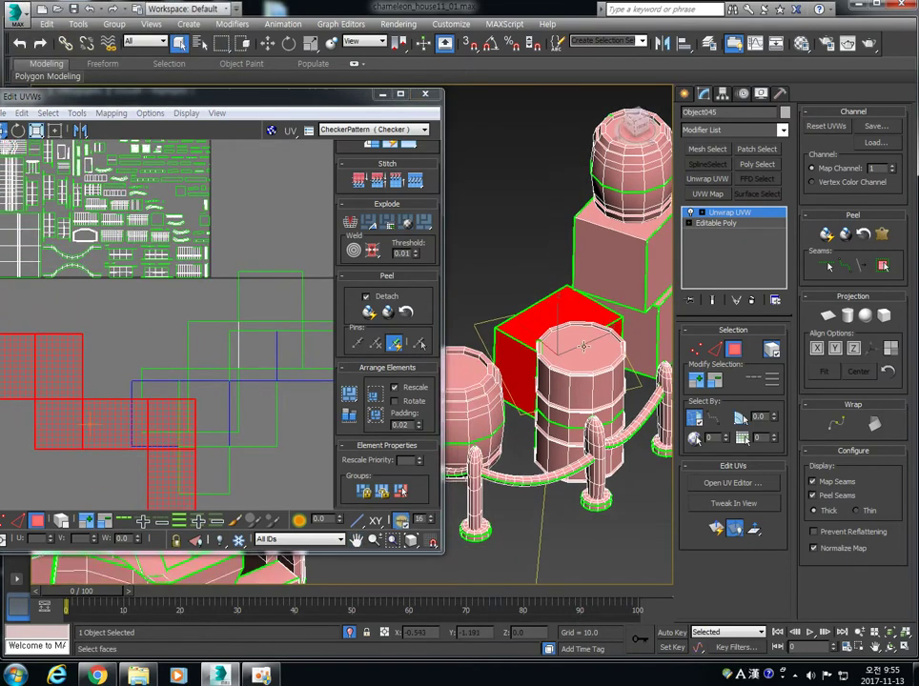
scroll(578, 348, "down", 4)
scroll(515, 382, "down", 2)
middle_click_drag(516, 381, 617, 282)
middle_click_drag(530, 323, 665, 313)
middle_click_drag(524, 364, 609, 303)
mouse_move(535, 341)
middle_mouse_down()
mouse_move(648, 286)
mouse_move(599, 300)
middle_mouse_up()
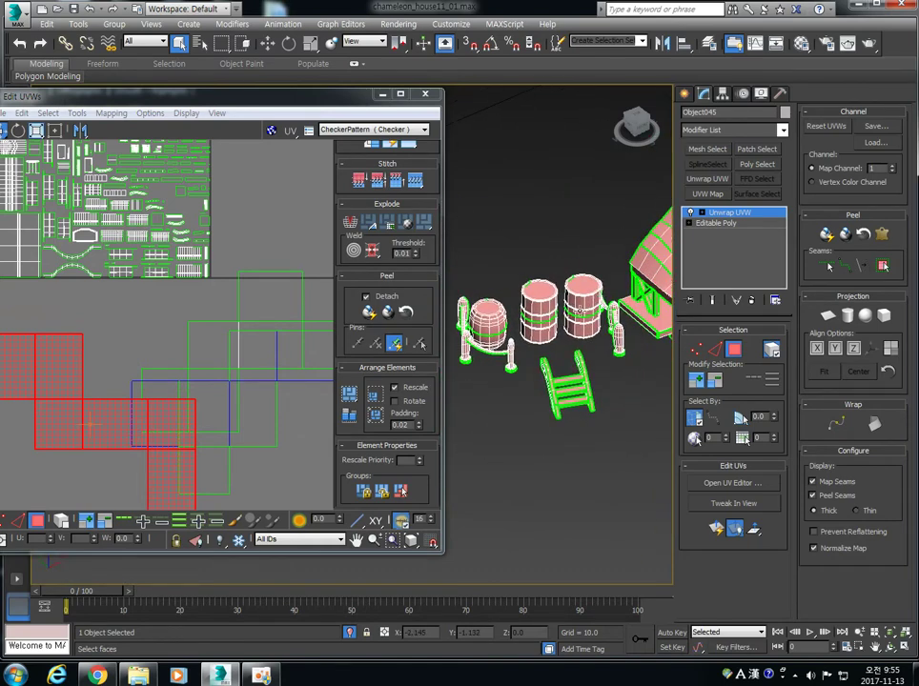
left_click(582, 321)
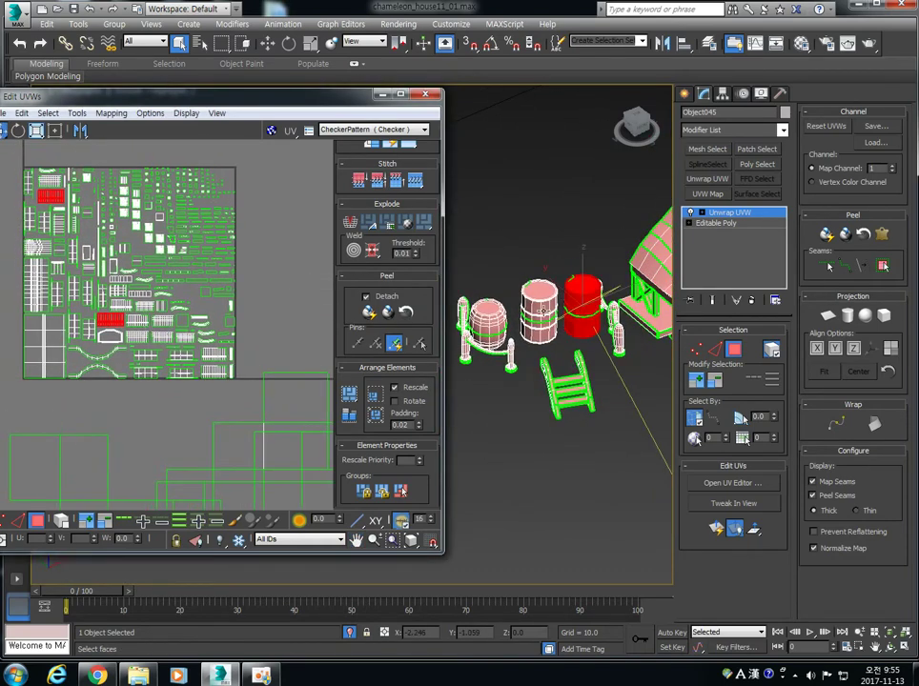
scroll(143, 286, "up", 2)
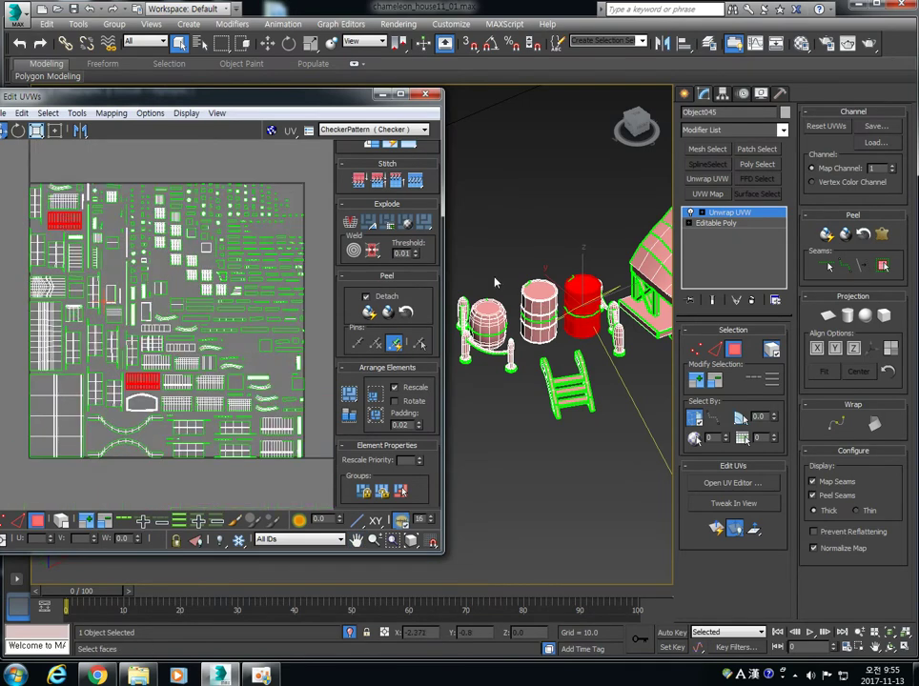
left_click(537, 304)
scroll(484, 329, "up", 2)
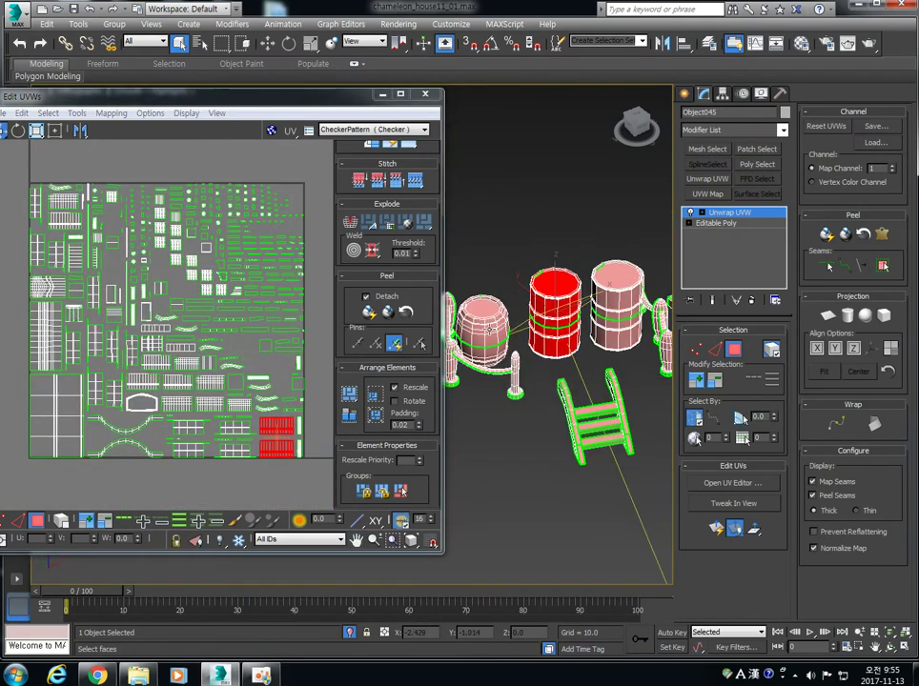
Step: Select the rounded barrel beside the drums and move its UV shells out of the tile to the left
left_click(484, 329)
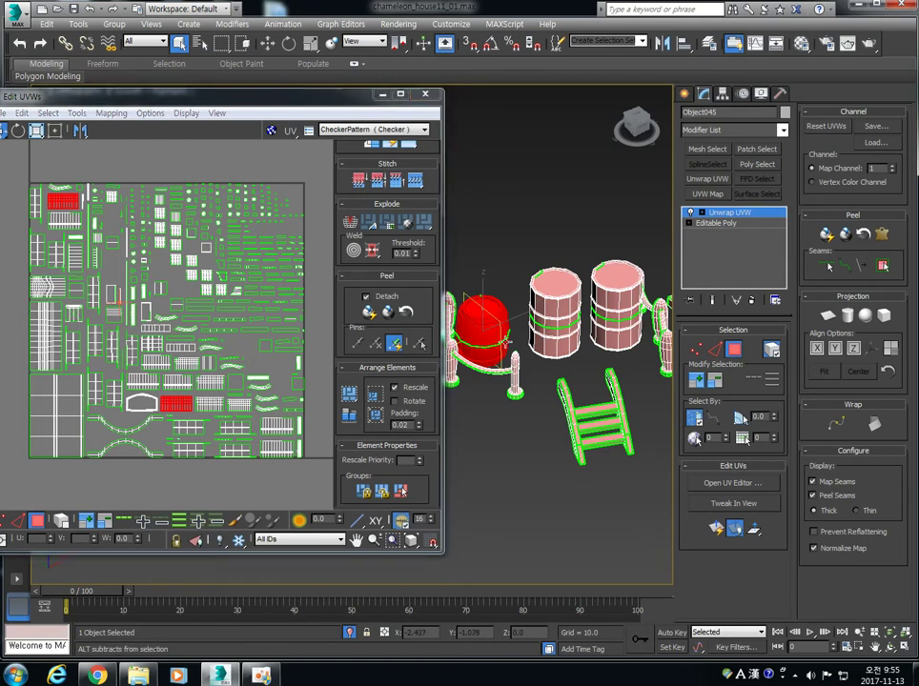
middle_click_drag(482, 326, 442, 307, "alt")
middle_click_drag(120, 344, 145, 277)
scroll(144, 276, "down", 5)
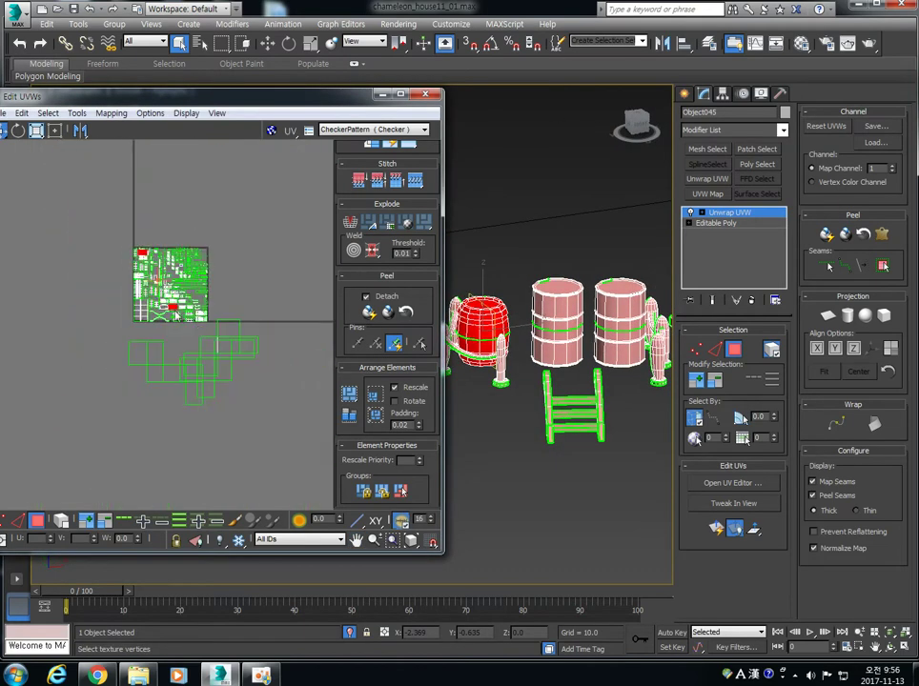
left_click_drag(172, 308, 77, 327)
Step: Select the middle drum and move its UV shells out of the tile to the right
left_click(564, 310)
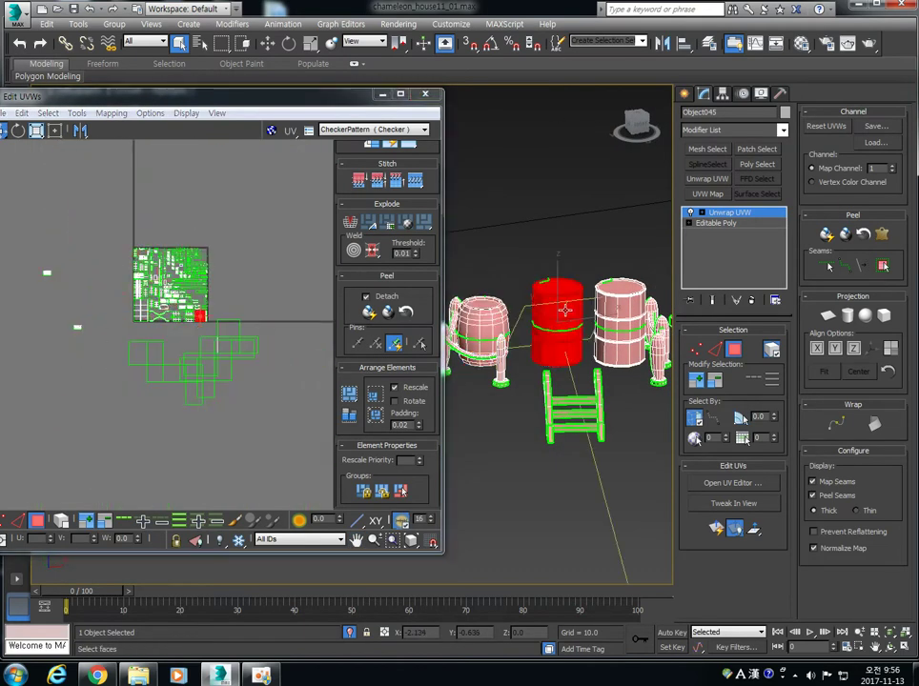
left_click_drag(200, 318, 249, 275)
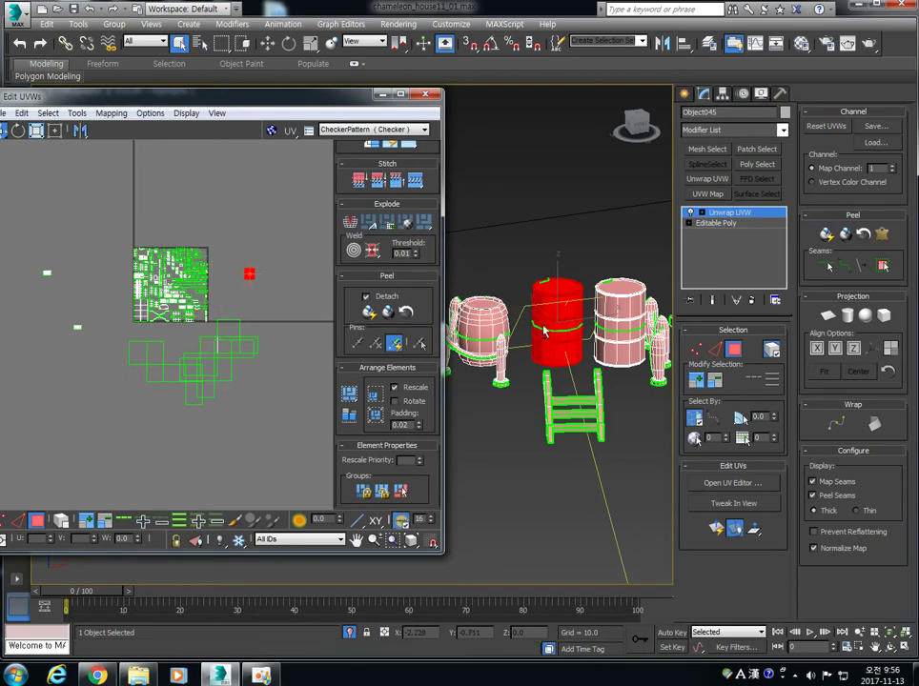
middle_click_drag(557, 312, 572, 440, "alt")
scroll(324, 320, "up", 2)
Step: Select the rounded barrel's UV shells outside the tile and examine the seams around the barrel
middle_click_drag(324, 319, 191, 265)
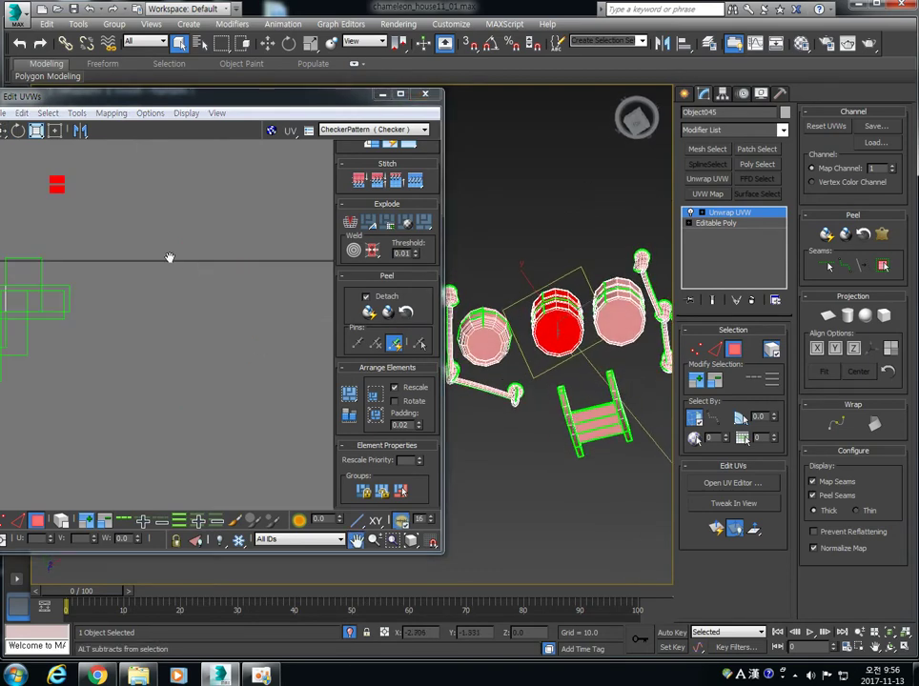
middle_click_drag(40, 219, 211, 317)
scroll(192, 302, "up", 3)
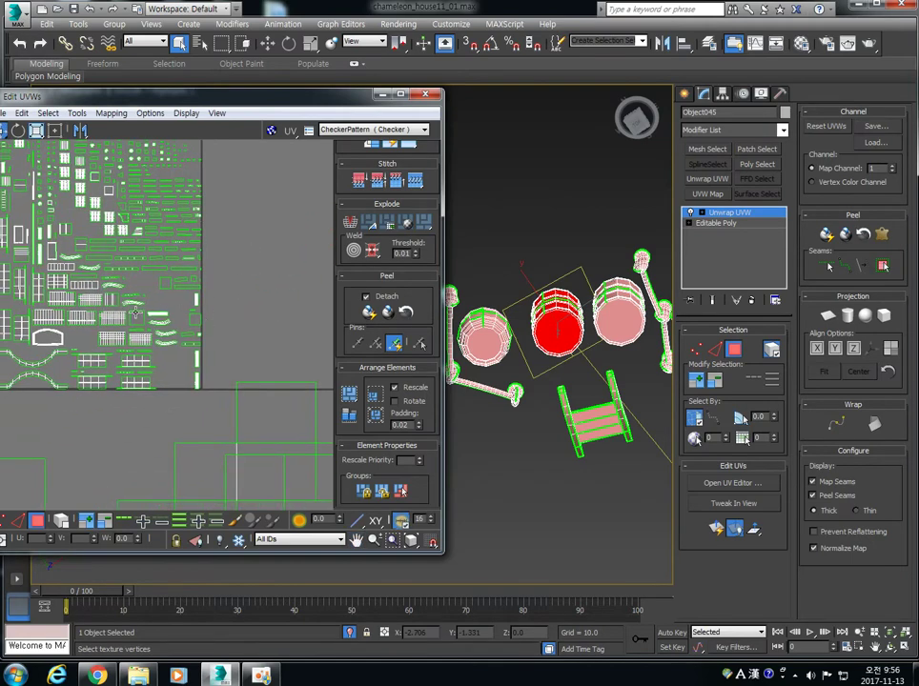
middle_click_drag(135, 313, 231, 280)
scroll(232, 281, "down", 2)
scroll(136, 296, "down", 3)
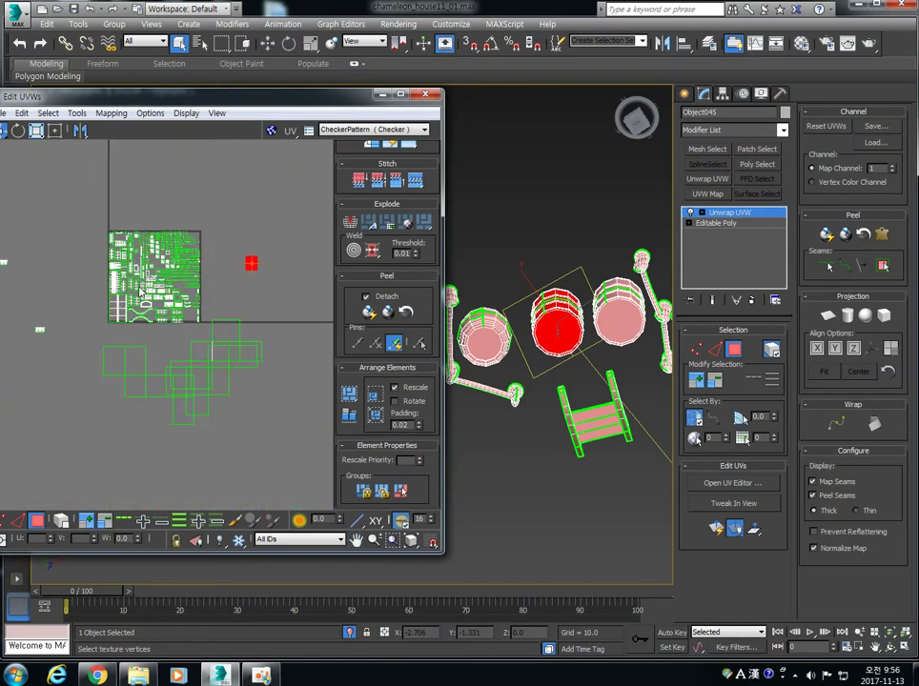
middle_click_drag(71, 287, 162, 265)
scroll(162, 265, "up", 2)
left_click_drag(25, 197, 124, 353)
scroll(497, 376, "up", 2)
middle_click_drag(500, 376, 526, 285, "alt")
middle_click_drag(481, 315, 552, 352, "alt")
scroll(509, 324, "up", 4)
middle_click_drag(509, 324, 628, 318, "alt")
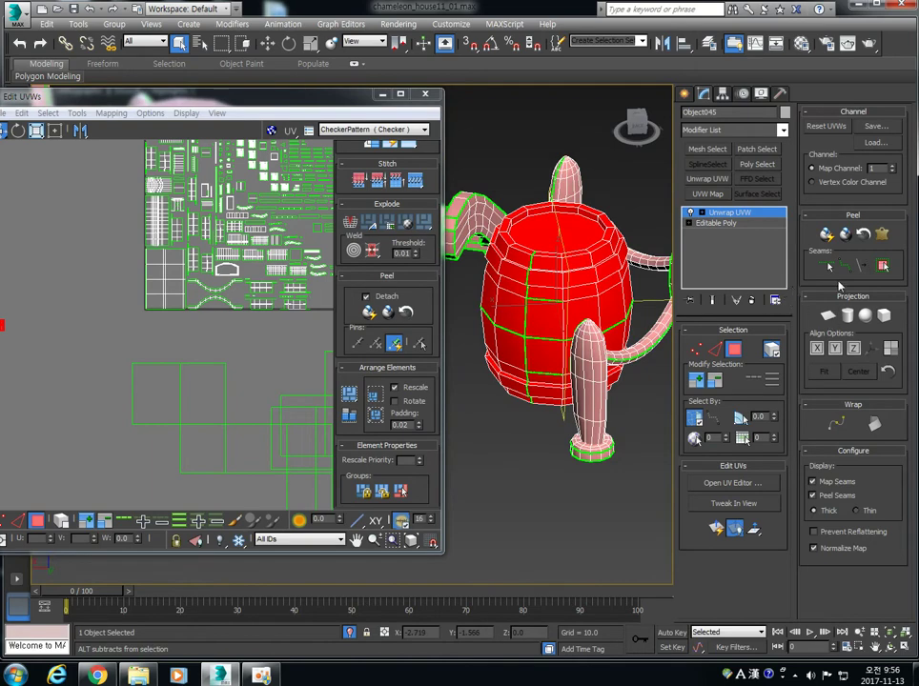
Step: With element selection off, select the edge loop around the rounded barrel's middle and unfold its side as a strip from that loop
left_click(715, 352)
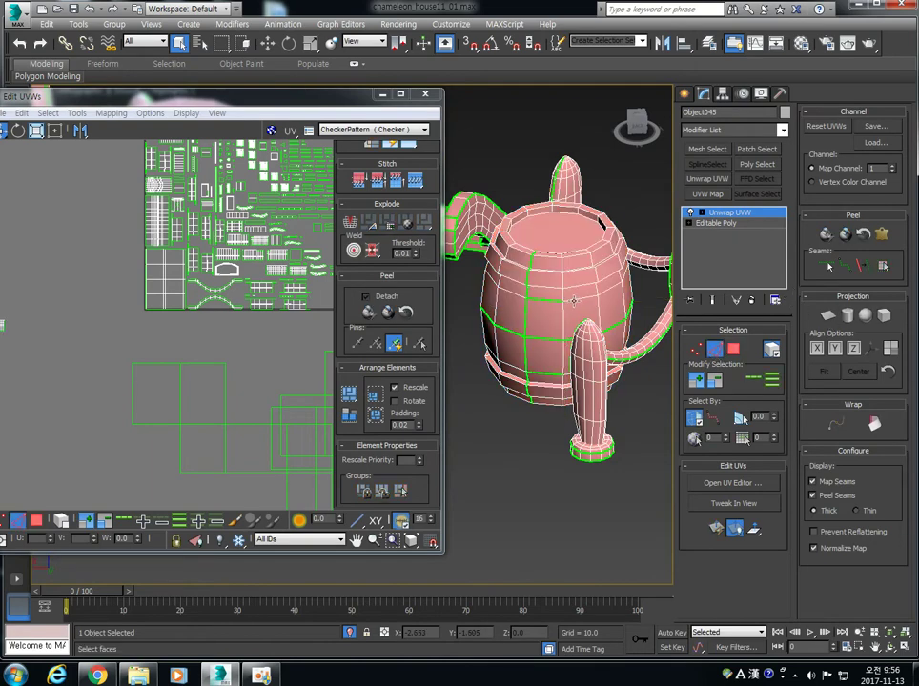
left_click(573, 301)
left_click(772, 356)
left_click(526, 452)
left_click(545, 339)
left_click(755, 380)
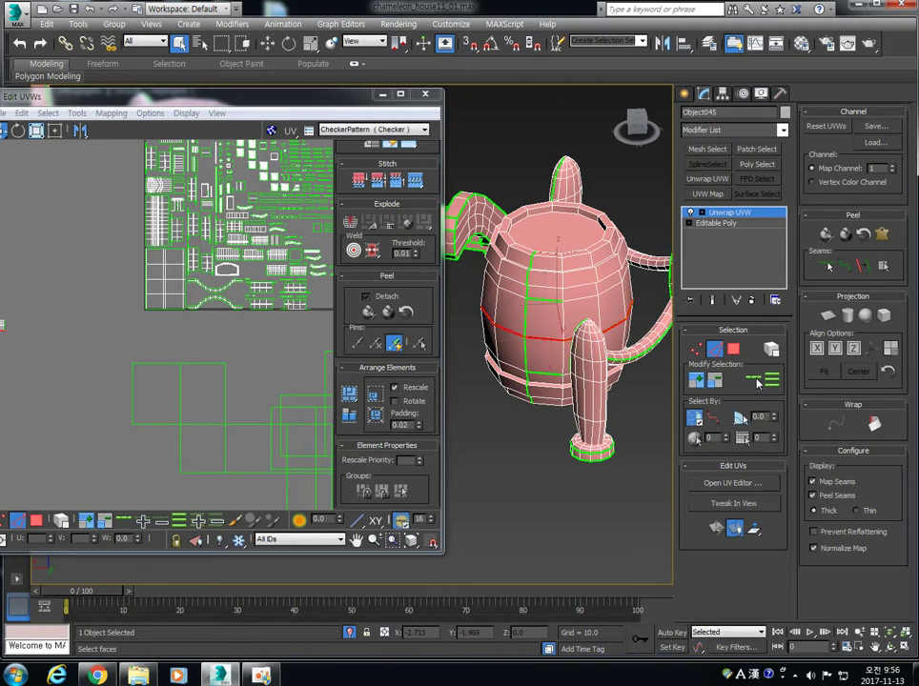
left_click(875, 424)
scroll(175, 232, "up", 5)
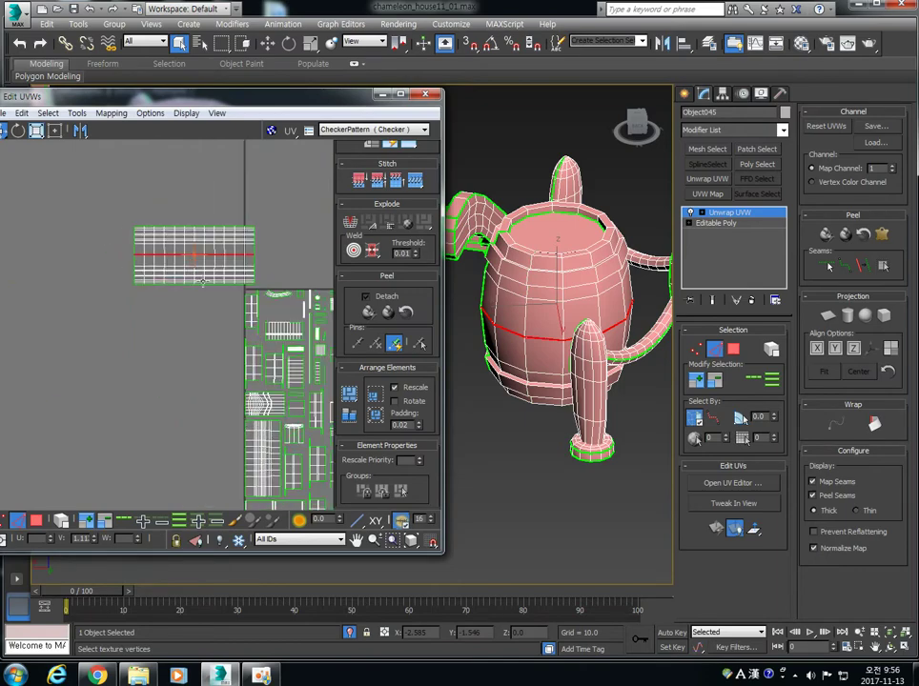
Step: Select the seam edge loop around the middle drum and unfold its side as a strip from that loop
middle_click_drag(633, 334, 540, 318, "alt")
scroll(523, 325, "down", 5)
scroll(539, 317, "up", 4)
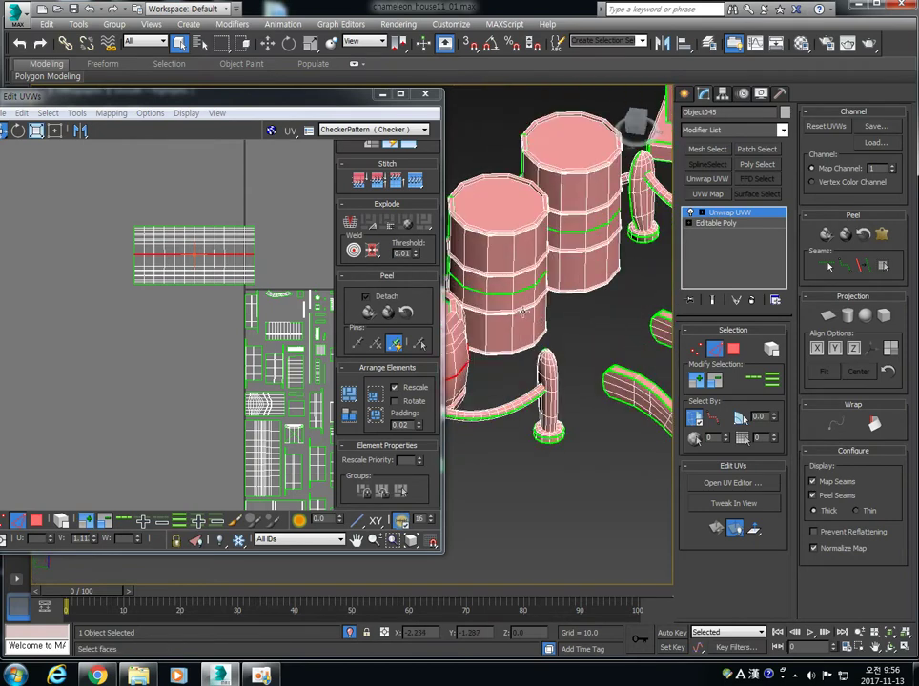
left_click(520, 291)
left_click(756, 382)
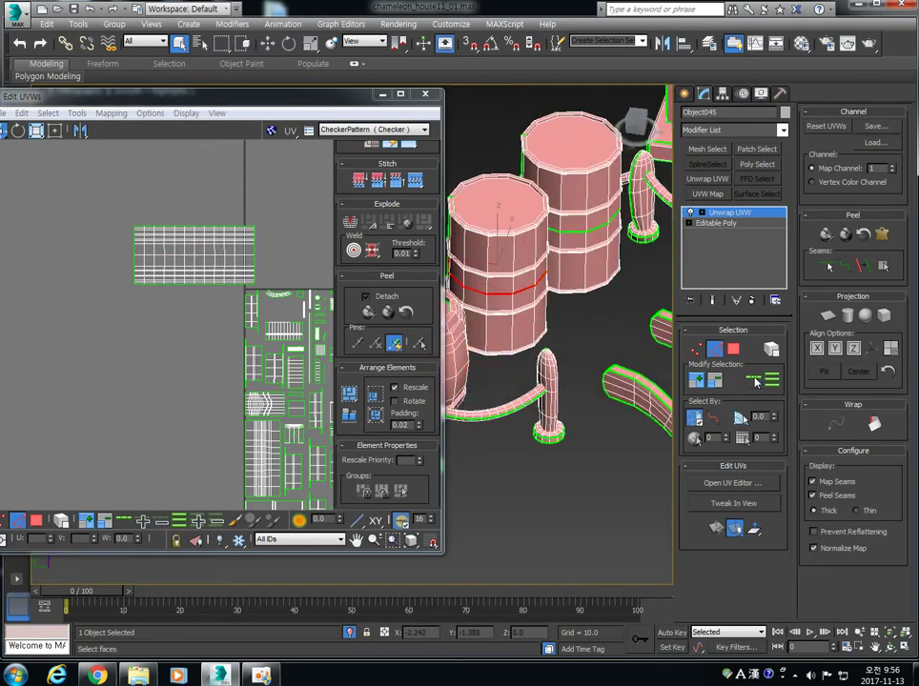
left_click(874, 426)
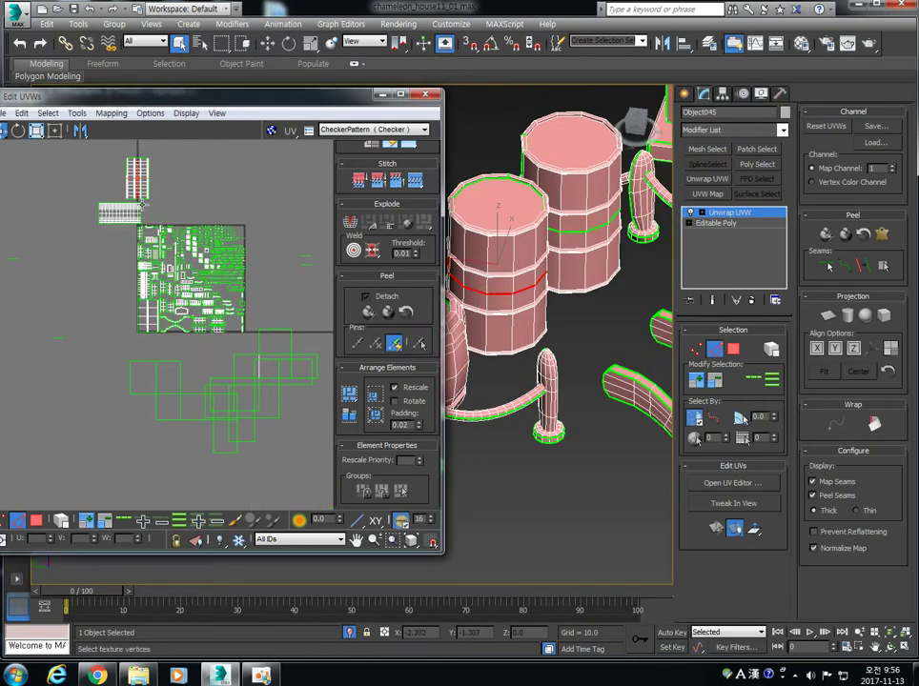
Step: Select the seam edge loop around the farther drum and unfold its side as a strip from that loop
scroll(140, 240, "up", 3)
scroll(141, 240, "up", 1)
scroll(141, 240, "up", 3)
scroll(140, 240, "down", 3)
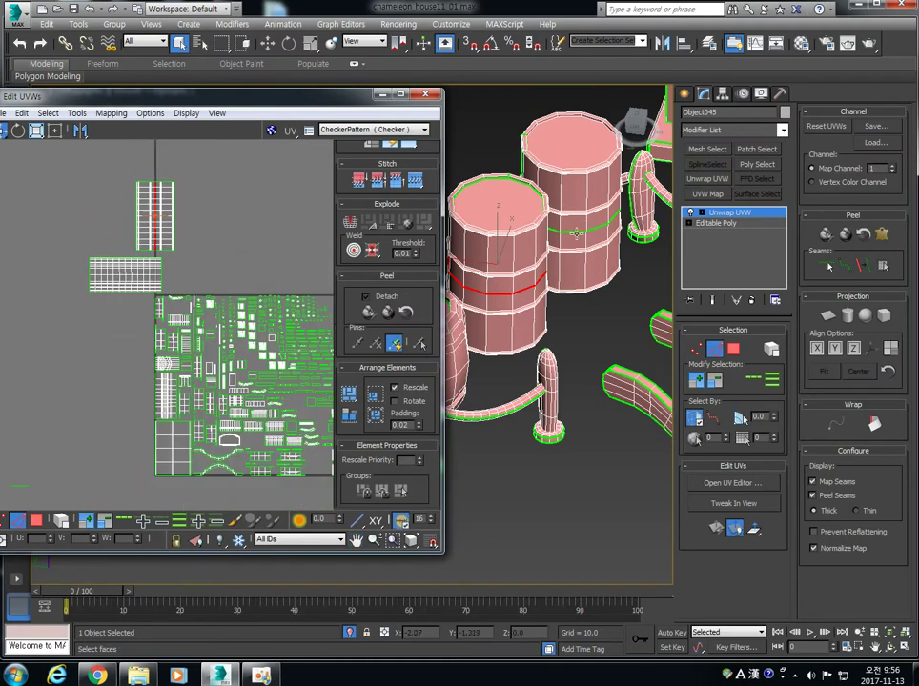
left_click(573, 231)
left_click(753, 378)
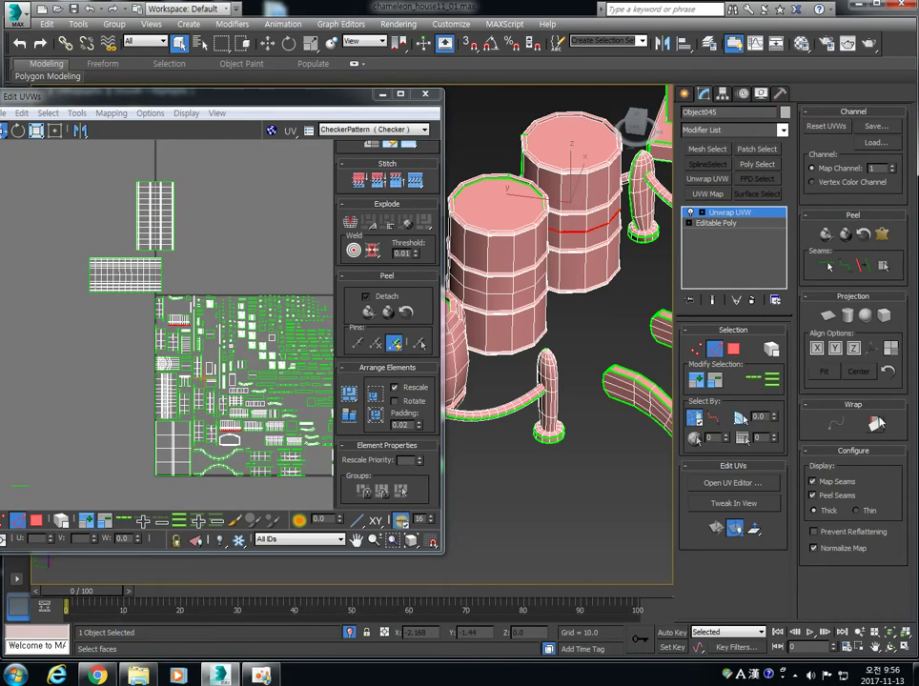
scroll(107, 179, "down", 2)
Step: Select the middle drum's top cap face and locate it in the UV layout
middle_click_drag(625, 271, 575, 291, "alt")
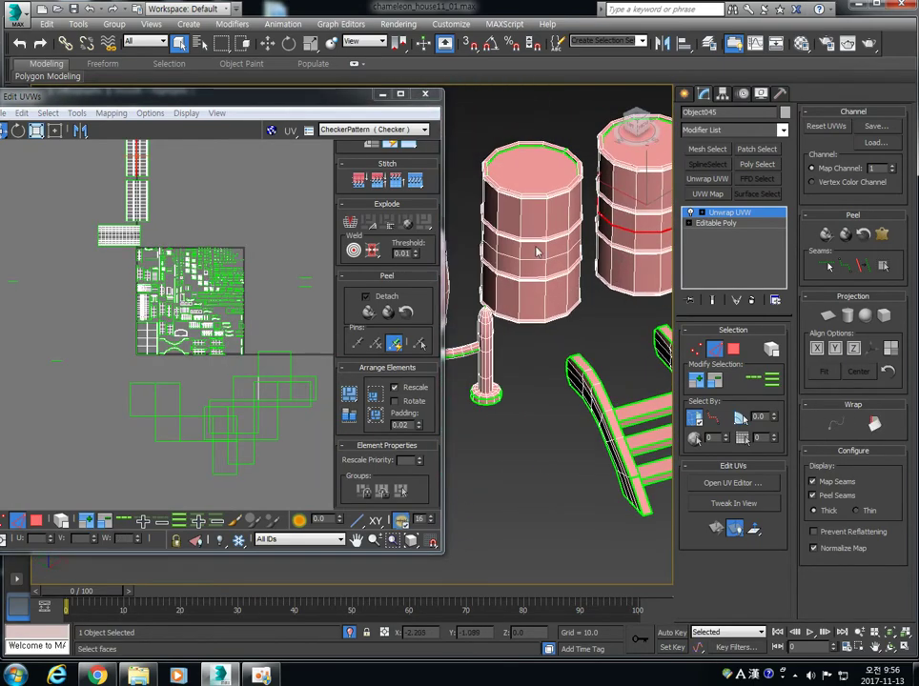
left_click(733, 350)
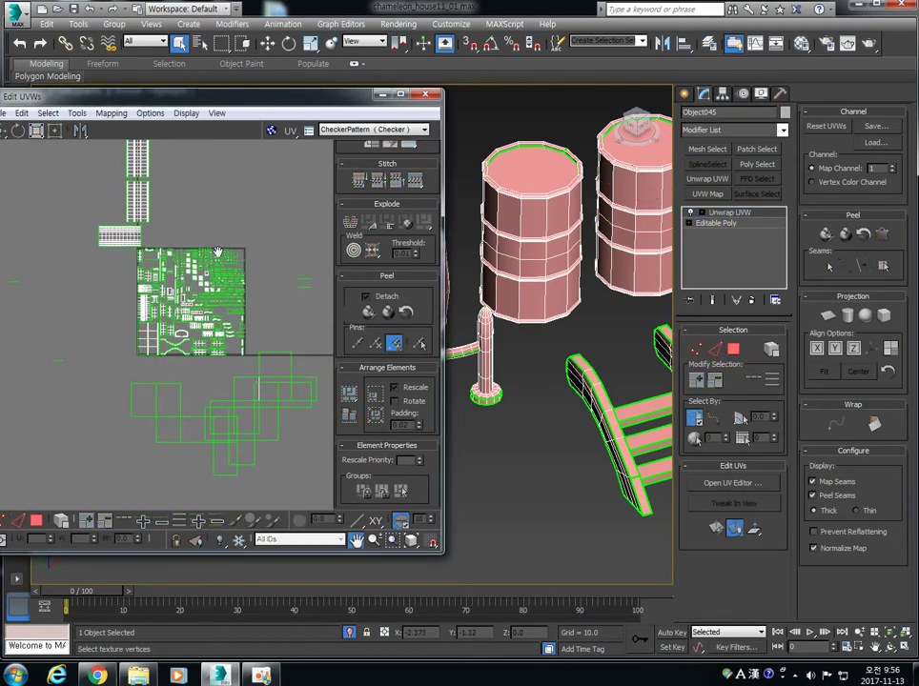
left_click(535, 175)
middle_click_drag(303, 310, 245, 297)
scroll(245, 297, "up", 5)
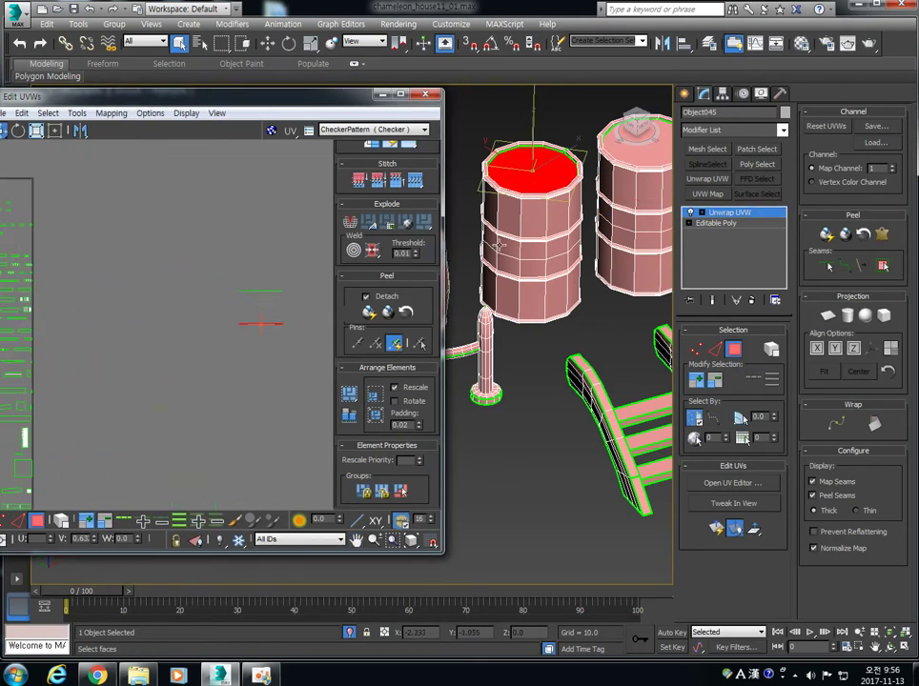
Step: Select the top cap faces of both drums together and apply a planar projection to them
left_click(644, 157)
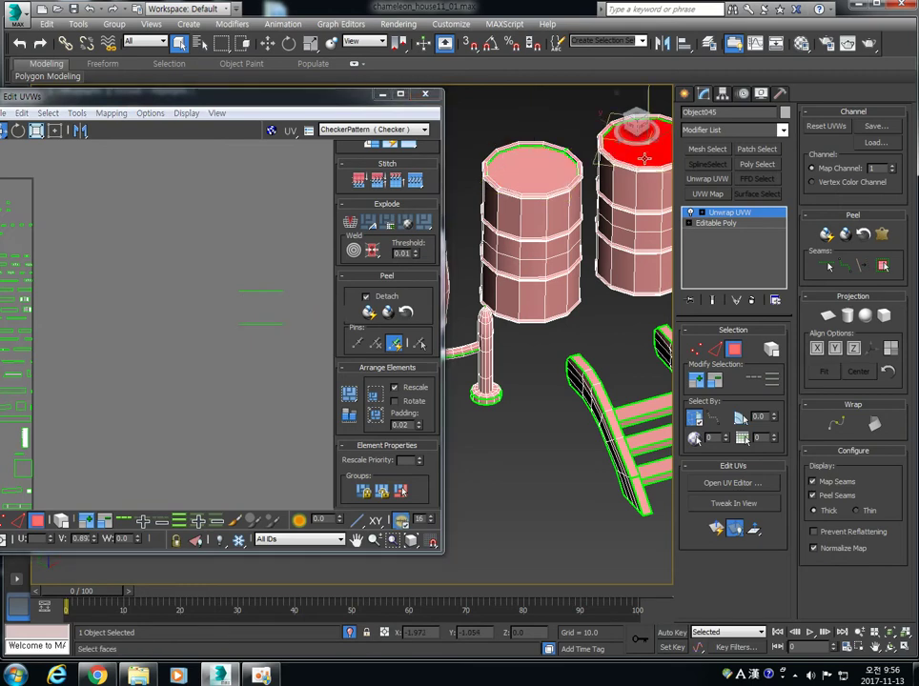
left_click(548, 173, "ctrl")
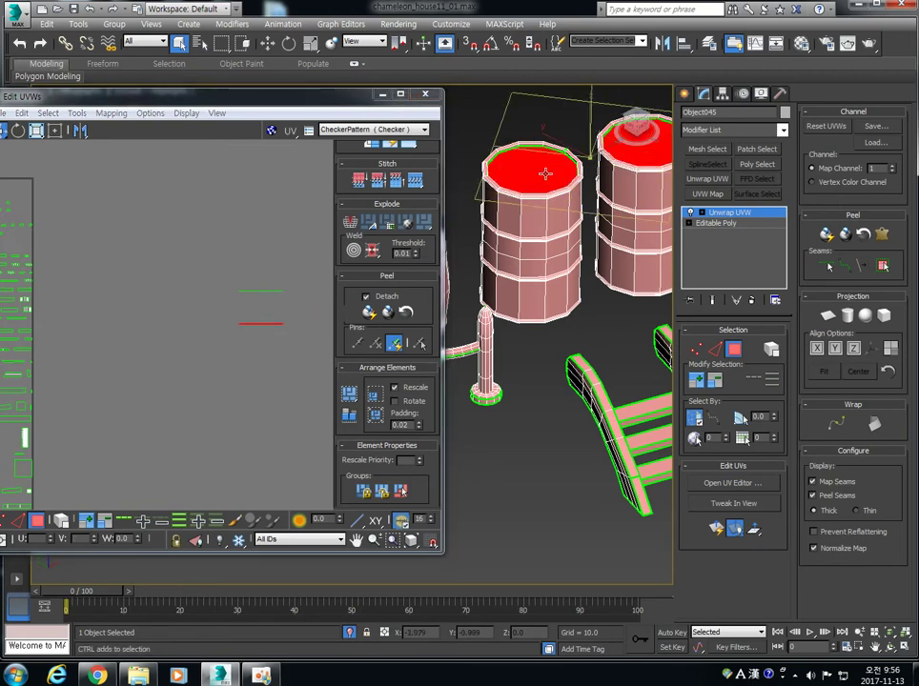
left_click(827, 318)
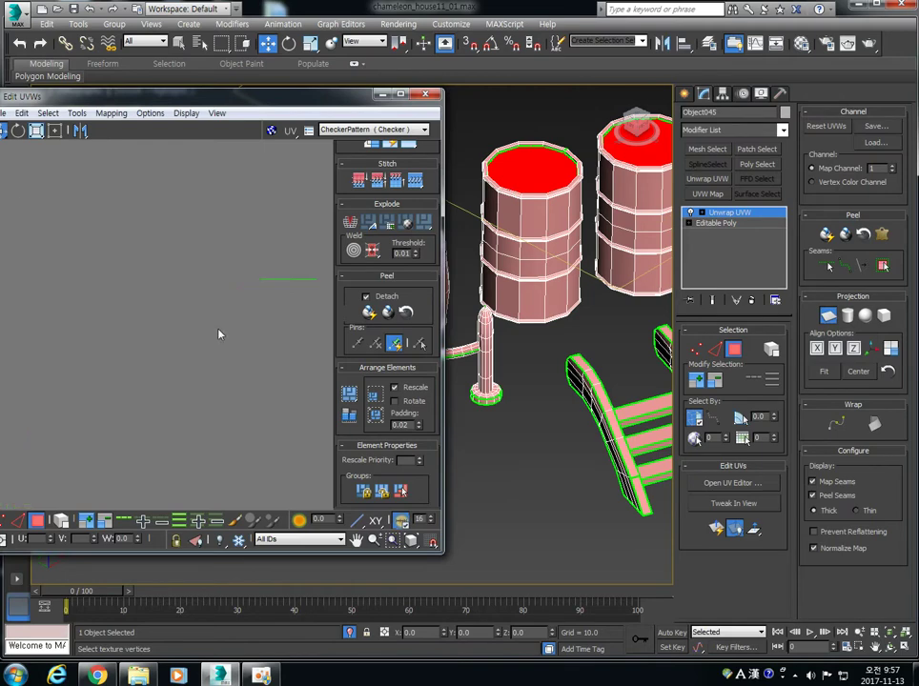
scroll(168, 324, "down", 8)
middle_click_drag(168, 324, 232, 304)
scroll(138, 307, "up", 4)
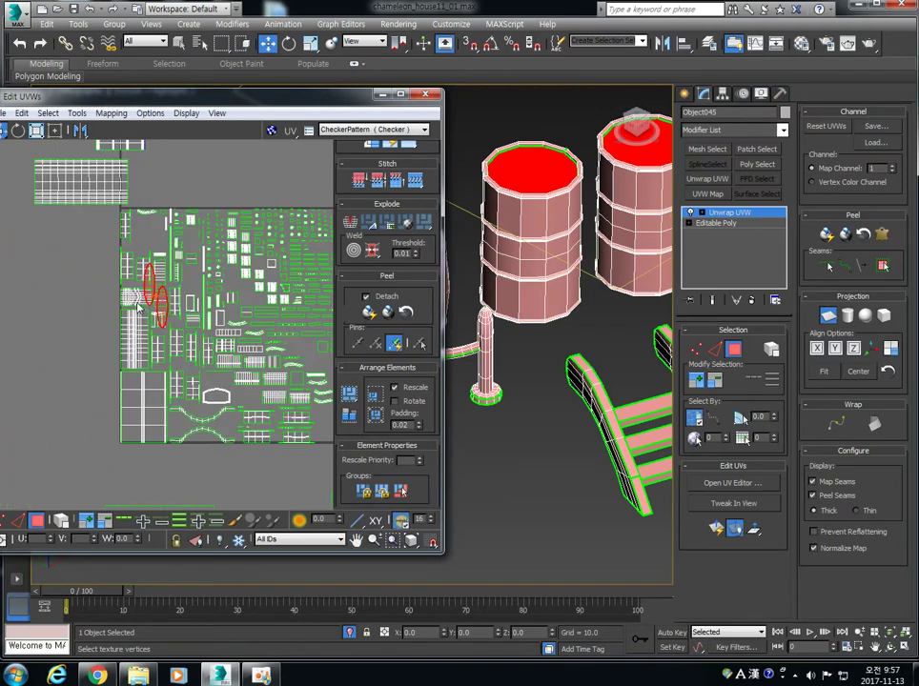
Step: Best-align the planar projection of the two drum top caps and move both caps outside the packed UV layout
left_click(872, 349)
scroll(195, 297, "down", 4)
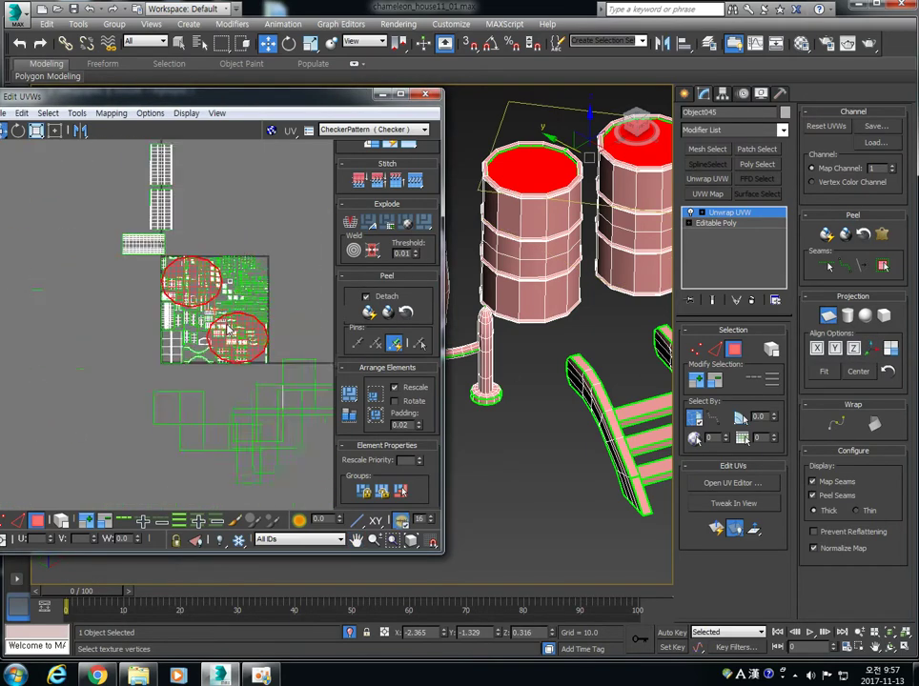
scroll(228, 328, "down", 2)
left_click(827, 318)
left_click_drag(239, 342, 76, 454)
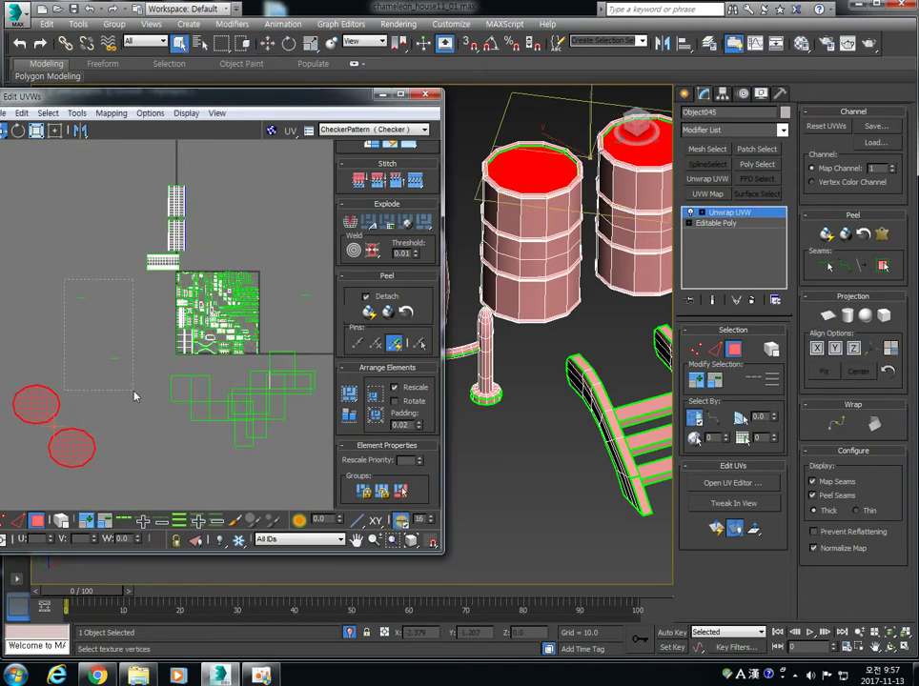
Step: Apply a planar projection to the barrel's top cap face and move the cap outside the packed layout beside the drum caps
middle_click_drag(533, 239, 616, 436, "alt")
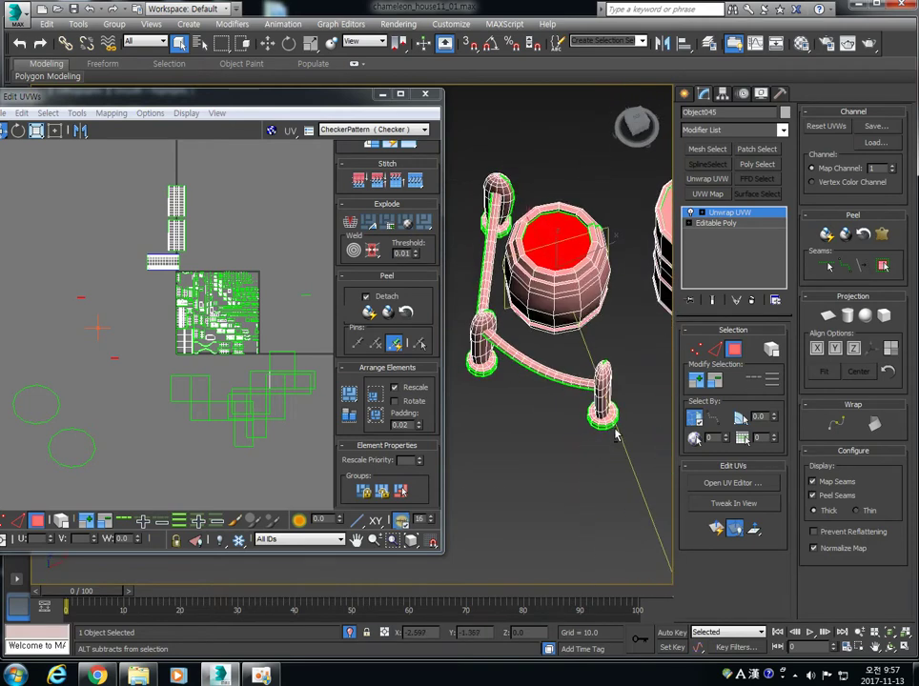
left_click(826, 315)
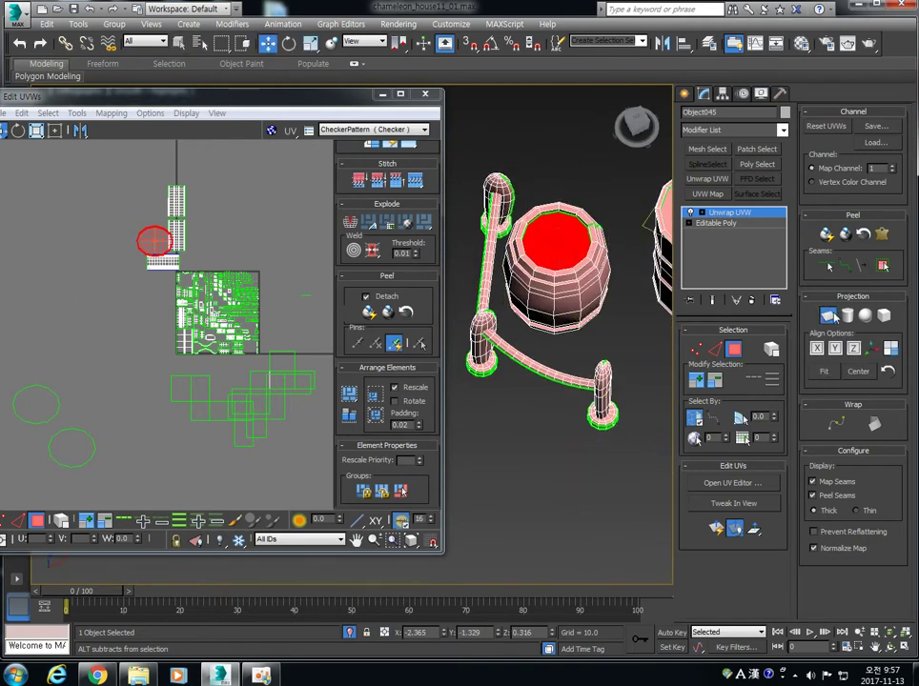
left_click(826, 315)
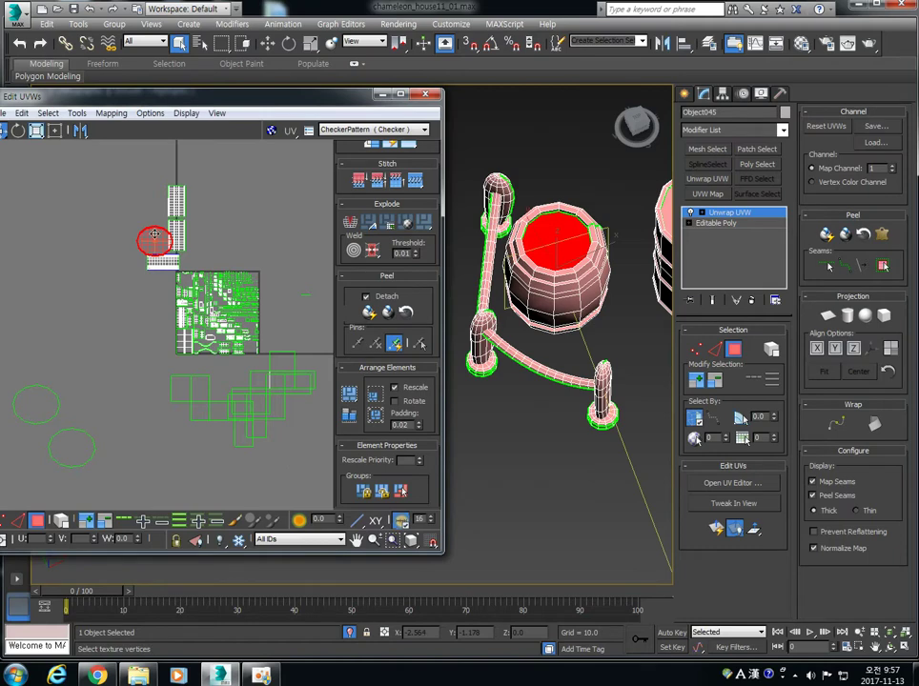
left_click_drag(155, 233, 62, 347)
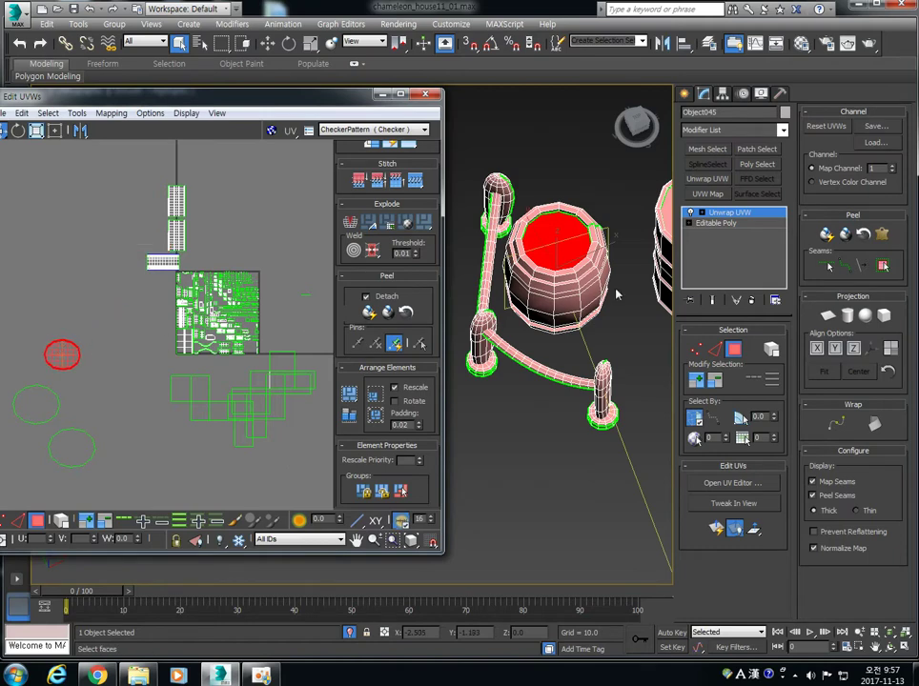
Step: Select the bottom cap faces of both drums, apply a best-aligned planar projection and move them outside the packed layout
middle_click_drag(617, 295, 562, 276)
middle_click_drag(598, 325, 603, 183, "alt")
left_click(608, 322)
middle_click_drag(642, 330, 574, 325)
left_click(574, 325, "ctrl")
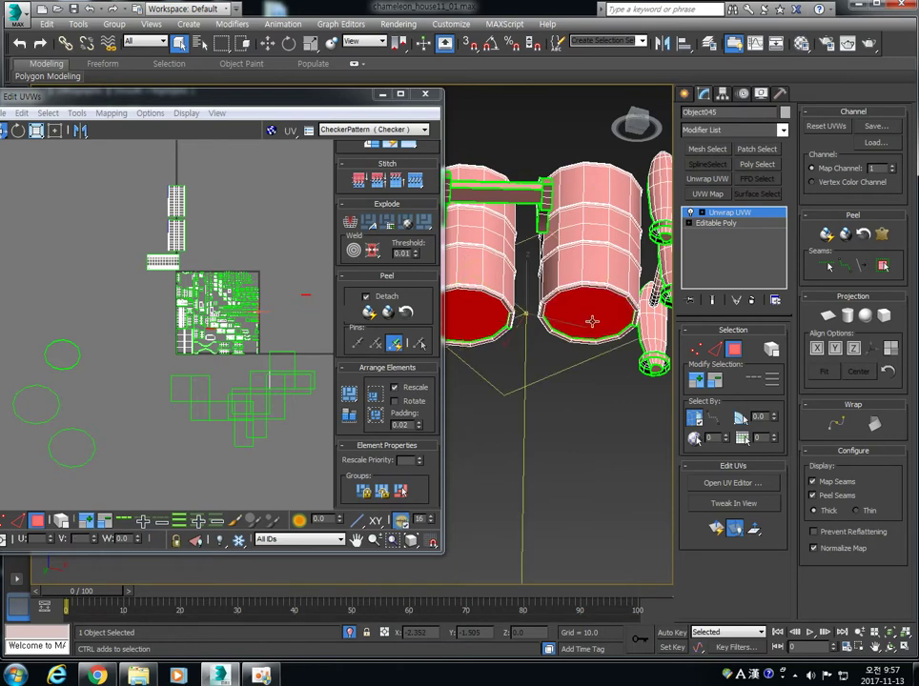
left_click(827, 314)
left_click(871, 350)
left_click(827, 319)
left_click_drag(142, 368, 126, 360)
Step: Clear the face selection and pack all UV clusters, including the new drum and barrel pieces, into the UV square
middle_click_drag(593, 208, 550, 210)
middle_click_drag(632, 283, 566, 288, "alt")
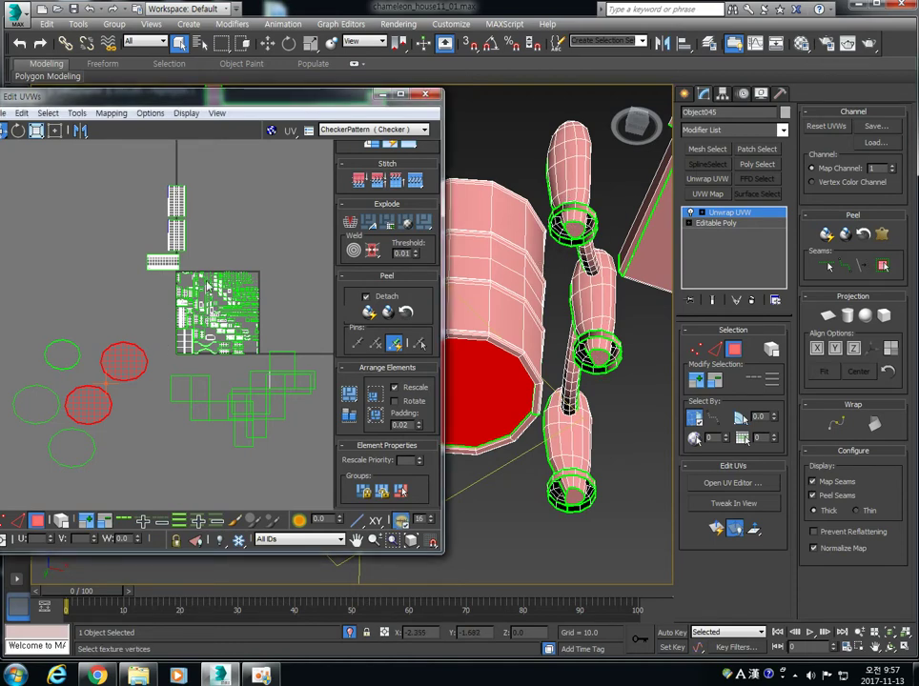
middle_click_drag(226, 321, 221, 343)
left_click(735, 215)
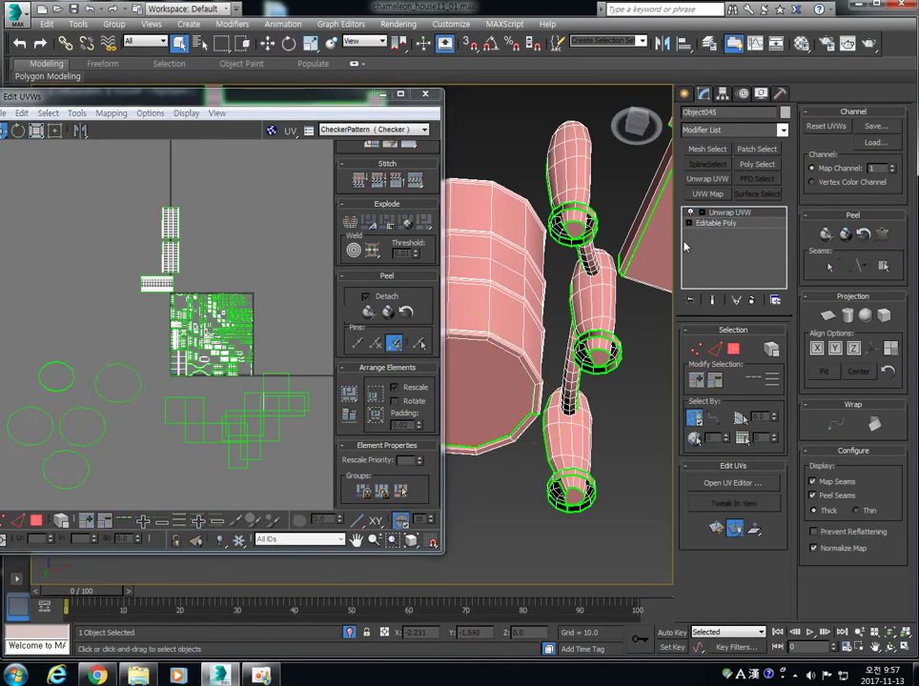
left_click(40, 520)
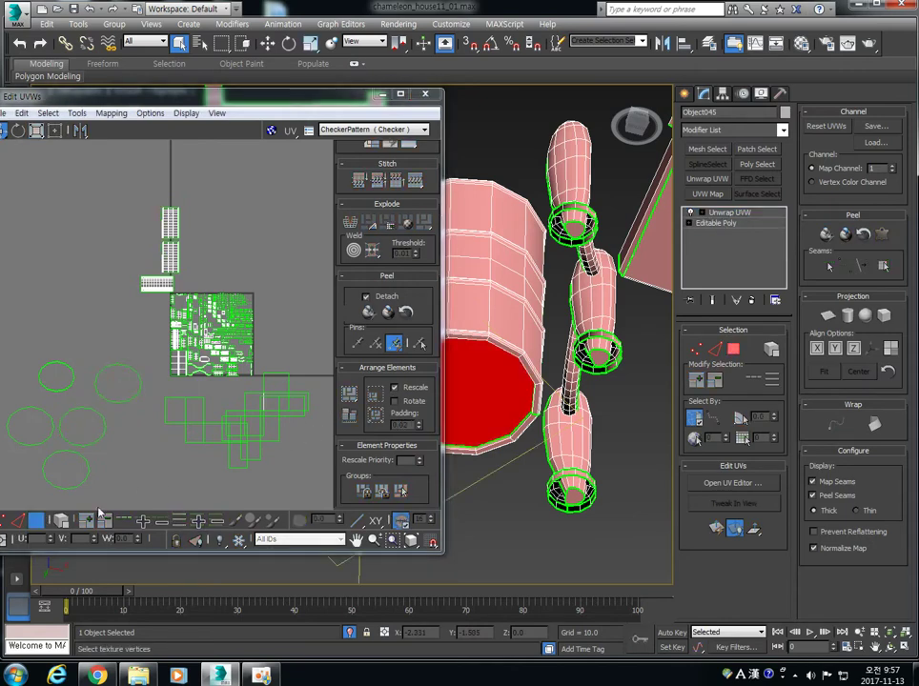
left_click(176, 479)
left_click(348, 395)
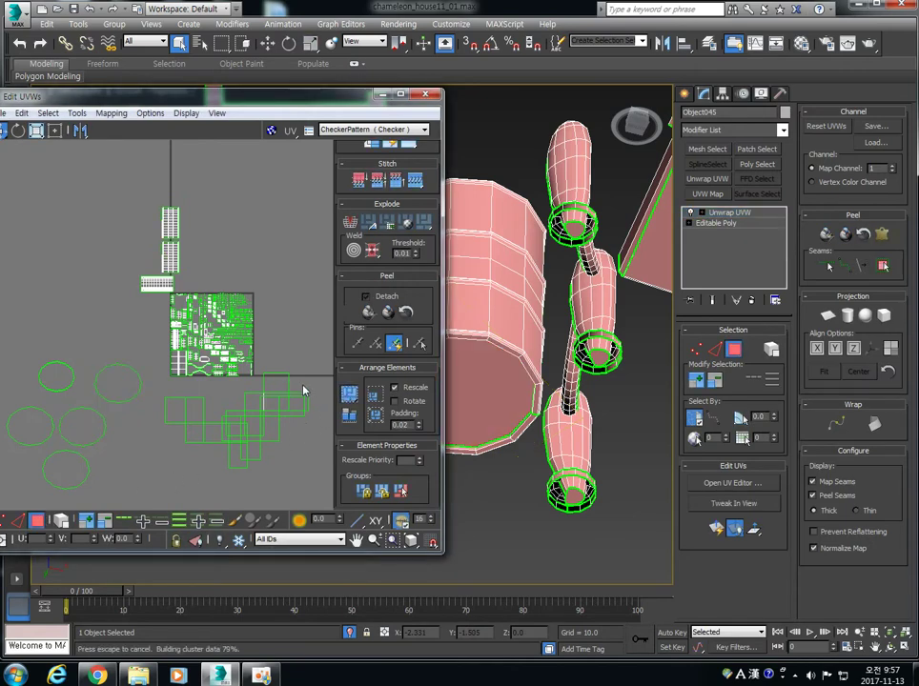
scroll(227, 288, "up", 5)
scroll(219, 324, "down", 1)
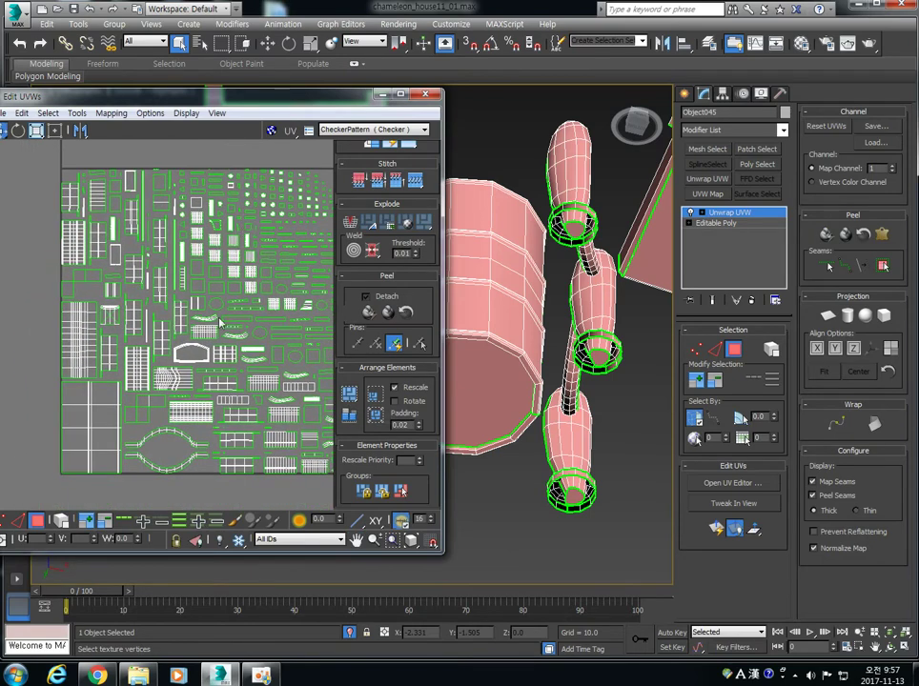
Step: Repack all UV clusters with the other arrangement options and inspect the resulting layout
scroll(225, 331, "up", 2)
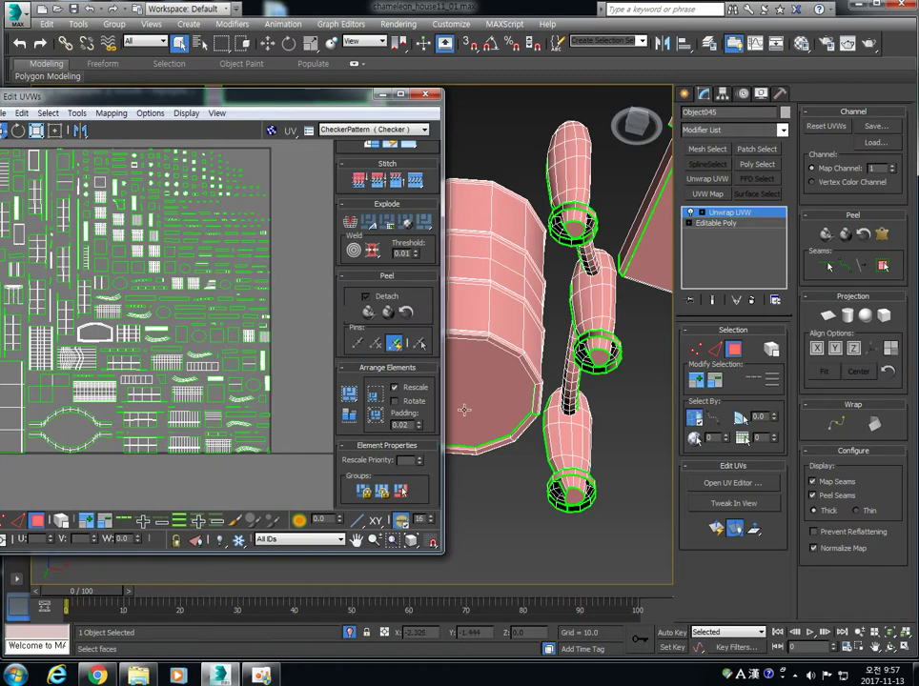
scroll(155, 358, "down", 4)
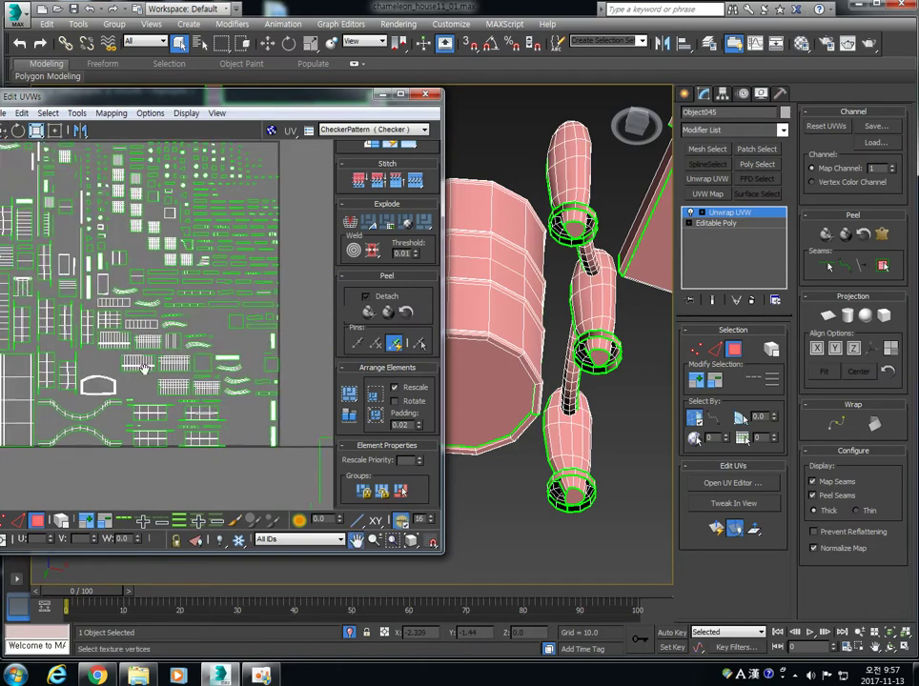
left_click(376, 417)
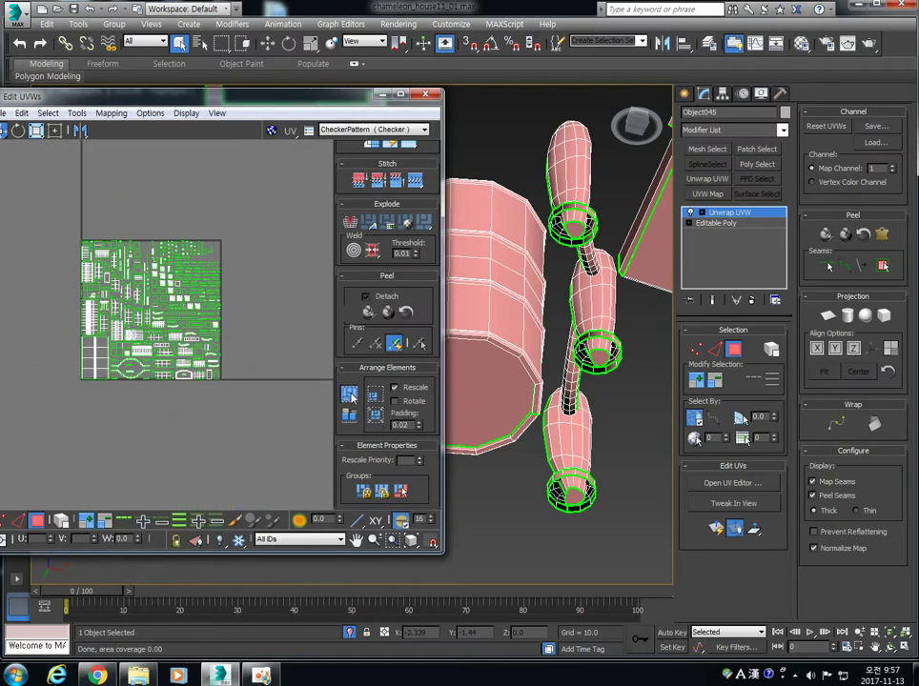
scroll(175, 316, "up", 1)
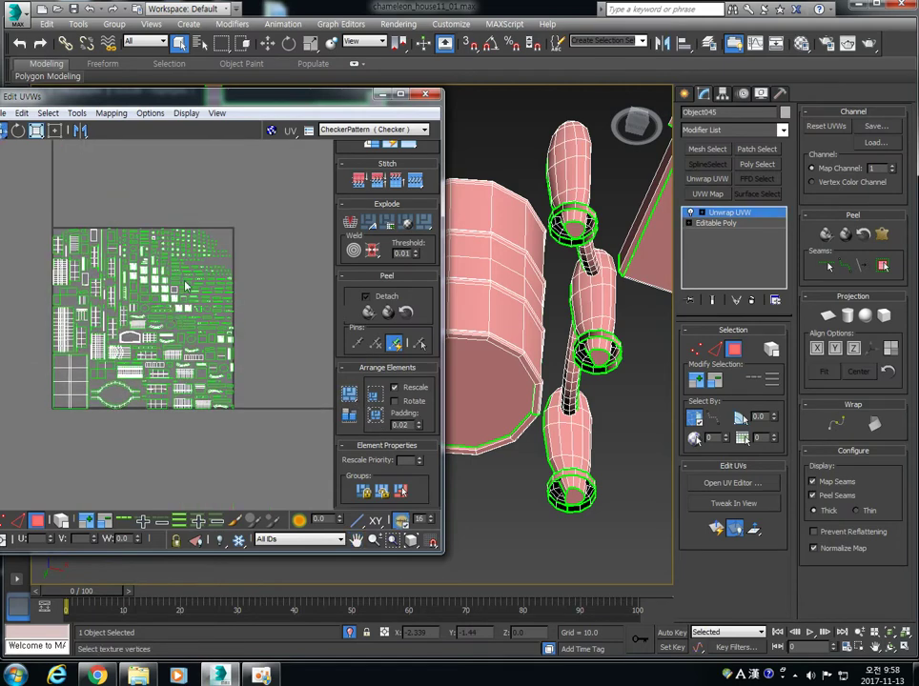
scroll(185, 286, "up", 3)
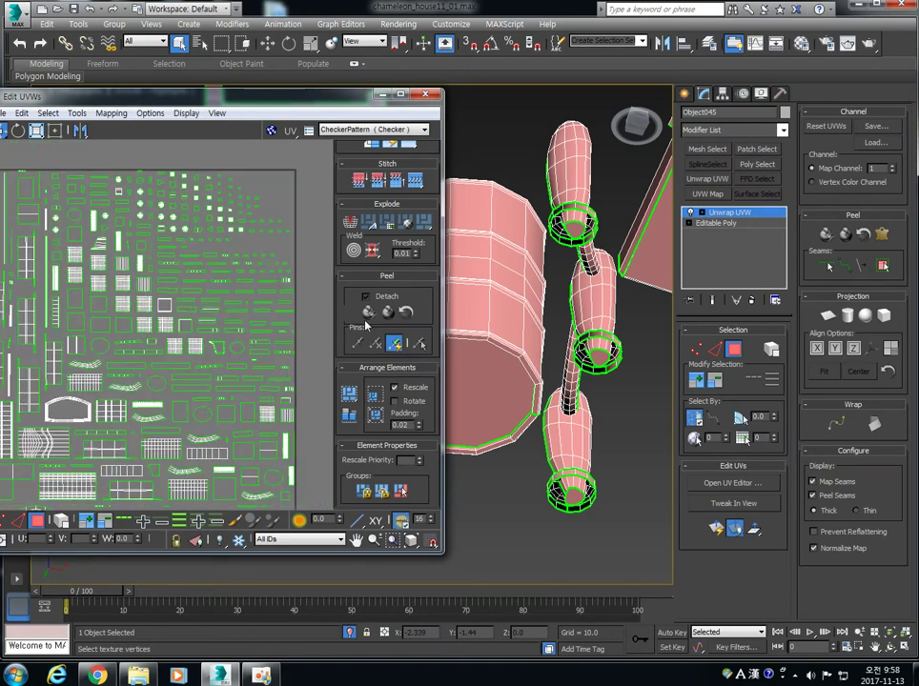
Step: Select each drum as a whole element and examine where its clusters sit in the UV layout
middle_click_drag(527, 340, 593, 315)
middle_click_drag(553, 286, 566, 207, "alt")
scroll(566, 207, "down", 4)
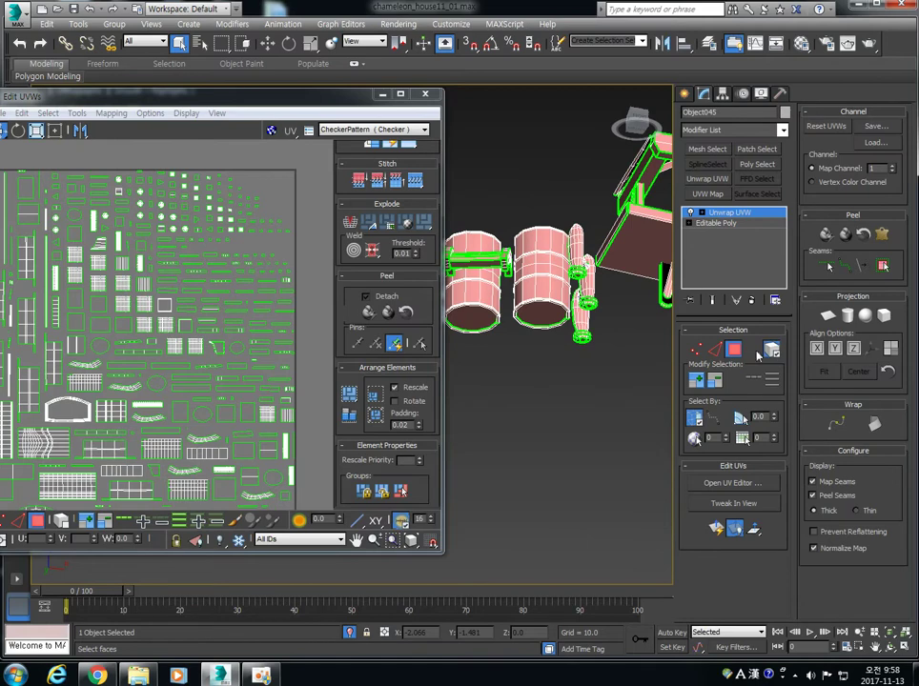
left_click(548, 310)
scroll(197, 322, "down", 5)
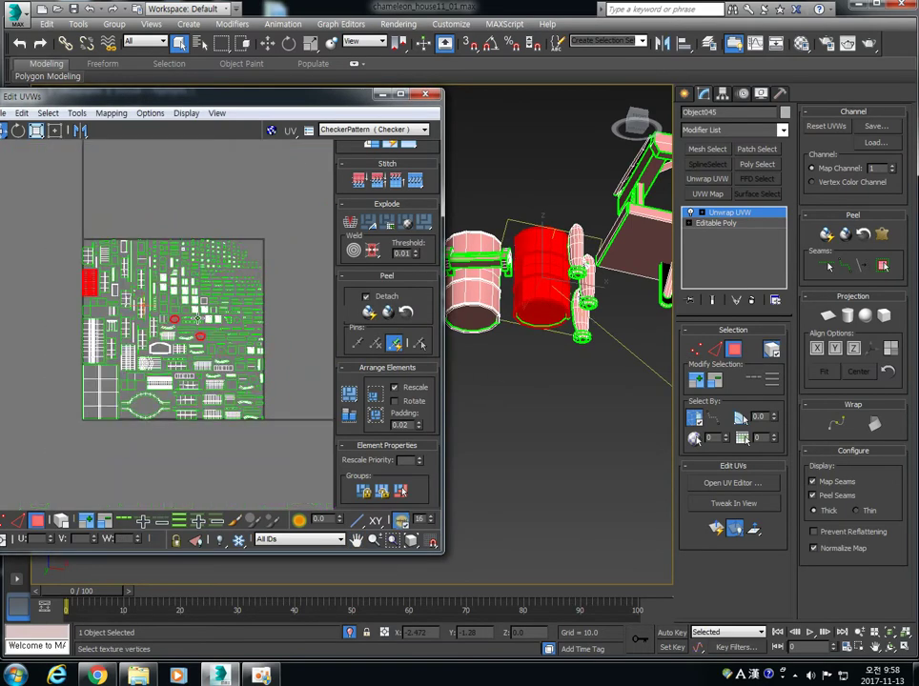
left_click(484, 307)
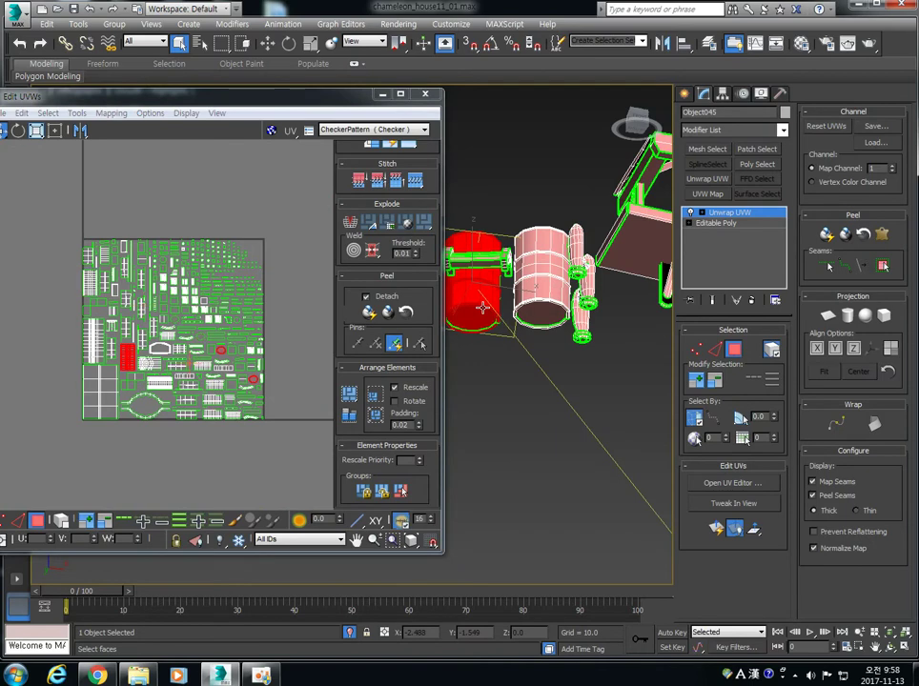
middle_click_drag(548, 326, 506, 320, "alt")
scroll(535, 323, "down", 4)
middle_click_drag(616, 319, 572, 323, "alt")
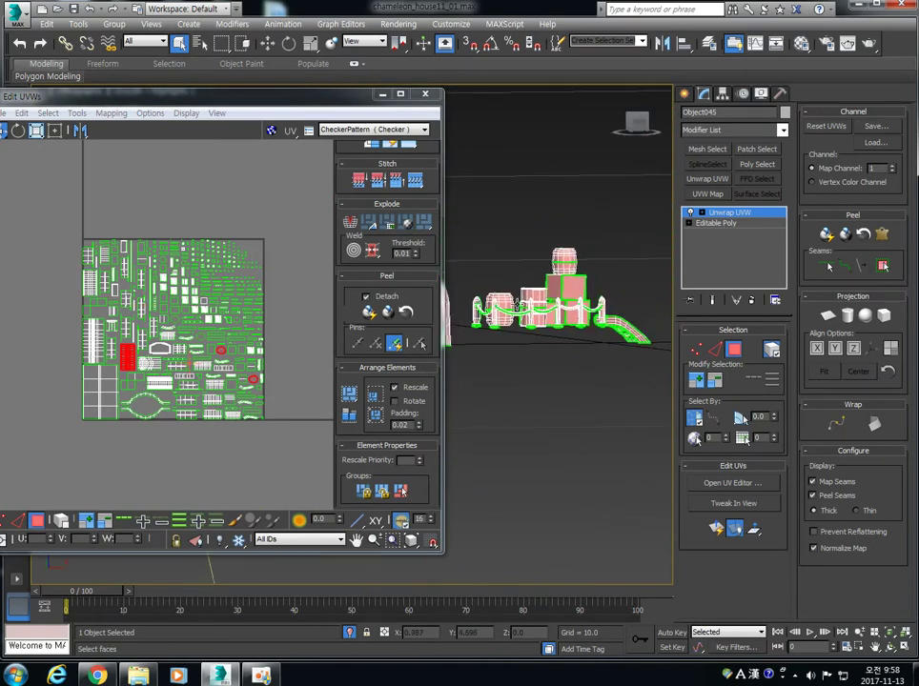
Step: Select the low crate beside the stacked crates, unfold it with Walk to closest face, and move the cluster below the UV square
left_click(569, 286)
middle_click_drag(570, 289, 505, 310, "alt")
left_click(576, 308)
left_click(585, 307)
left_click(547, 312)
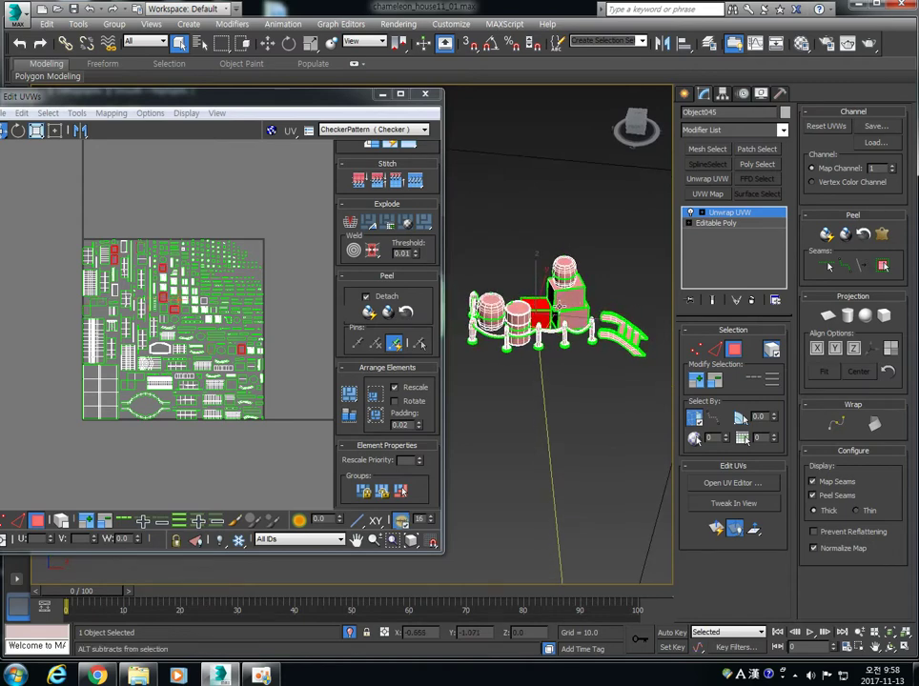
left_click(111, 112)
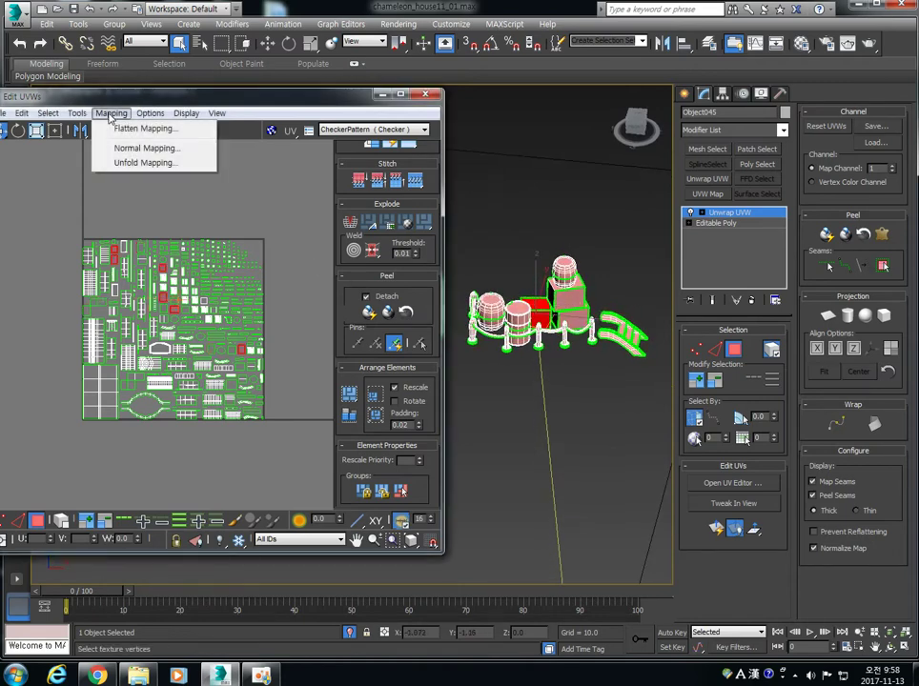
left_click(138, 163)
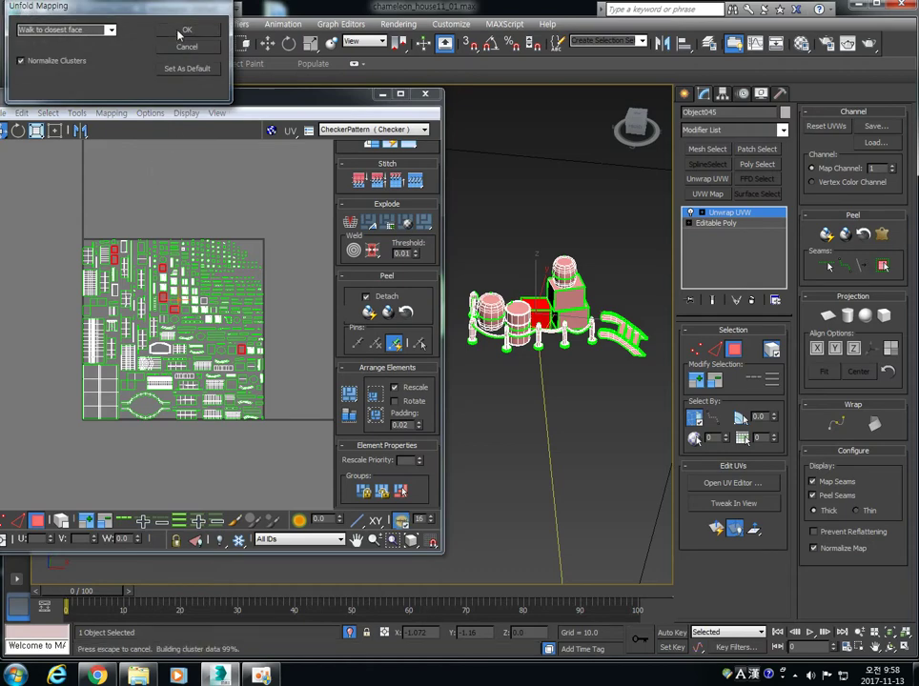
left_click(142, 26)
left_click_drag(245, 301, 149, 398)
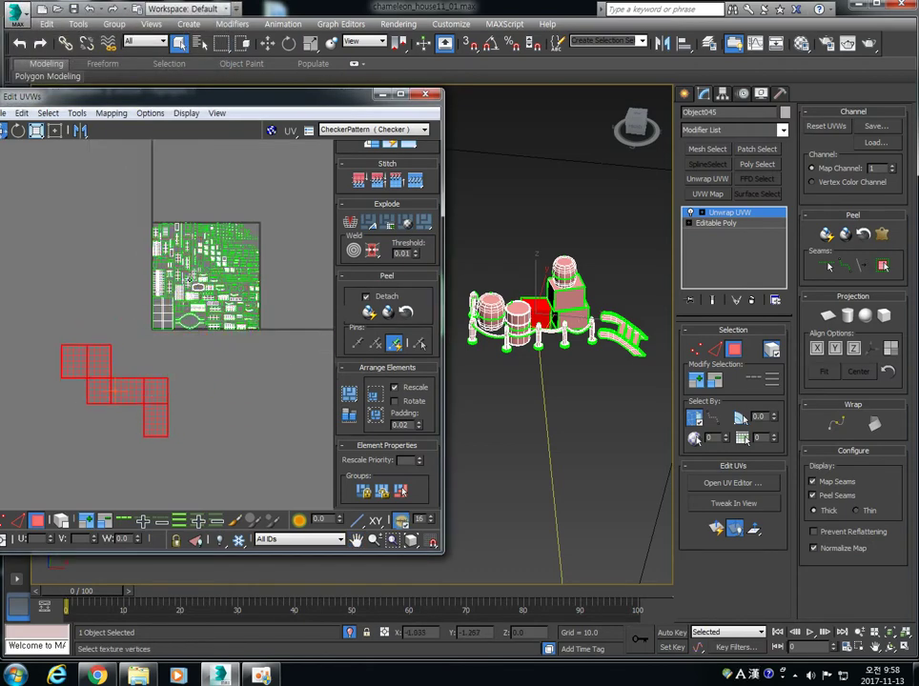
Step: Select the seam edge loop around the barrel on top of the crates and unfold its side as a strip
scroll(269, 230, "up", 5)
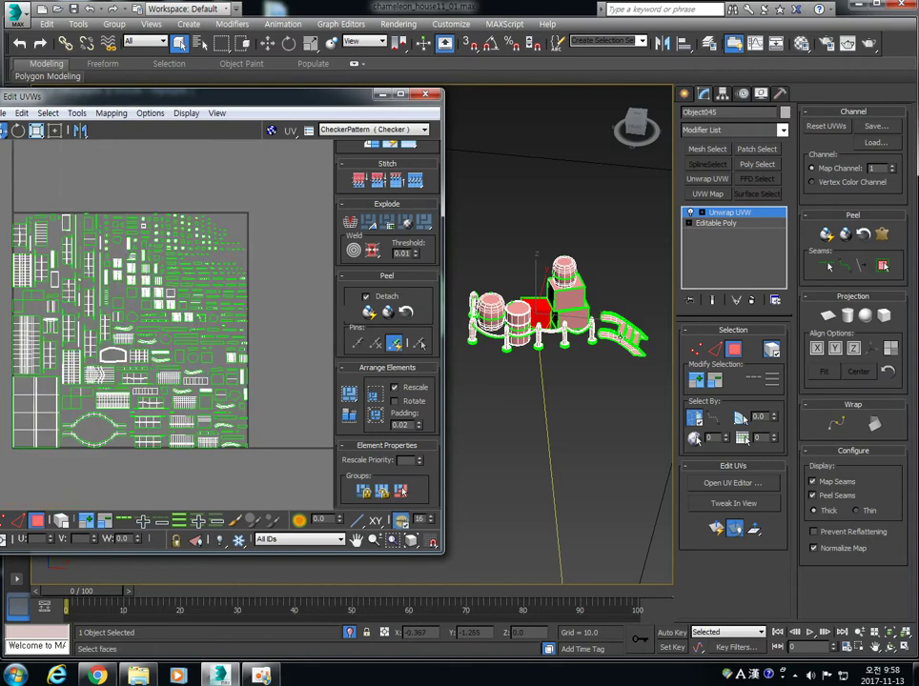
left_click(564, 269)
middle_click_drag(230, 336, 238, 320)
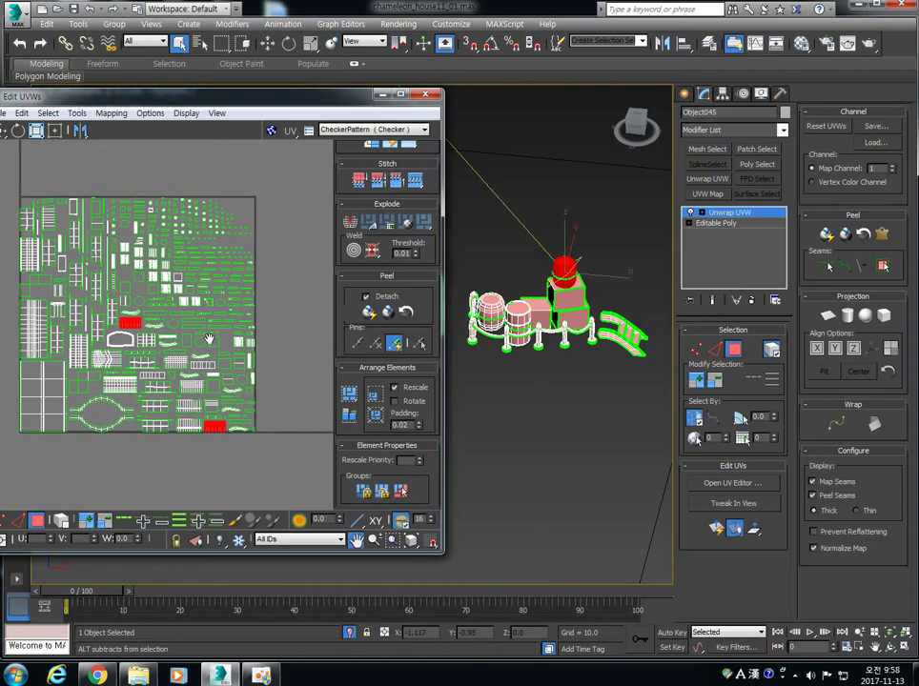
scroll(543, 330, "up", 5)
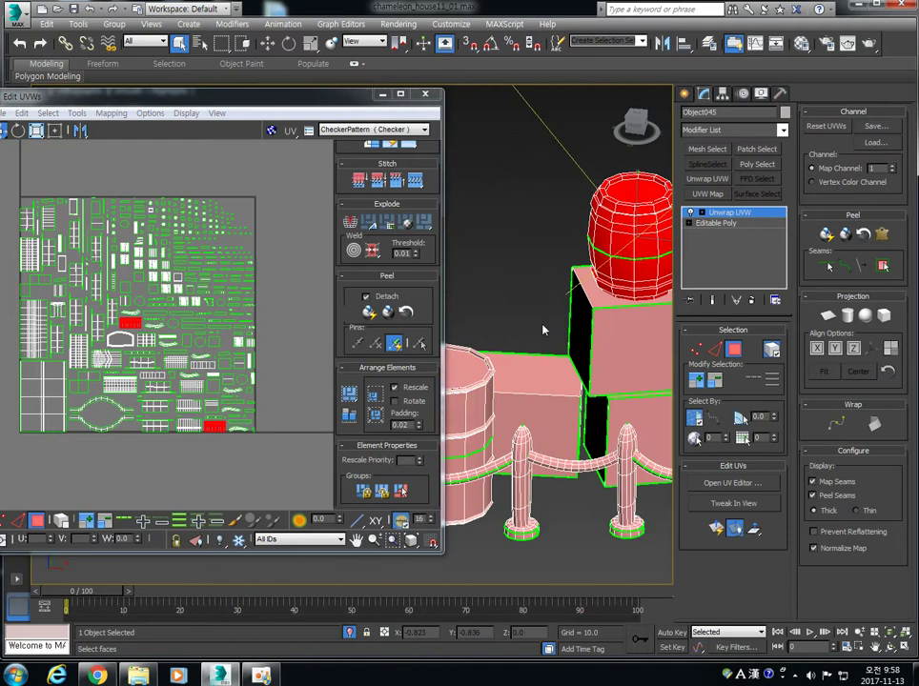
key("2")
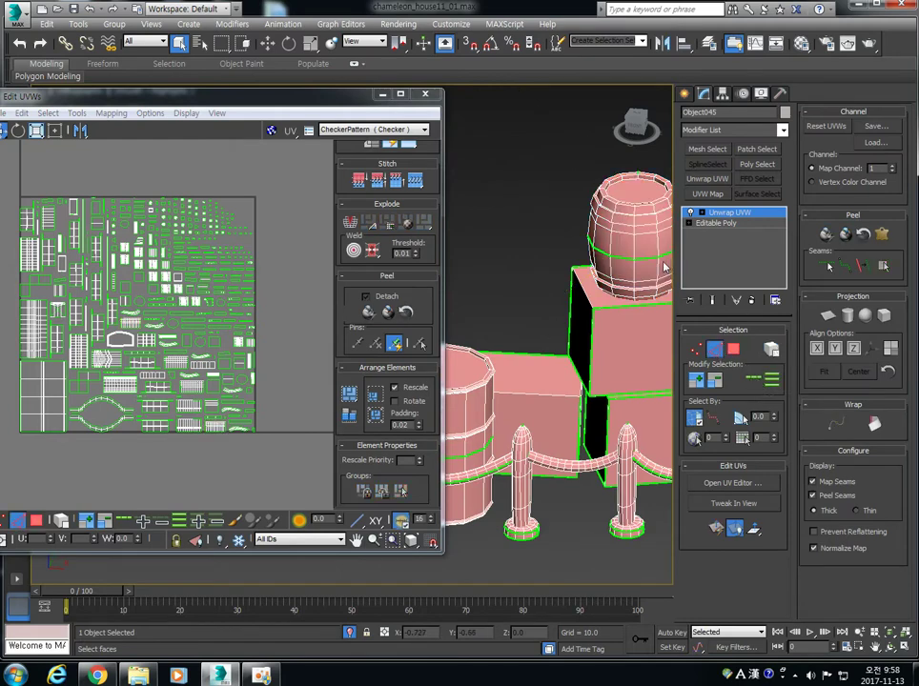
left_click(752, 380)
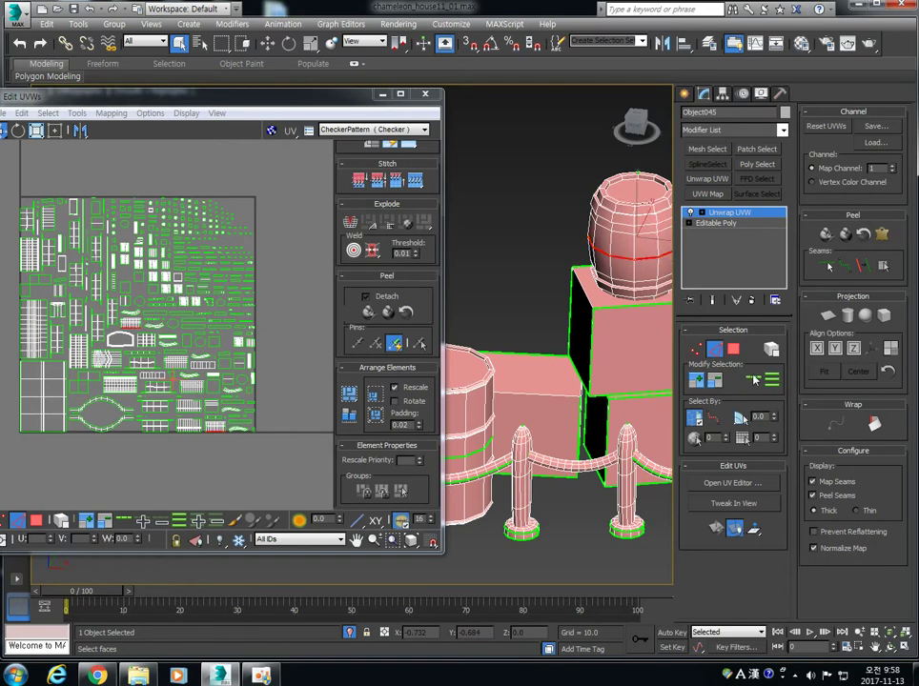
left_click(875, 426)
Step: Select the seam edge loop around the drum behind the rope fence and unfold its side as a strip
middle_click_drag(482, 374, 601, 385)
left_click(602, 384)
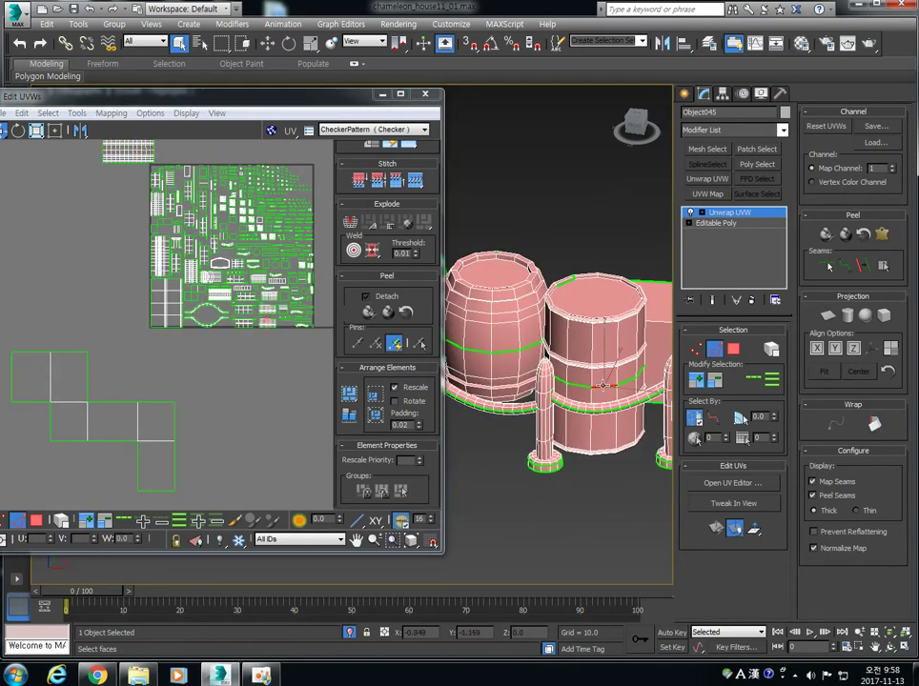
left_click(754, 380)
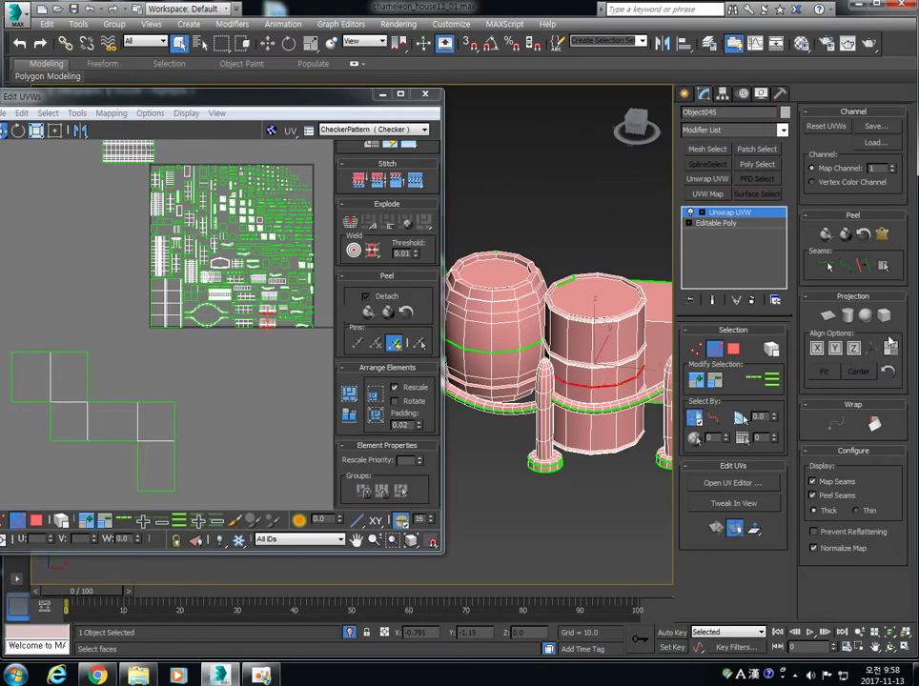
left_click(875, 424)
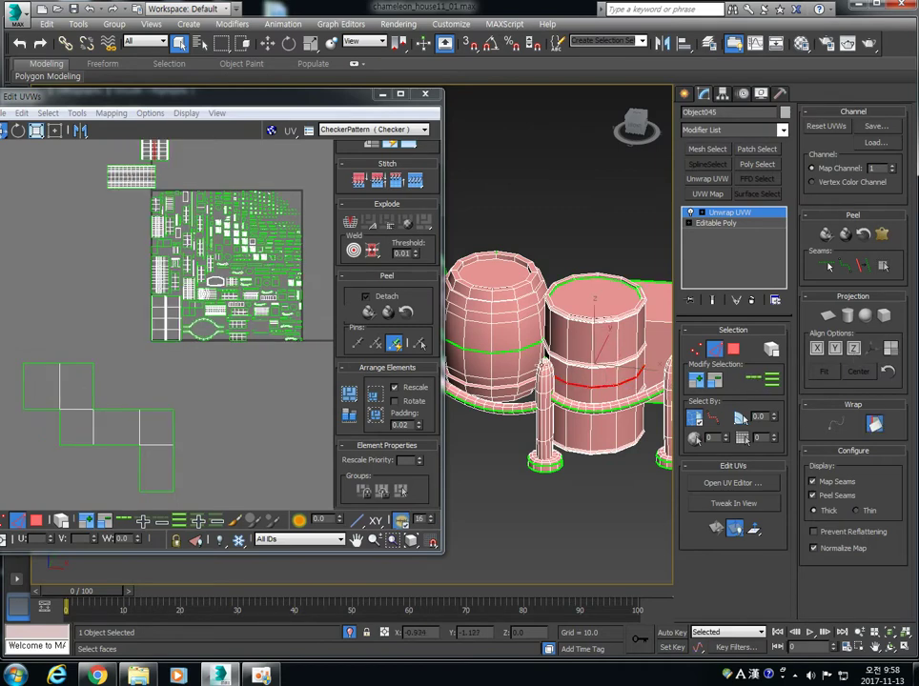
Step: Select the seam edge loop around the barrel standing beside the drum and unfold its side as a strip
left_click(508, 350)
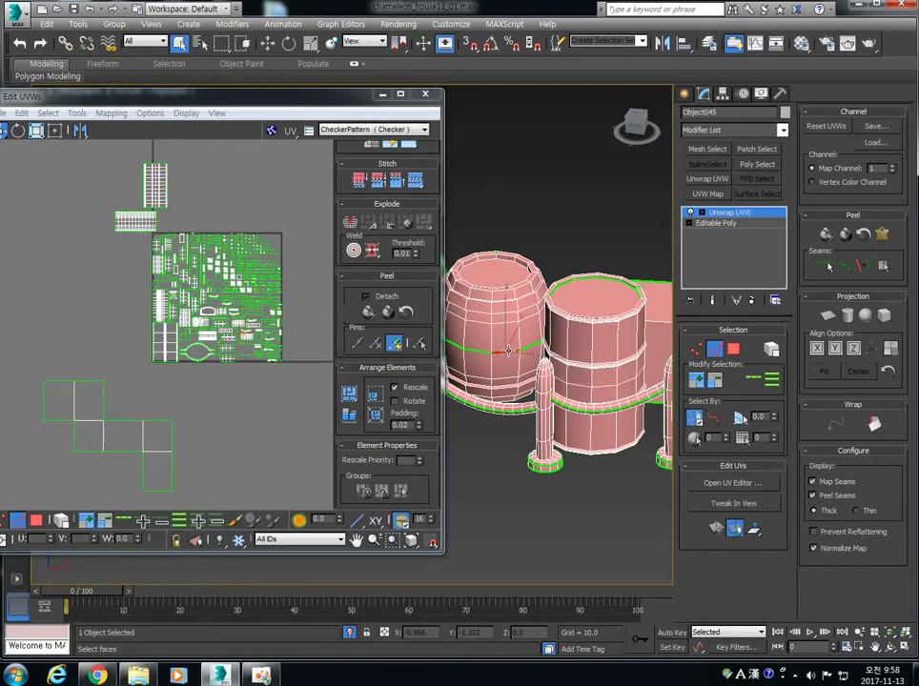
left_click(749, 380)
left_click(875, 424)
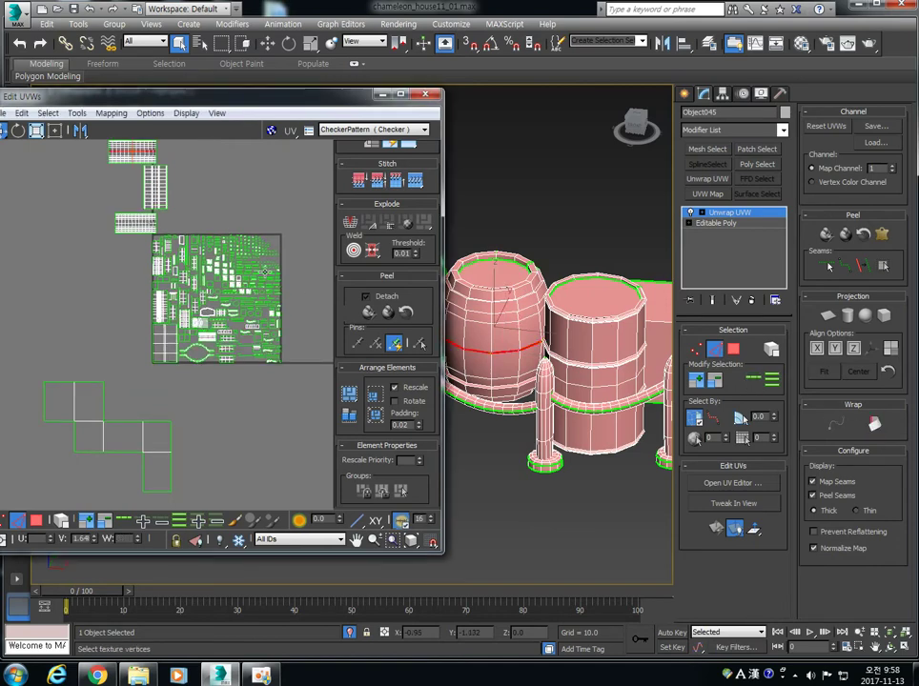
Step: Switch to face selection with element selection turned off and select the top cap of the barrel standing beside the drum
middle_click_drag(547, 315, 551, 314)
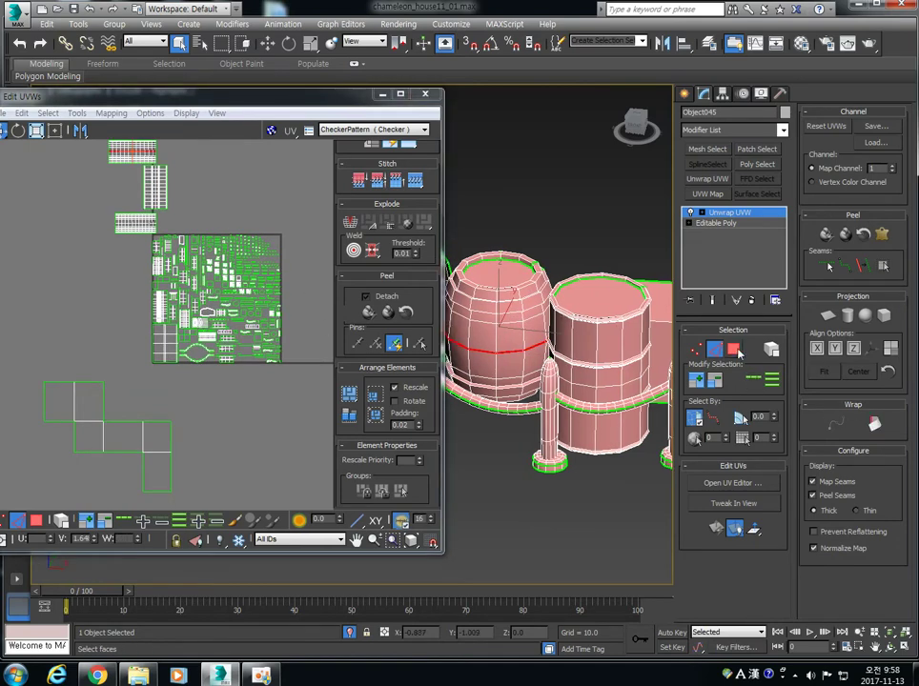
left_click(735, 351)
left_click(502, 276)
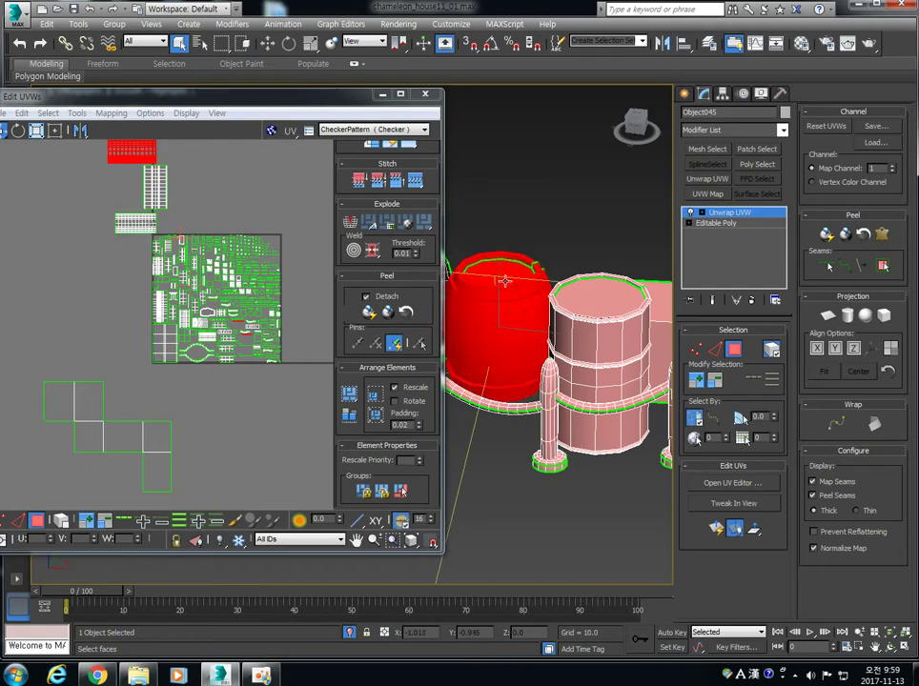
middle_click_drag(513, 322, 572, 305, "alt")
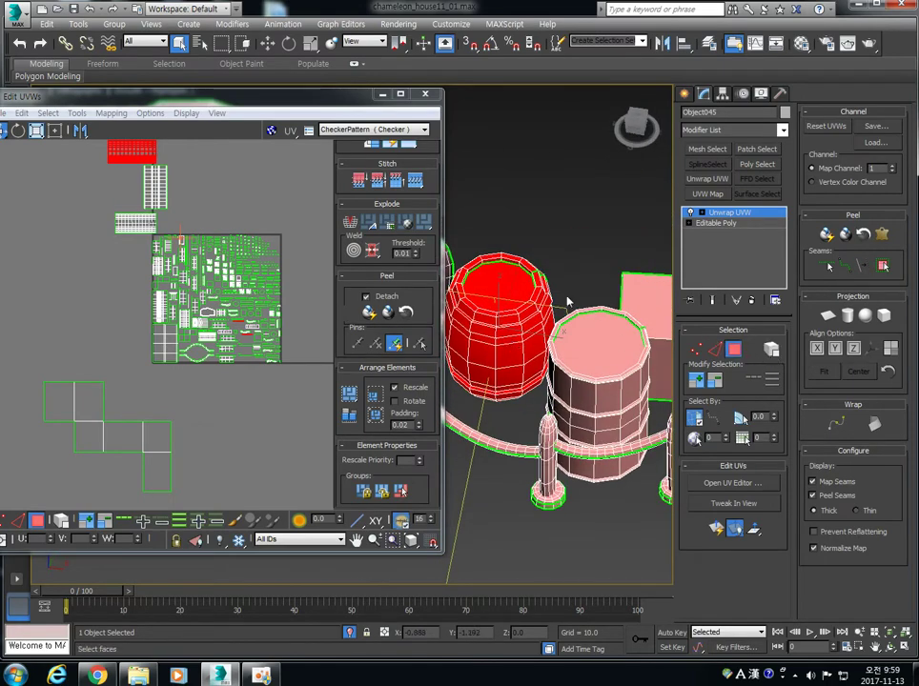
left_click(502, 282)
middle_click_drag(495, 284, 510, 325, "alt")
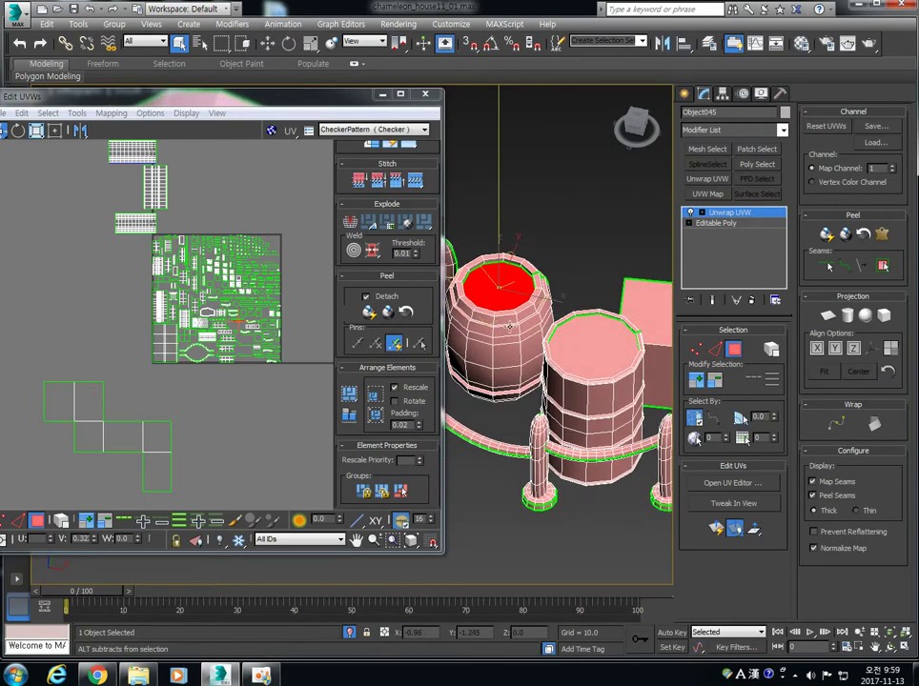
left_click(497, 291)
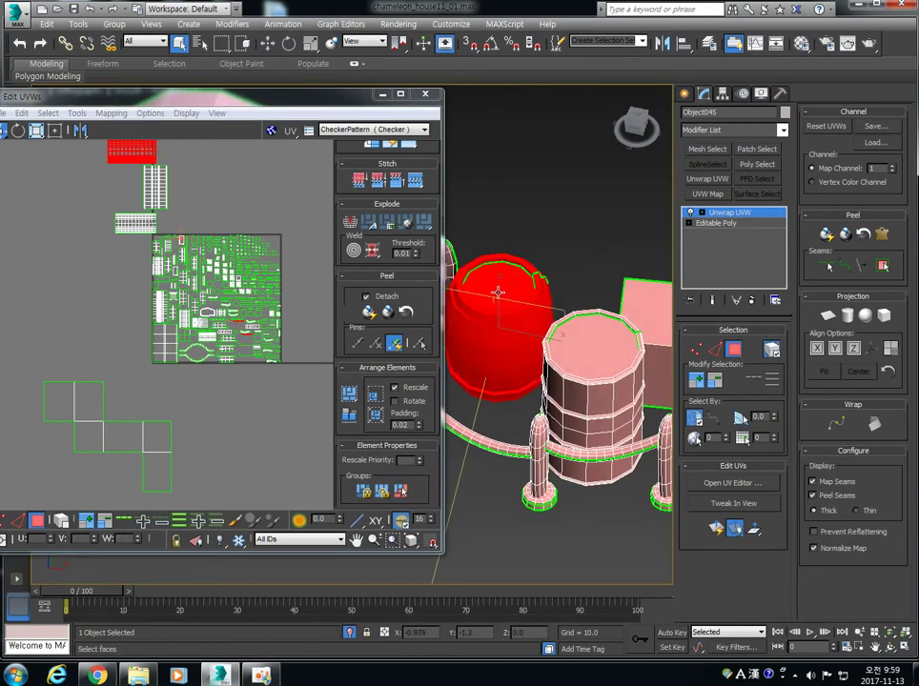
middle_click_drag(532, 322, 570, 330, "alt")
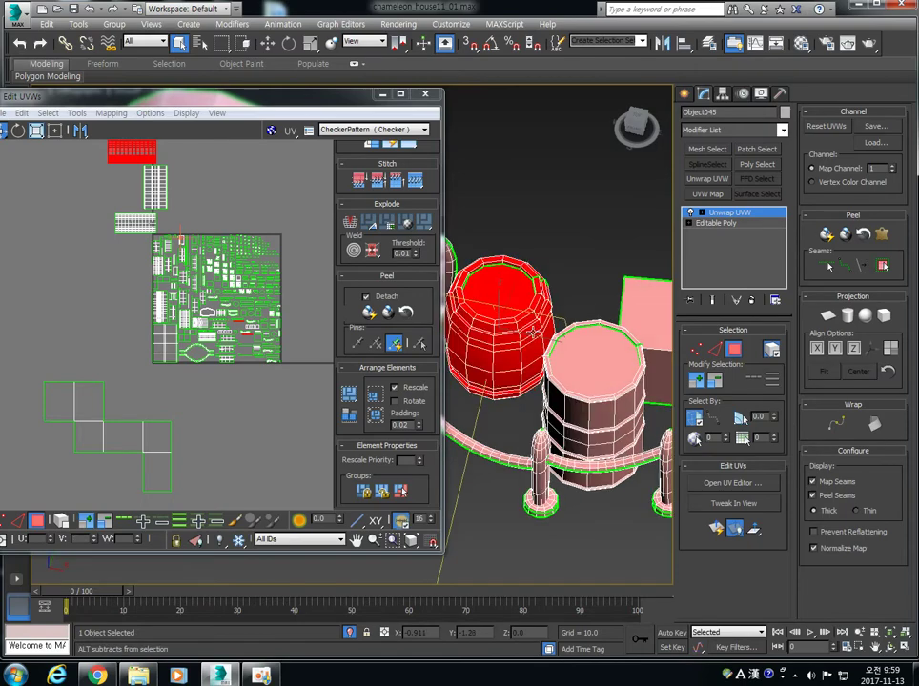
left_click(774, 354)
left_click(556, 281)
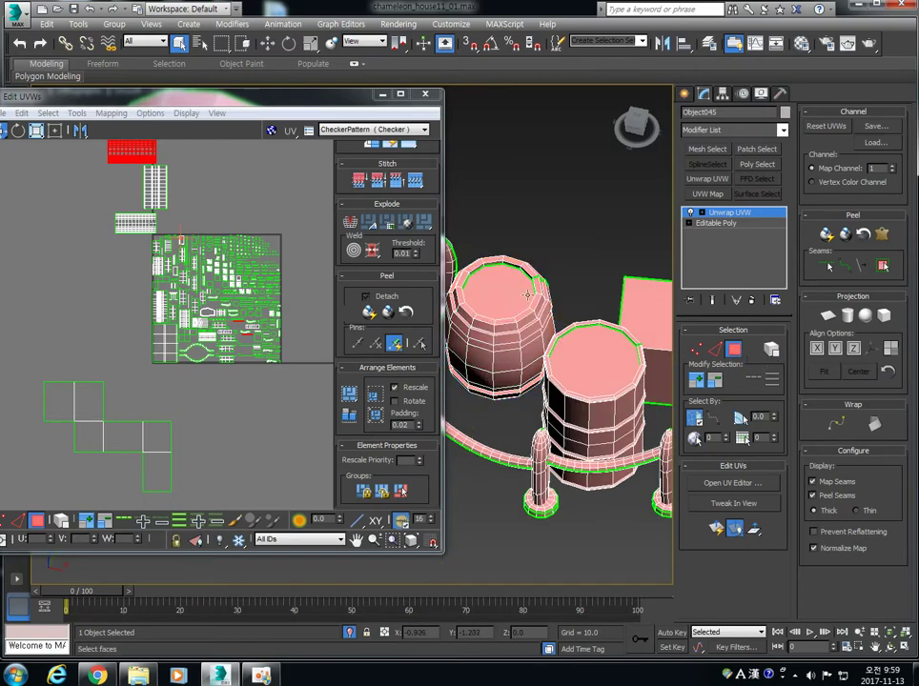
left_click(498, 293)
Step: Try to planar-map the barrel's top and bottom caps together
middle_click_drag(498, 293, 548, 232, "alt")
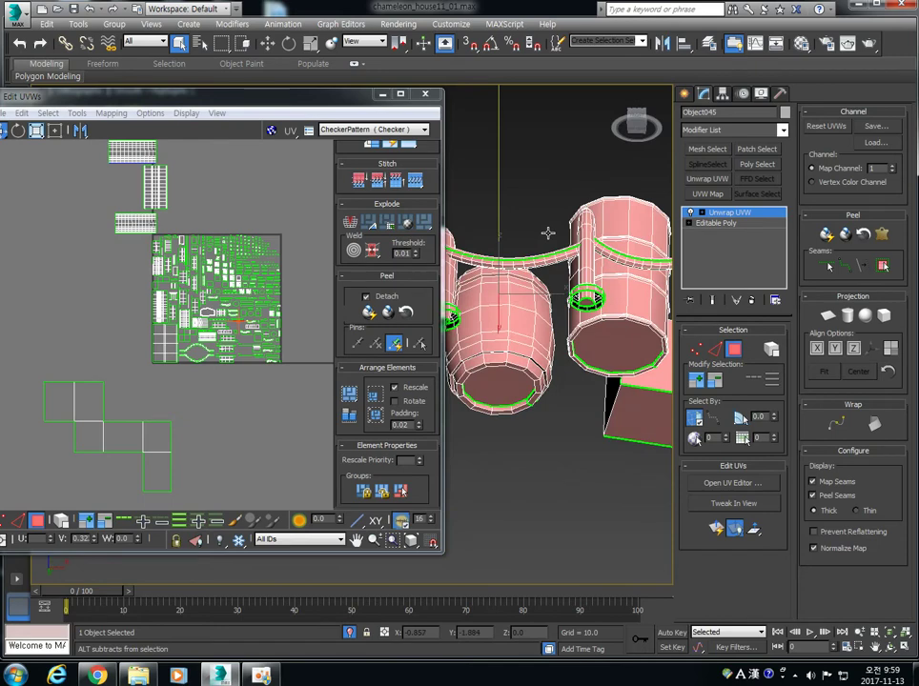
left_click(494, 388)
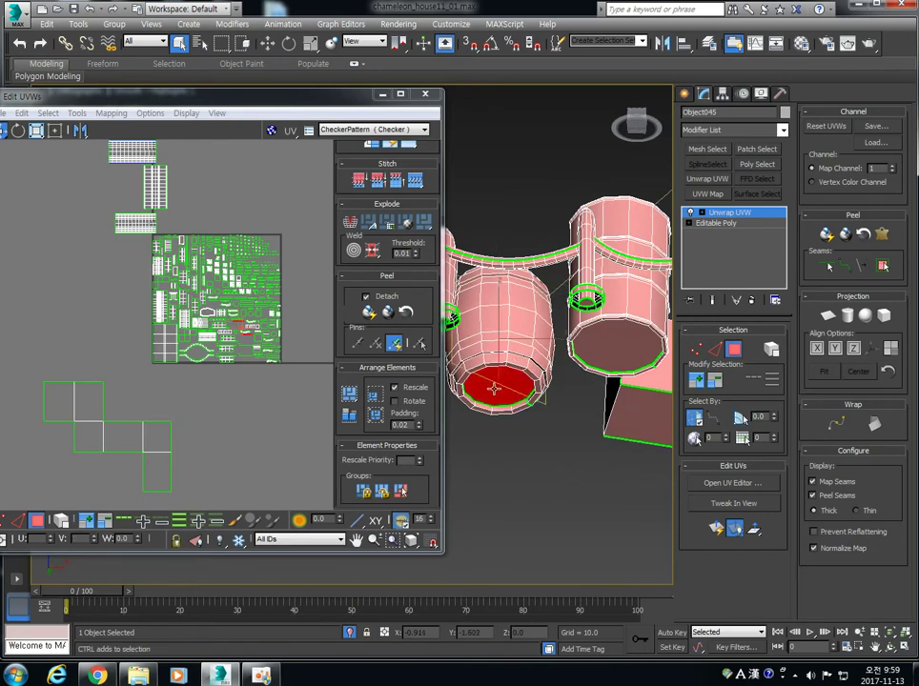
left_click(827, 318)
left_click(855, 350)
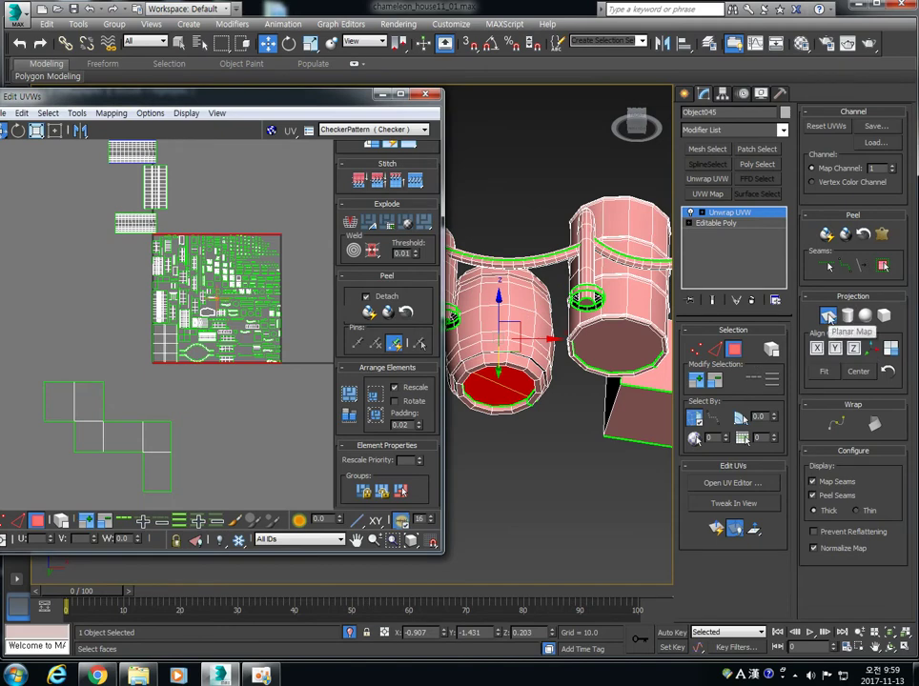
left_click(874, 348)
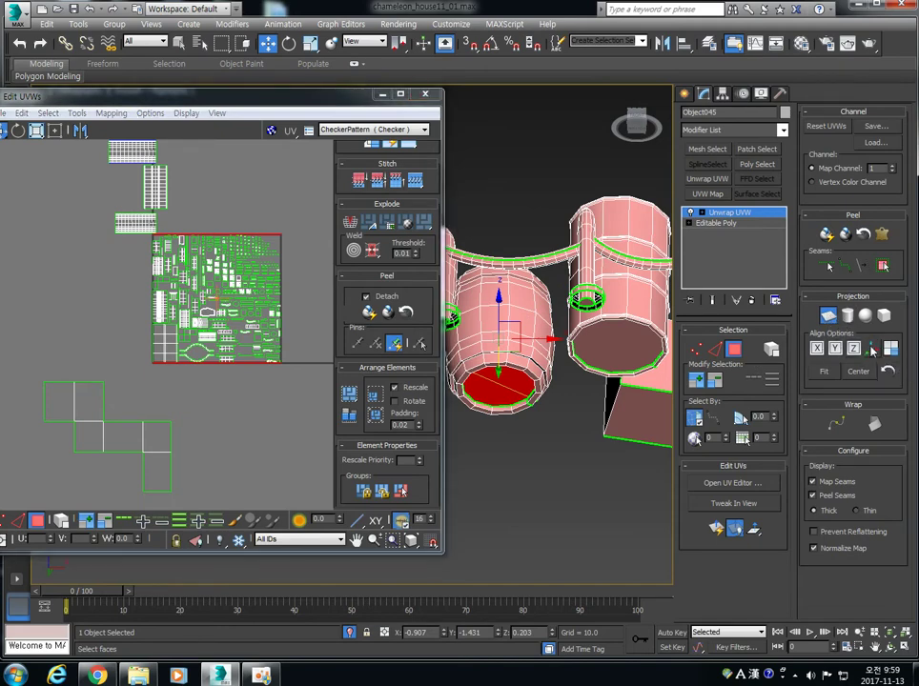
middle_click_drag(562, 422, 532, 468, "alt")
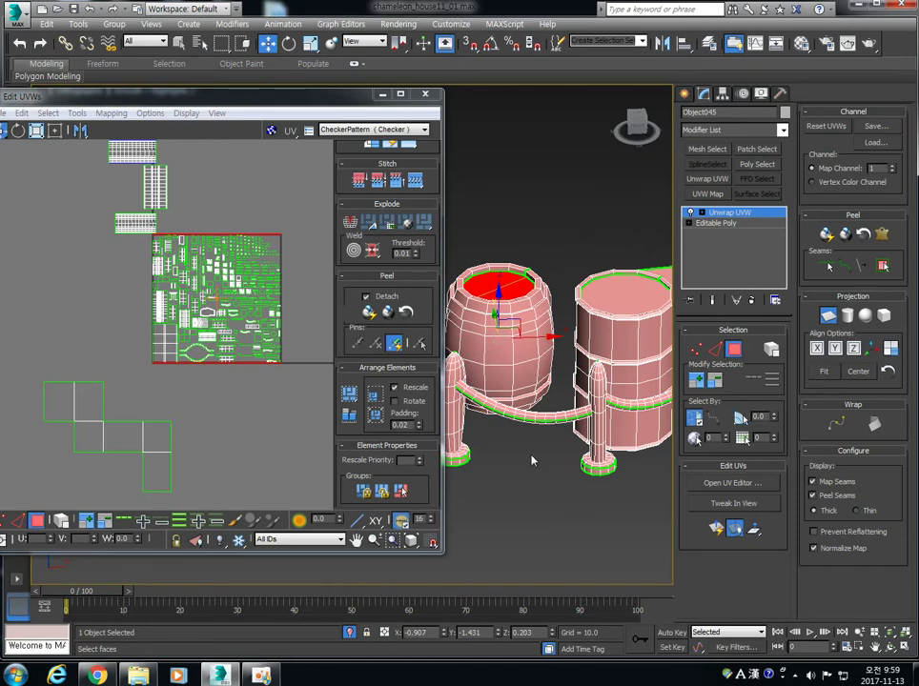
left_click(828, 316)
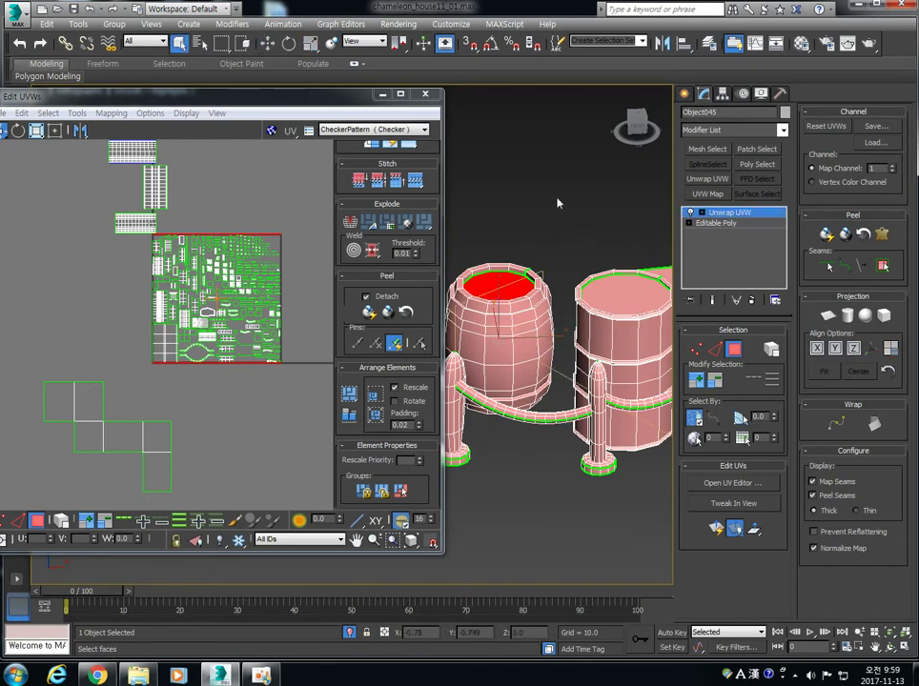
Step: Planar-map the barrel's top cap on its own and move its circle to the left of the UV square
left_click(828, 317)
left_click(854, 347)
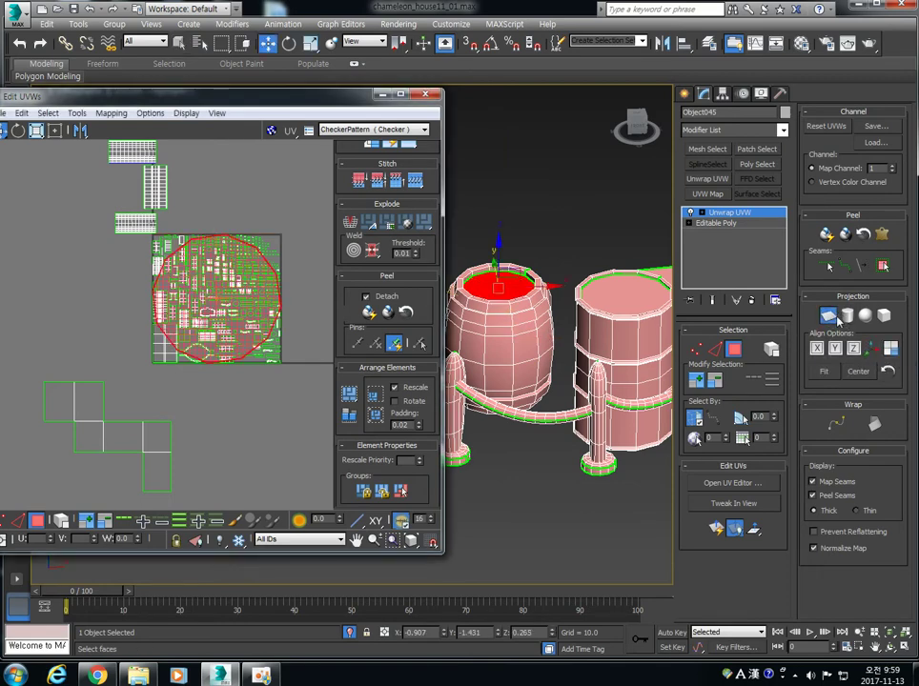
left_click(830, 319)
left_click_drag(209, 294, 2, 307)
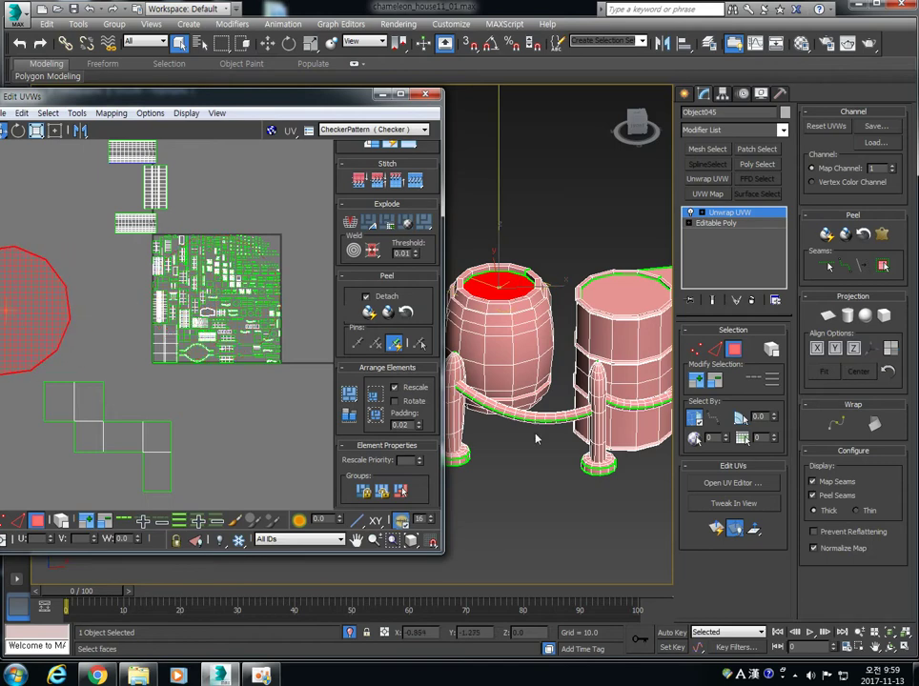
Step: Select the same barrel's bottom cap, planar-map it, and move its circle below the UV square
scroll(536, 434, "up", 2)
middle_click_drag(536, 434, 539, 328, "alt")
left_click(510, 392)
left_click(829, 317)
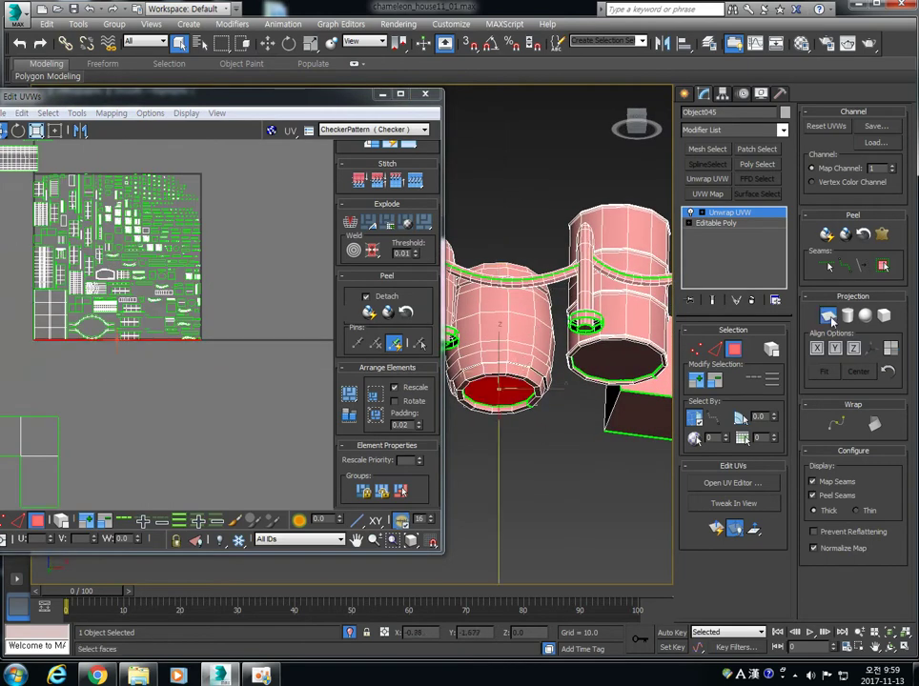
left_click(828, 317)
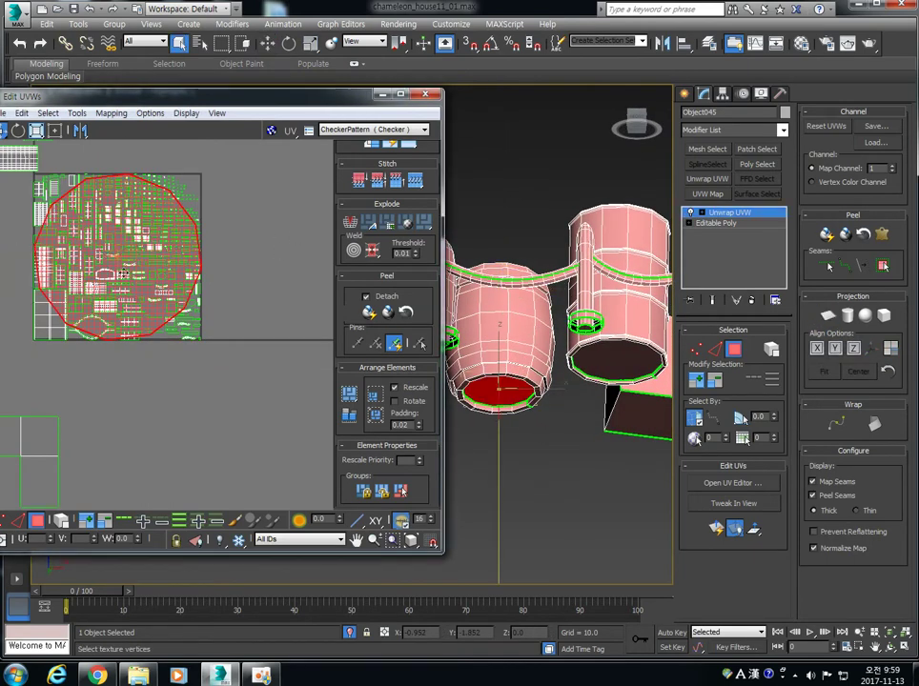
left_click_drag(101, 251, 177, 439)
Step: Select the drum's top and bottom caps, planar-map them together, and move their circles well below the UV square
middle_click_drag(533, 362, 557, 248, "alt")
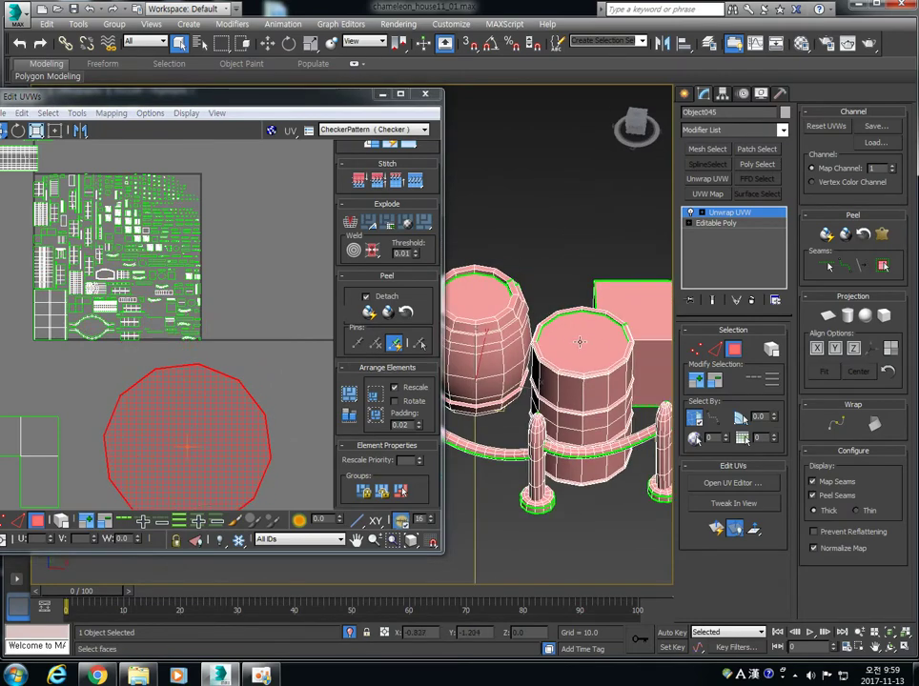
left_click(574, 339)
middle_click_drag(573, 339, 576, 462, "alt")
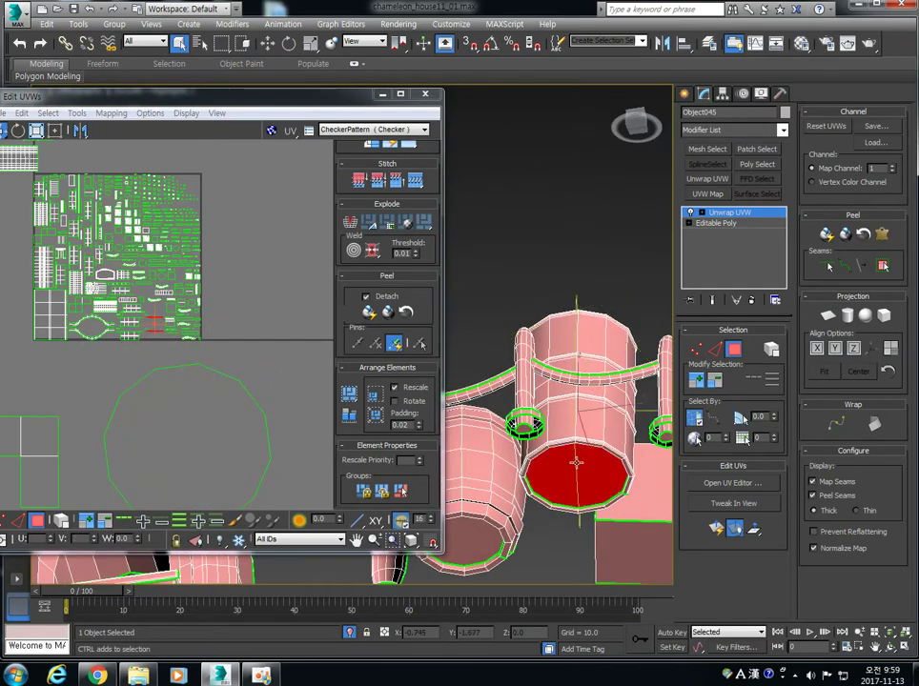
left_click(829, 316)
middle_click_drag(200, 358, 211, 293)
scroll(213, 297, "down", 5)
left_click(832, 317)
left_click_drag(206, 339, 156, 381)
Step: Select the top cap of the barrel on the crates, planar-map it, and move its circle to the right of the UV square
middle_click_drag(551, 372, 566, 379, "alt")
scroll(595, 435, "up", 5)
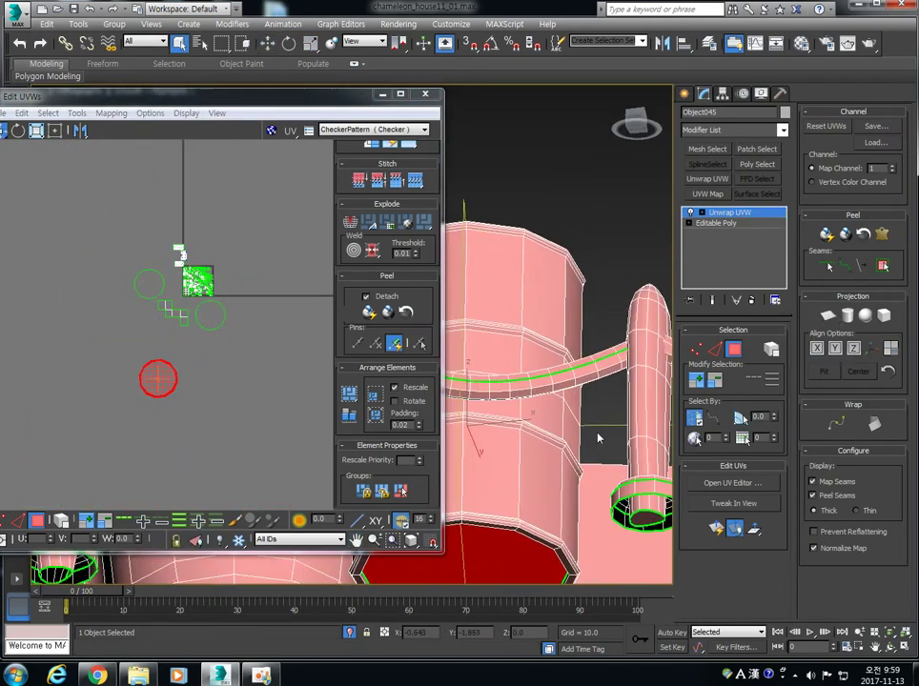
scroll(597, 436, "down", 5)
scroll(616, 430, "up", 3)
middle_click_drag(616, 431, 633, 452, "alt")
scroll(634, 452, "down", 5)
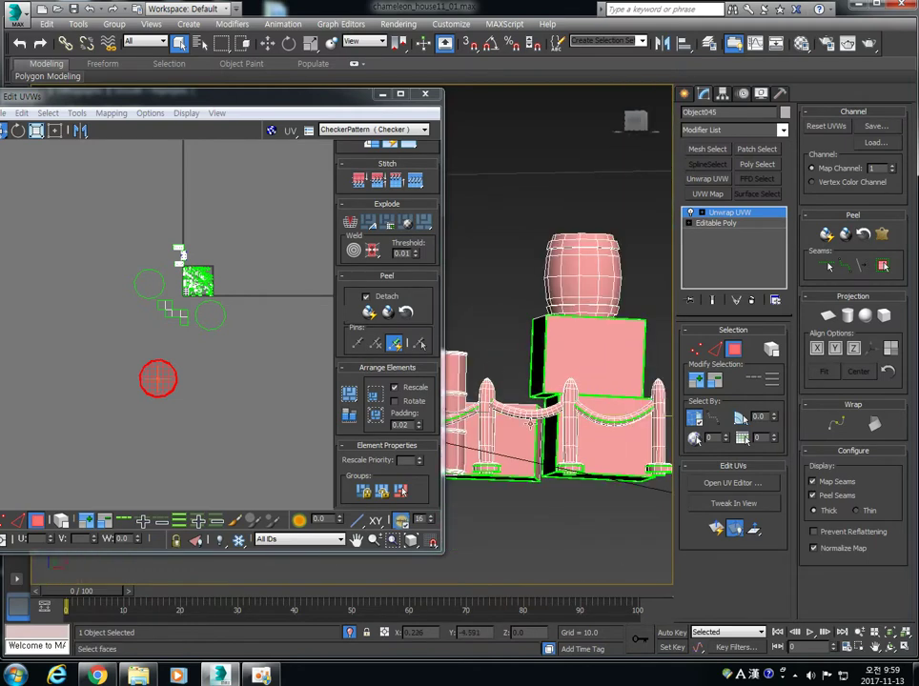
scroll(548, 419, "up", 2)
middle_click_drag(586, 338, 548, 412, "alt")
left_click(543, 263)
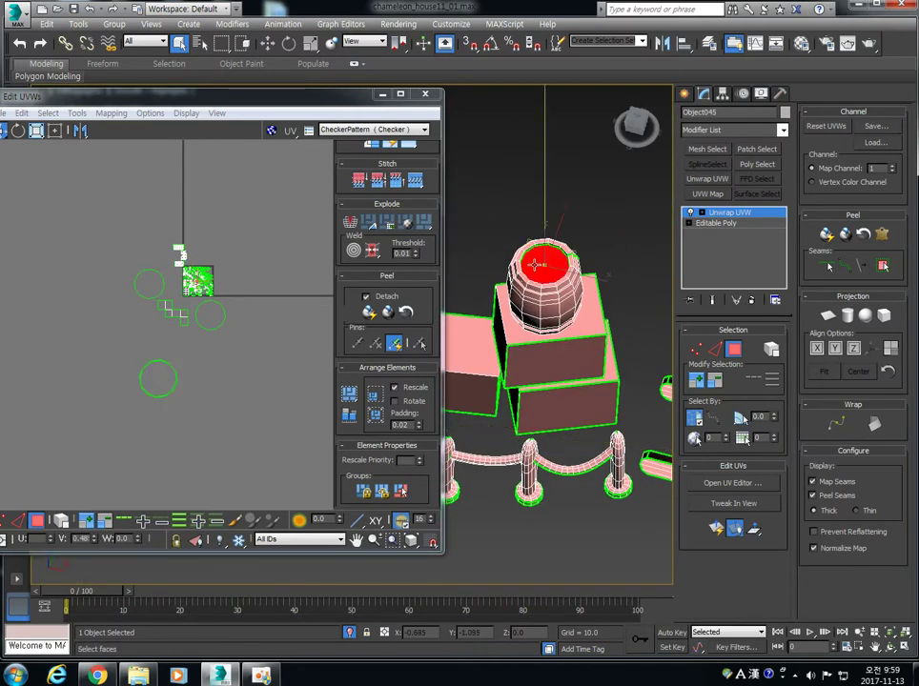
scroll(177, 295, "up", 2)
scroll(177, 295, "down", 5)
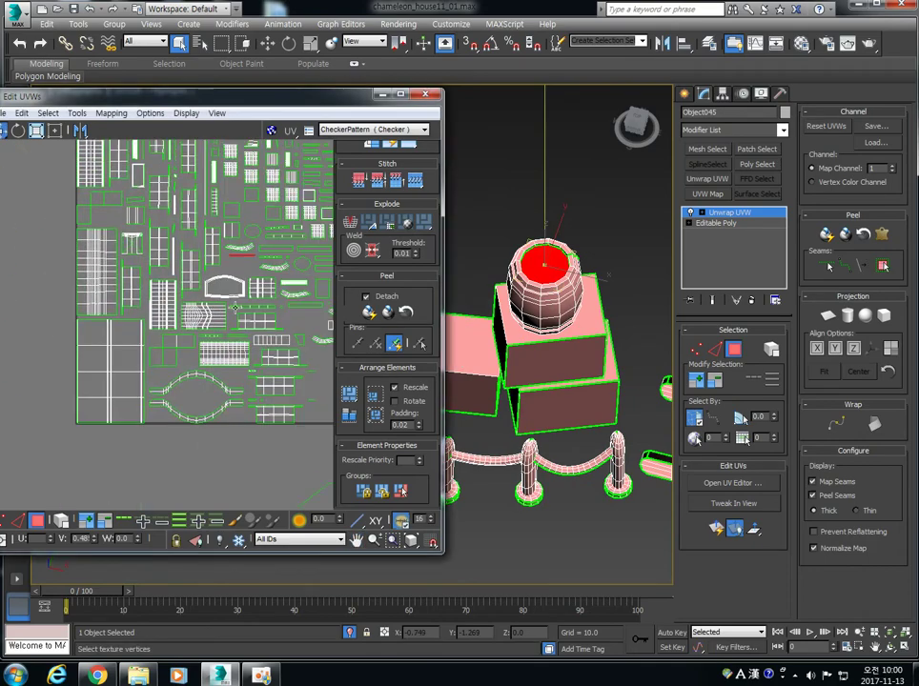
middle_click_drag(576, 305, 573, 222, "alt")
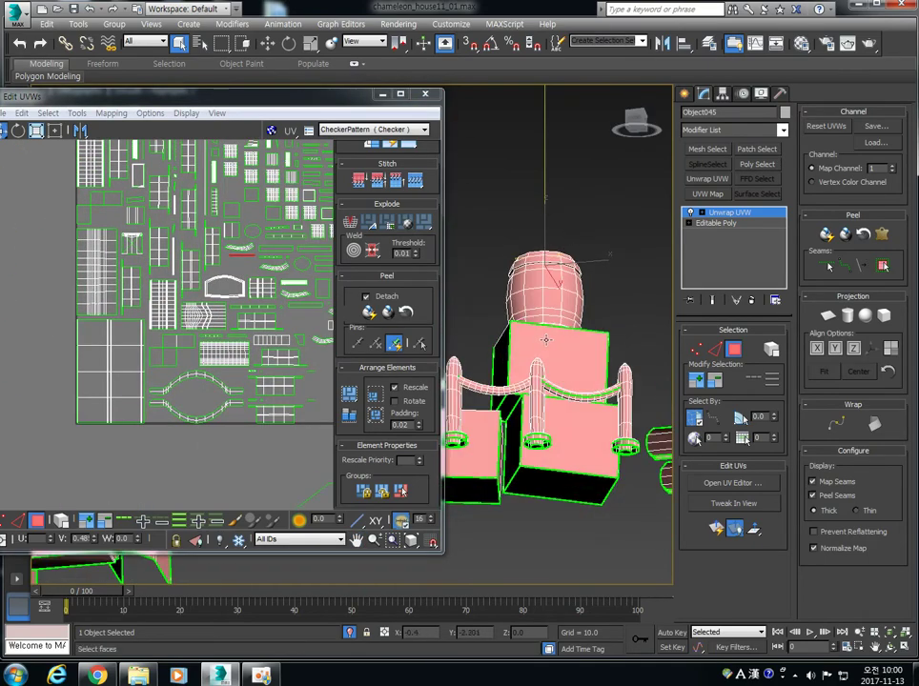
middle_click_drag(564, 351, 671, 317, "alt")
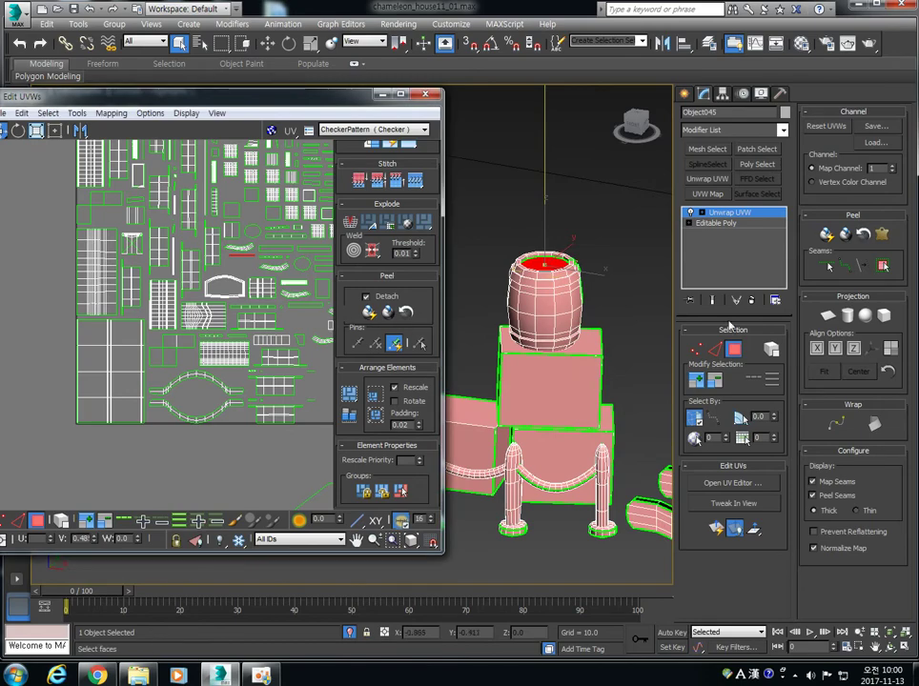
left_click(829, 316)
left_click(871, 350)
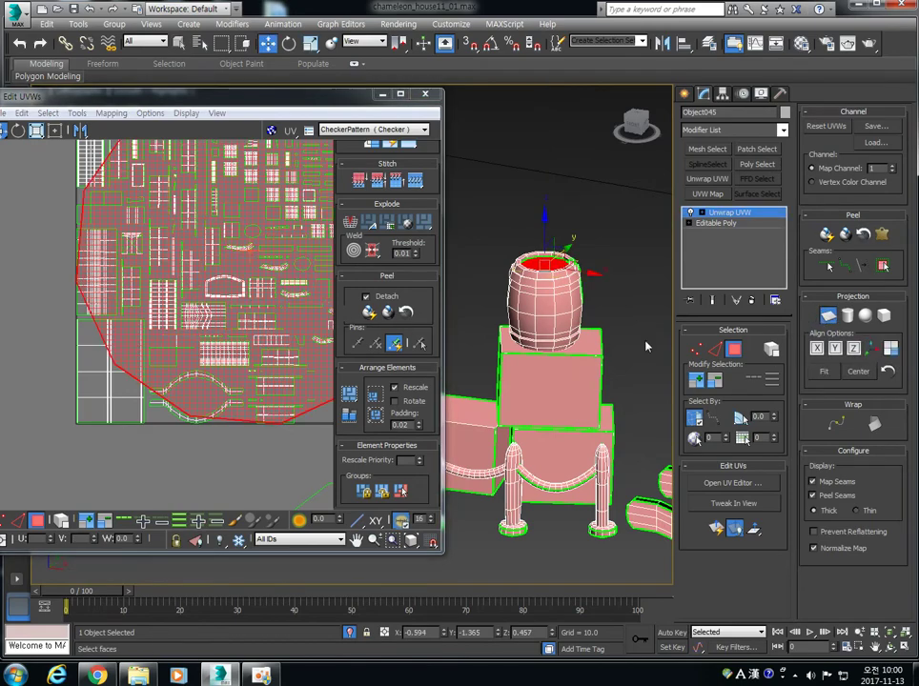
middle_click_drag(179, 286, 144, 294)
scroll(148, 297, "down", 6)
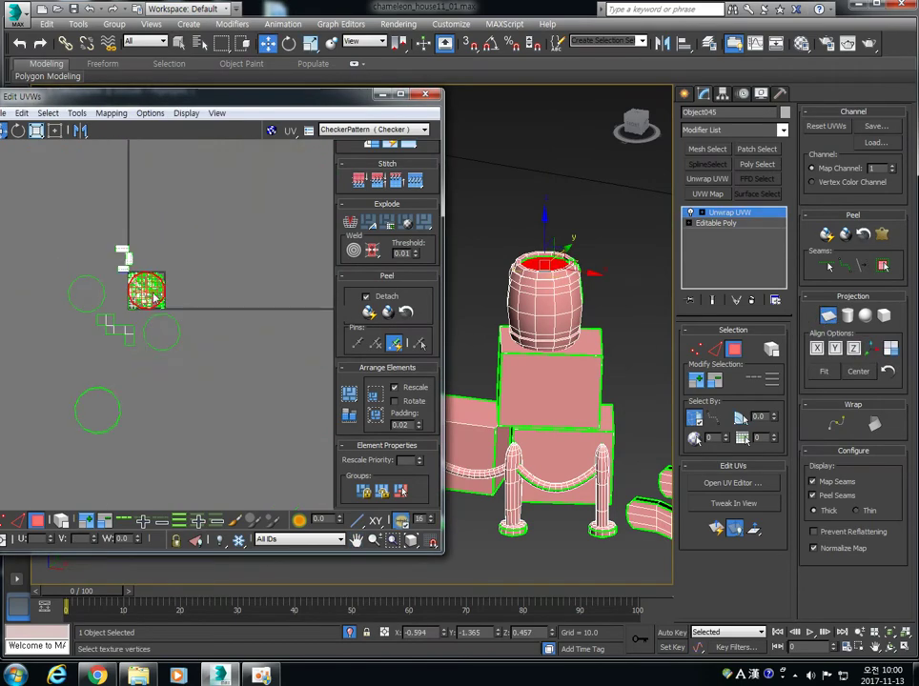
left_click(827, 314)
left_click_drag(150, 288, 206, 283)
Step: Convert the unwrapped model to Editable Poly and switch to polygon selection
middle_click_drag(448, 305, 550, 324, "alt")
scroll(550, 324, "up", 4)
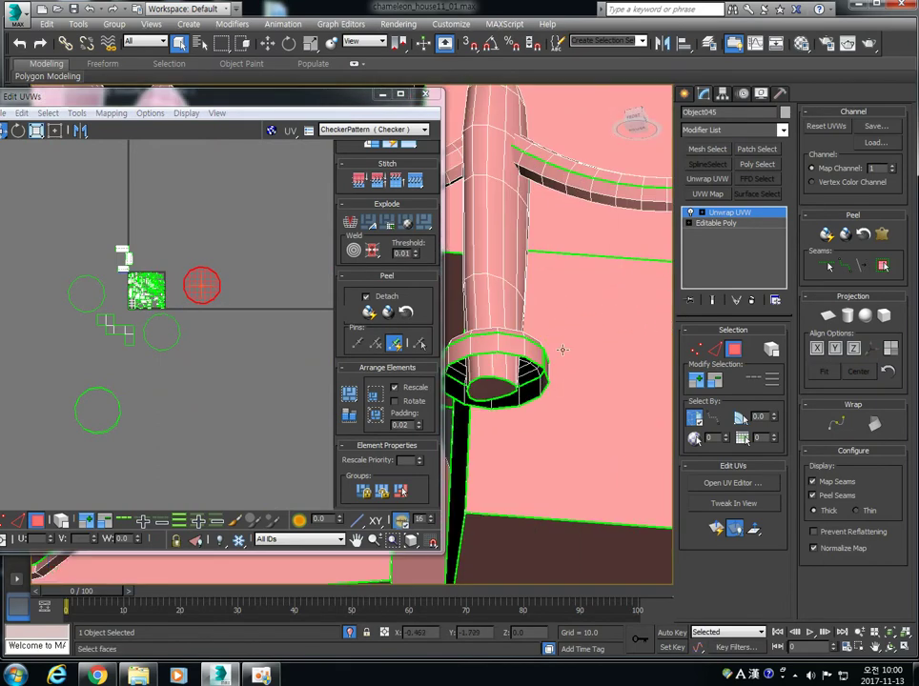
scroll(515, 338, "down", 3)
right_click(572, 299)
mouse_move(615, 423)
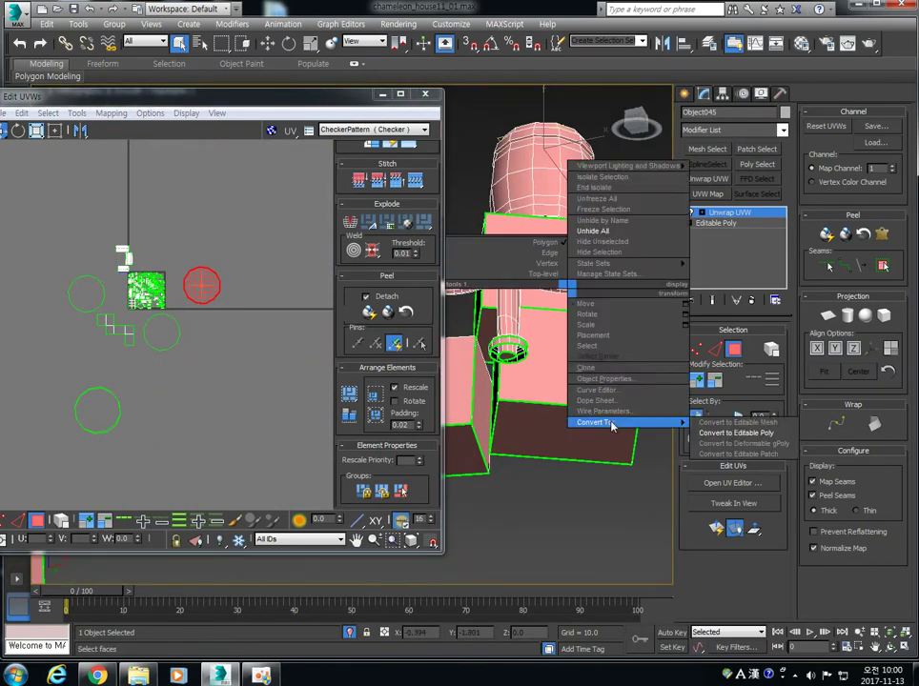
left_click(710, 434)
left_click(746, 345)
Step: Select the bottom cap polygons of the rope fence posts around the crates, drum and barrel and delete them
middle_click_drag(557, 381, 496, 350, "alt")
left_click(528, 270)
middle_click_drag(512, 298, 520, 265, "alt")
left_click(402, 251, "ctrl")
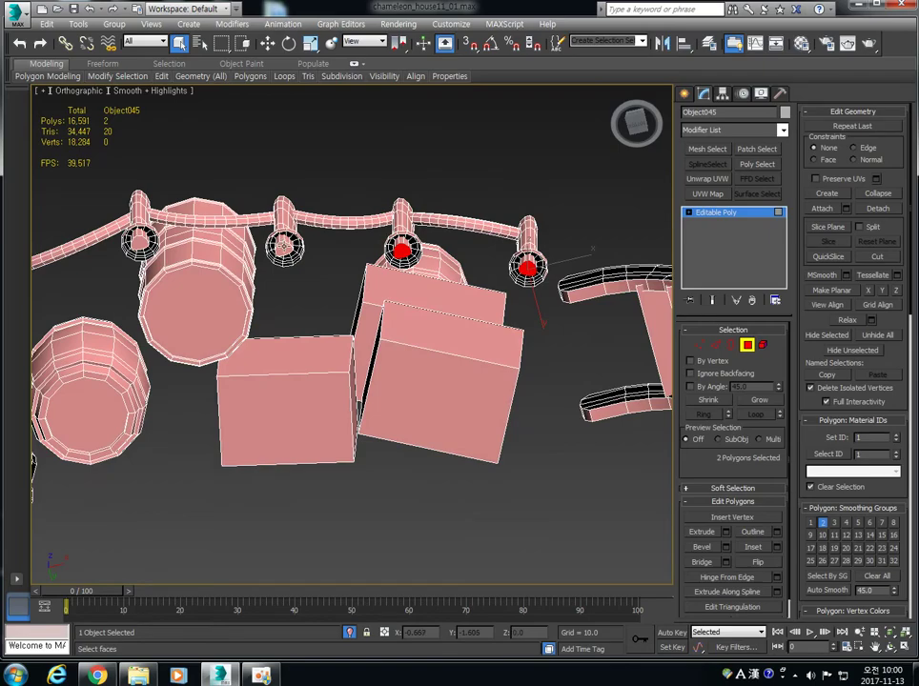
left_click(139, 242, "ctrl")
middle_click_drag(191, 291, 355, 279, "alt")
scroll(145, 253, "up", 3)
left_click(273, 411, "ctrl")
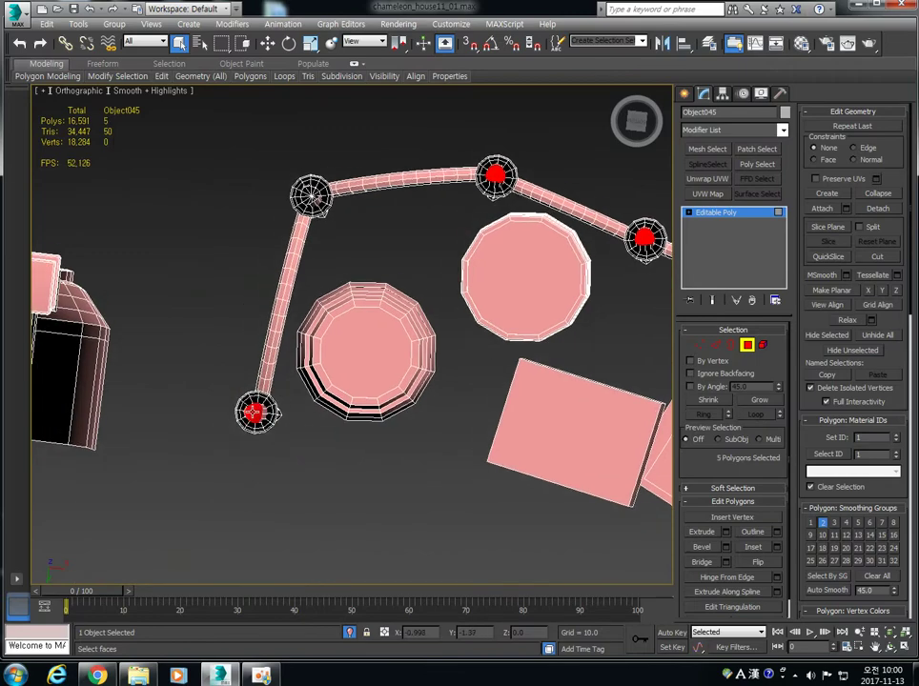
key("Delete")
Step: Delete further hidden underside polygons along the model, including the underside of the box on the building's wall
middle_click_drag(112, 308, 333, 253, "alt")
left_click(349, 360)
middle_click_drag(348, 360, 378, 363, "alt")
key("Delete")
middle_click_drag(163, 306, 388, 279, "alt")
middle_click_drag(217, 291, 386, 280)
left_click(463, 295)
middle_click_drag(463, 295, 497, 277, "alt")
key("Delete")
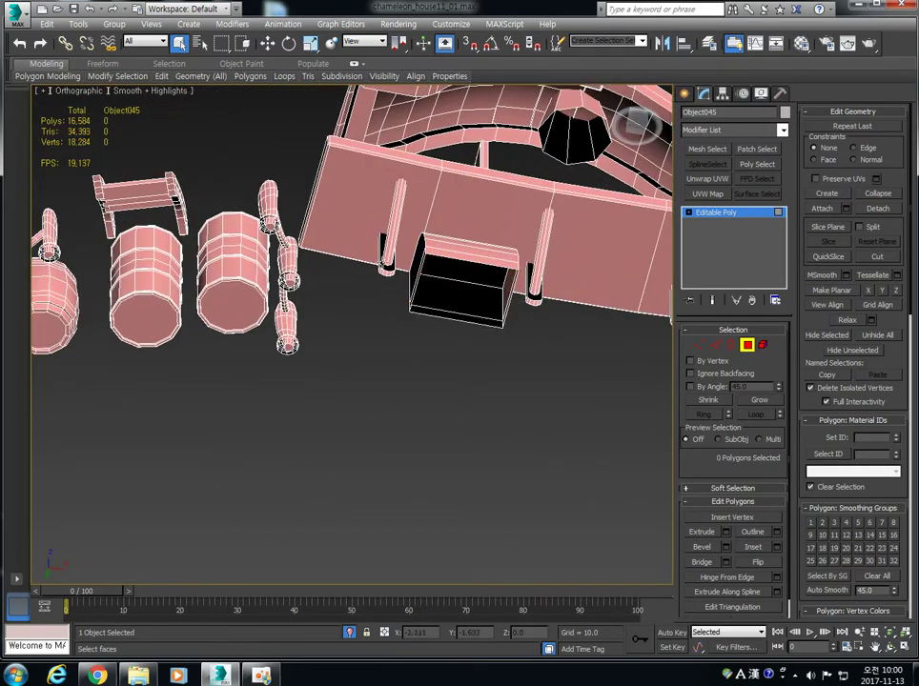
Step: Delete the bottom cap polygons of the rope fence posts between the two drums and the building
left_click(288, 280)
middle_click_drag(288, 280, 312, 251, "alt")
left_click(271, 210, "ctrl")
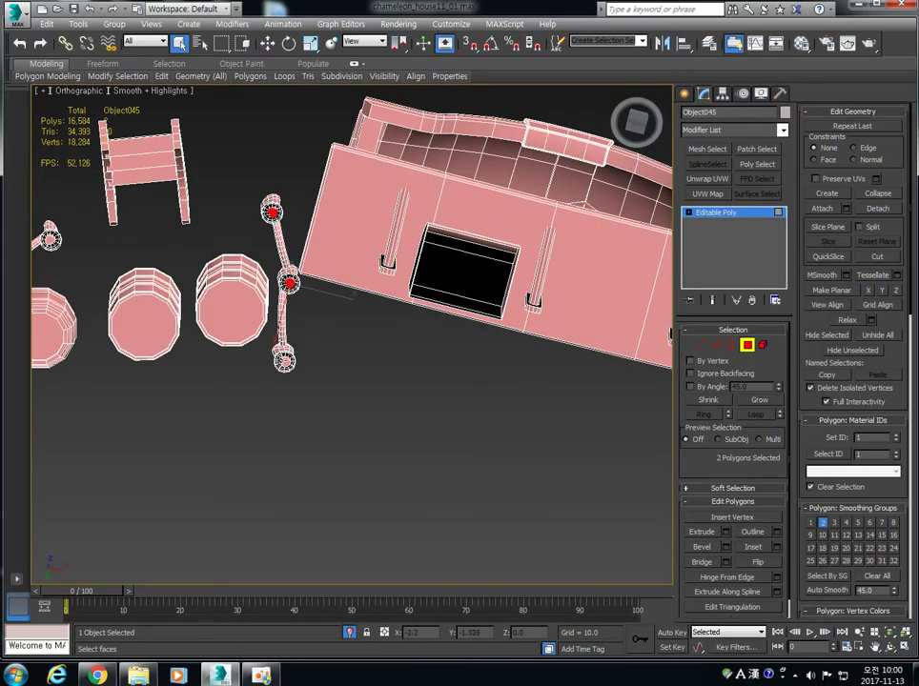
key("Delete")
Step: Select and delete the bottom cap polygons of the three rope fence posts around the barrel
middle_click_drag(295, 346, 245, 284, "alt")
left_click(202, 249)
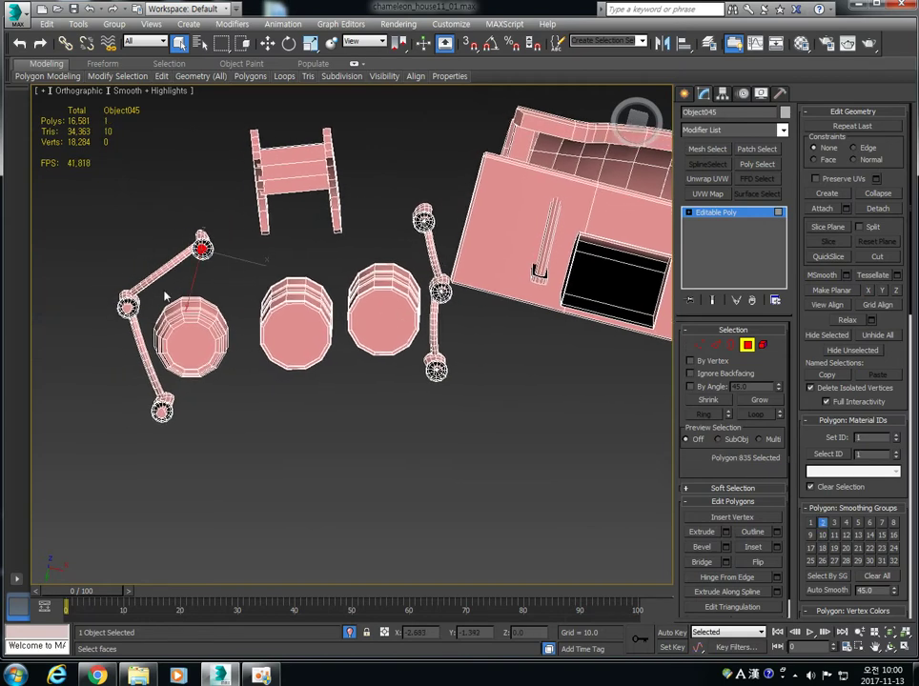
left_click(127, 307, "ctrl")
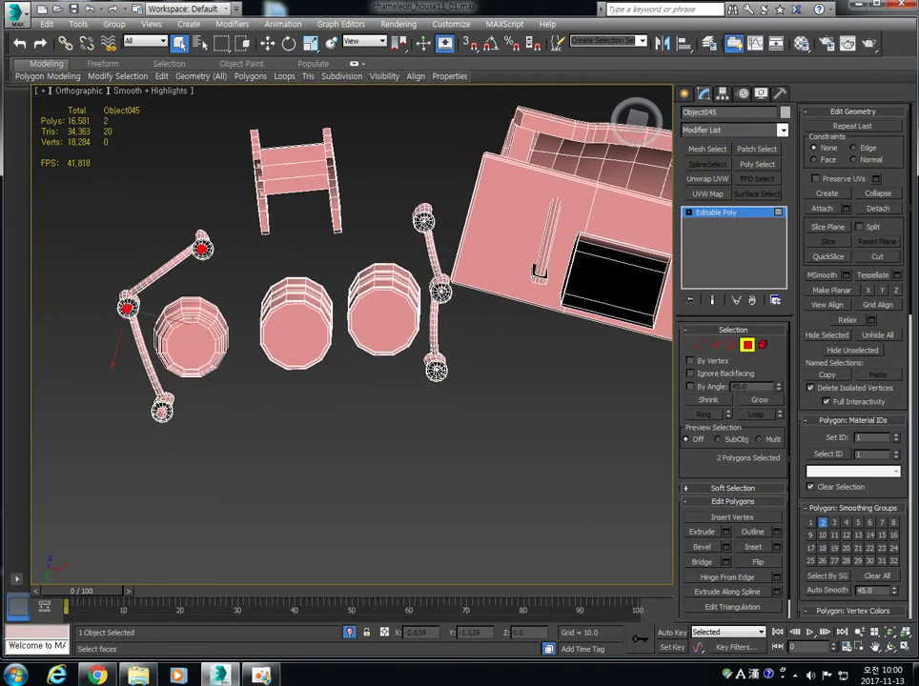
left_click(399, 429)
Step: Select the end polygons on both side rails of the small bridge behind the drums and delete them
middle_click_drag(414, 256, 410, 311, "alt")
scroll(300, 329, "up", 2)
middle_click_drag(300, 329, 345, 272)
left_click(316, 228)
left_click(320, 234)
left_click(318, 228, "ctrl")
left_click(316, 222, "ctrl")
left_click(311, 215, "ctrl")
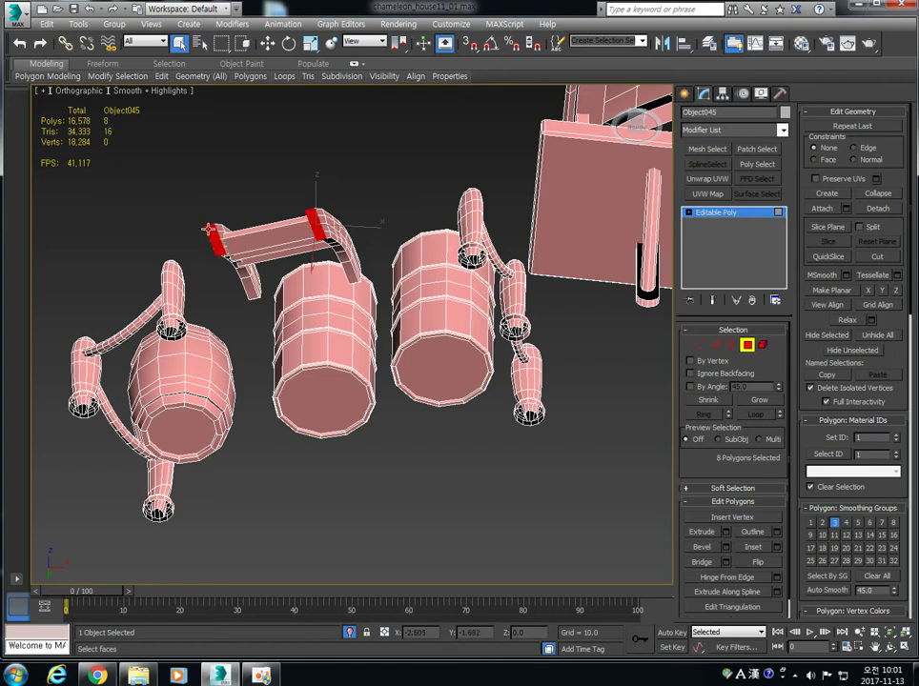
key("Delete")
Step: Select the end polygons on both side rails of the bridge beside the crates and delete them
middle_click_drag(526, 294, 419, 334)
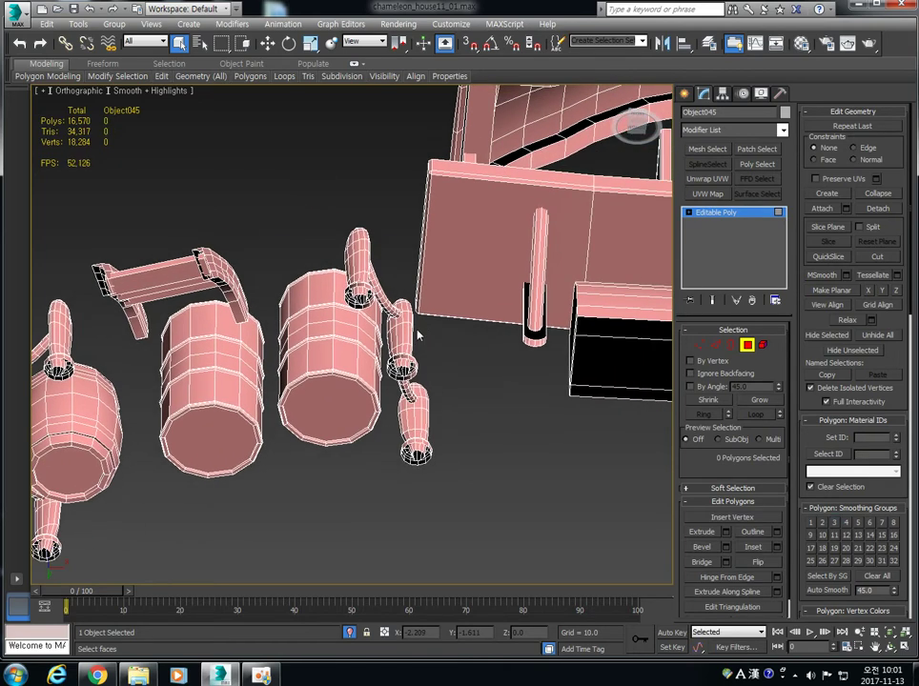
scroll(441, 337, "down", 2)
middle_click_drag(570, 335, 344, 332)
scroll(344, 332, "up", 2)
middle_click_drag(444, 335, 170, 340)
scroll(207, 339, "down", 2)
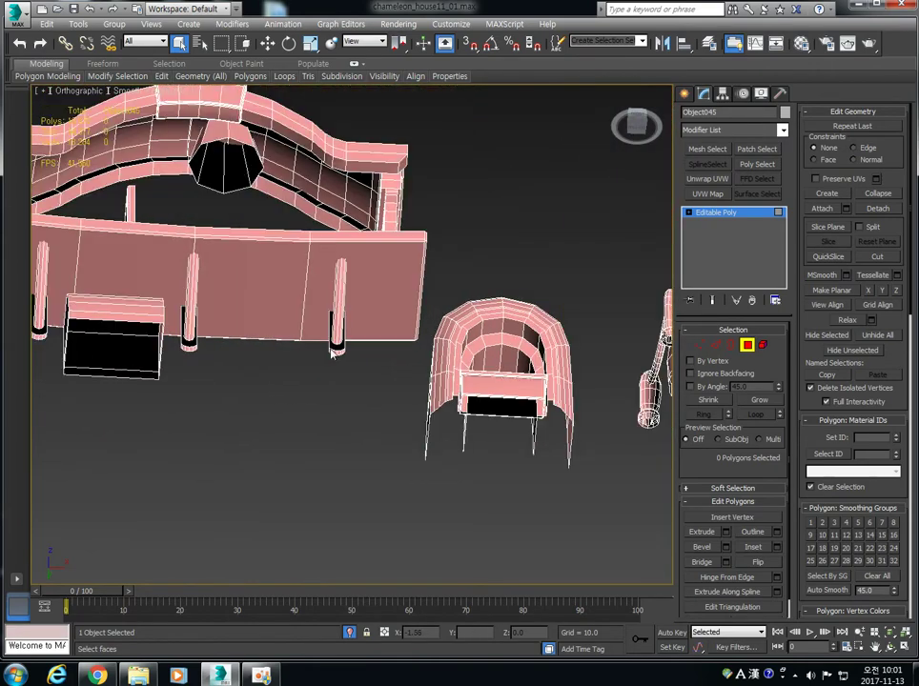
middle_click_drag(522, 363, 206, 333)
middle_click_drag(383, 349, 236, 342)
middle_click_drag(407, 368, 260, 349)
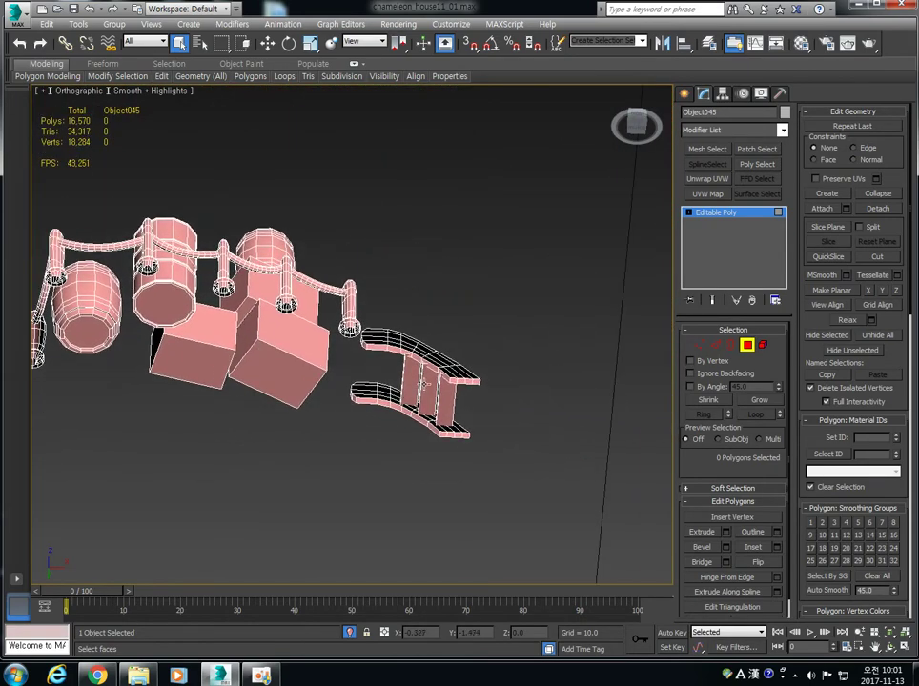
left_click(454, 381)
middle_click_drag(463, 392, 467, 357, "alt")
left_click(466, 382, "ctrl")
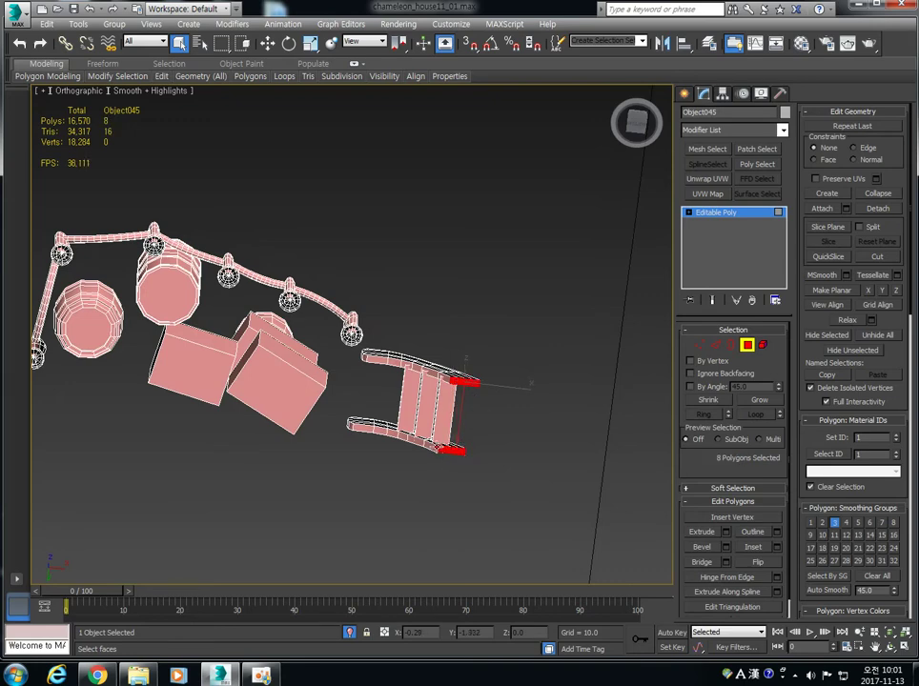
key("Delete")
Step: Leave polygon selection, reselect the house model, apply an Unwrap UVW modifier and open its UV editor
middle_click_drag(197, 345, 366, 341)
middle_click_drag(311, 327, 267, 315, "alt")
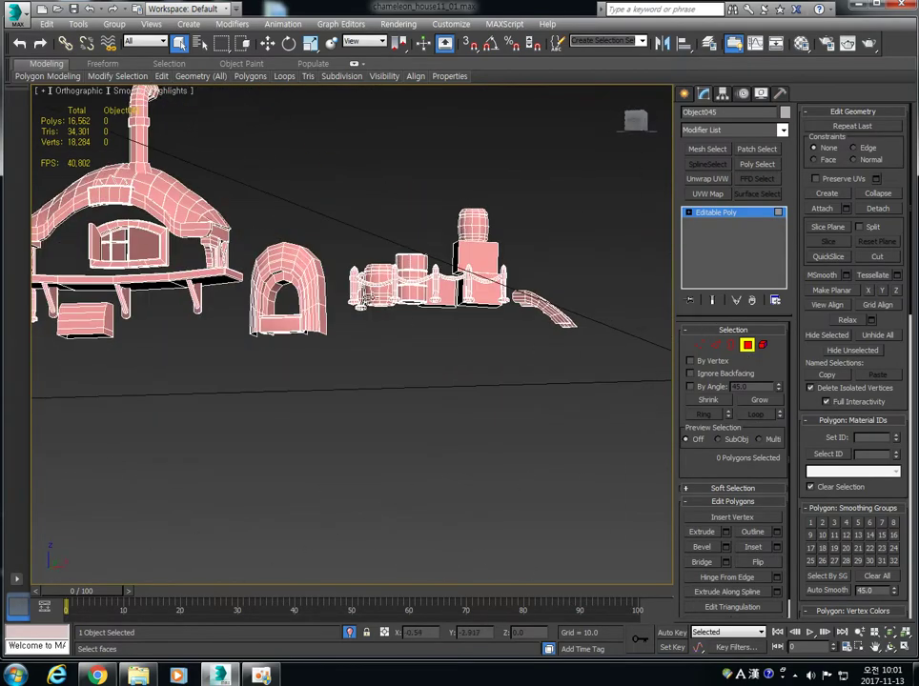
middle_click_drag(382, 307, 307, 328, "alt")
scroll(333, 331, "up", 5)
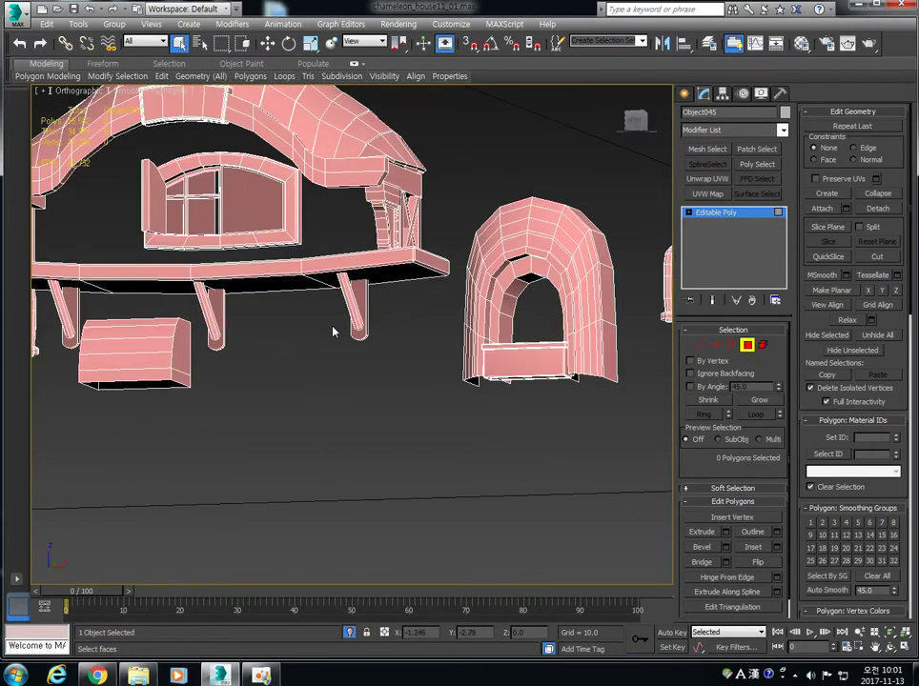
left_click(754, 346)
left_click(402, 350)
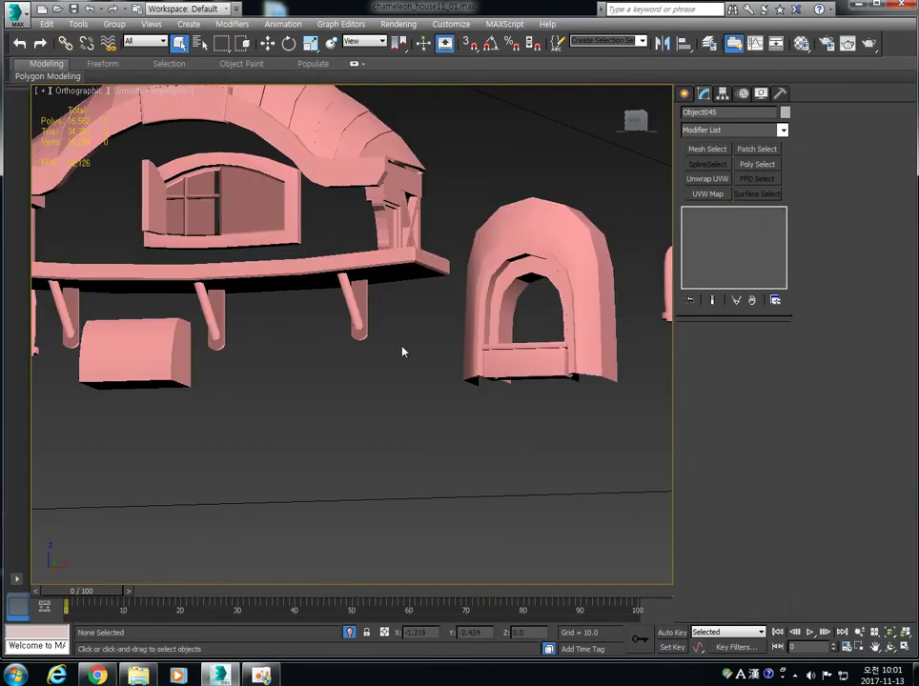
left_click(270, 241)
middle_click_drag(248, 275, 266, 283, "alt")
scroll(266, 283, "down", 3)
left_click(707, 178)
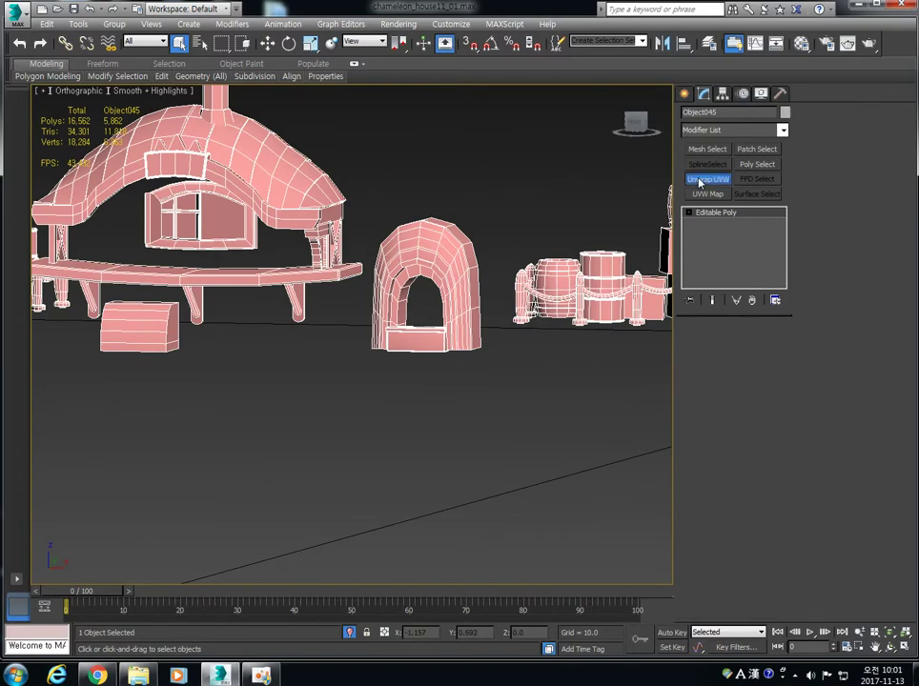
left_click(732, 484)
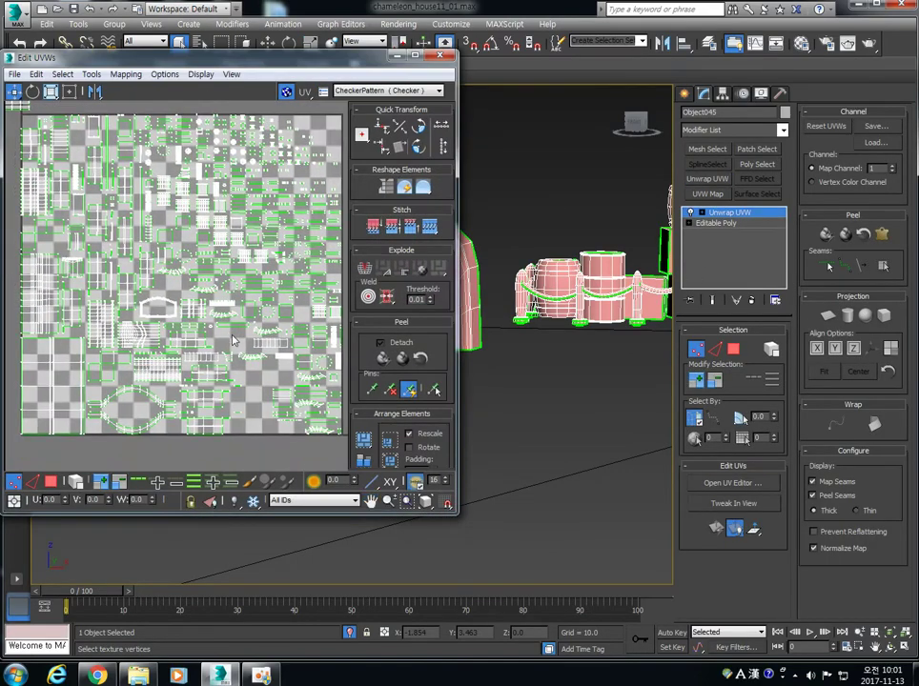
Step: Pack all UV elements into the UV square with Rescale on, using polygon mode, and hide the checker background
scroll(230, 336, "down", 4)
middle_click_drag(221, 338, 234, 318)
left_click(52, 483)
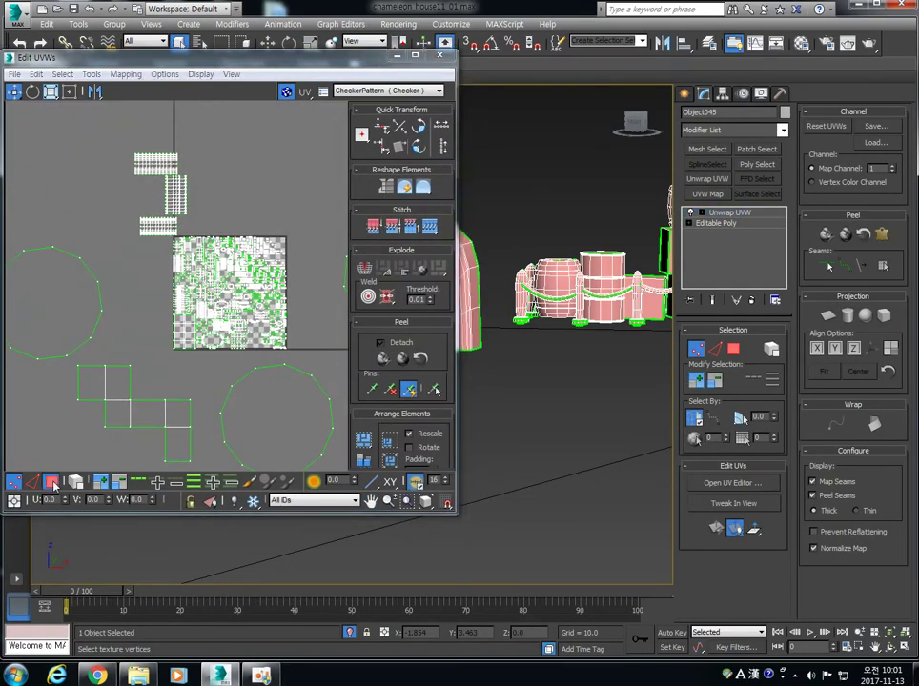
middle_click_drag(255, 441, 255, 364)
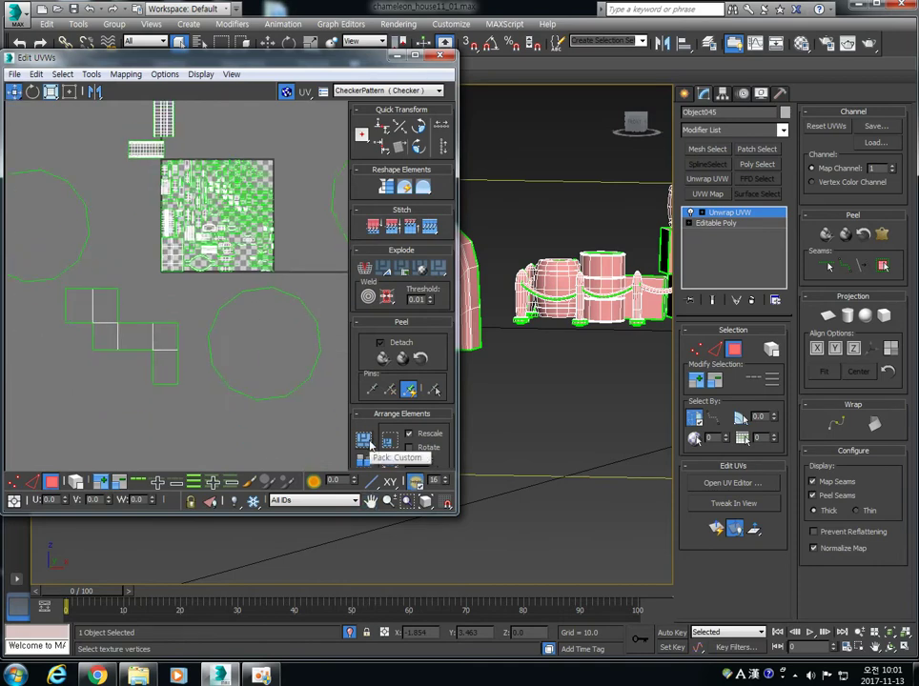
left_click(366, 440)
middle_click_drag(217, 289, 211, 292)
scroll(211, 292, "up", 5)
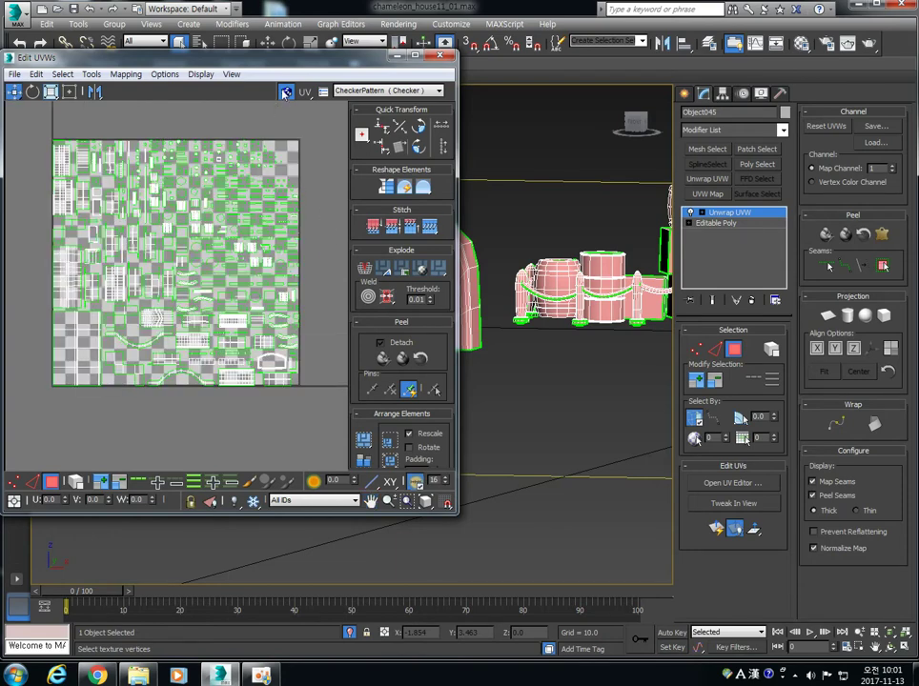
left_click(285, 93)
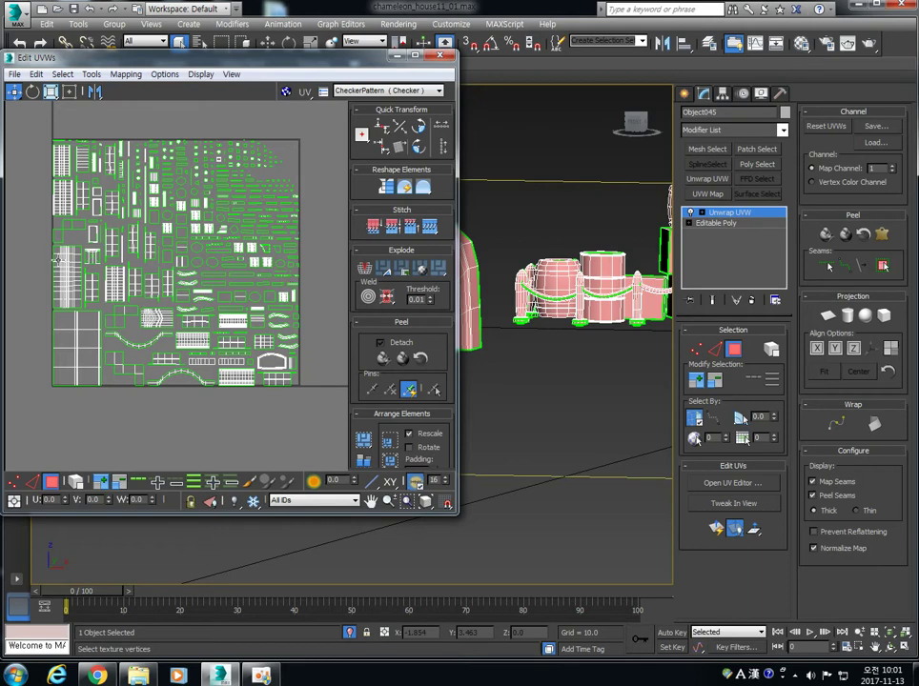
Step: Select the crumpled UV shell below the small rectangular frames and locate its window frame on the house
scroll(176, 286, "up", 4)
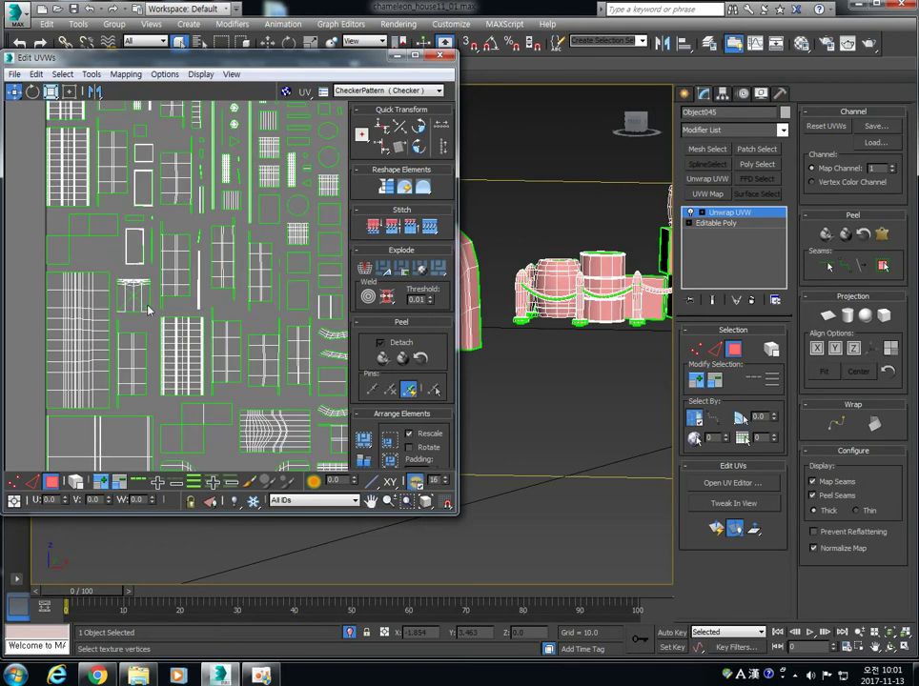
left_click_drag(112, 273, 155, 322)
middle_click_drag(536, 319, 726, 307)
scroll(604, 317, "down", 3)
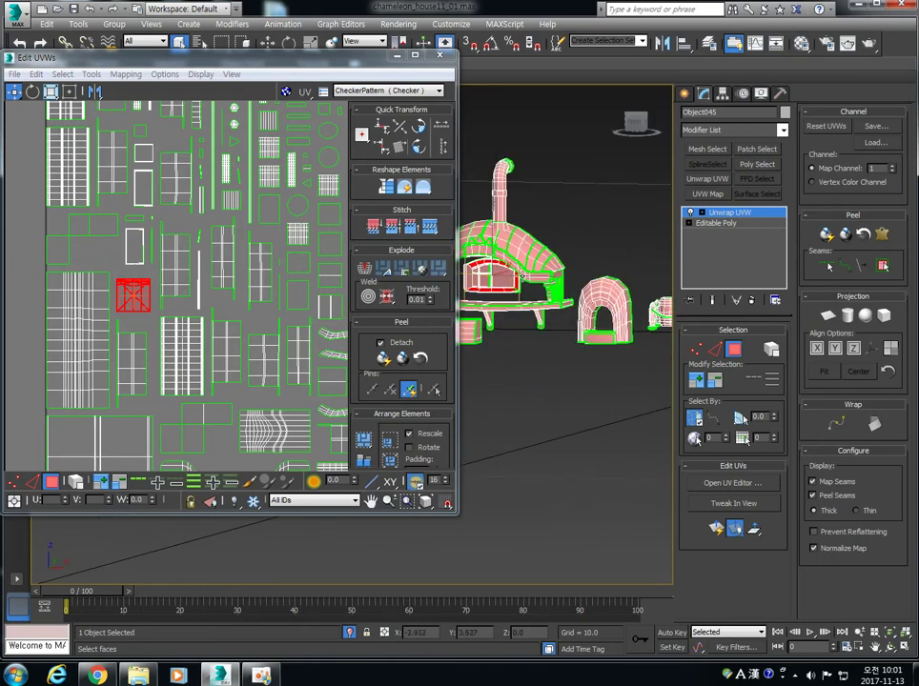
scroll(595, 281, "up", 6)
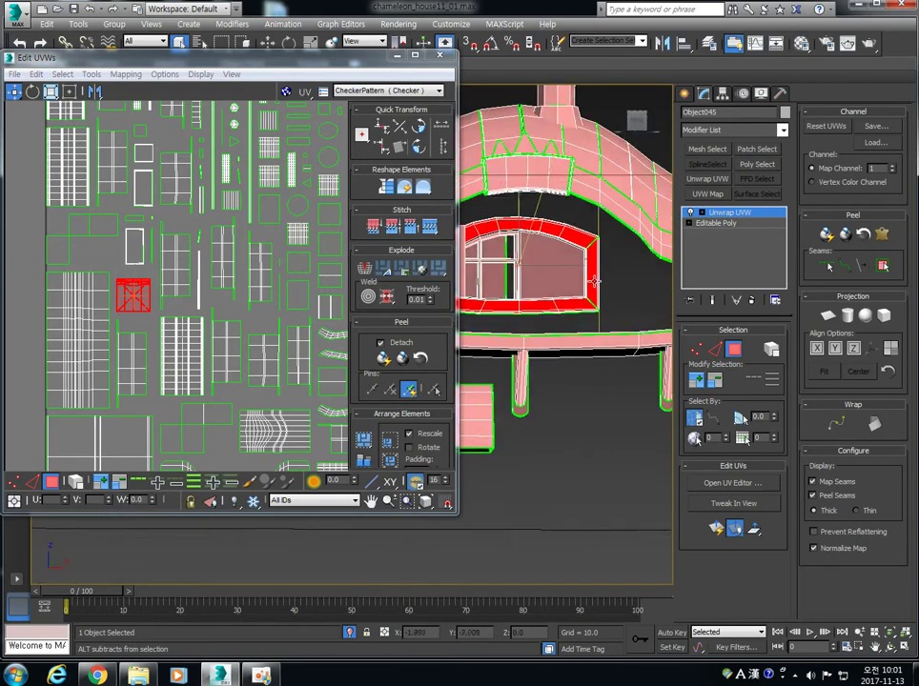
scroll(595, 281, "up", 4)
middle_click_drag(598, 273, 626, 292, "alt")
Step: Unfold the window frame into a straight UV strip from the edge at its upper corner
key("2")
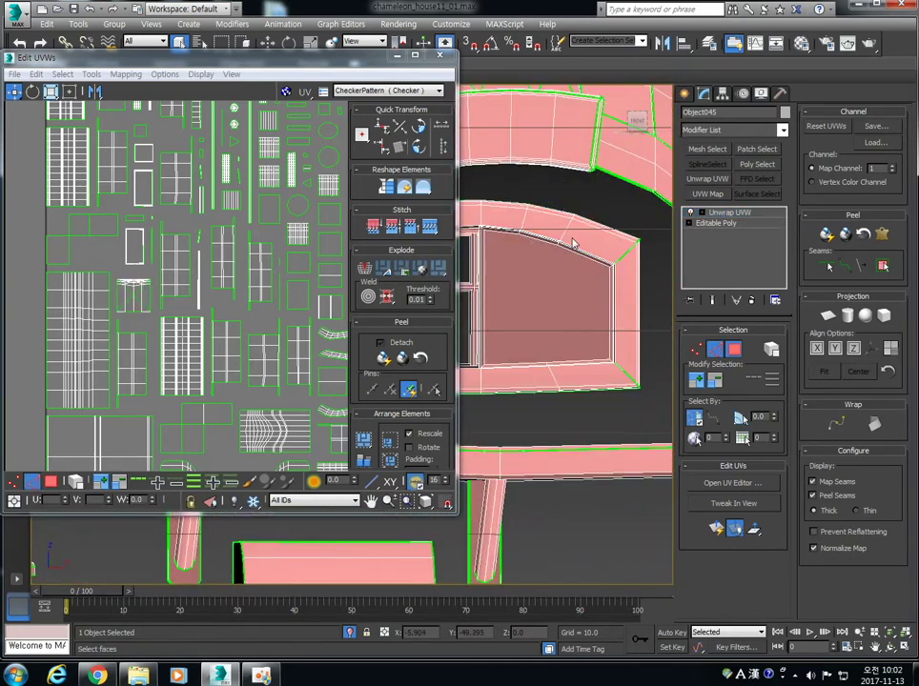
left_click(622, 251)
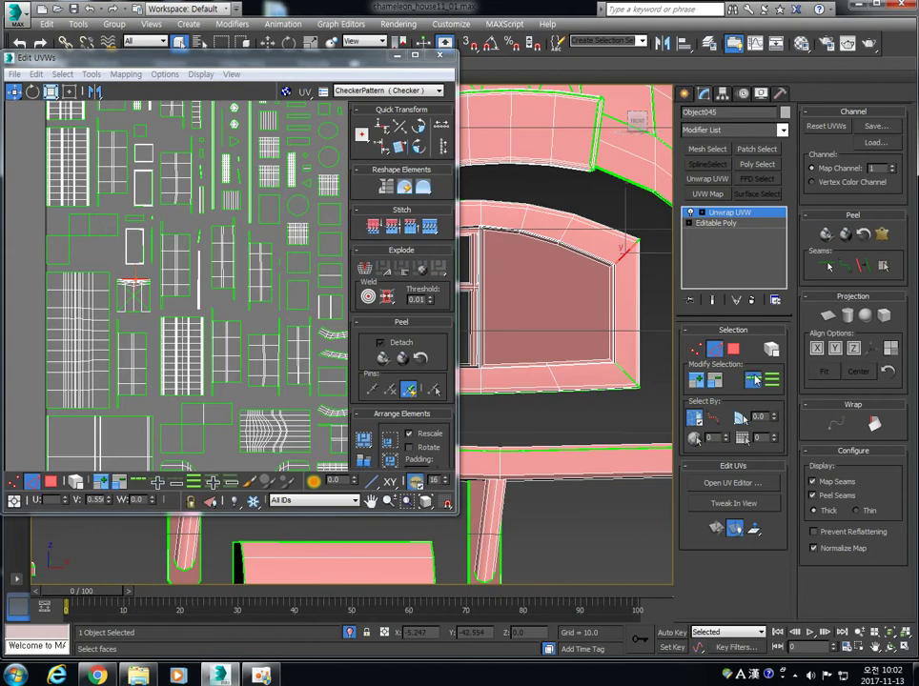
left_click(875, 426)
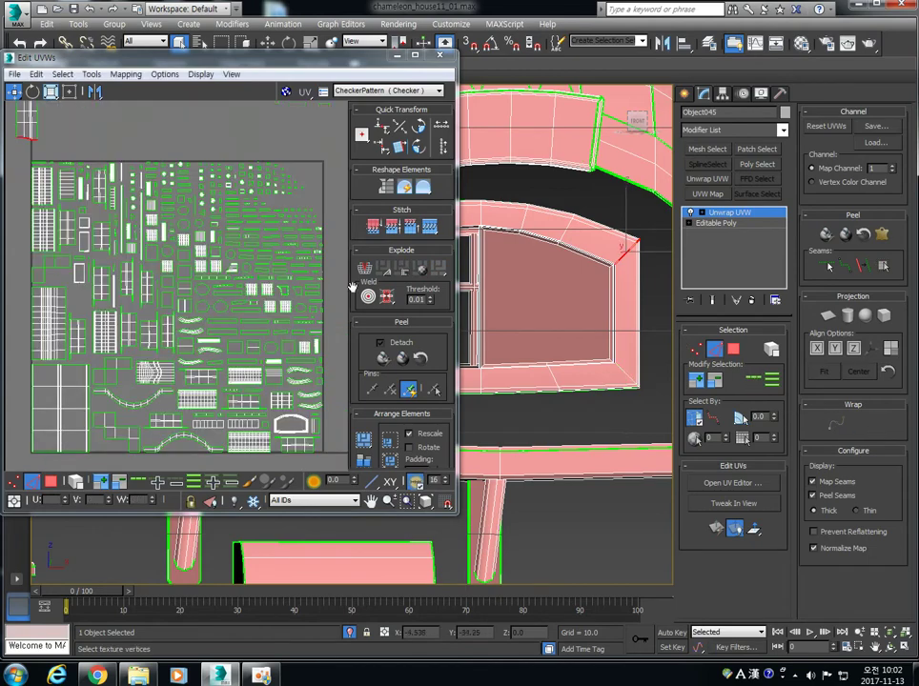
Step: Pack the UV layout again in polygon mode to bring the window frame strip inside the UV square
key("3")
key("1")
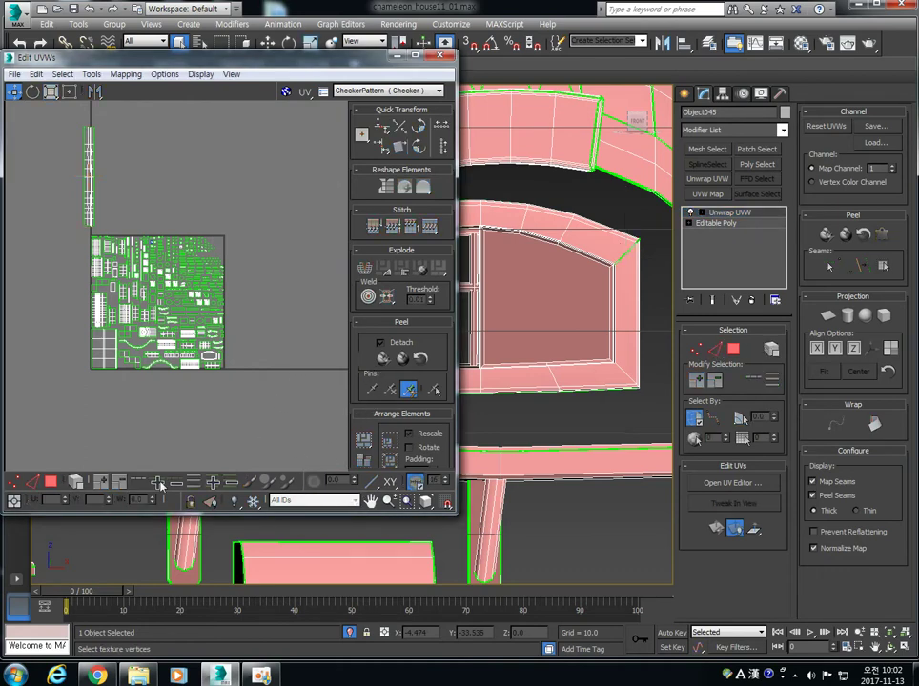
left_click(54, 485)
left_click(365, 441)
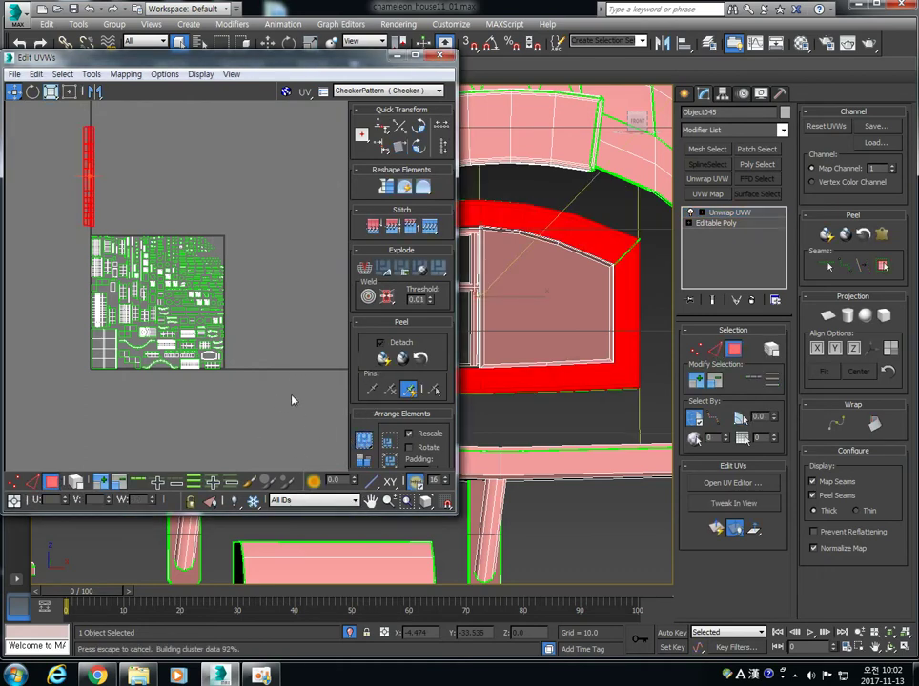
left_click(289, 404)
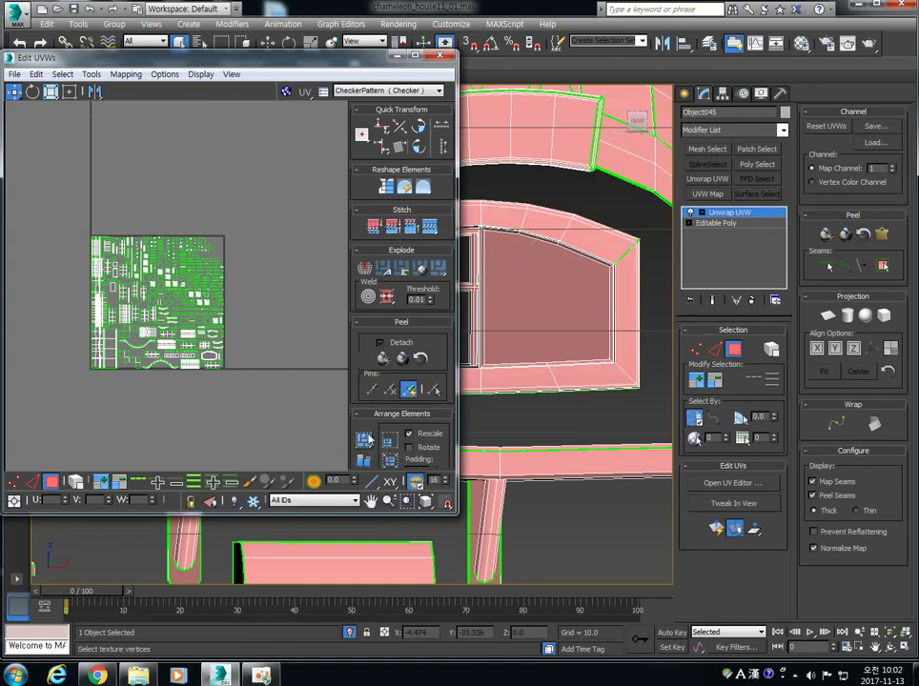
Step: Examine the packed UV shells across the layout for frame pieces that still need straightening
scroll(105, 277, "up", 3)
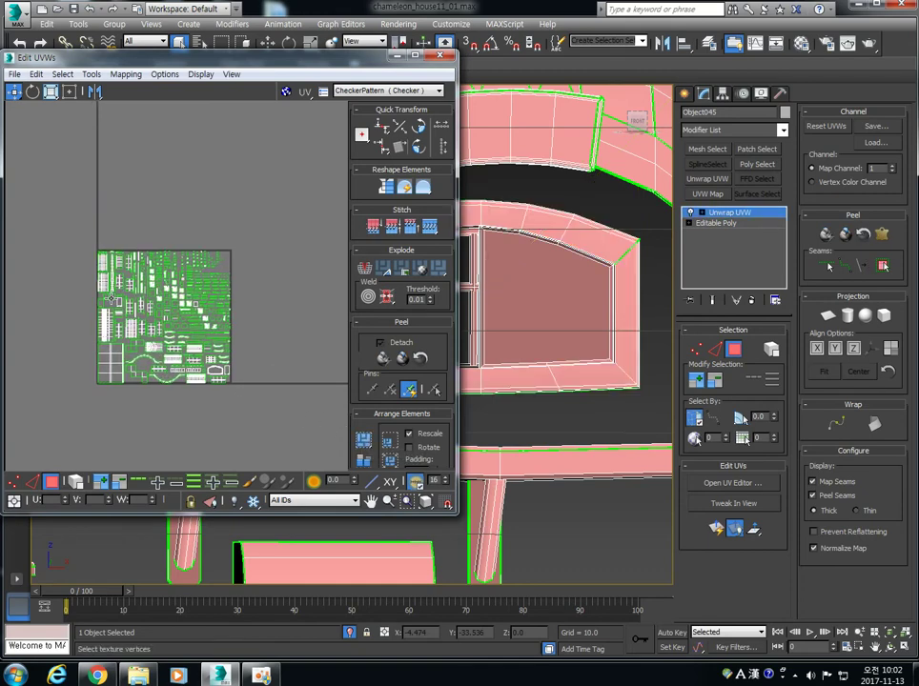
scroll(129, 322, "up", 5)
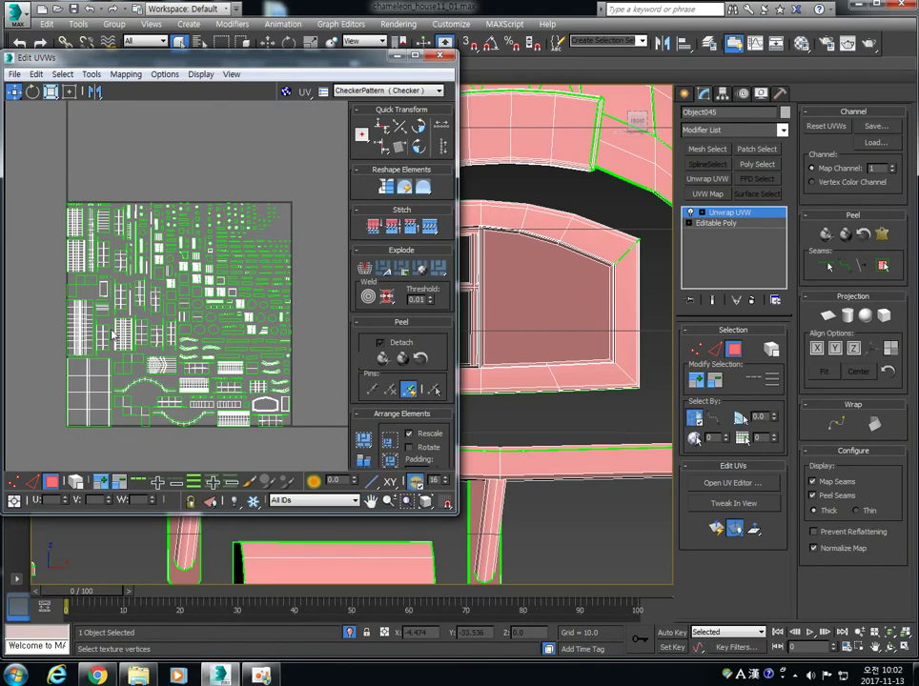
scroll(138, 315, "up", 3)
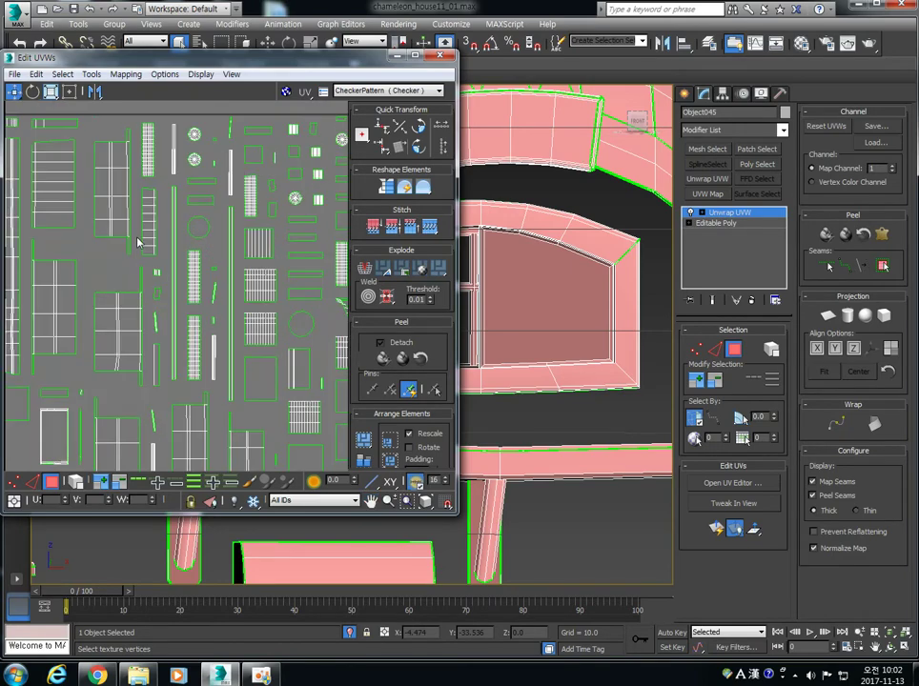
scroll(139, 248, "up", 6)
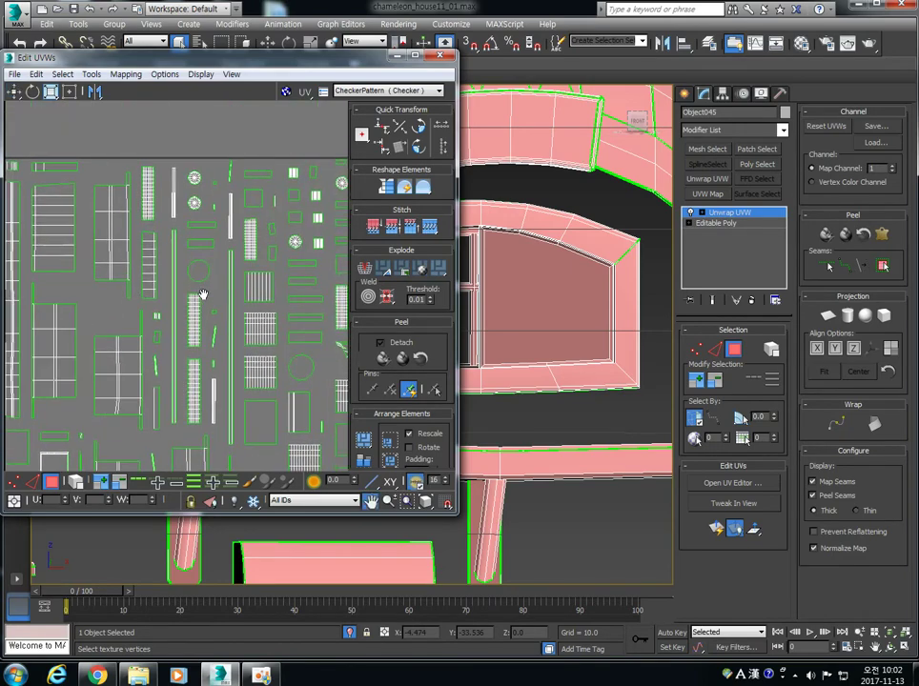
scroll(191, 243, "down", 8)
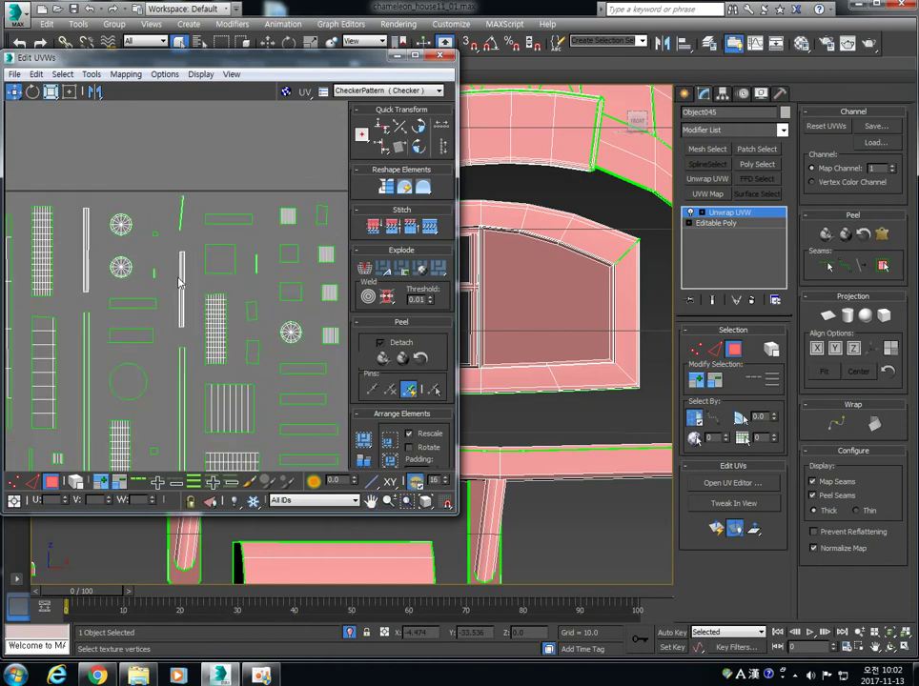
scroll(152, 253, "down", 8)
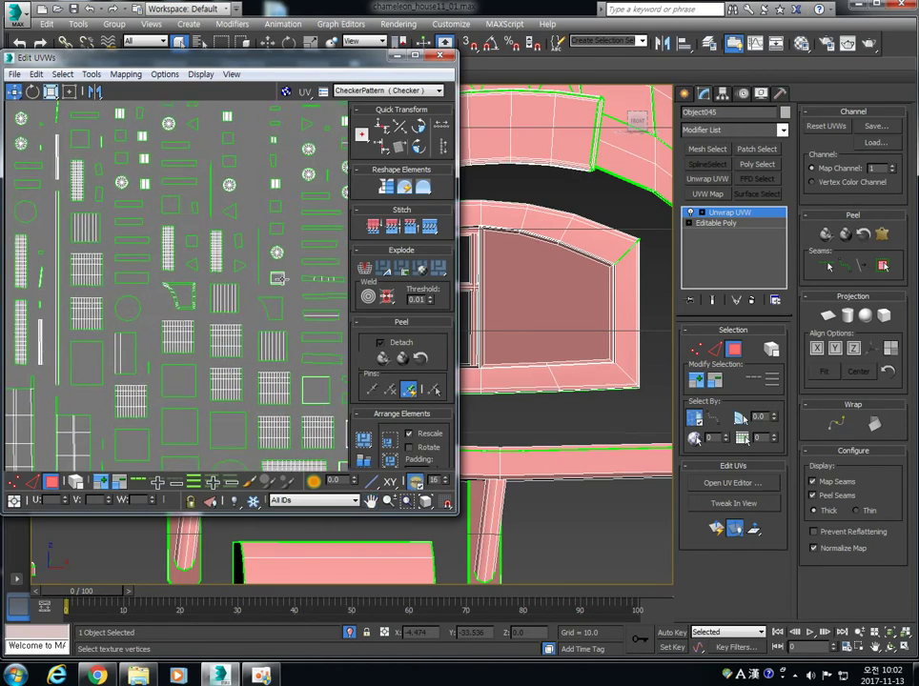
middle_click_drag(143, 295, 59, 269)
middle_click_drag(175, 305, 232, 121)
scroll(162, 317, "up", 8)
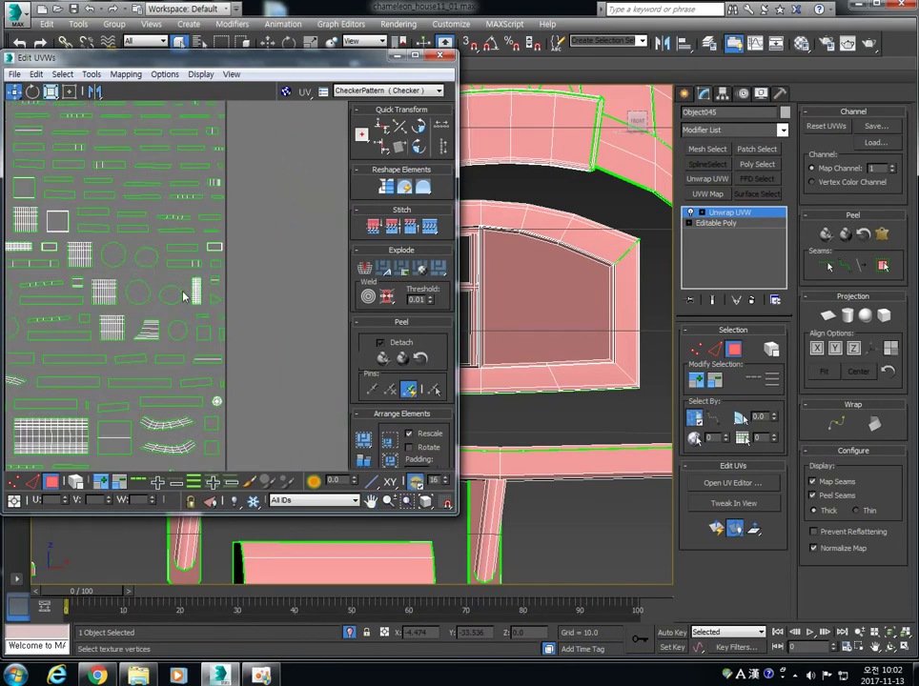
scroll(197, 285, "down", 8)
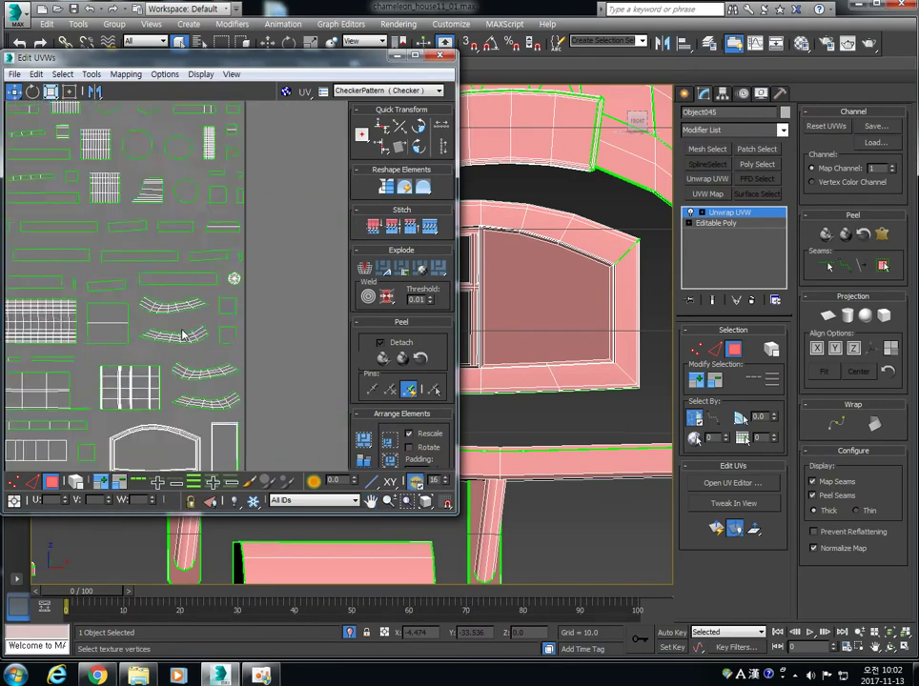
scroll(190, 286, "up", 6)
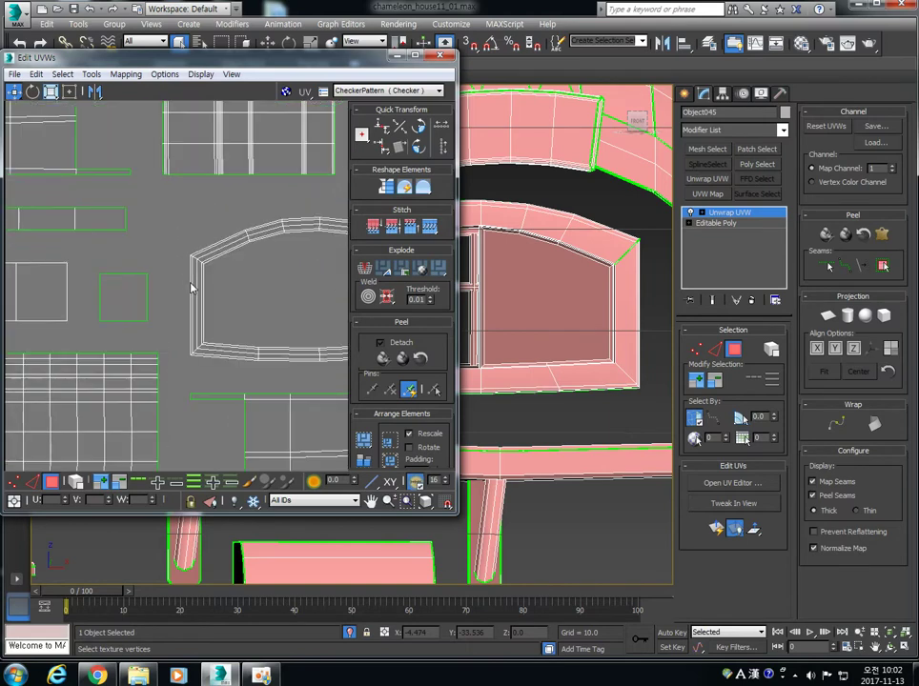
Step: Select the large arched window frame's UV shell and locate the matching frame on the house
left_click_drag(226, 285, 248, 292)
middle_click_drag(567, 312, 598, 304)
scroll(638, 302, "down", 3)
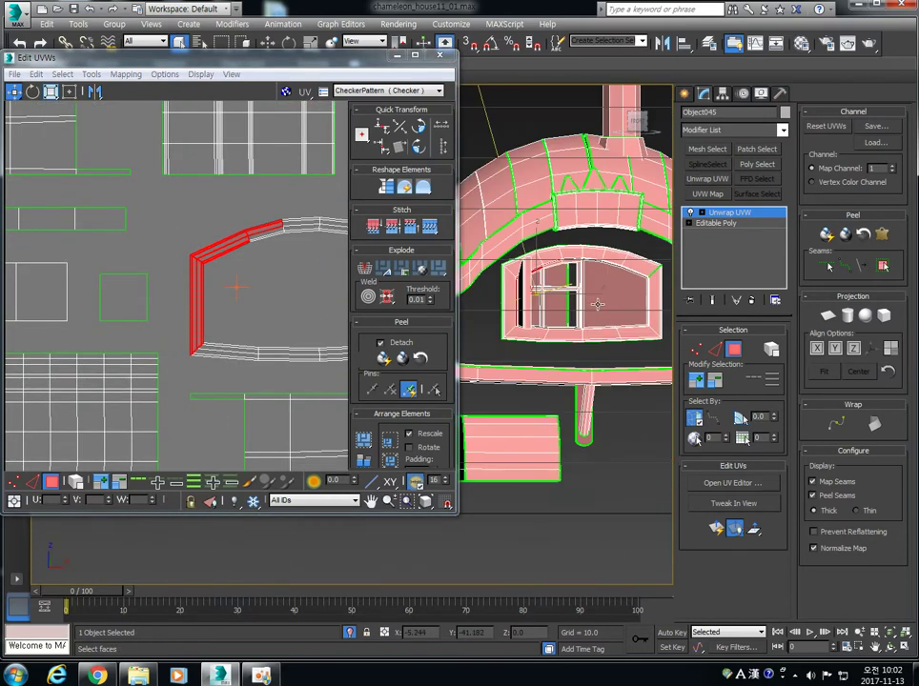
middle_click_drag(292, 282, 168, 277)
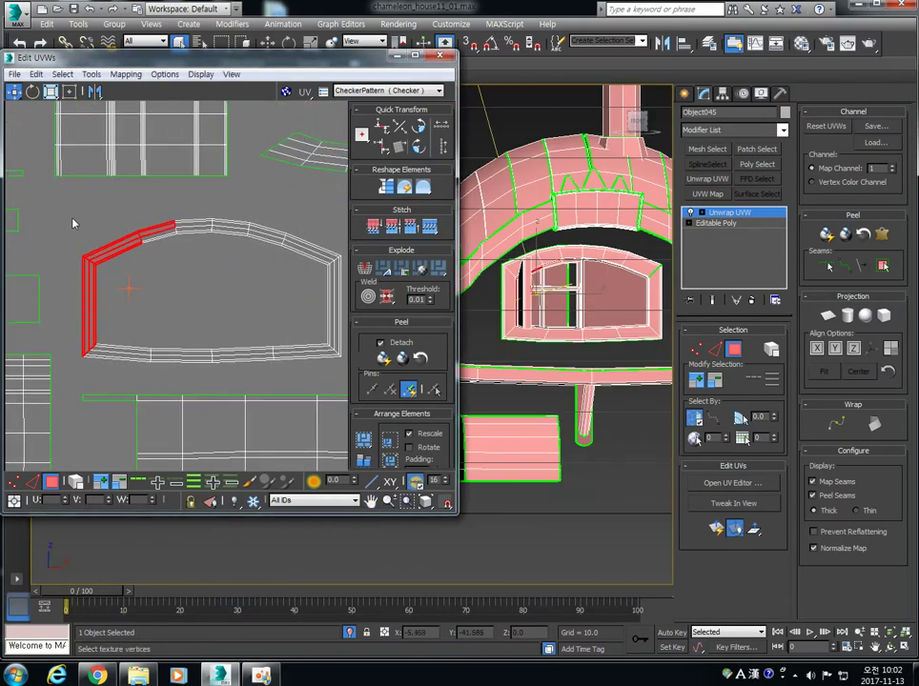
left_click_drag(347, 377, 348, 379)
middle_click_drag(593, 317, 549, 309, "alt")
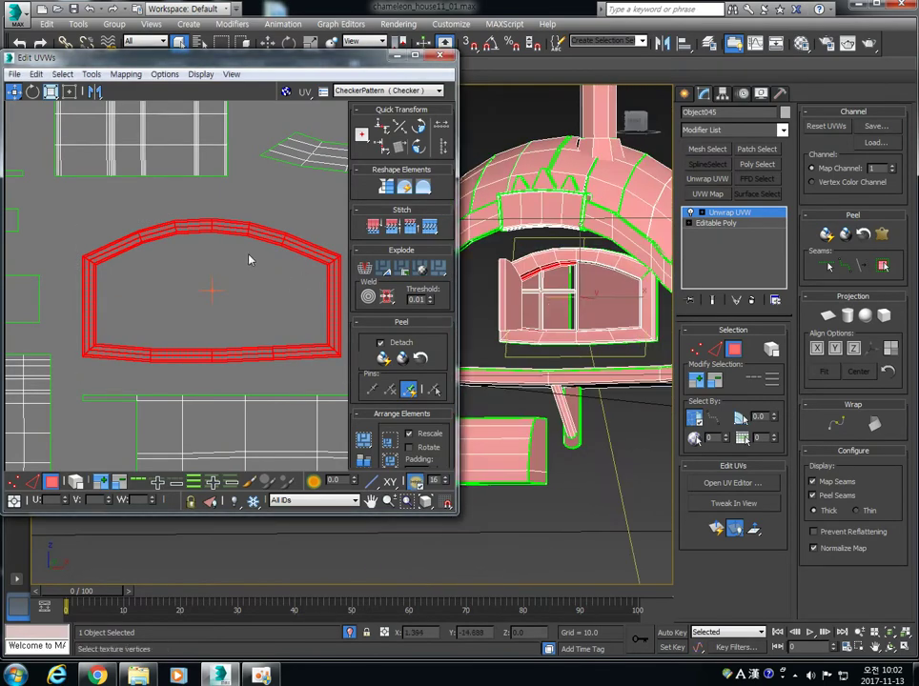
middle_click_drag(250, 261, 228, 262)
mouse_move(580, 279)
middle_mouse_down("alt")
mouse_move(630, 249)
mouse_move(583, 288)
middle_mouse_up("alt")
Step: Unfold the arched window frame into a straight UV strip from the edge at the middle of its upper arch
middle_click_drag(202, 238, 204, 249)
scroll(199, 248, "up", 3)
left_click(200, 248)
left_click(715, 351)
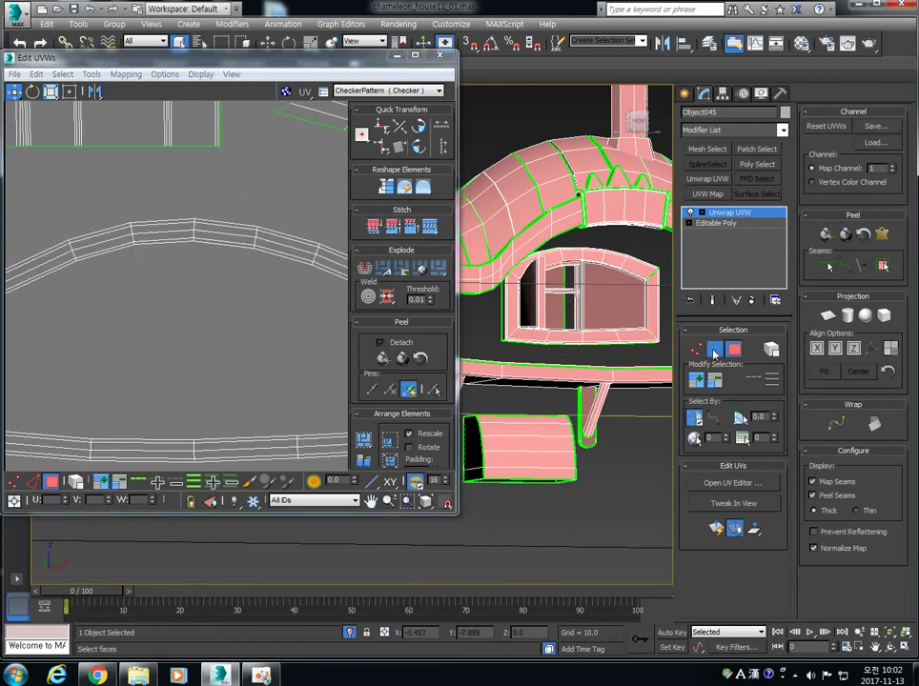
left_click(193, 232)
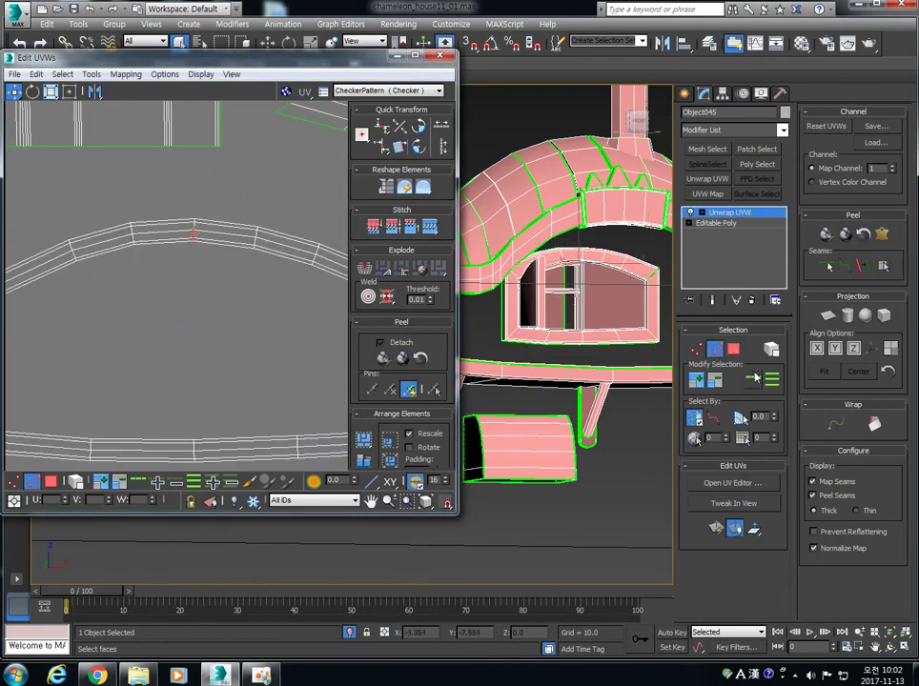
left_click(753, 378)
left_click(875, 425)
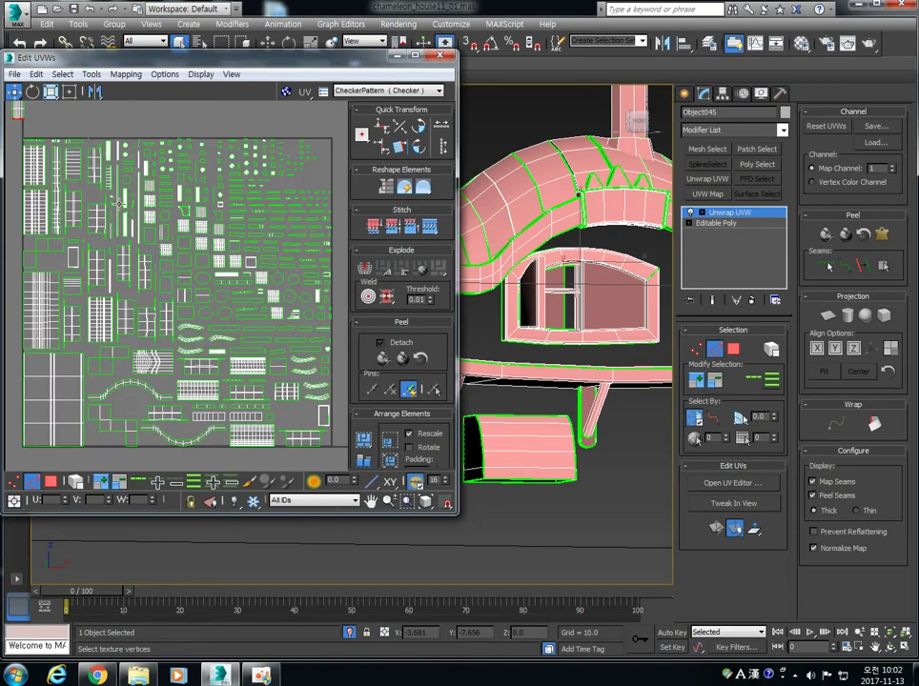
Step: Pack the UV layout again in polygon mode to bring the long frame strip inside the UV square
middle_click_drag(118, 203, 192, 339)
middle_click_drag(134, 225, 168, 225)
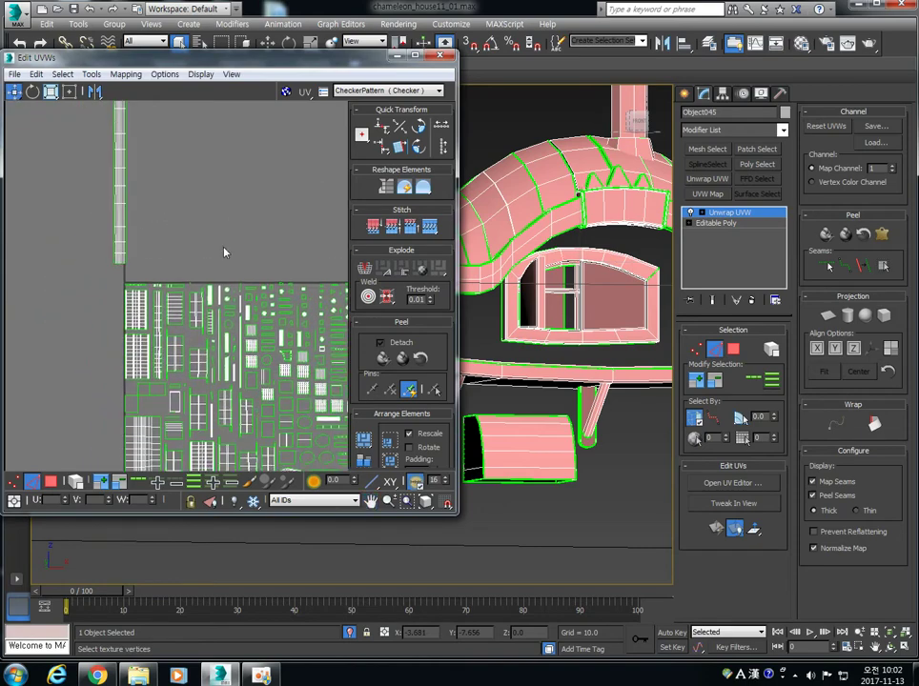
left_click(51, 482)
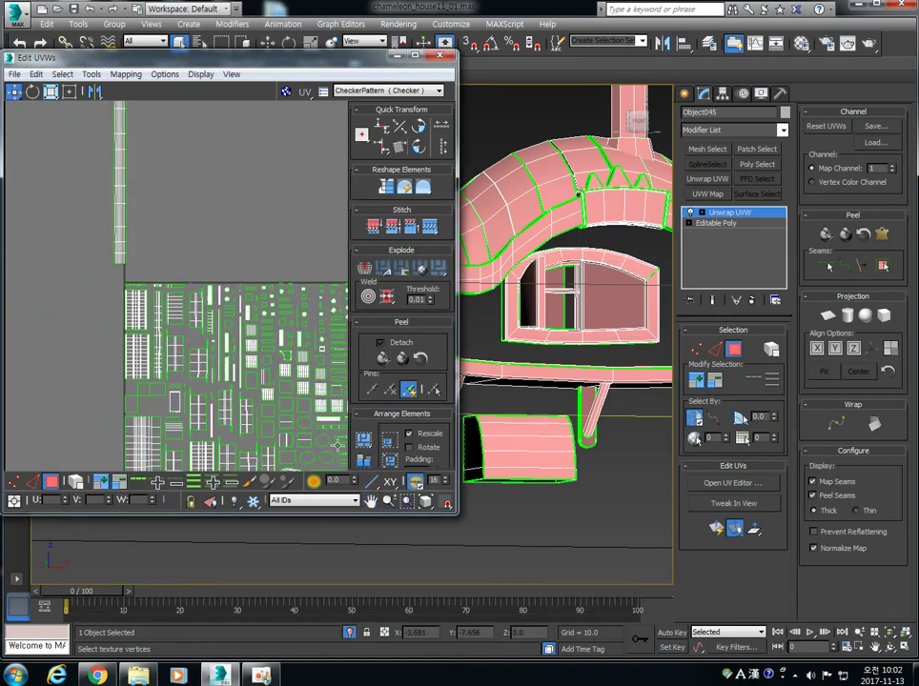
left_click(370, 443)
middle_click_drag(293, 406, 190, 230)
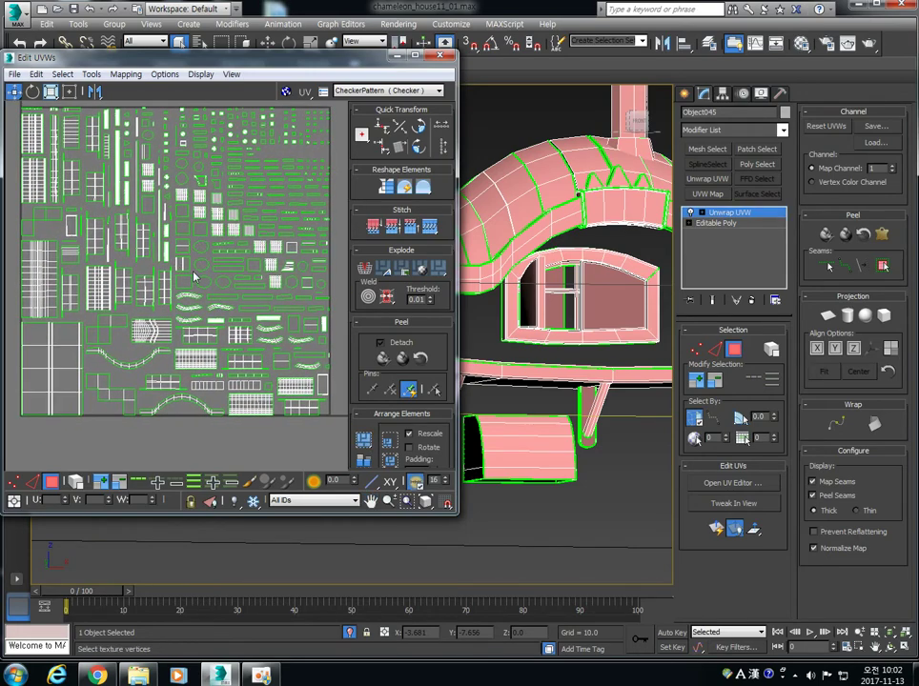
Step: Examine the packed shells, select the thin slanted one and look for its piece on the house
scroll(132, 271, "up", 8)
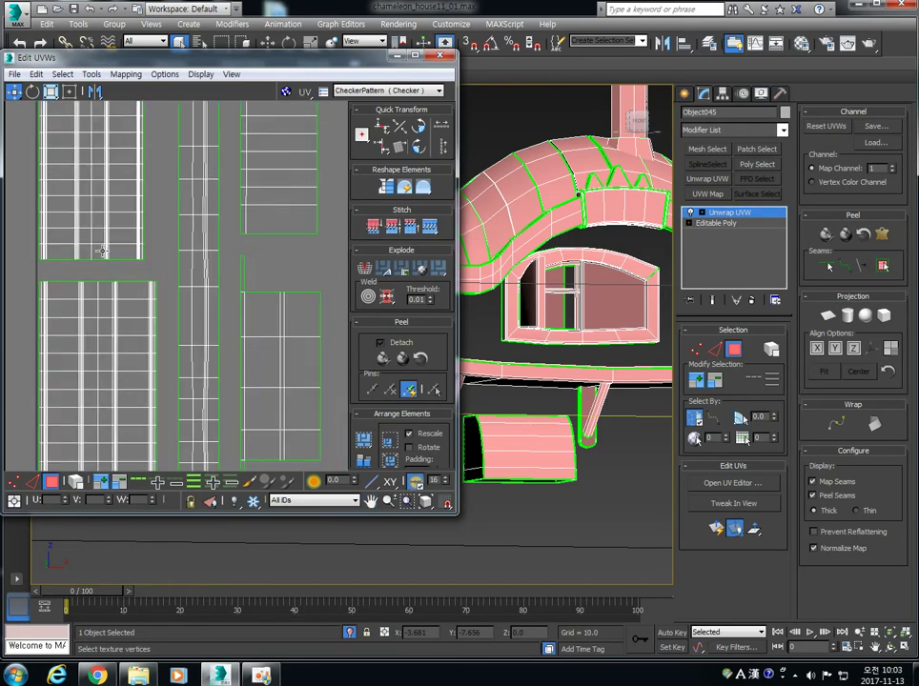
scroll(174, 261, "down", 3)
scroll(255, 342, "down", 1)
middle_click_drag(262, 431, 191, 298)
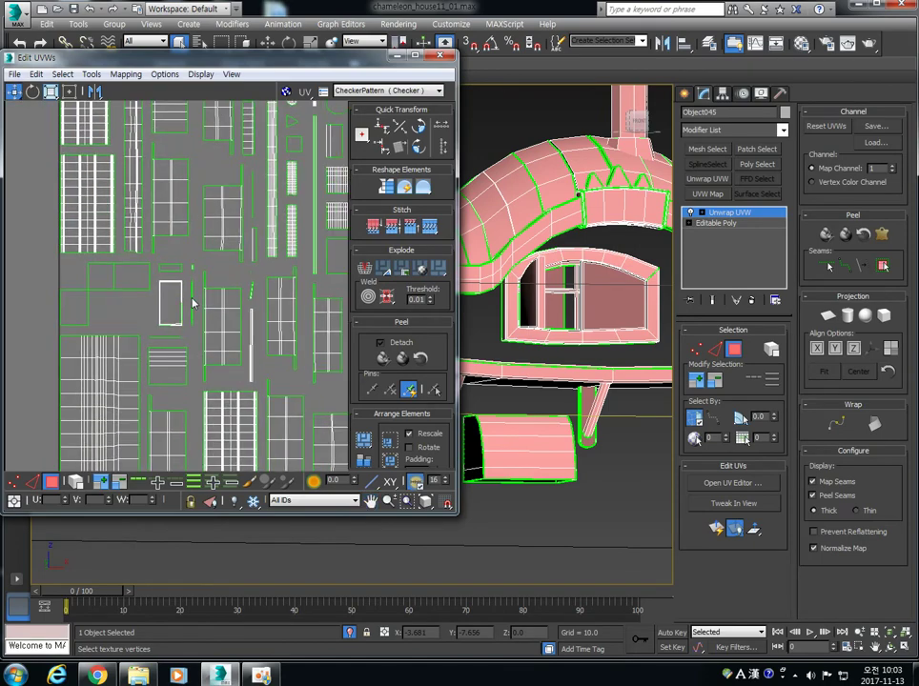
middle_click_drag(218, 370, 155, 262)
scroll(152, 172, "up", 5)
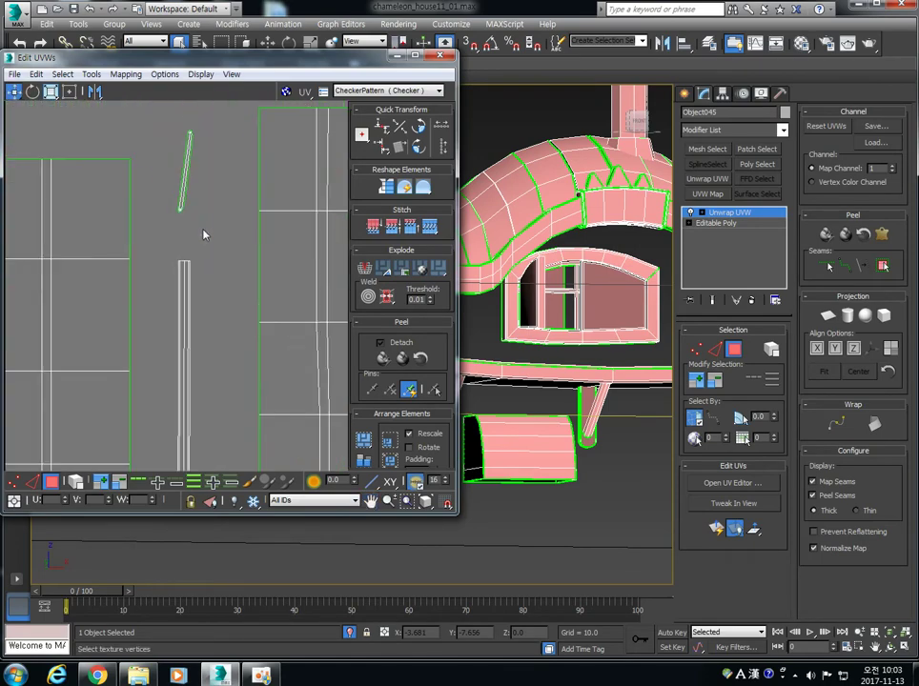
left_click(591, 335)
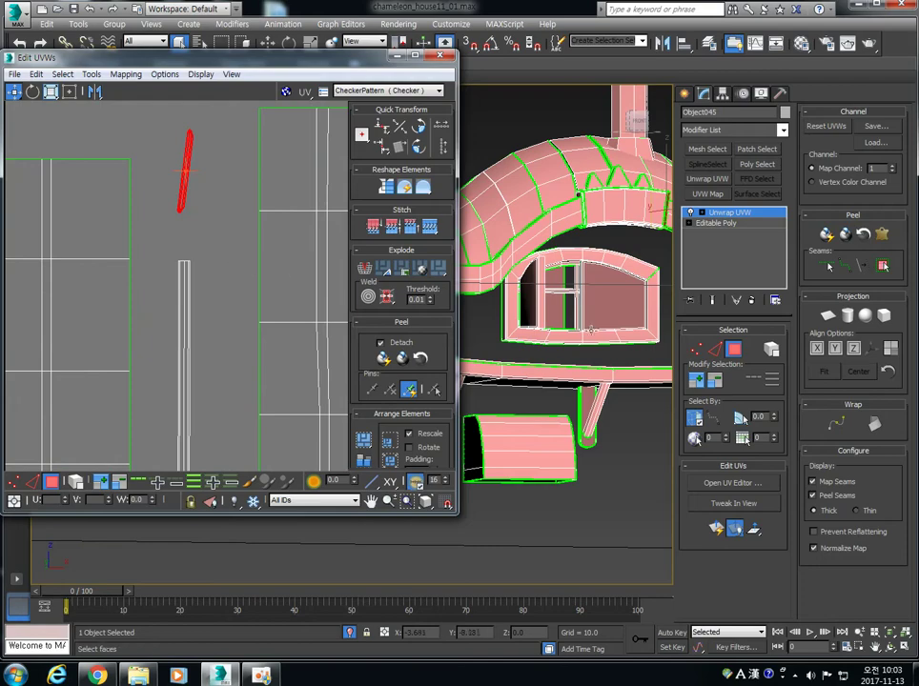
middle_click_drag(637, 296, 576, 308)
middle_click_drag(243, 216, 236, 272, "alt")
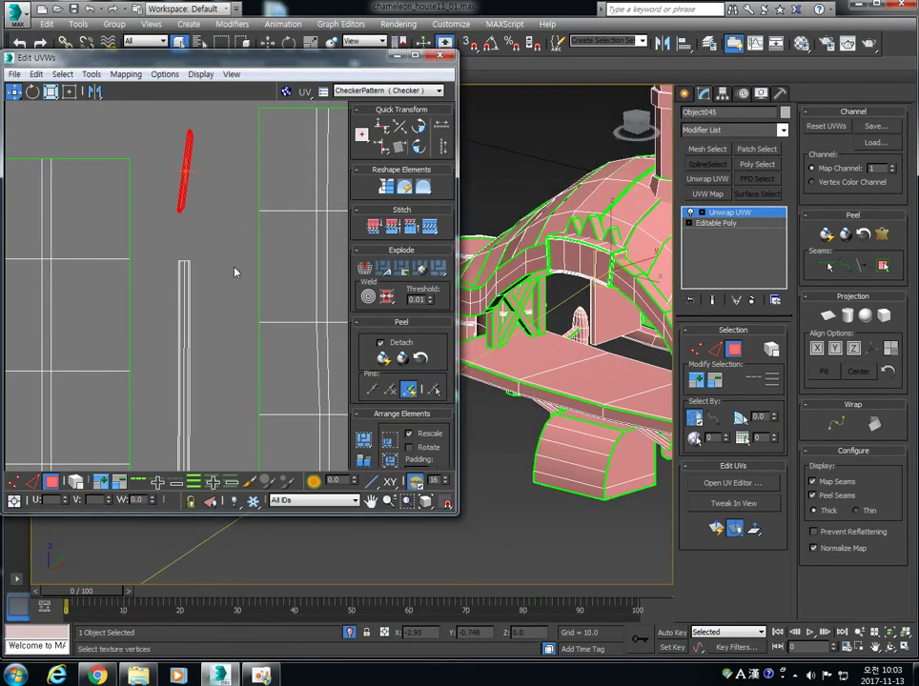
Step: Select the whole curved signboard above the entrance, apply Flatten Mapping and move its shells below the UV square
scroll(589, 249, "up", 3)
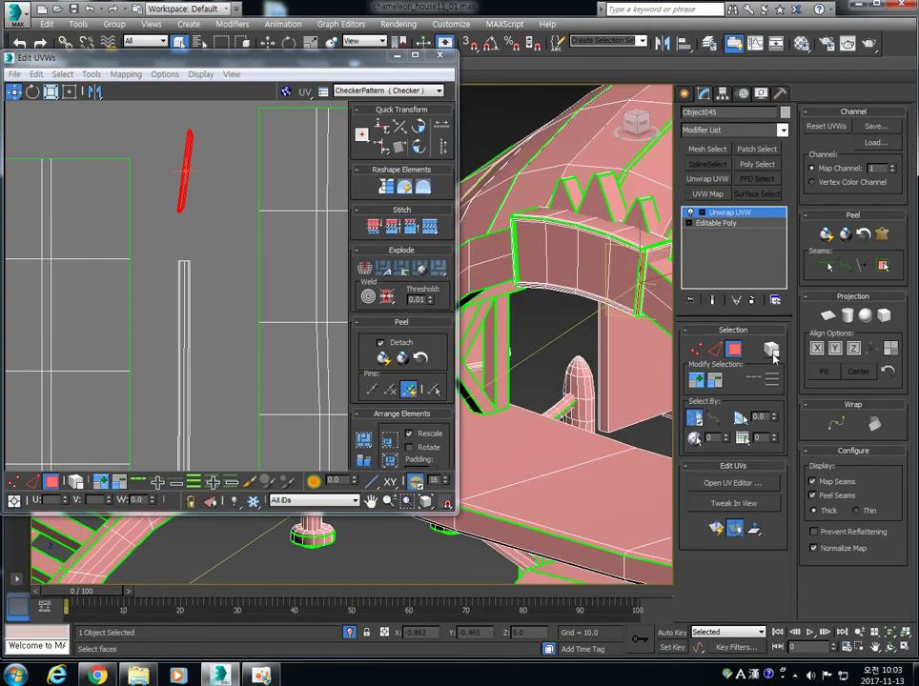
left_click(567, 259)
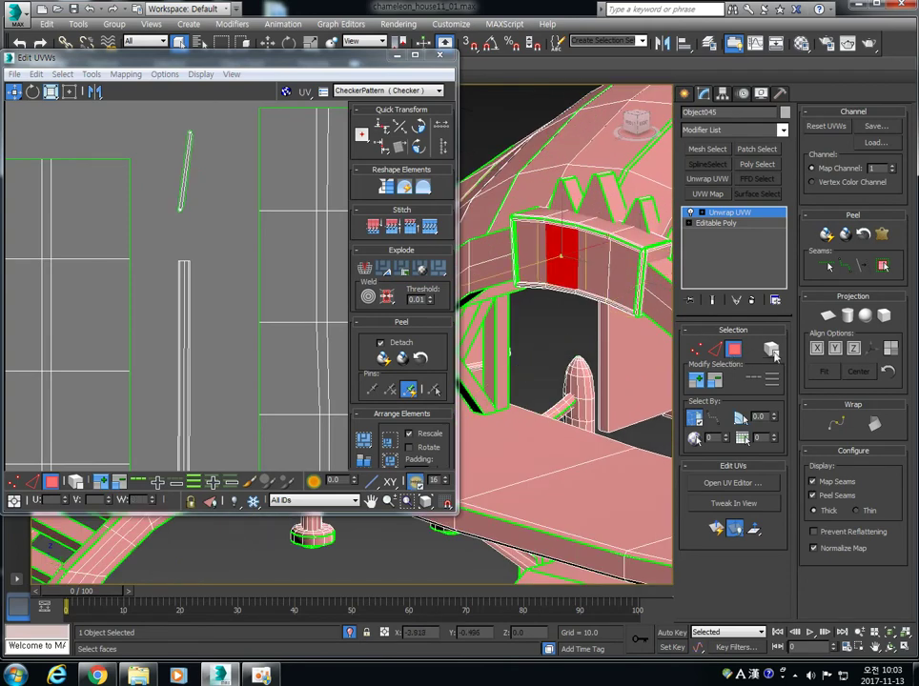
double_click(592, 279)
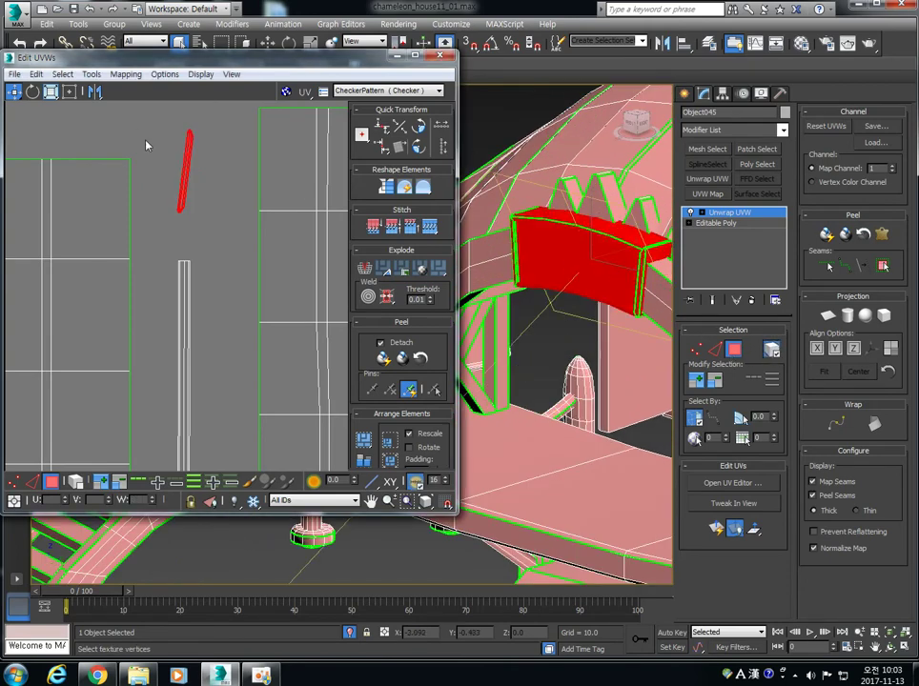
left_click(126, 74)
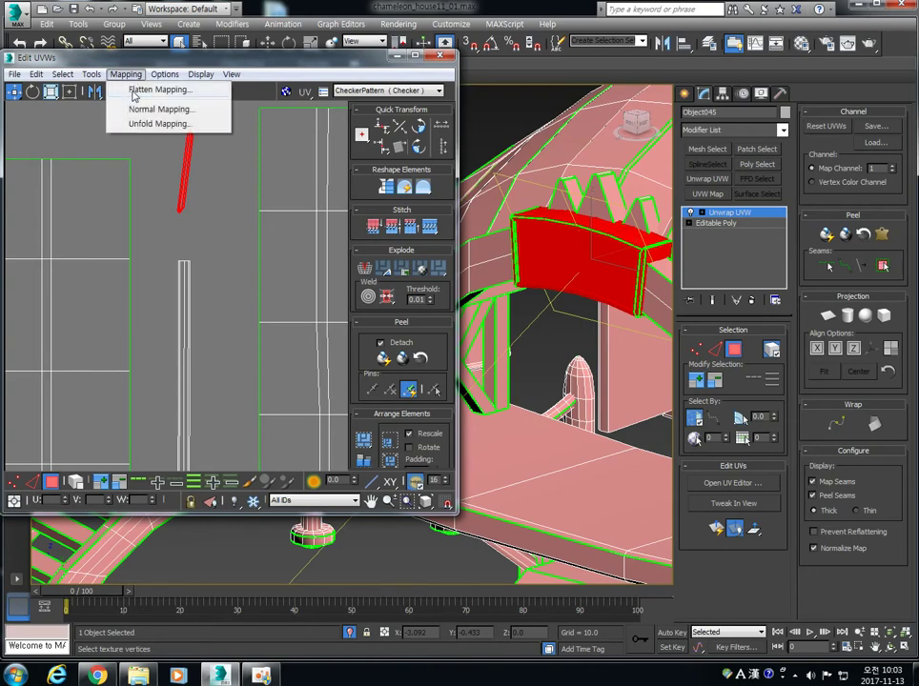
left_click(134, 90)
left_click(185, 86)
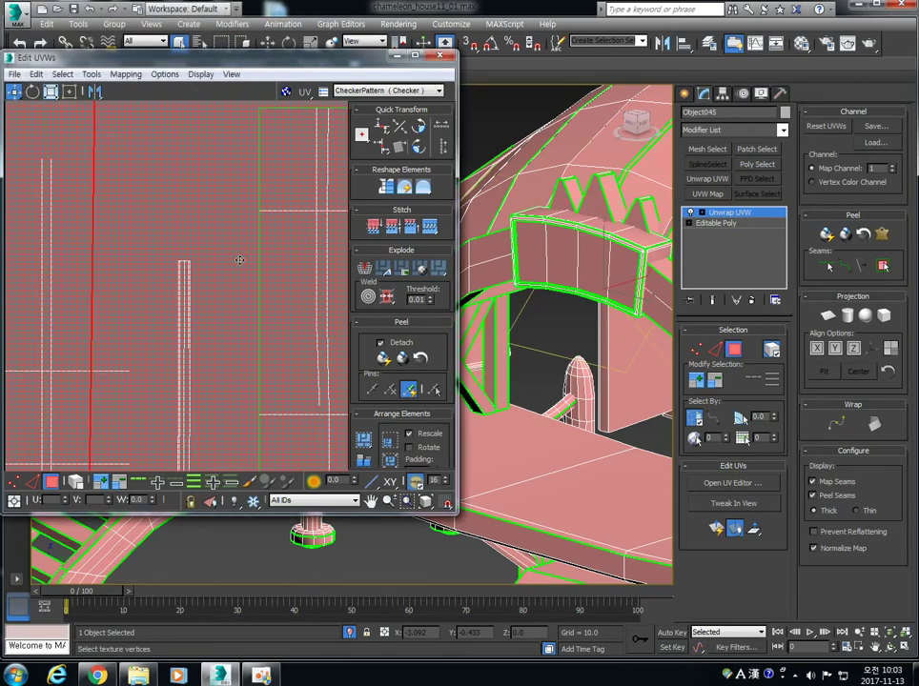
scroll(240, 259, "down", 6)
left_click_drag(163, 273, 148, 409)
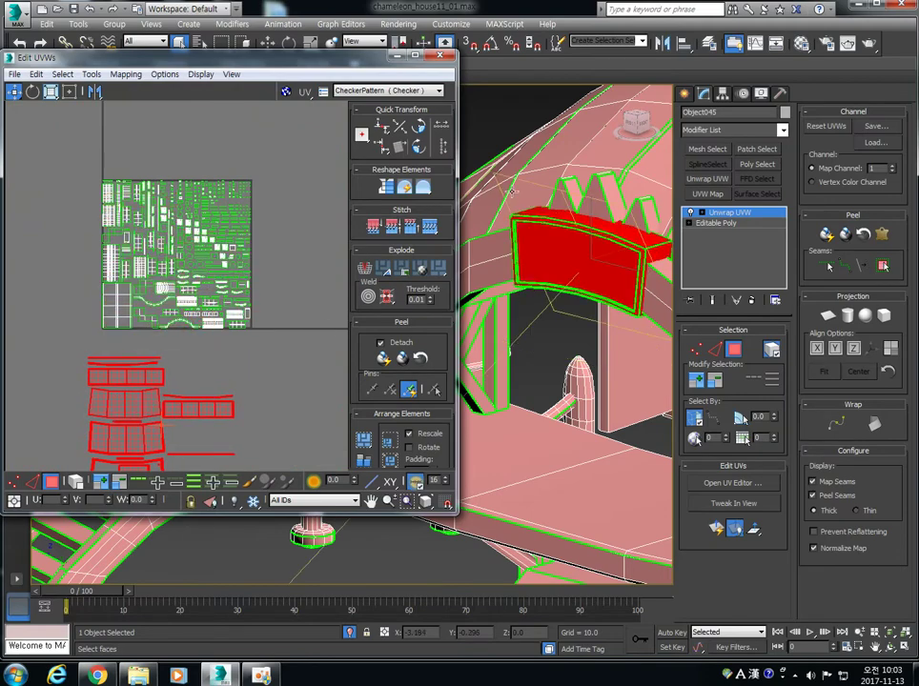
Step: Select the three spikes on top of the signboard, flatten-map them and place their shells beside the signboard shells
left_click(597, 205)
scroll(196, 222, "up", 6)
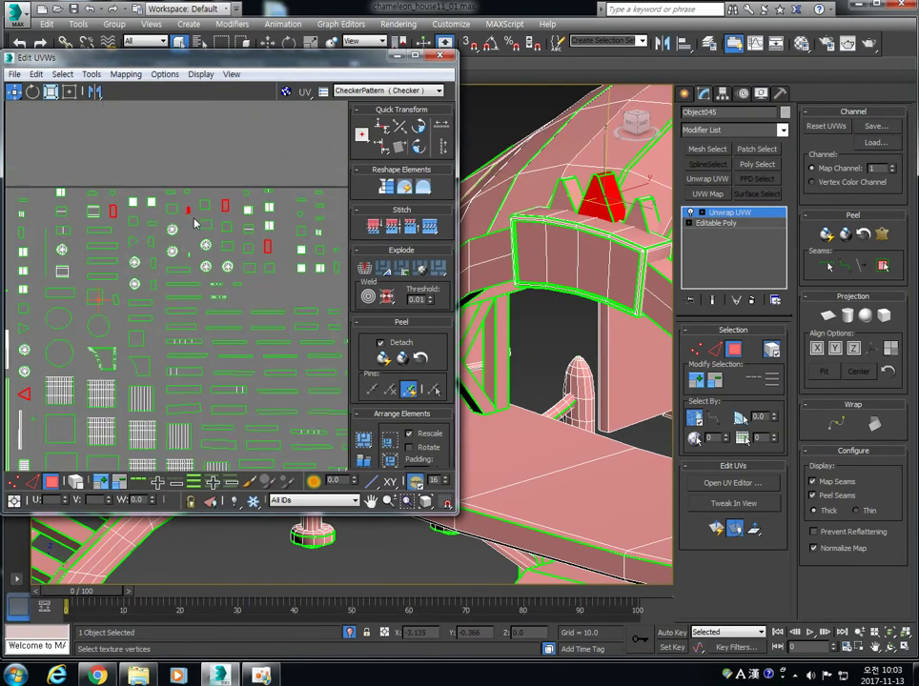
middle_click_drag(108, 284, 199, 234)
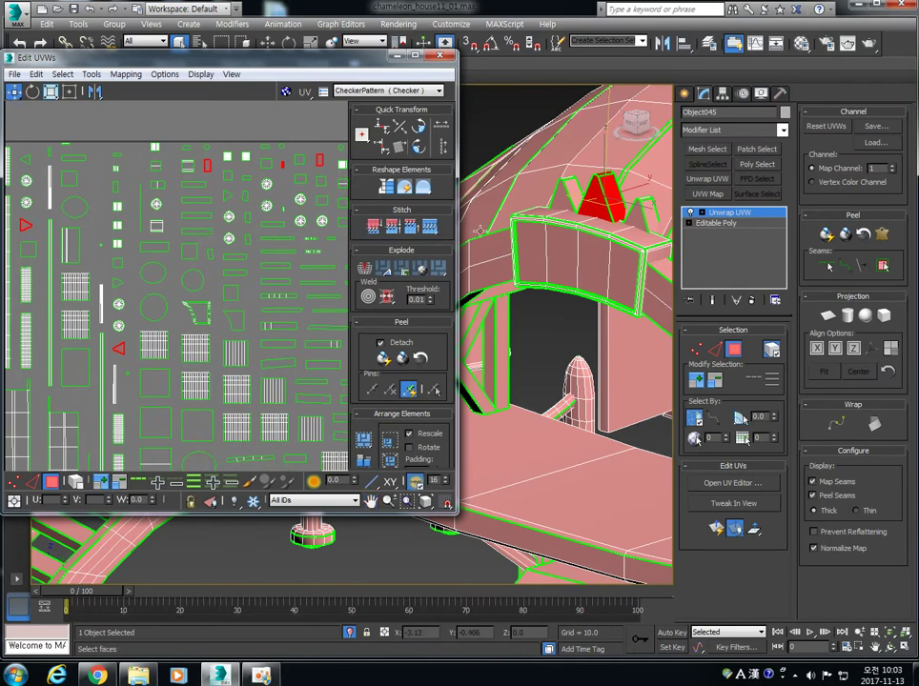
left_click(564, 196, "ctrl")
left_click(636, 205, "ctrl")
left_click(125, 74)
left_click(187, 89)
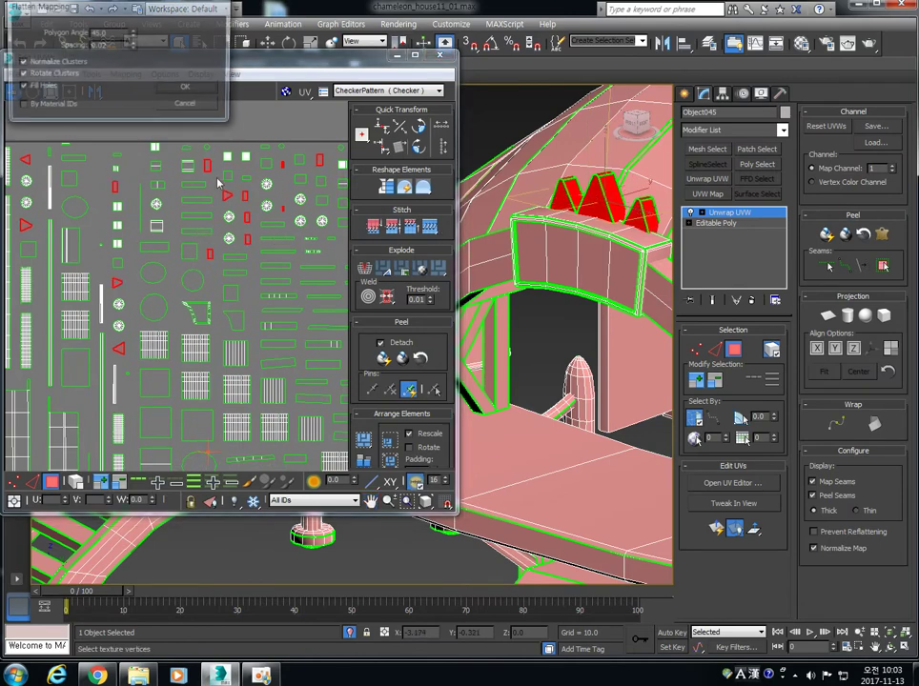
left_click(187, 88)
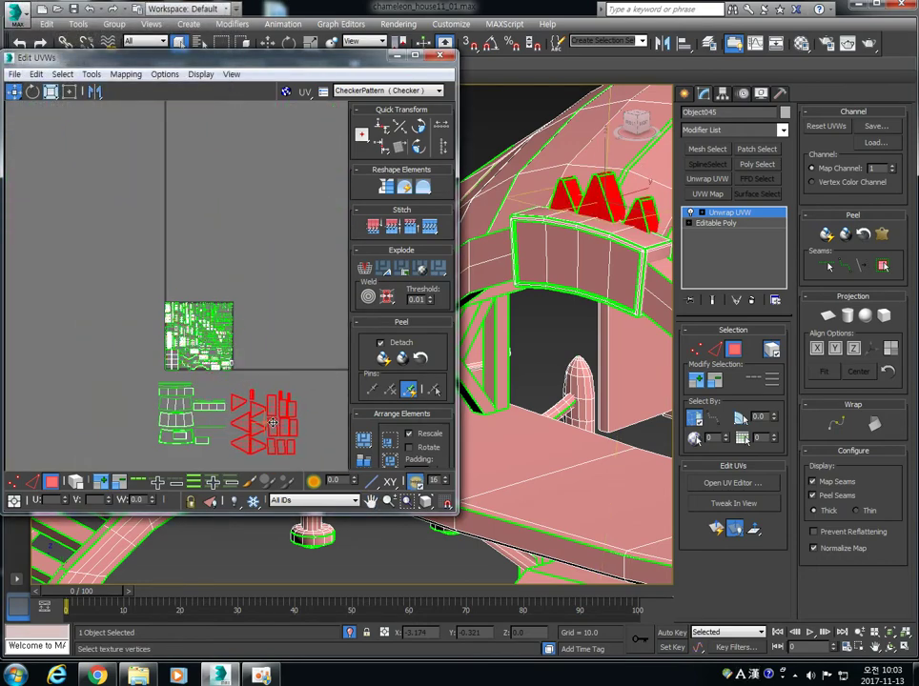
left_click(277, 361)
Step: Inspect the house's other side and select the arched structure beside the barrels to find its UV shells
middle_click_drag(570, 168, 535, 251, "alt")
scroll(567, 259, "down", 2)
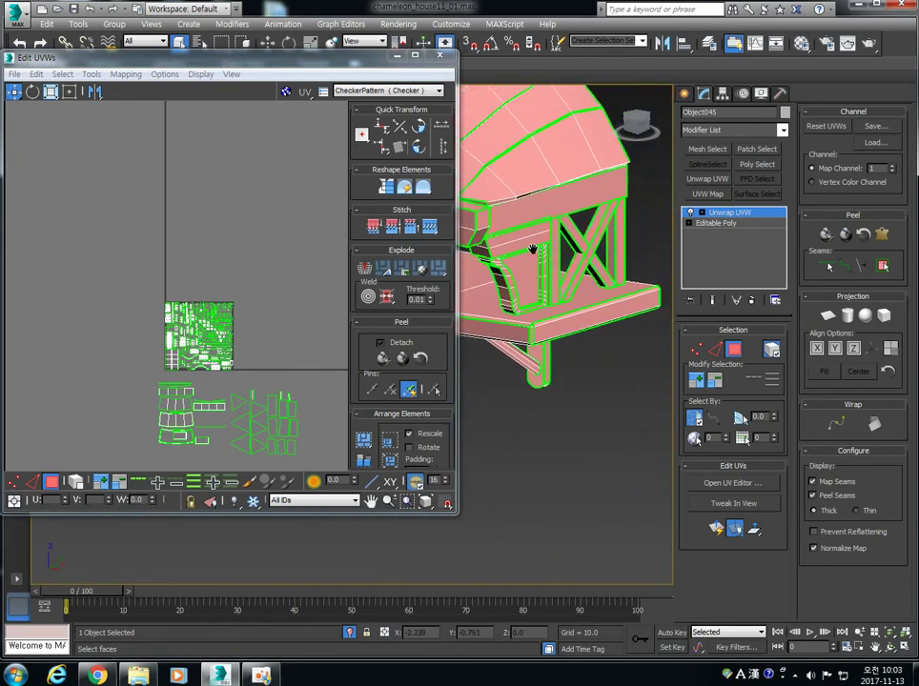
scroll(539, 262, "down", 5)
middle_click_drag(548, 296, 574, 292)
scroll(574, 292, "up", 3)
left_click(582, 267)
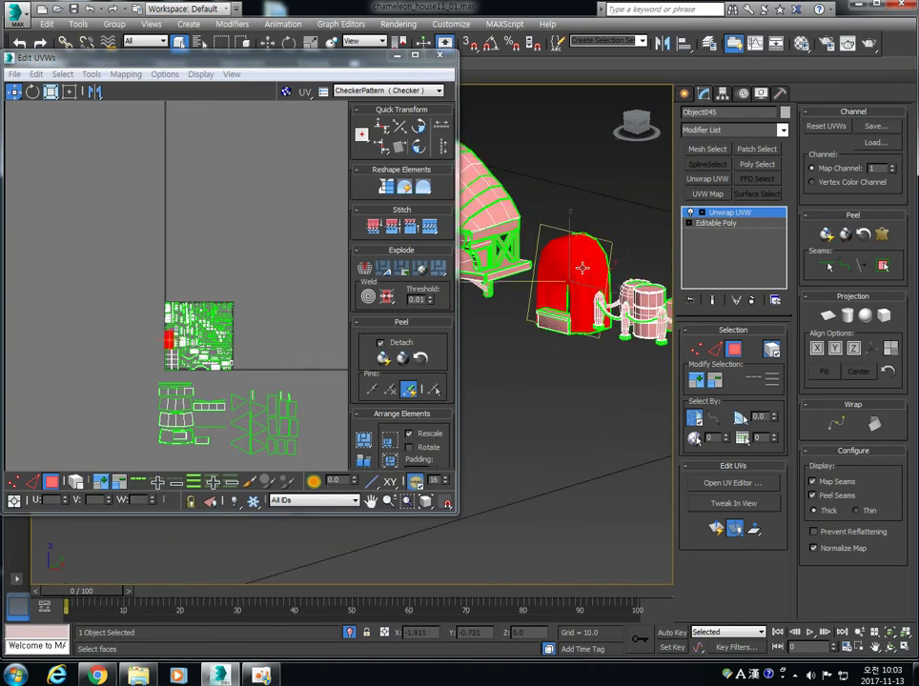
Step: Clear the selection in polygon mode and pack all shells, including the signboard and spikes, into the UV square
scroll(160, 361, "up", 7)
scroll(256, 343, "down", 4)
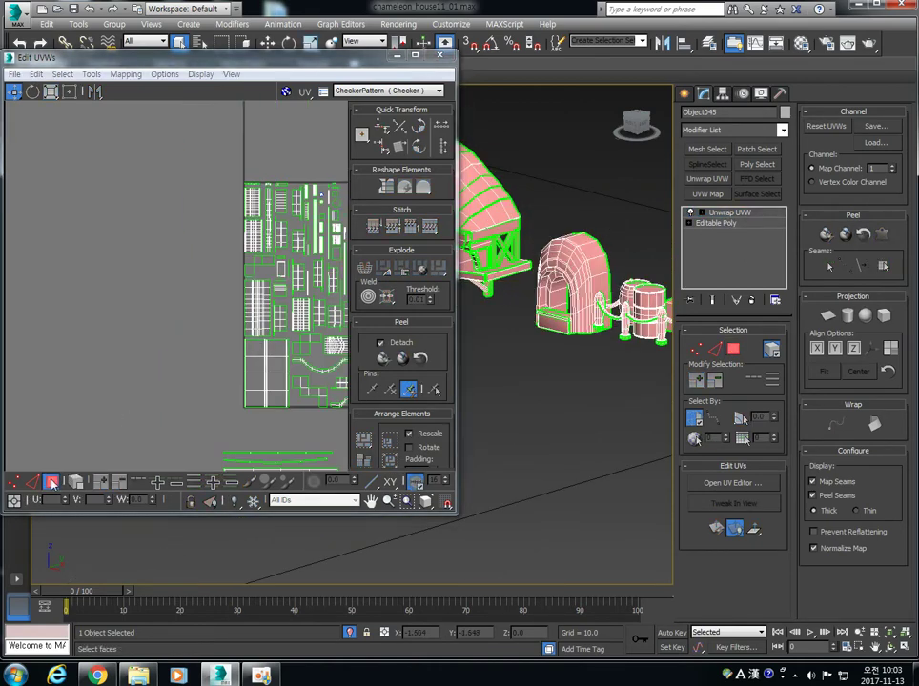
left_click(194, 430)
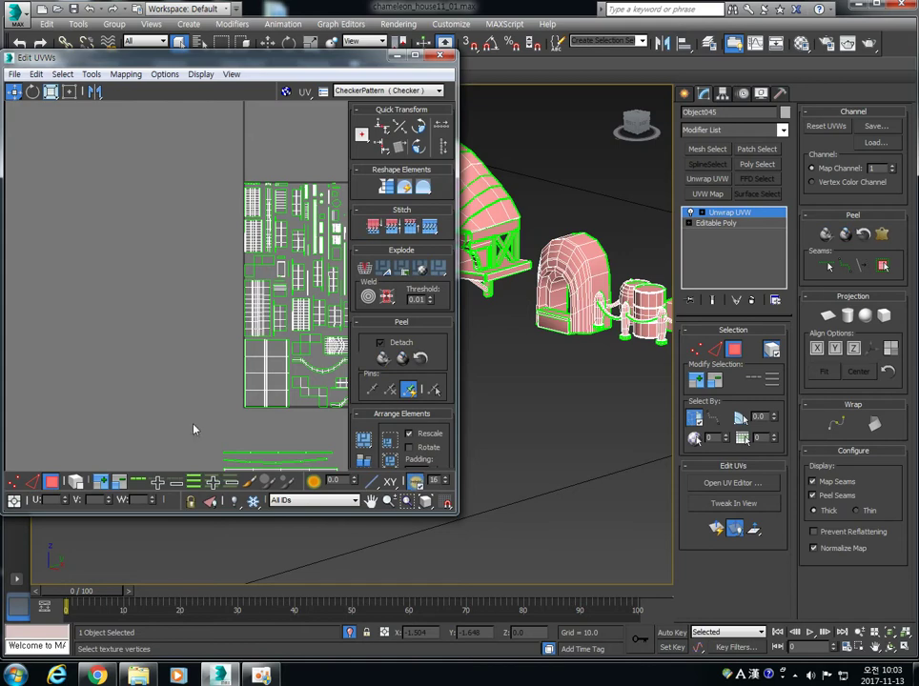
left_click(366, 442)
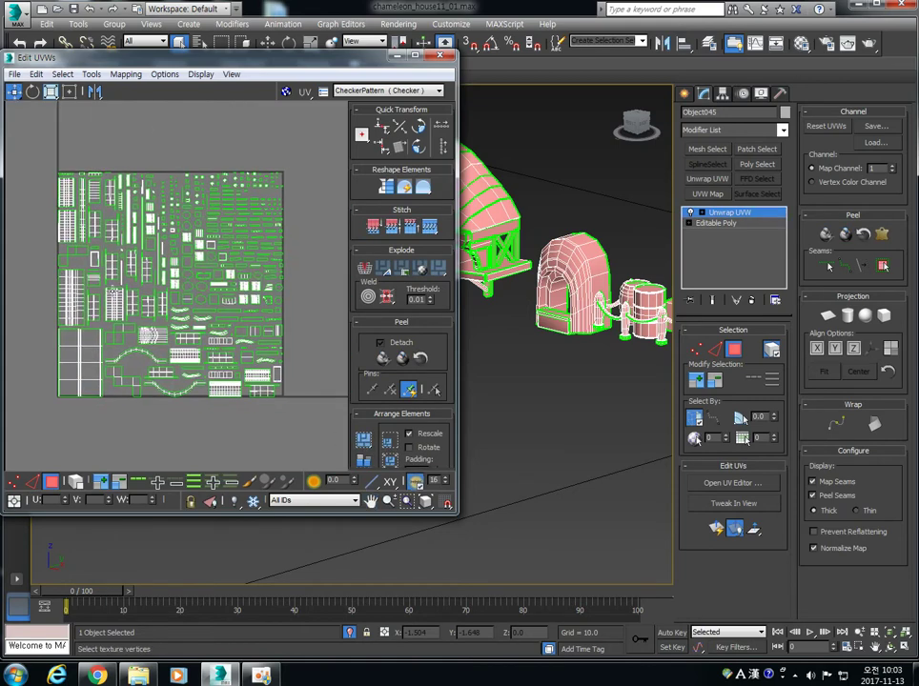
Step: Examine the repacked UV shells for curved or distorted pieces that still need fixing
scroll(234, 300, "up", 5)
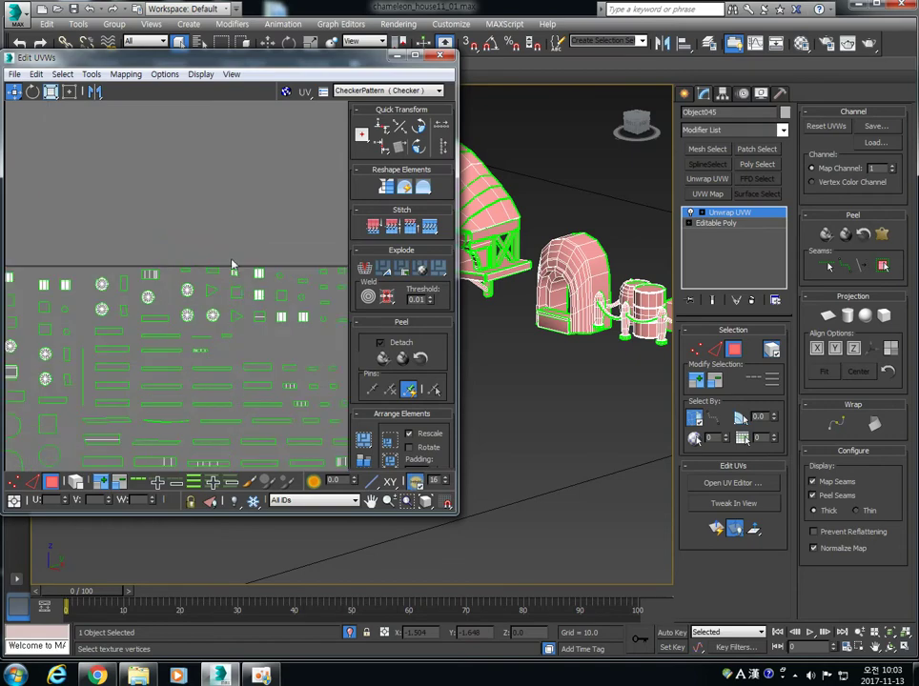
scroll(215, 364, "down", 2)
middle_click_drag(215, 417, 237, 188)
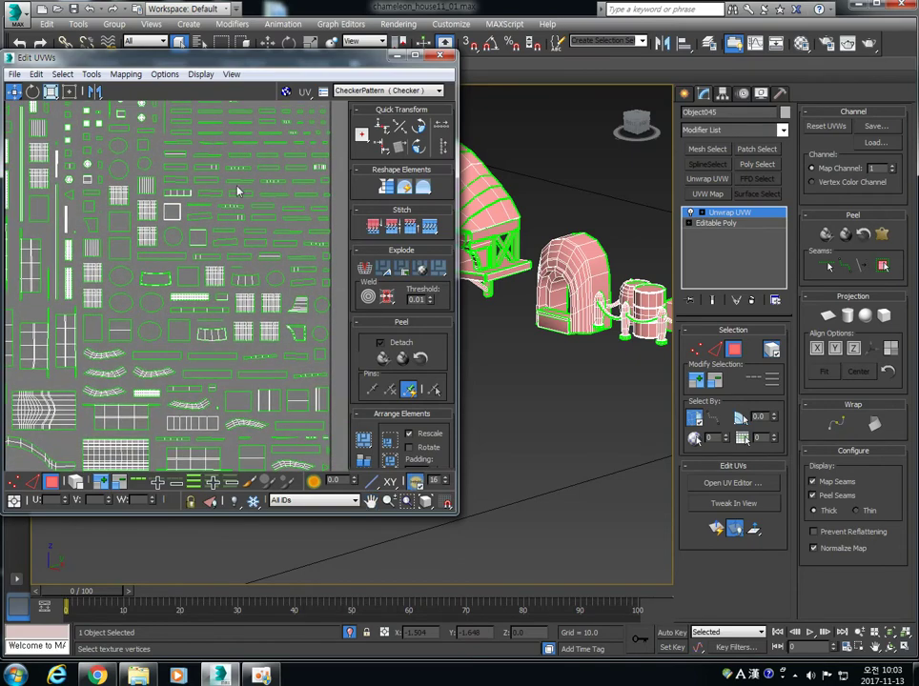
middle_click_drag(203, 348, 200, 332)
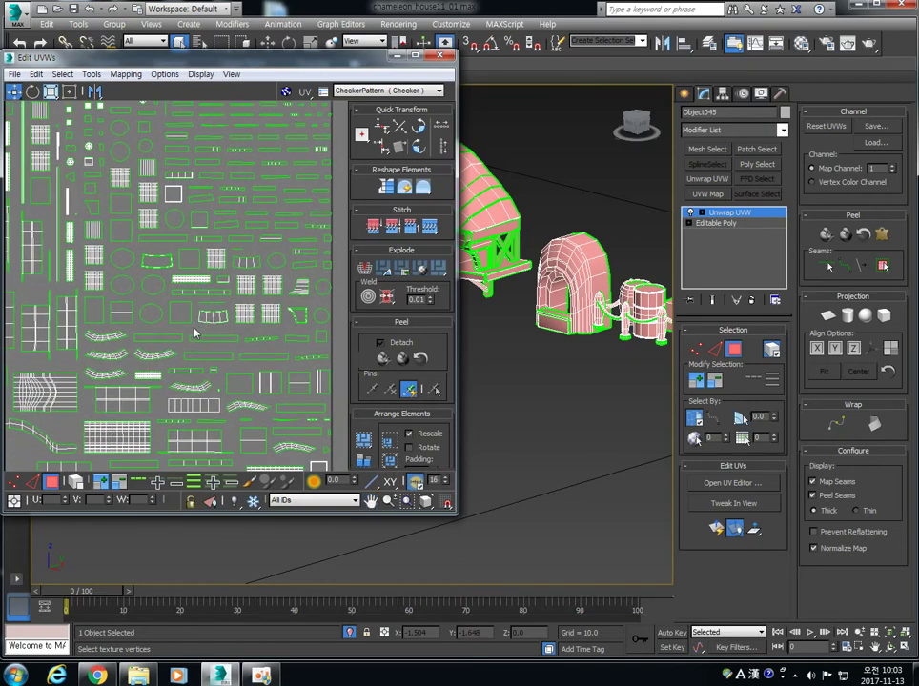
scroll(200, 336, "up", 6)
scroll(205, 346, "down", 3)
middle_click_drag(205, 346, 253, 291)
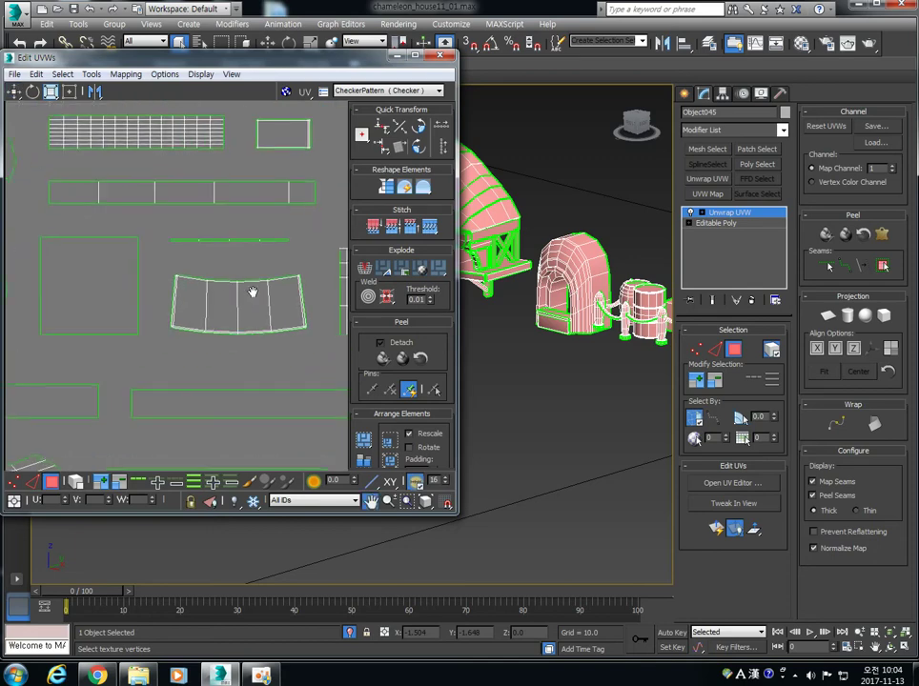
Step: Set the packing padding to 0.01, repack all house UV shells, and close the UV editor outside polygon mode
scroll(253, 292, "down", 5)
scroll(202, 328, "down", 4)
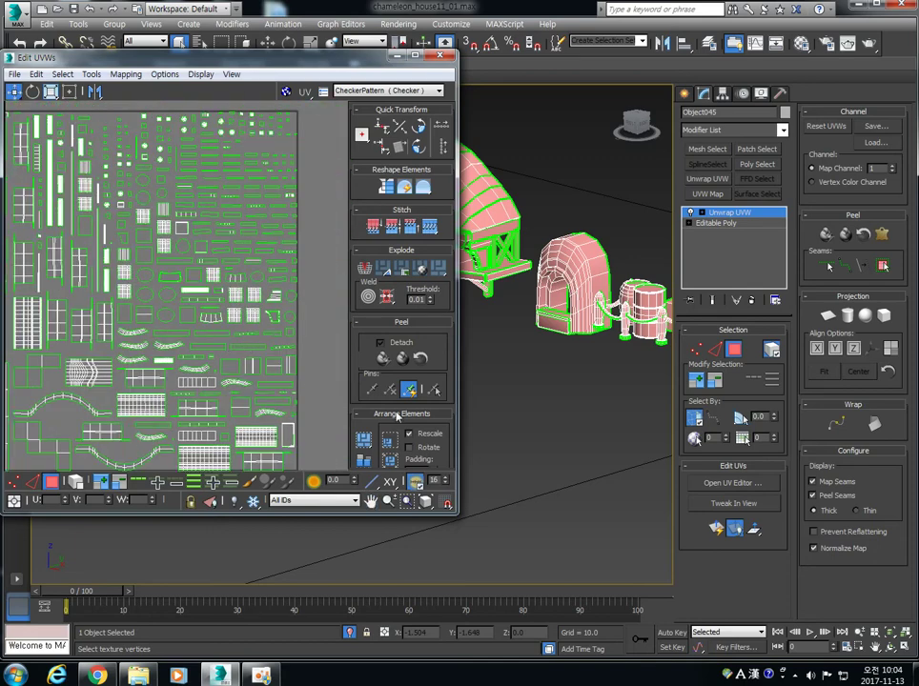
left_click_drag(445, 450, 443, 304)
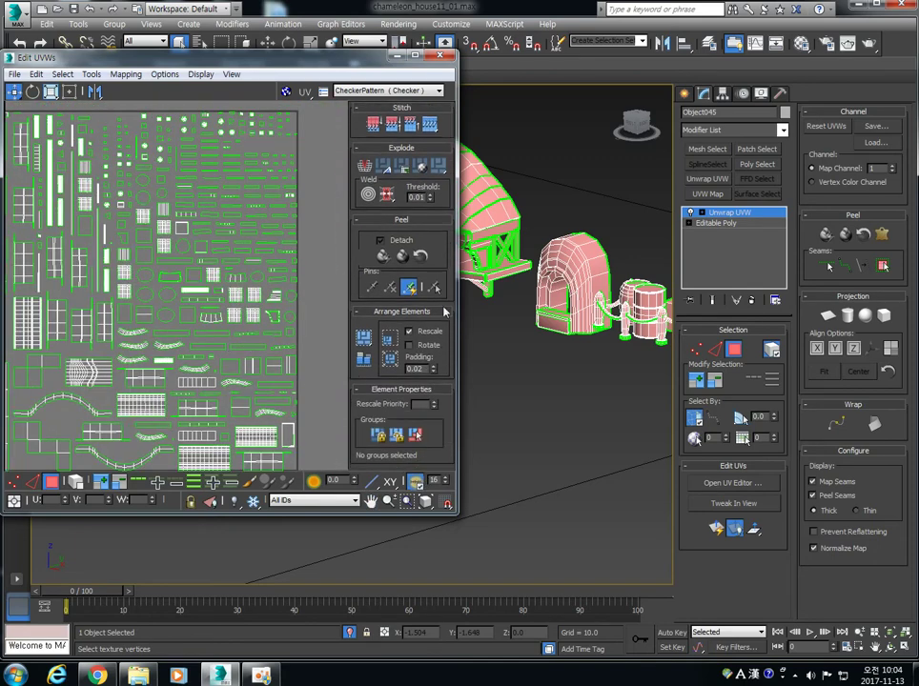
left_click(433, 371)
left_click(363, 339)
scroll(247, 310, "up", 4)
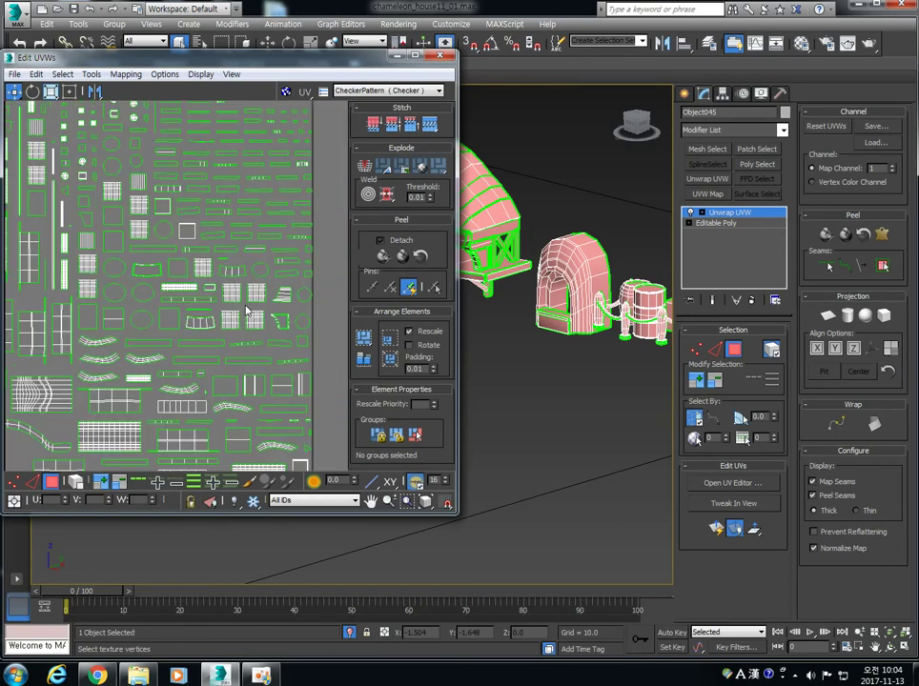
scroll(226, 293, "down", 3)
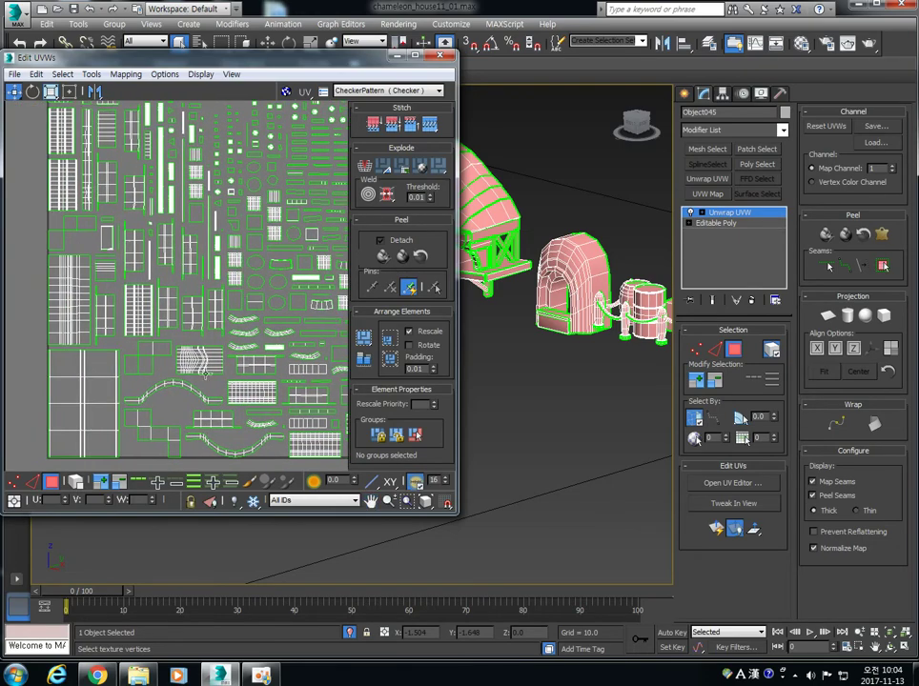
scroll(240, 354, "up", 1)
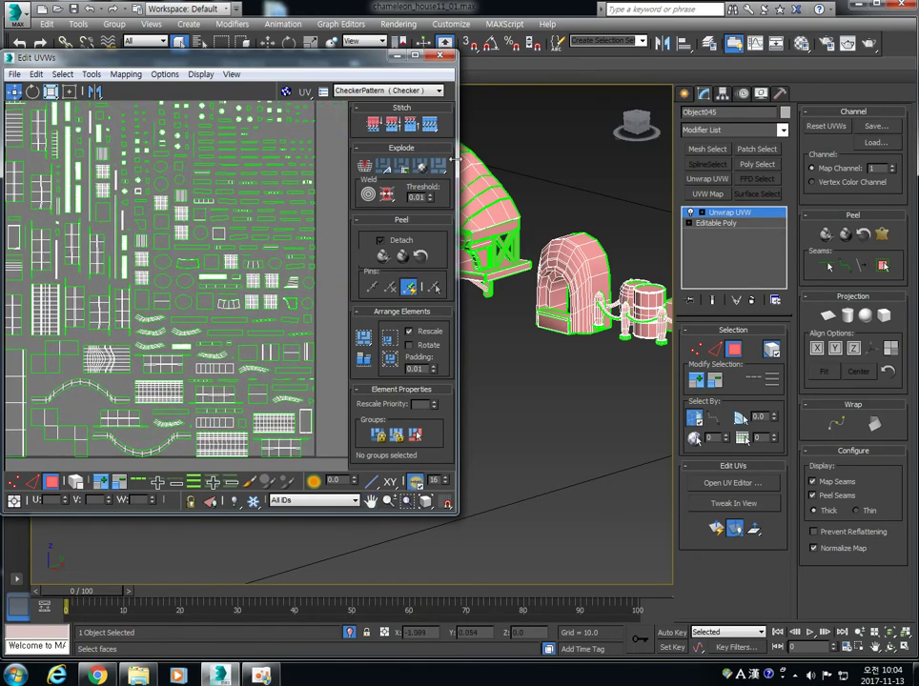
left_click(728, 216)
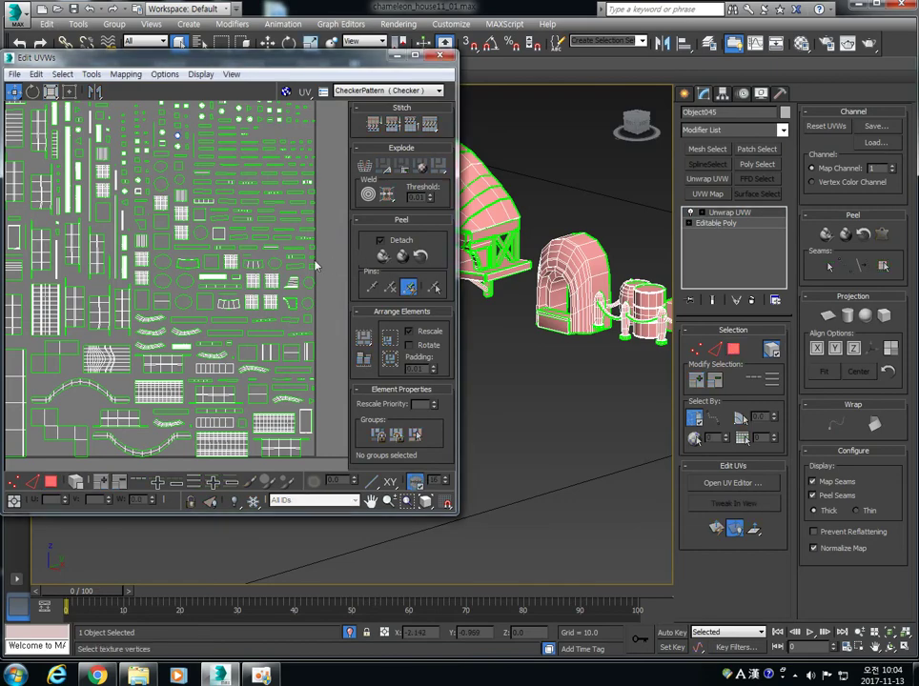
scroll(327, 261, "up", 4)
scroll(310, 256, "down", 6)
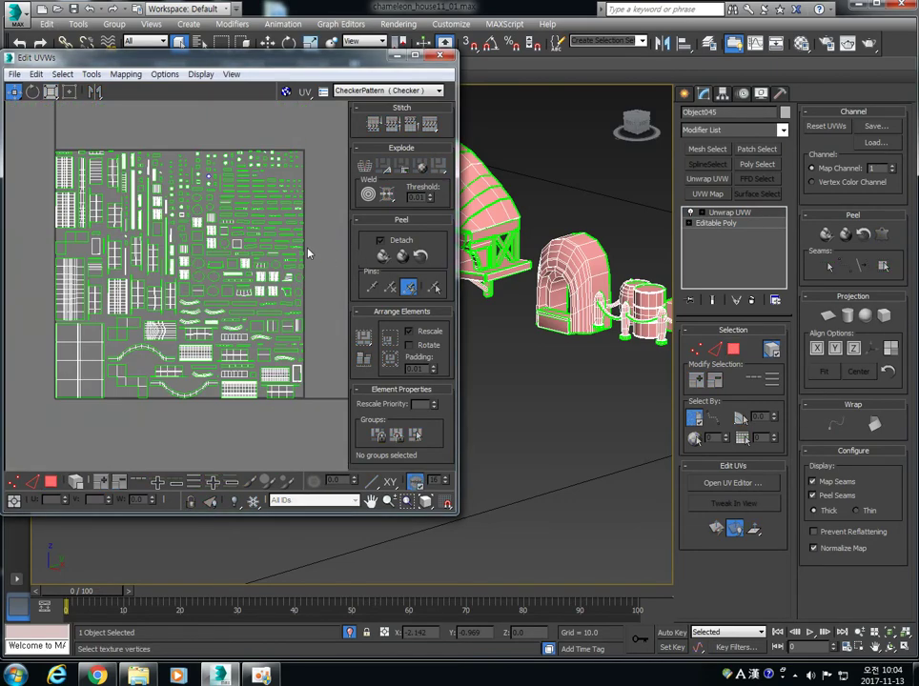
left_click(450, 59)
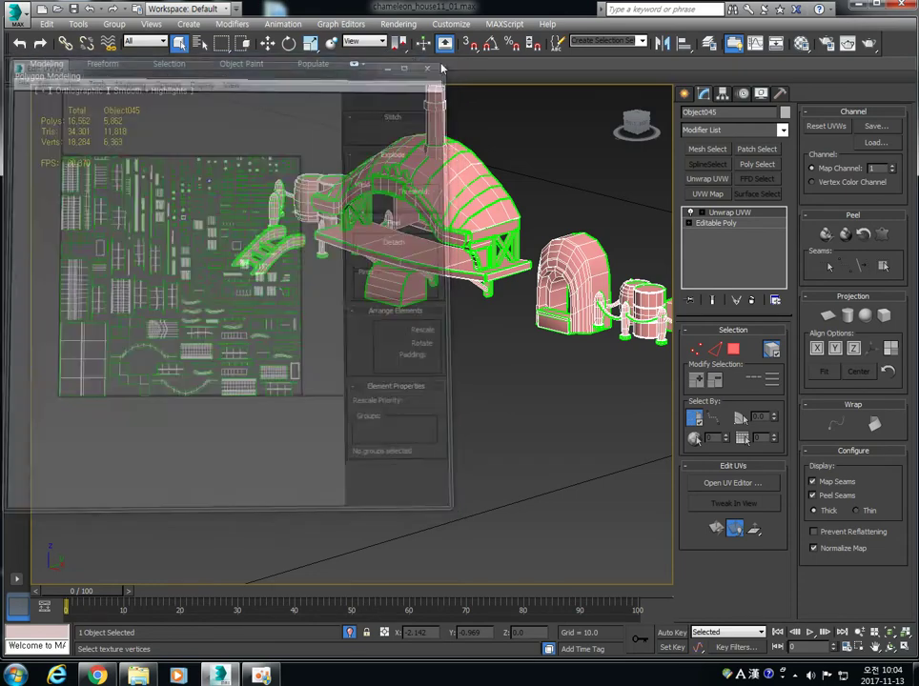
Step: Unhide all parts of the chameleon model and switch the viewport to a perspective view
middle_click_drag(541, 186, 393, 251)
right_click(393, 252)
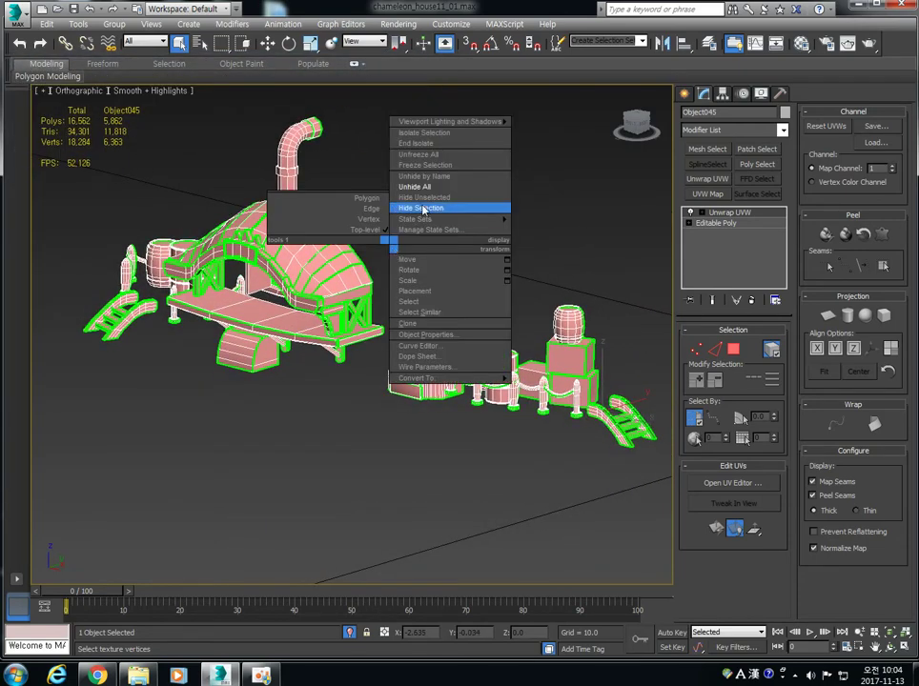
left_click(420, 187)
scroll(427, 195, "down", 5)
scroll(283, 230, "up", 3)
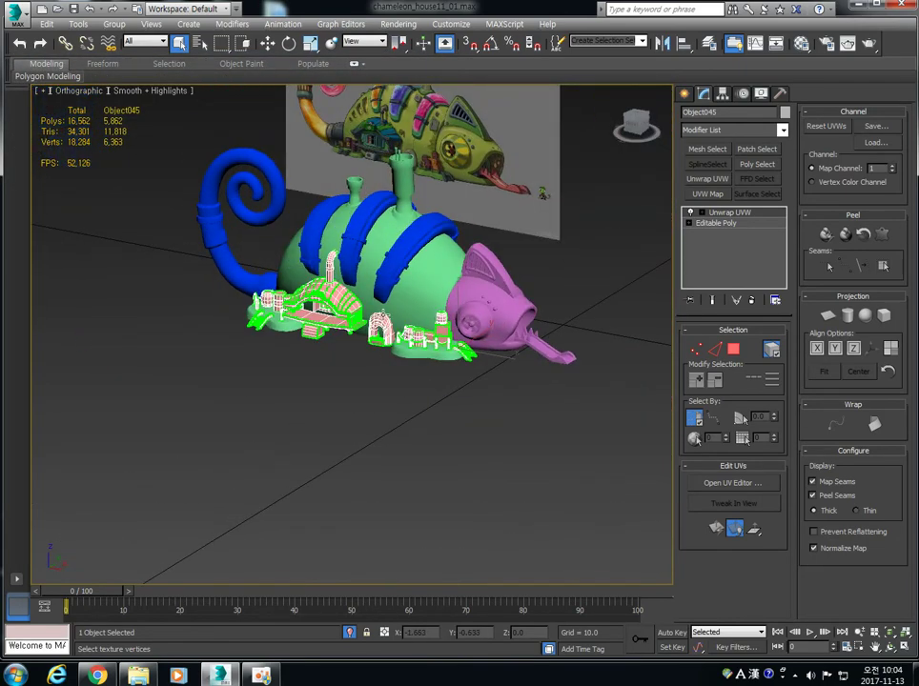
key("p")
middle_click_drag(392, 329, 303, 245, "alt")
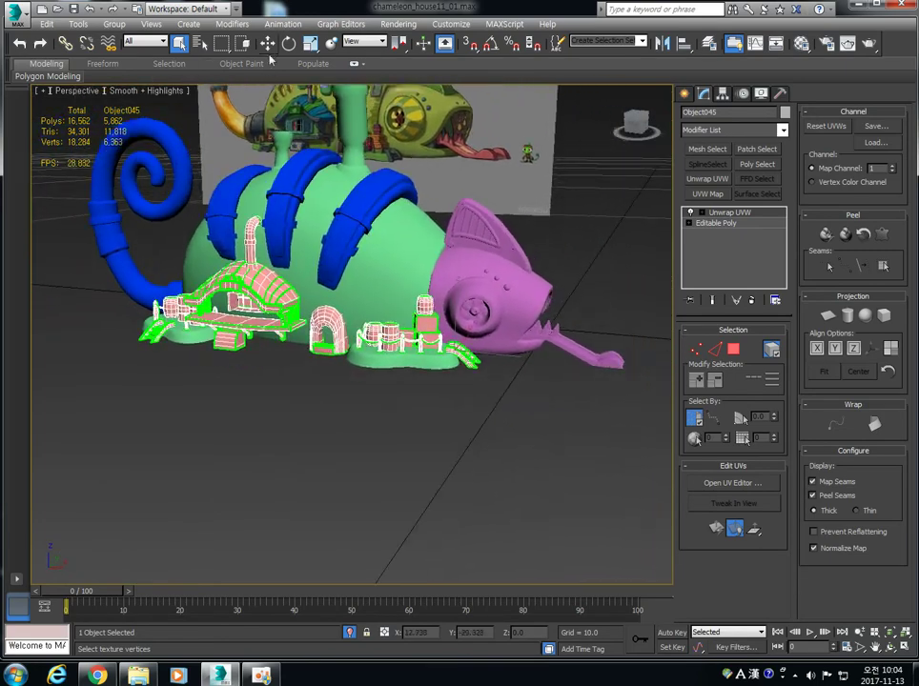
Step: Add an Unwrap UVW modifier to the chameleon's head, its green body and the blue tail-and-bands object
key("w")
left_click(352, 413)
middle_click_drag(356, 408, 489, 343, "alt")
left_click(489, 343)
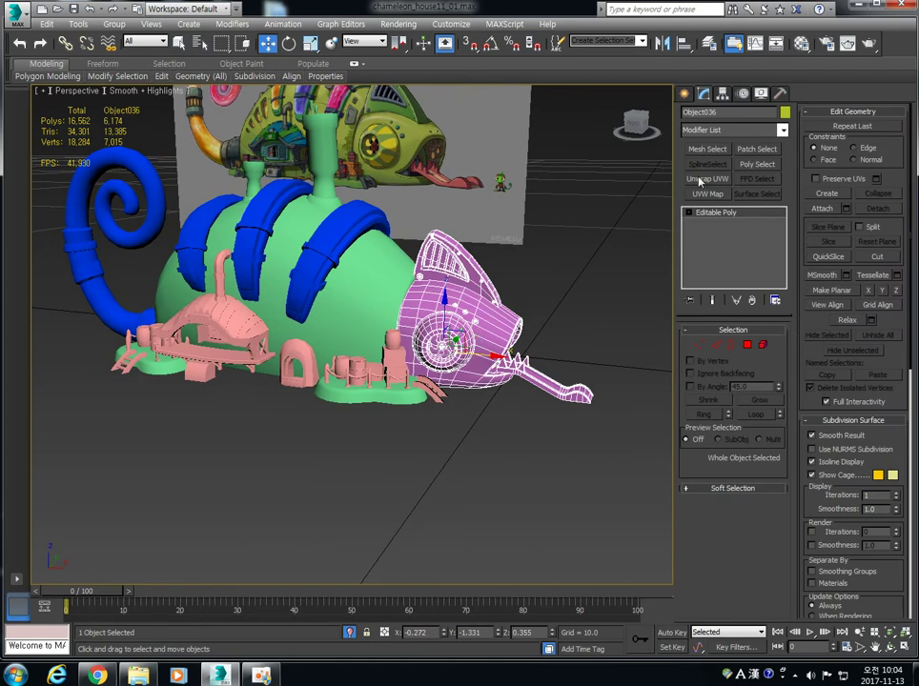
left_click(381, 286)
left_click(693, 182)
left_click(365, 218)
left_click(703, 181)
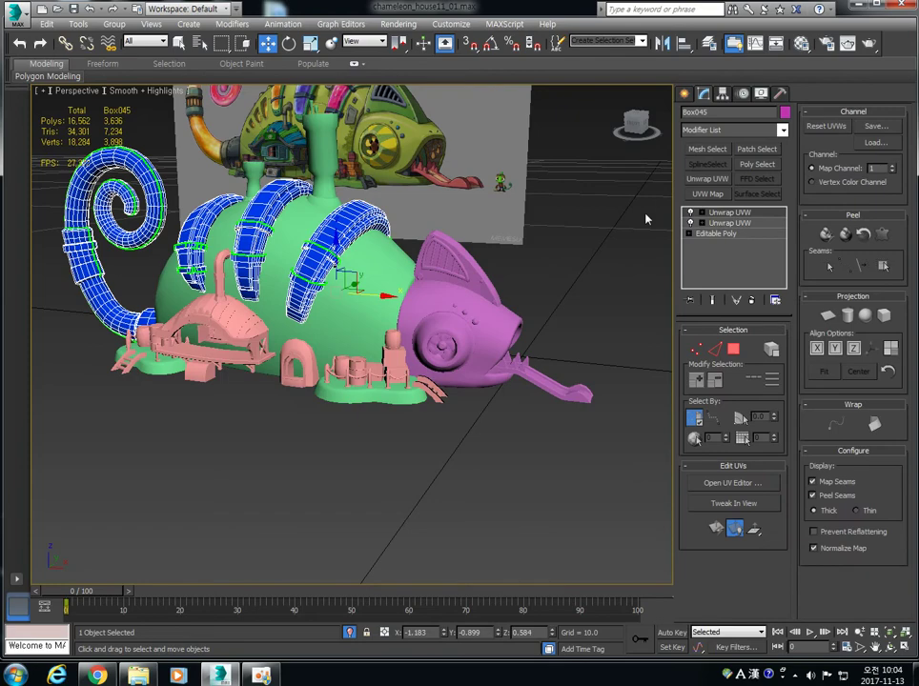
Step: Open the head's UVs in the UV editor, hide the checker background and examine the layout
left_click(475, 331)
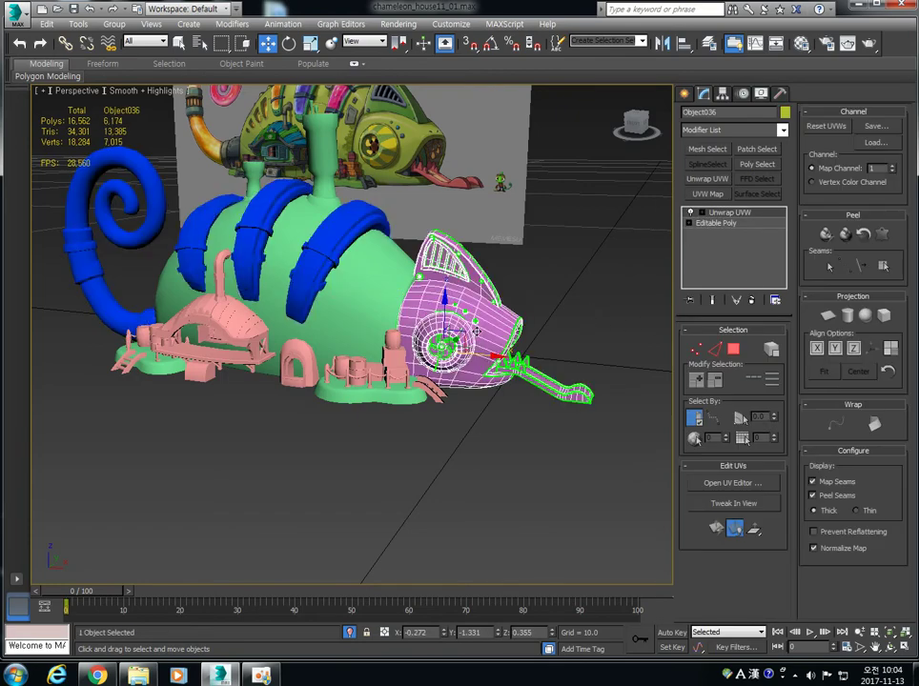
left_click(733, 483)
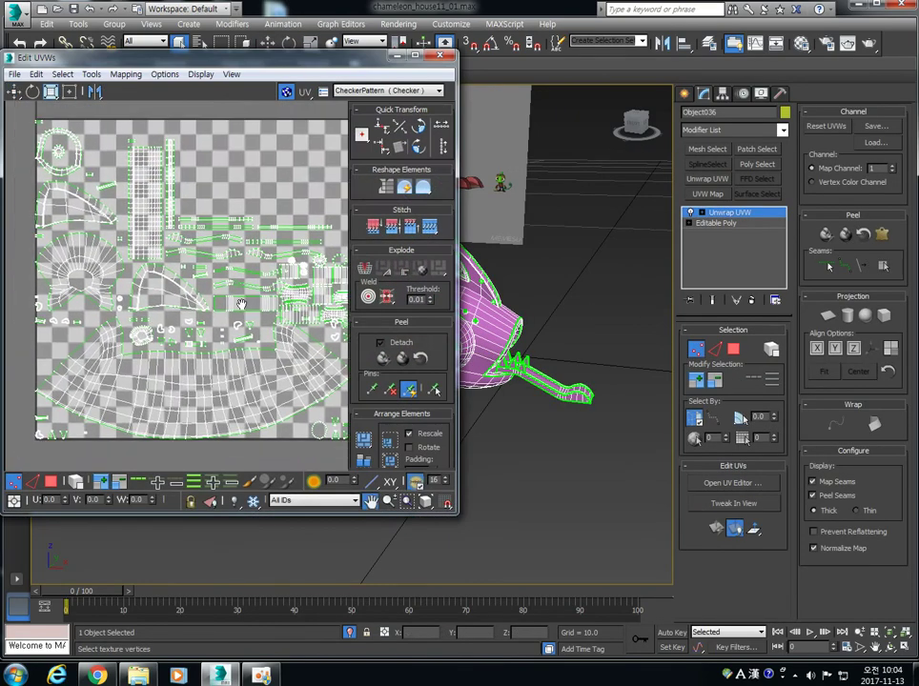
left_click(286, 92)
middle_click_drag(263, 280, 246, 270)
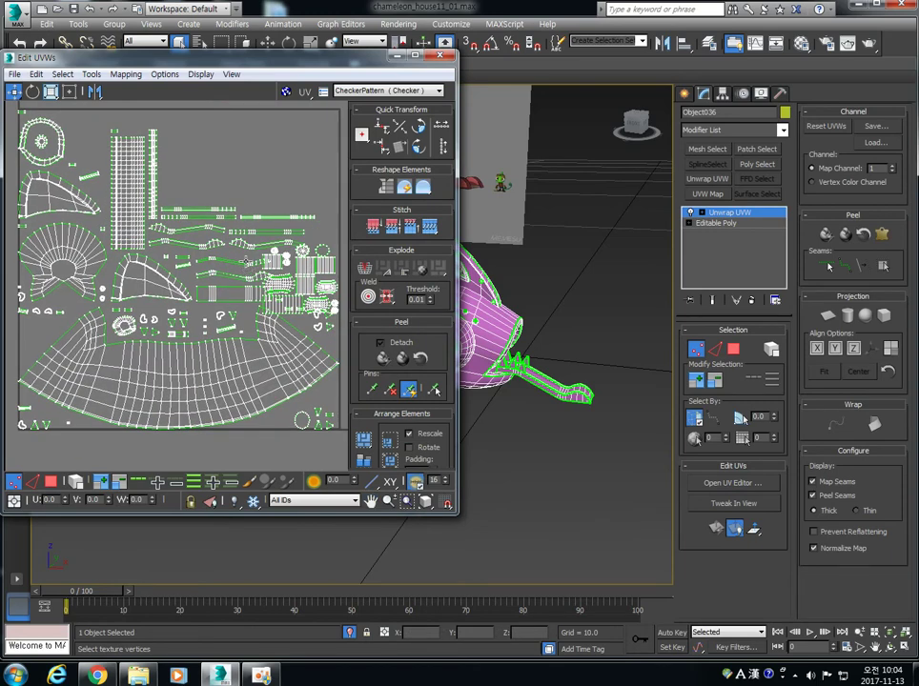
key("3")
middle_click_drag(533, 305, 560, 307)
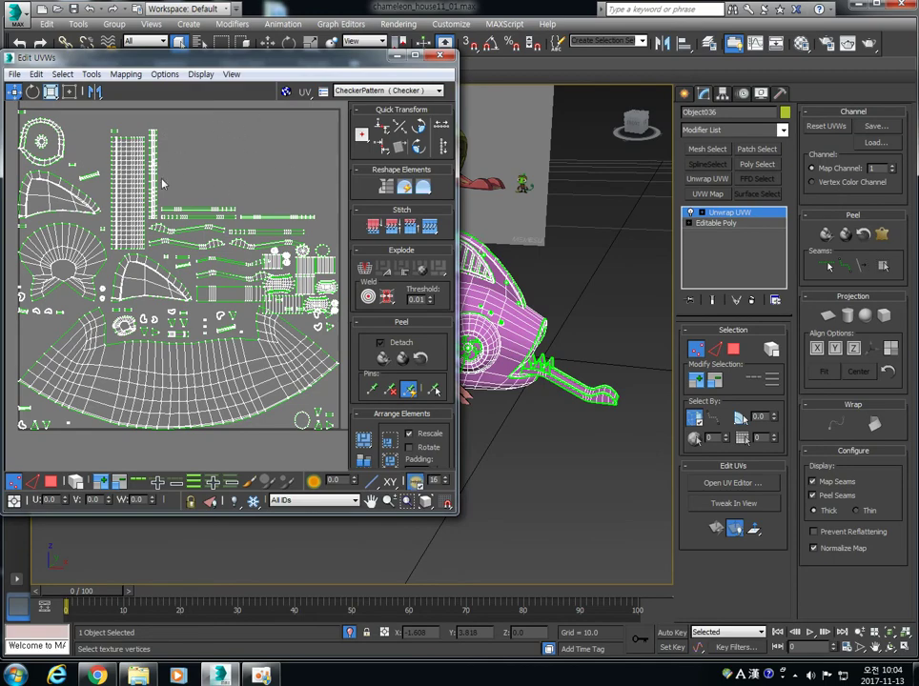
left_click(448, 57)
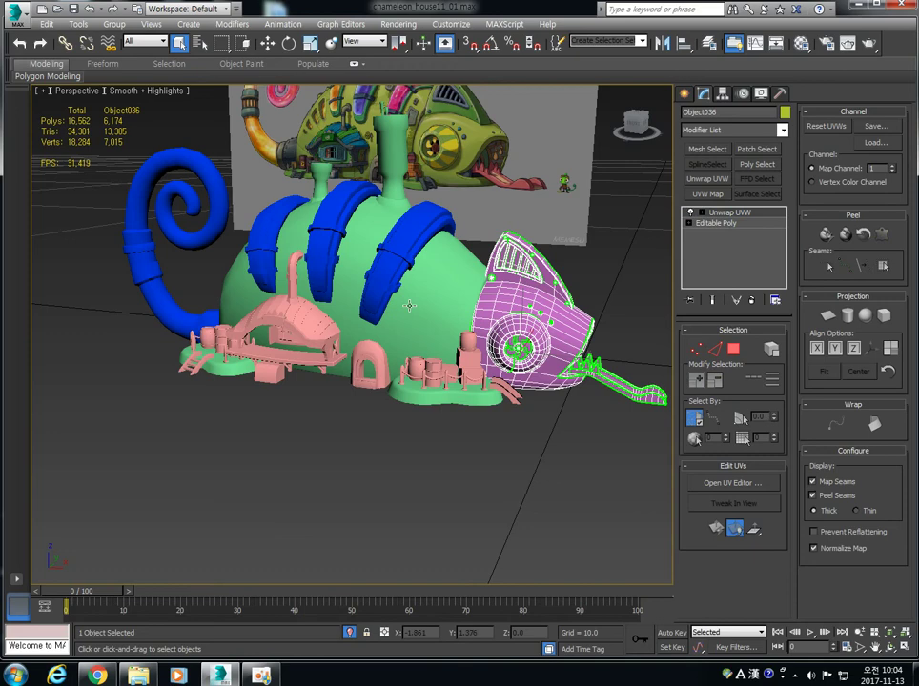
Step: Remove the duplicate Unwrap UVW modifier from the green body and check its UV layout in the UV editor
left_click(318, 230)
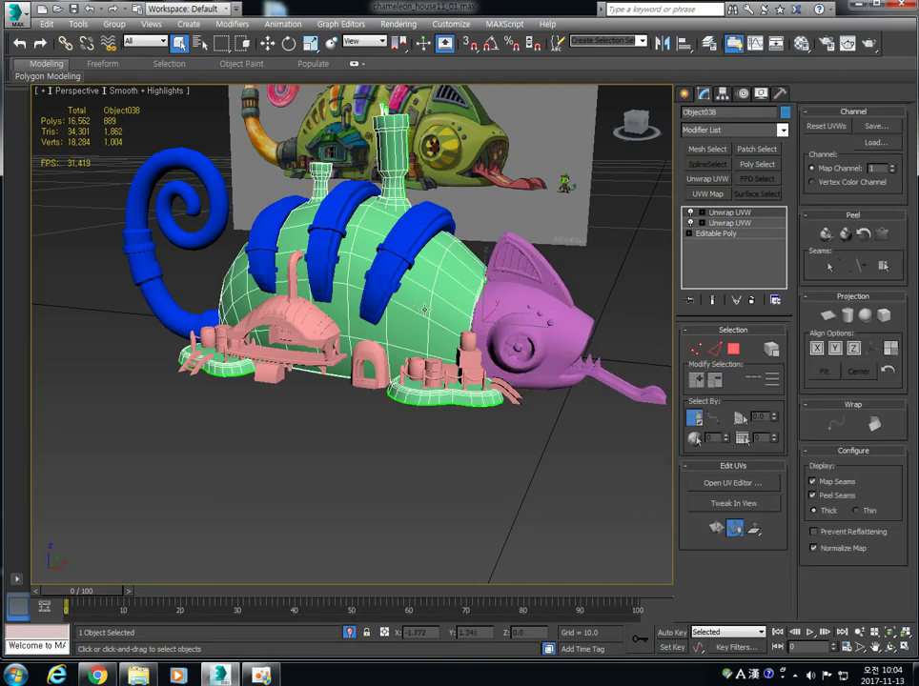
left_click(753, 301)
left_click(732, 482)
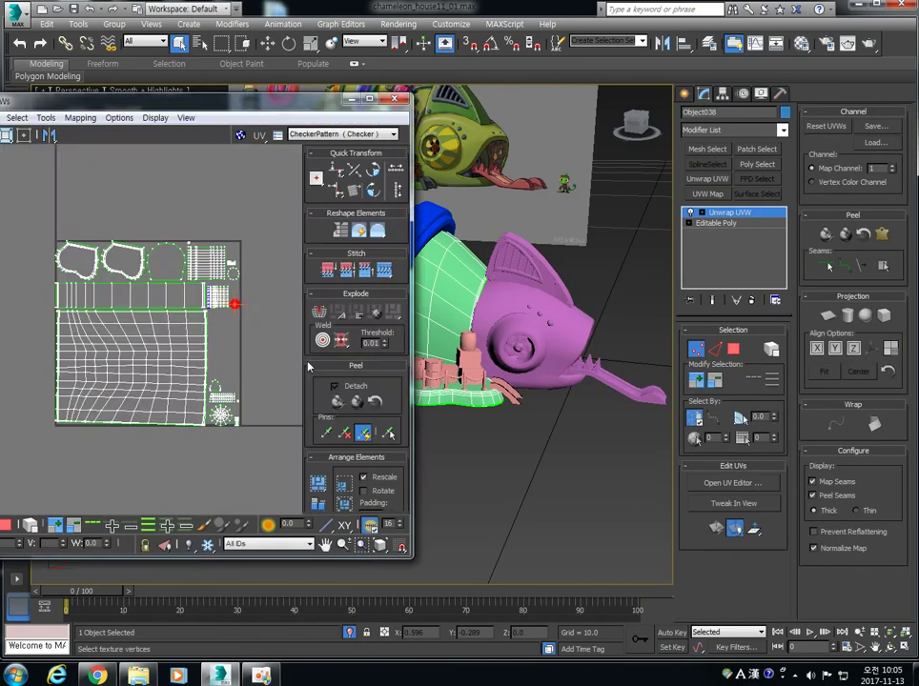
left_click(219, 345)
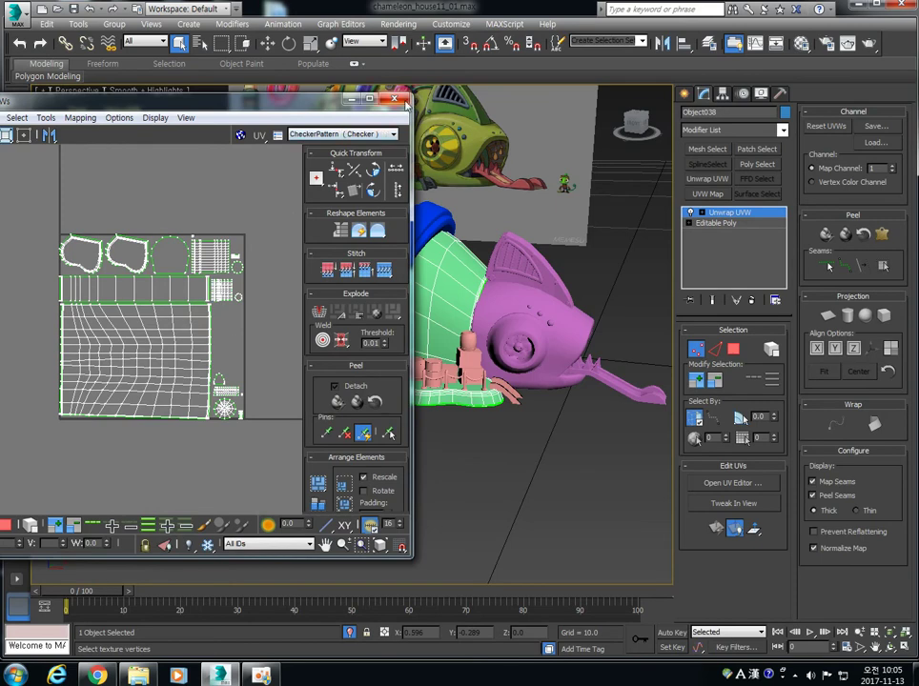
left_click(393, 98)
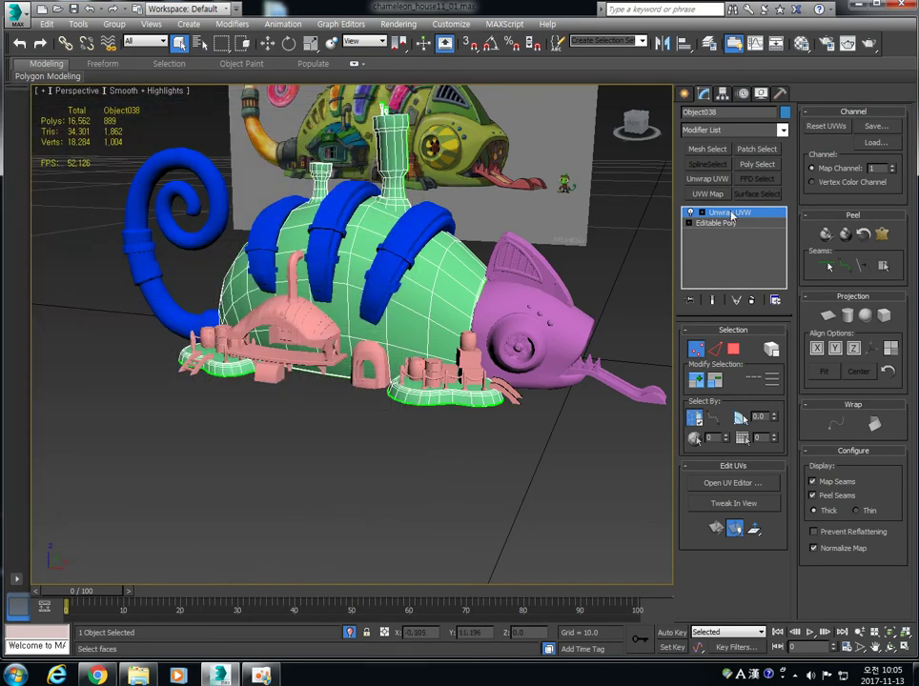
Step: Examine the UV layout of the blue tail and back bands in the UV editor
left_click(416, 231)
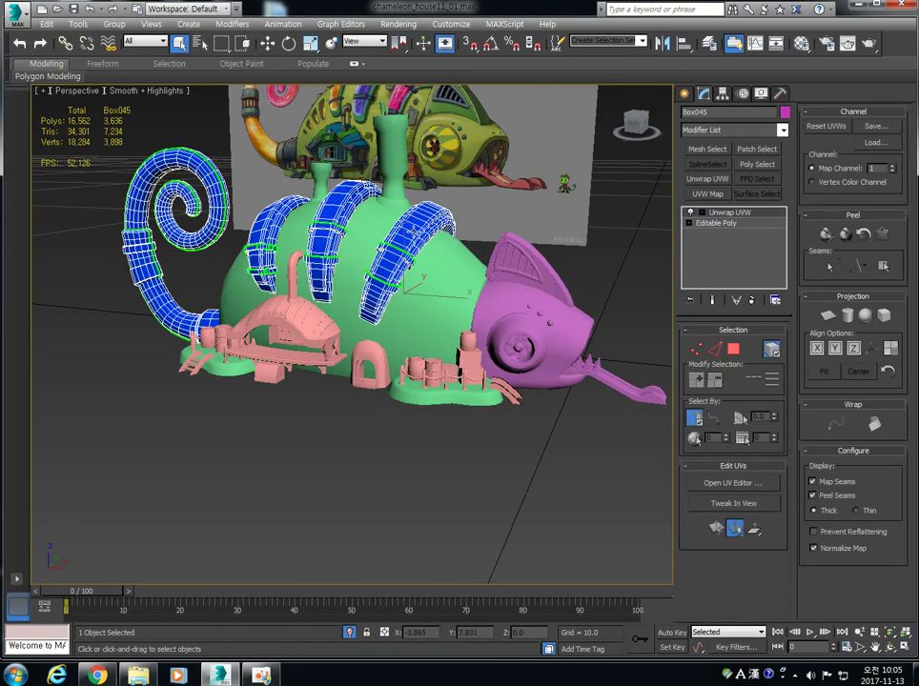
left_click(729, 483)
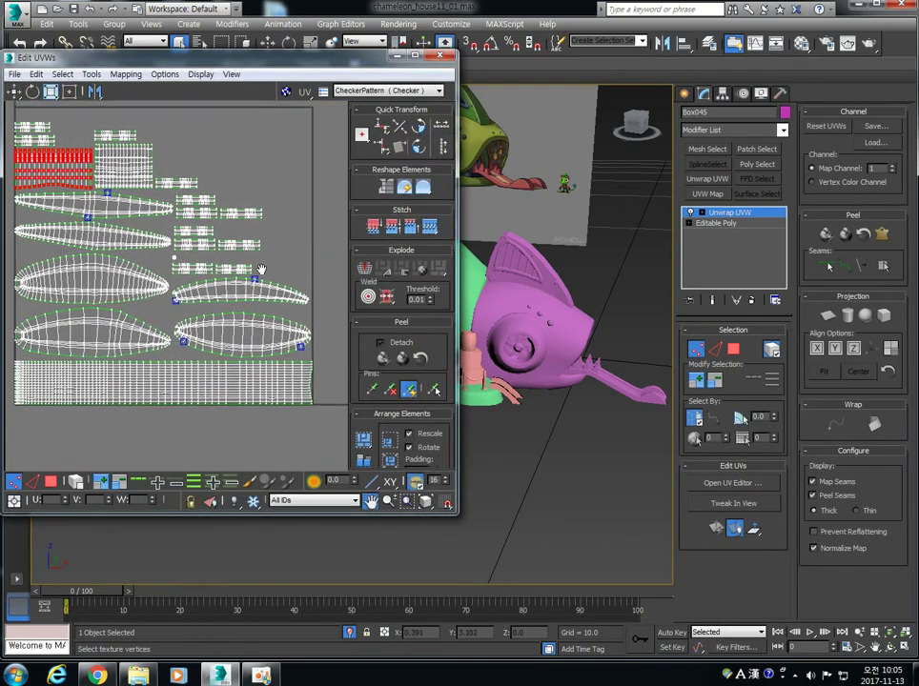
left_click(301, 168)
middle_click_drag(293, 246, 262, 249)
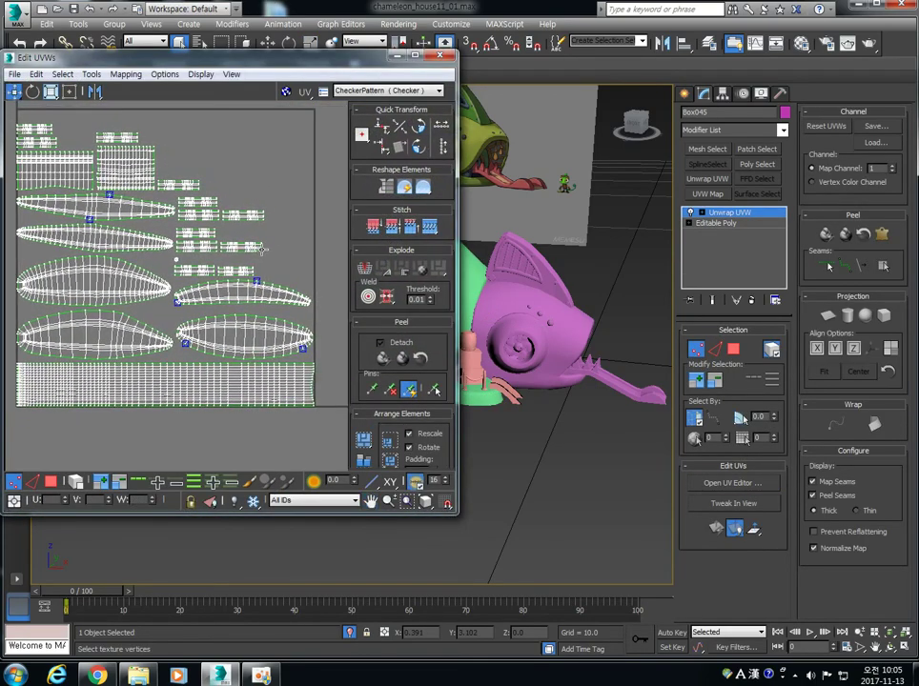
scroll(257, 234, "down", 2)
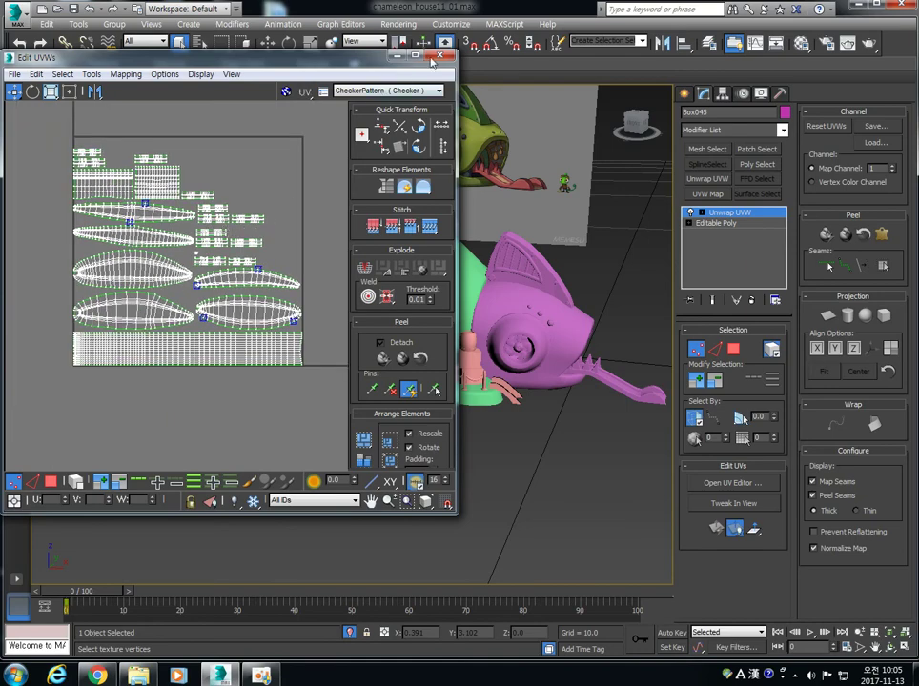
left_click(438, 57)
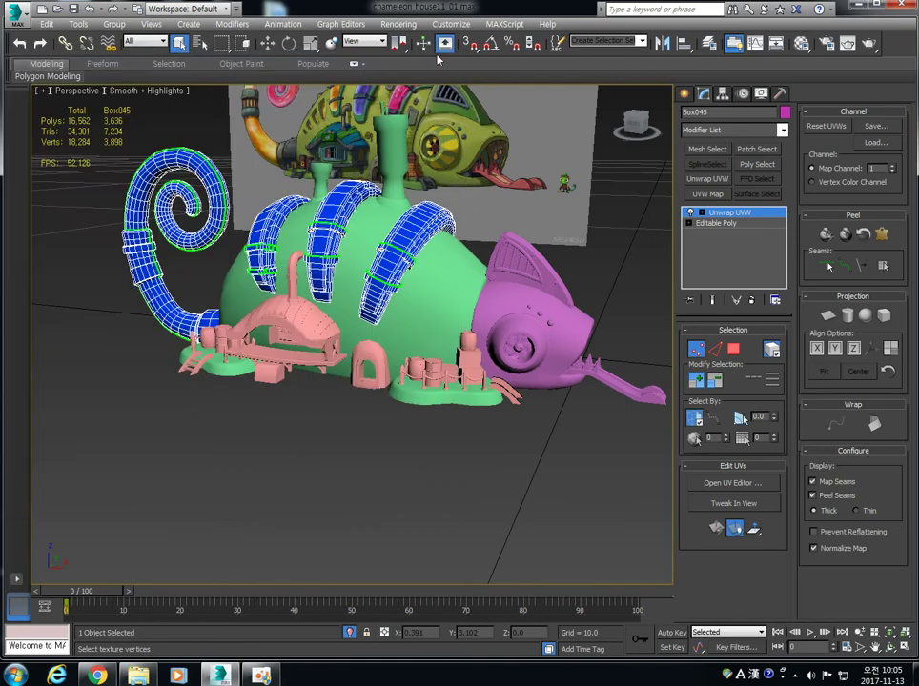
Step: Recheck the packed UV layout of the pink house and barrel parts, leaving no object selected
left_click(631, 302)
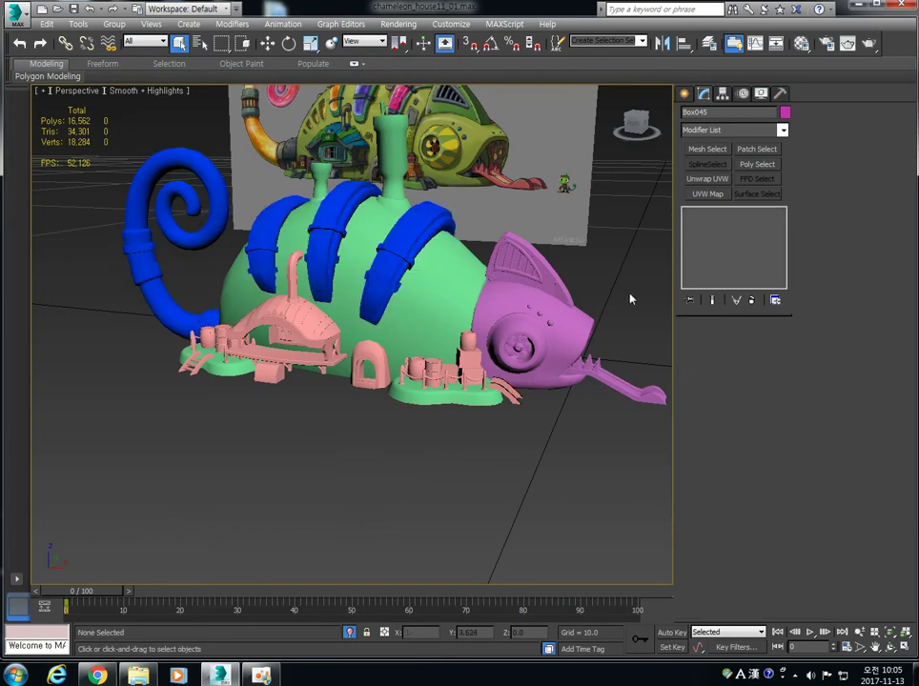
left_click(475, 360)
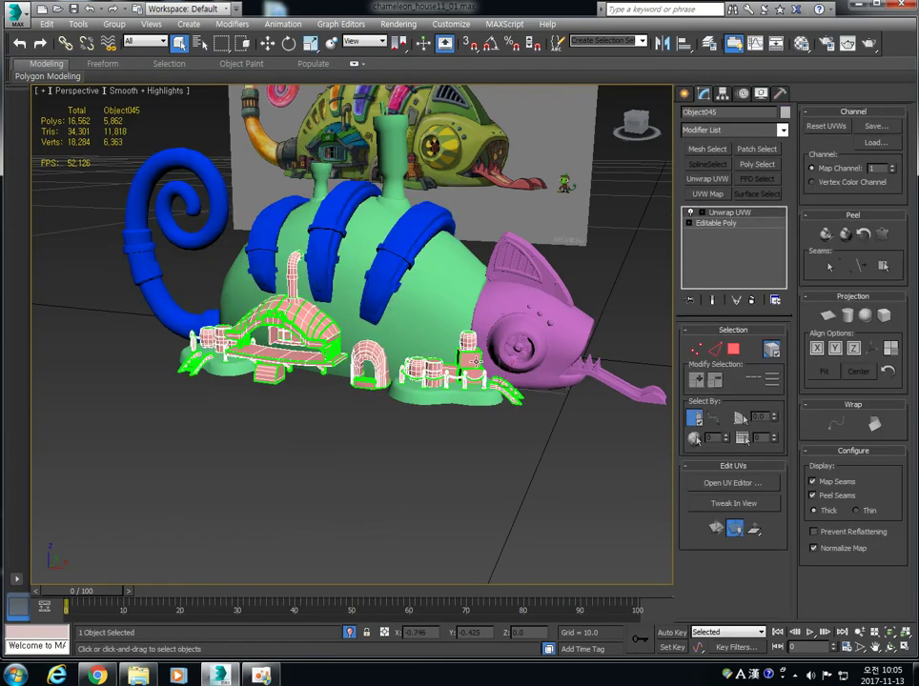
left_click(748, 486)
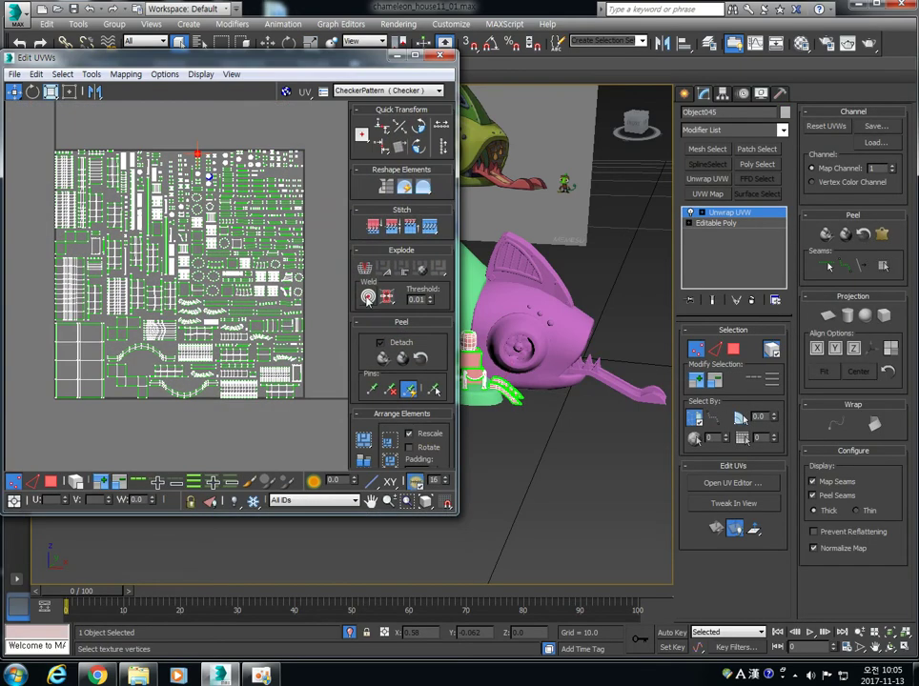
left_click(336, 289)
left_click(439, 55)
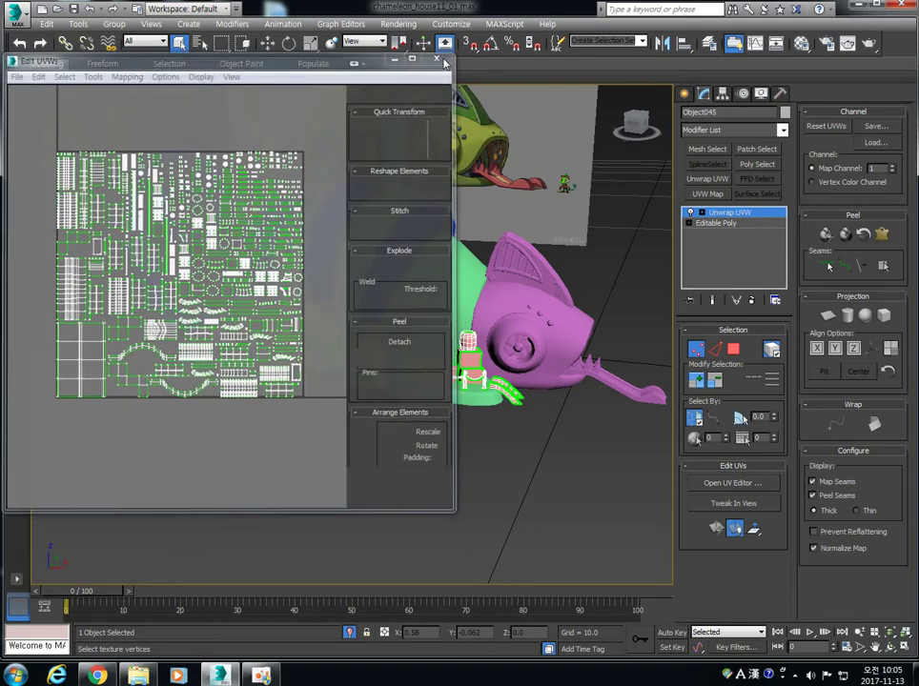
left_click(730, 213)
left_click(637, 308)
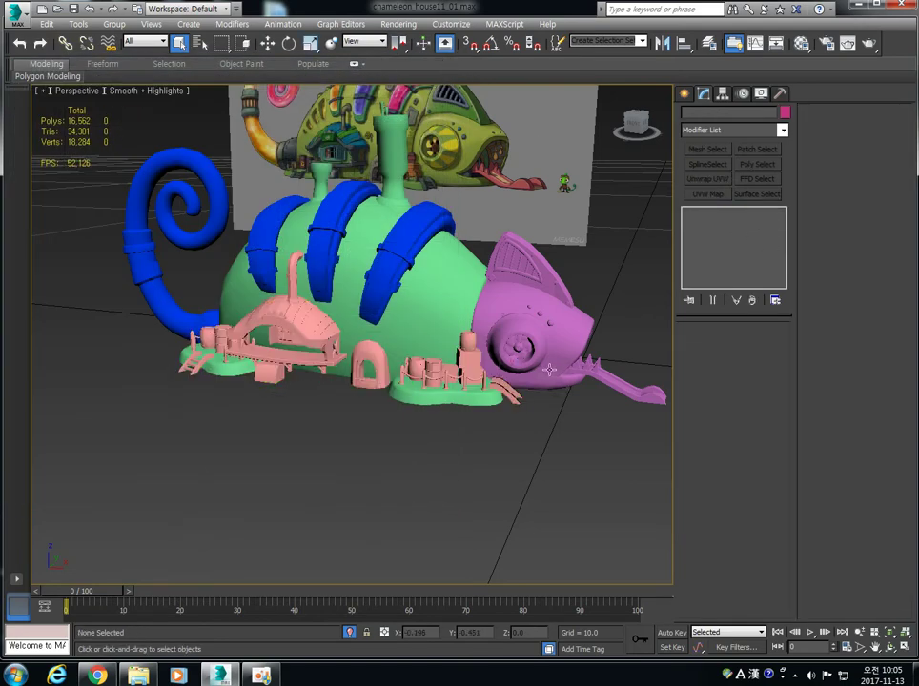
middle_click_drag(511, 353, 488, 368)
scroll(488, 368, "up", 5)
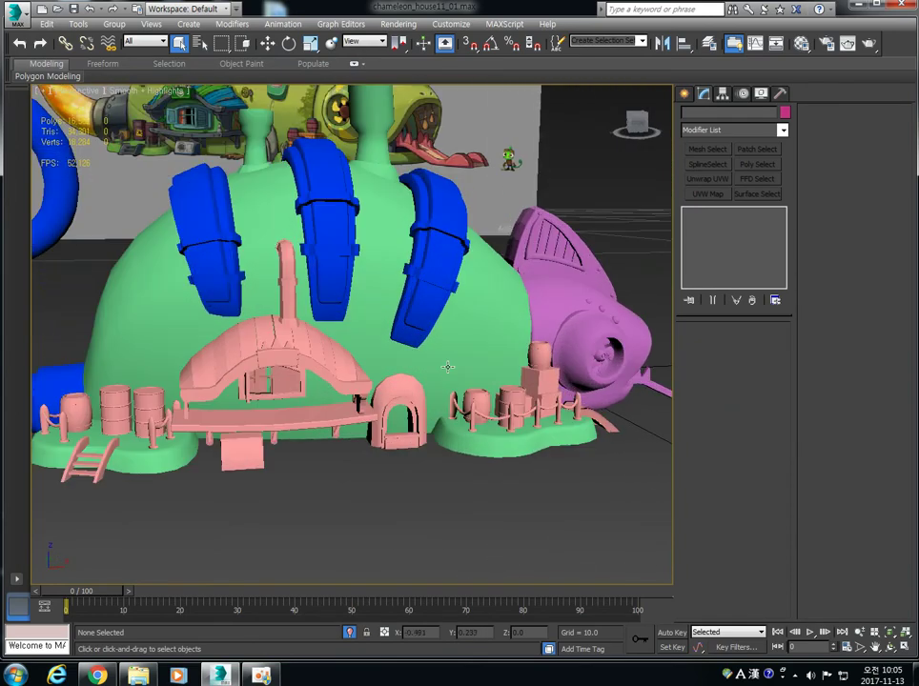
scroll(431, 372, "up", 2)
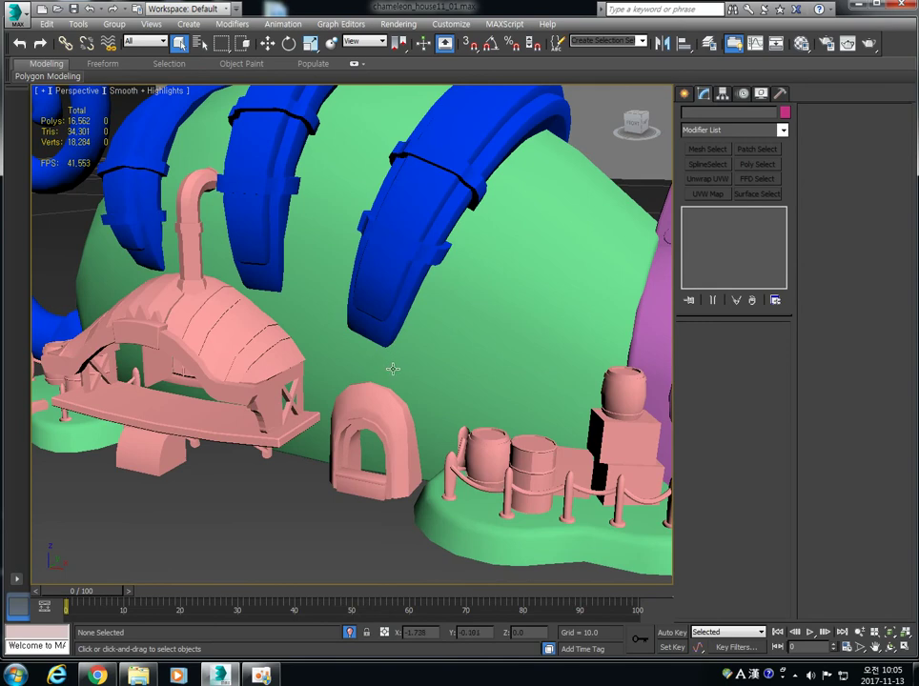
scroll(389, 367, "down", 5)
scroll(375, 350, "up", 2)
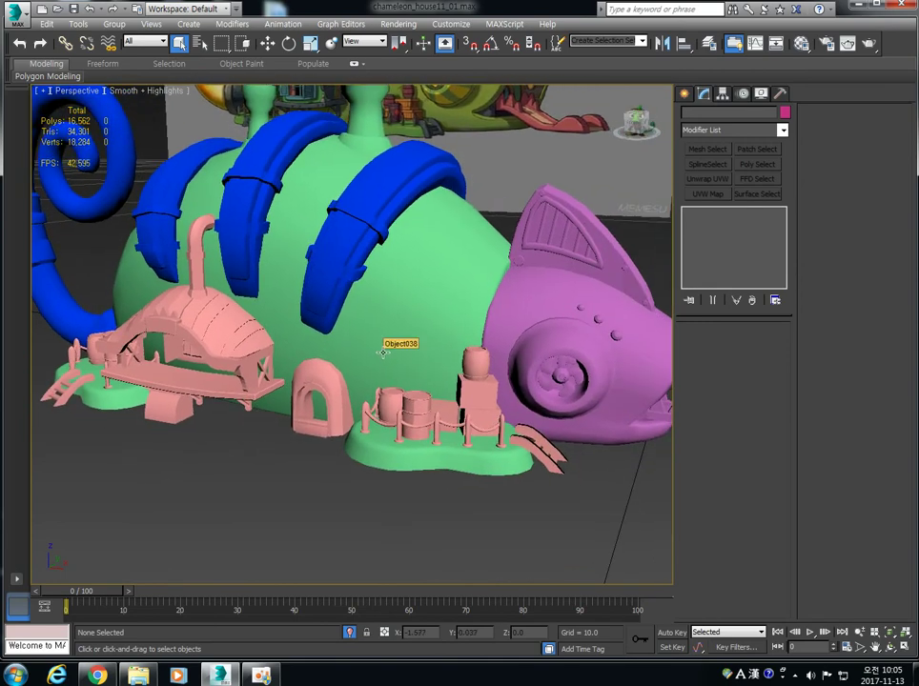